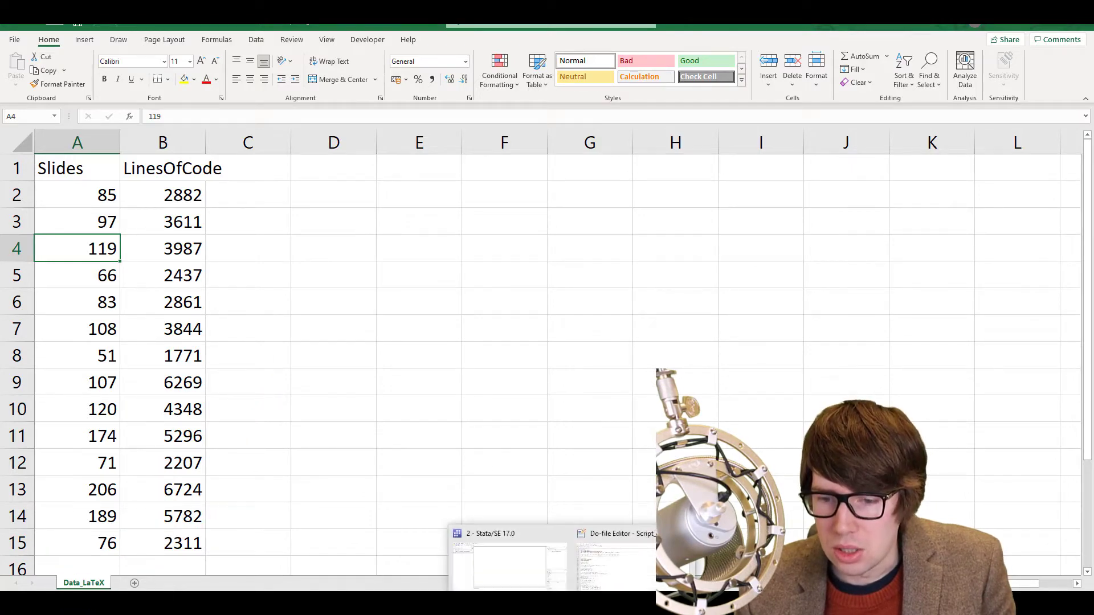
click(533, 574)
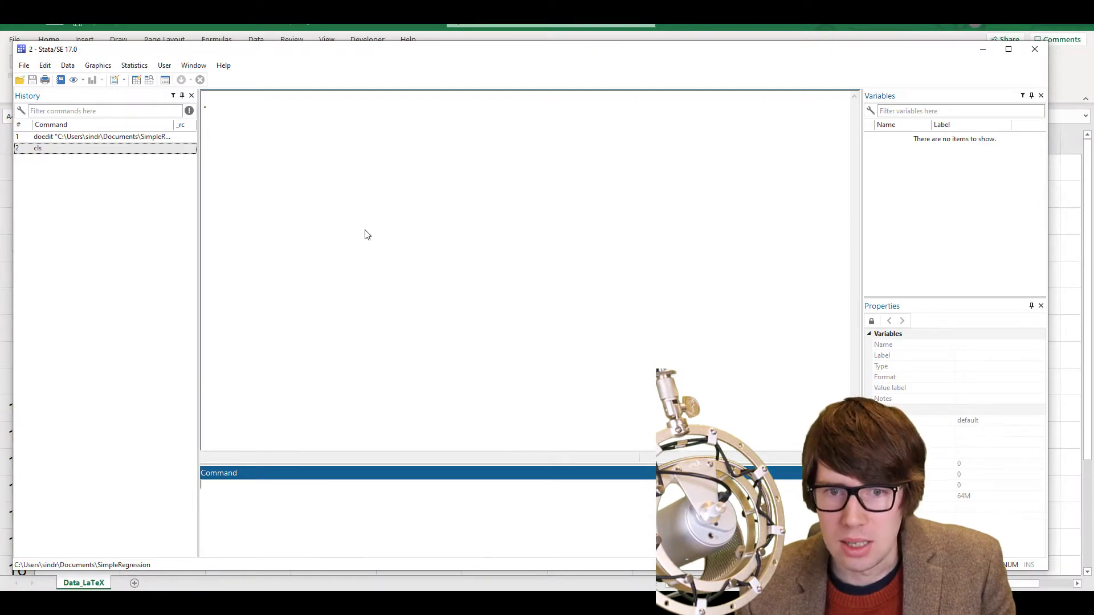
text(sgfsh;)
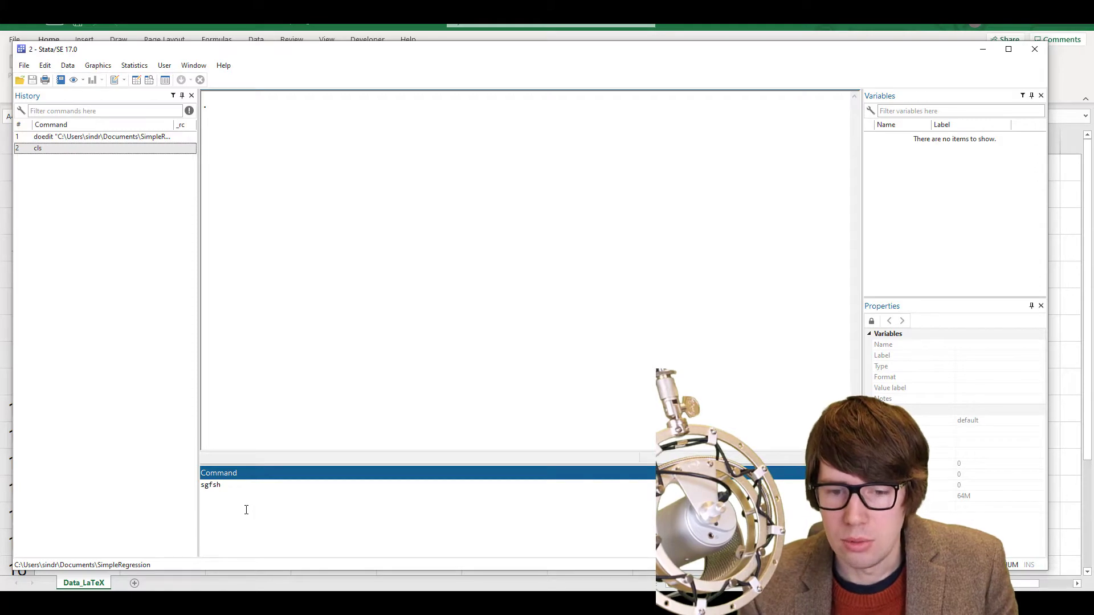
key(BackSpace)
key(BackSpace)
key(BackSpace)
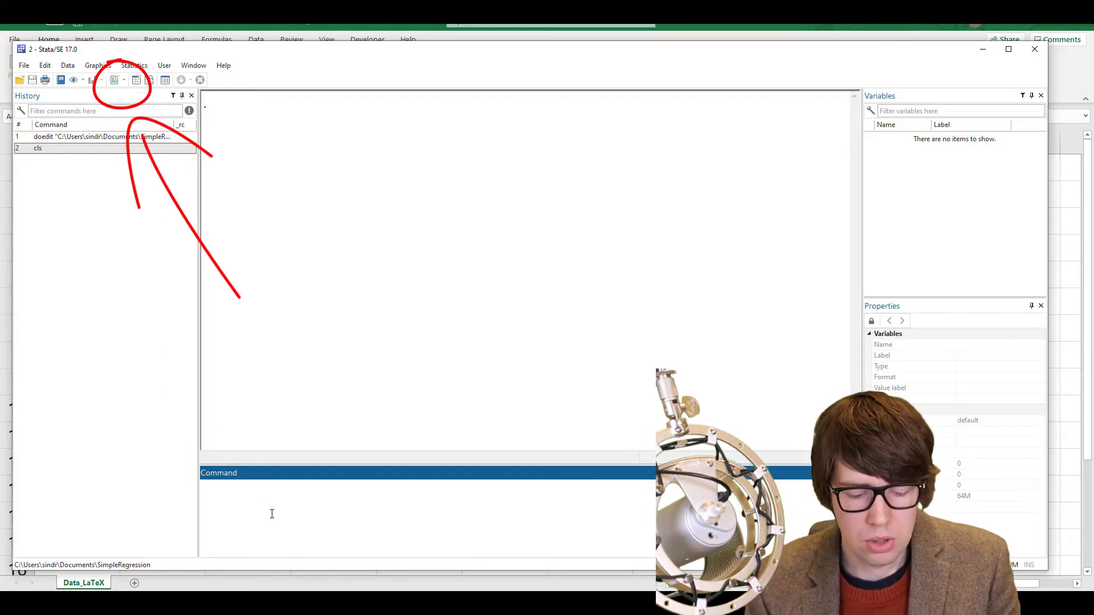
text(edit)
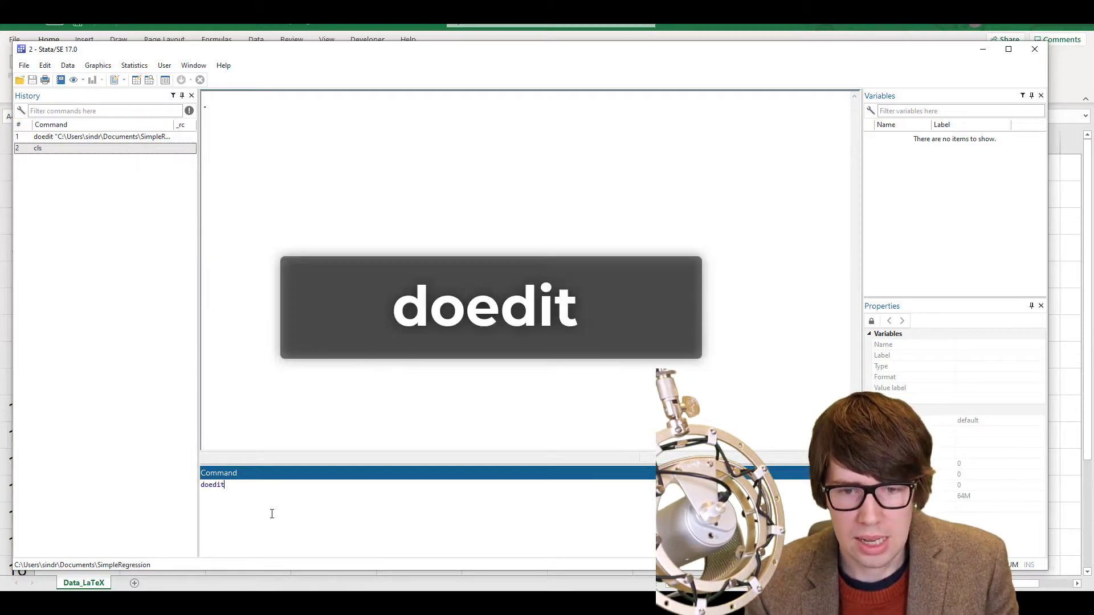
key(BackSpace)
key(BackSpace)
key(BackSpace)
key(BackSpace)
key(BackSpace)
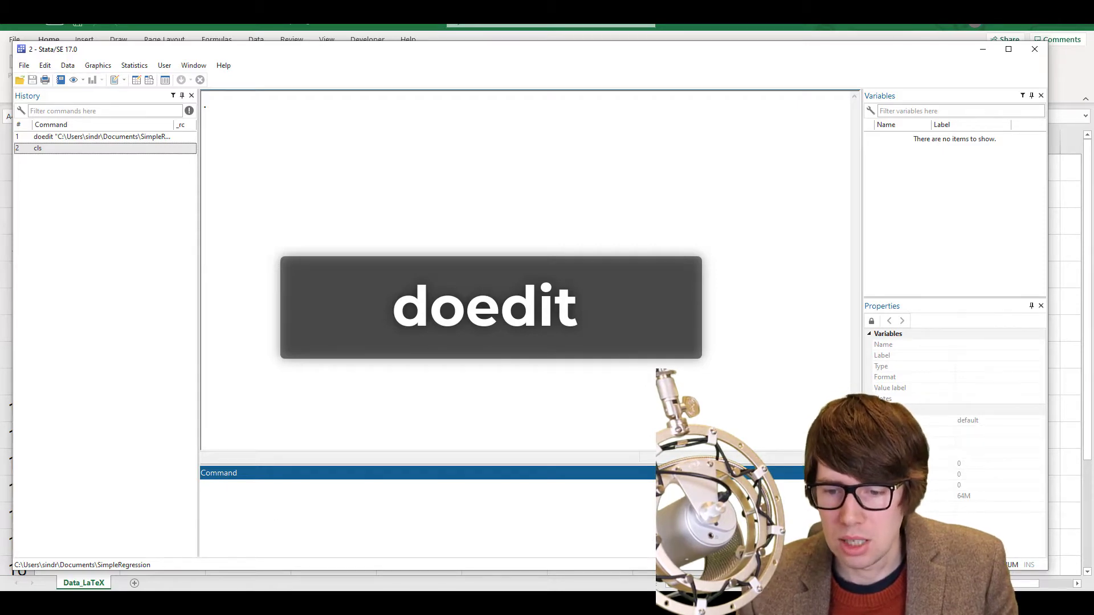
Switch to the Do-file Editor with Script_SimpleRegression and enlarge the script text
click(571, 602)
click(608, 580)
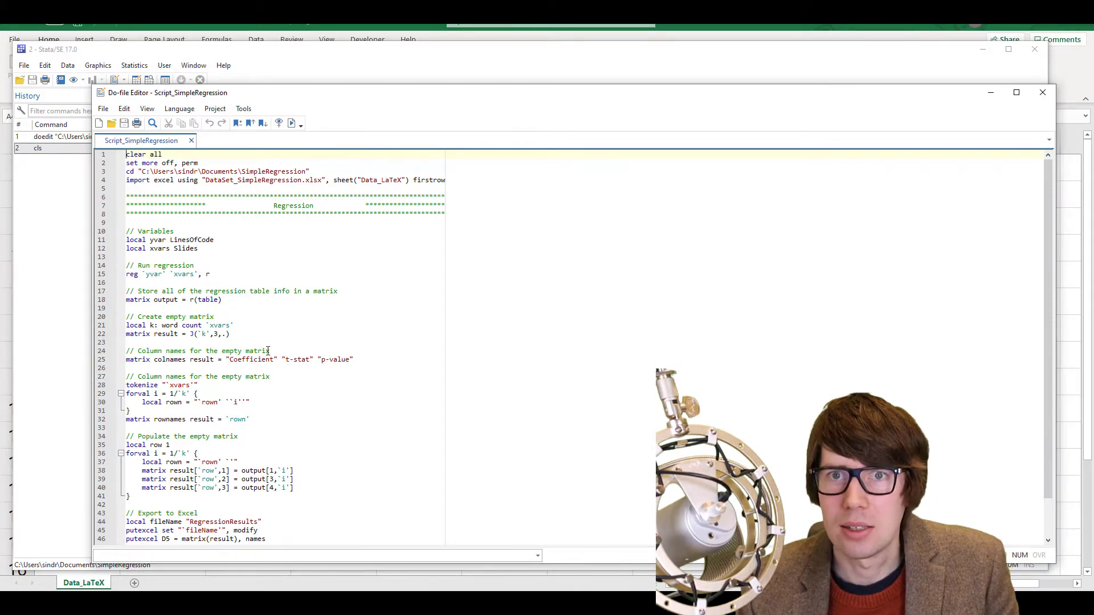
scroll(231, 287, up, 6)
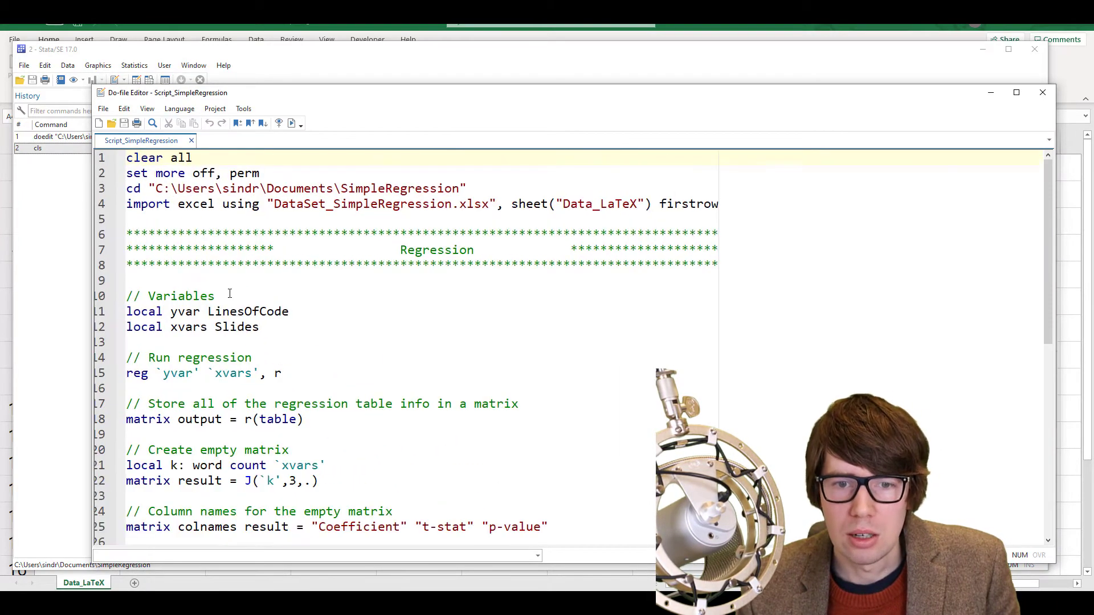
scroll(230, 293, up, 2)
Examine the script's opening commands: clear all, set more off with its perm option, and cd
click(240, 161)
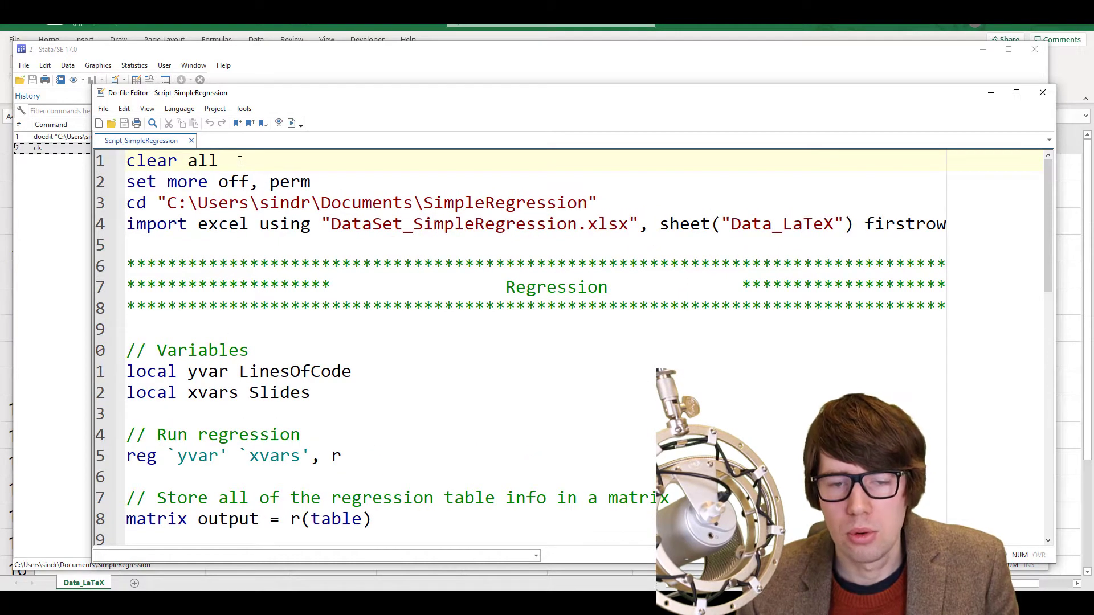
triple_click(240, 161)
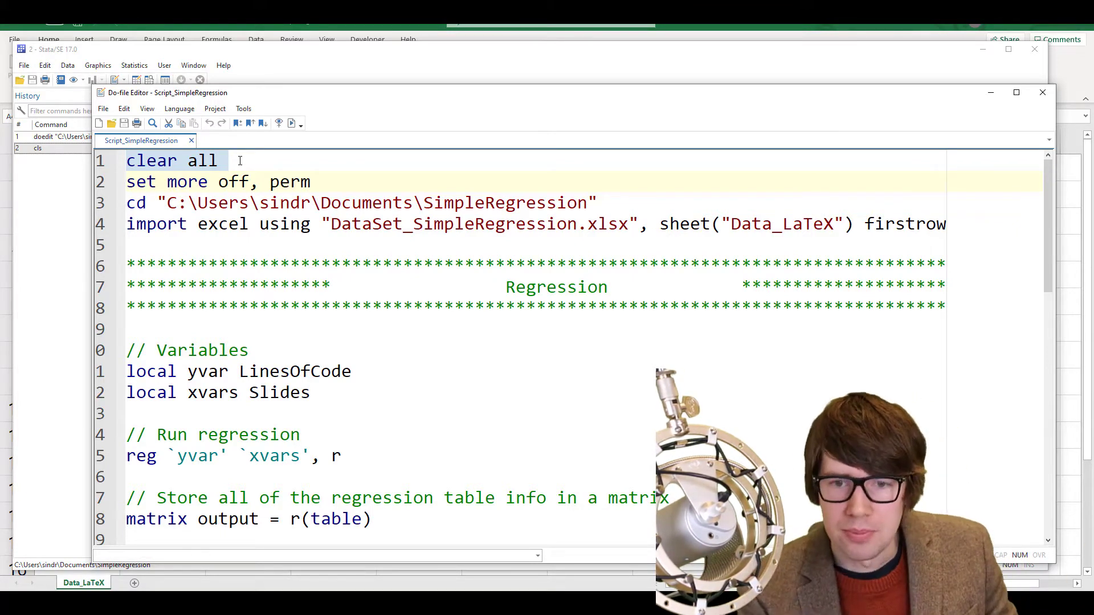
key(Down)
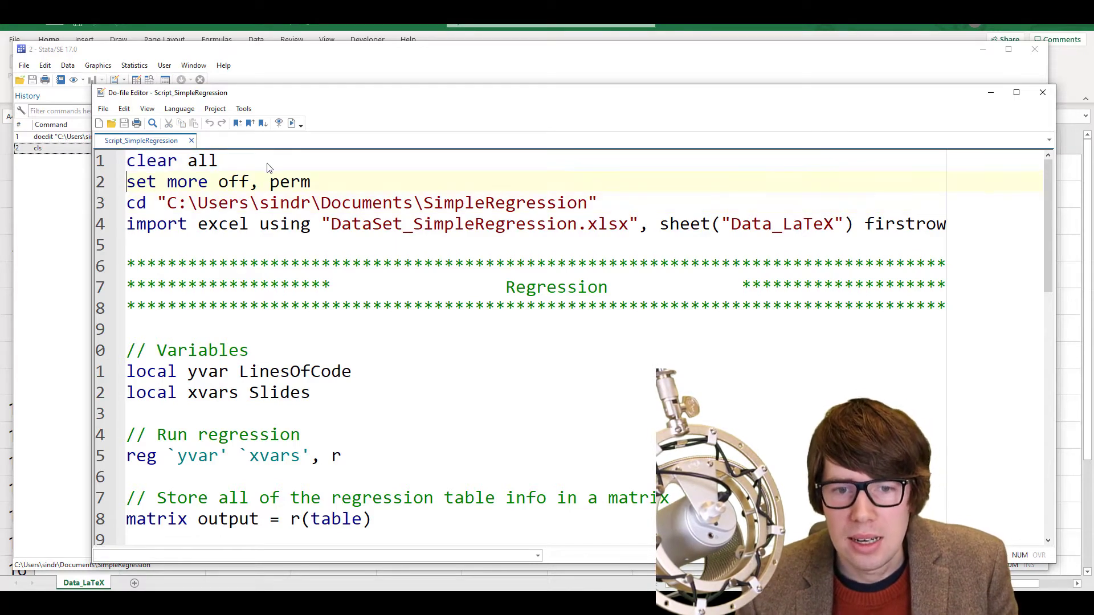
key(shift+Up)
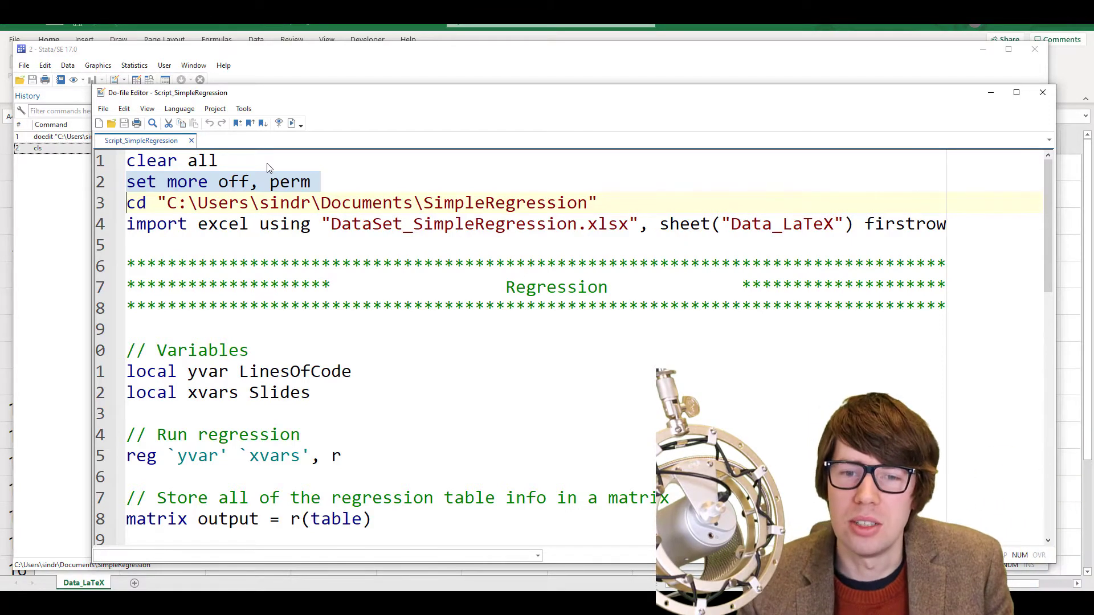
click(327, 181)
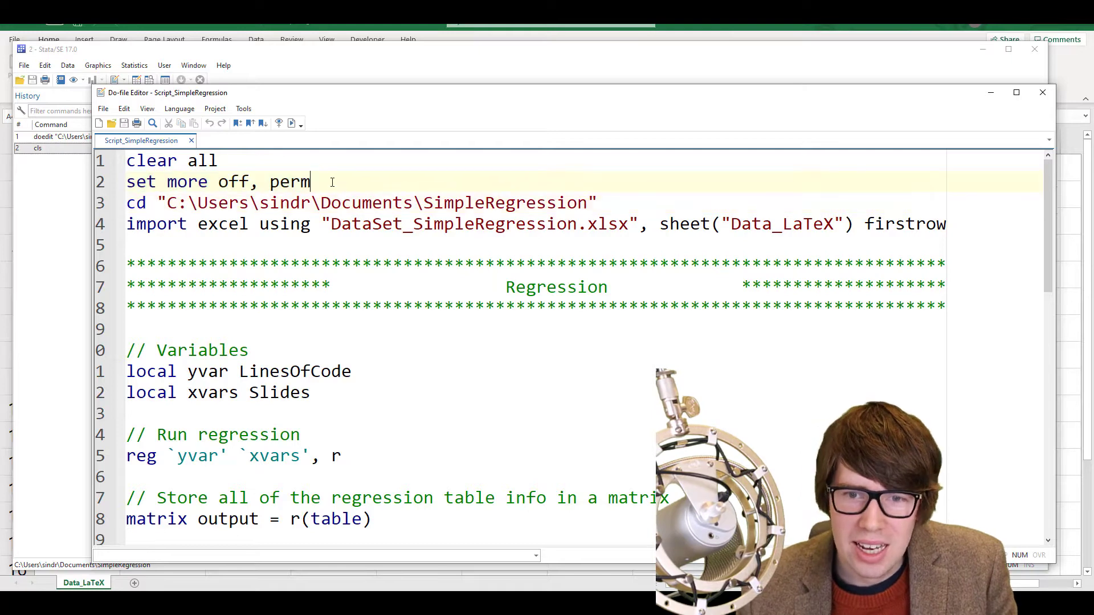
drag(308, 181, 268, 181)
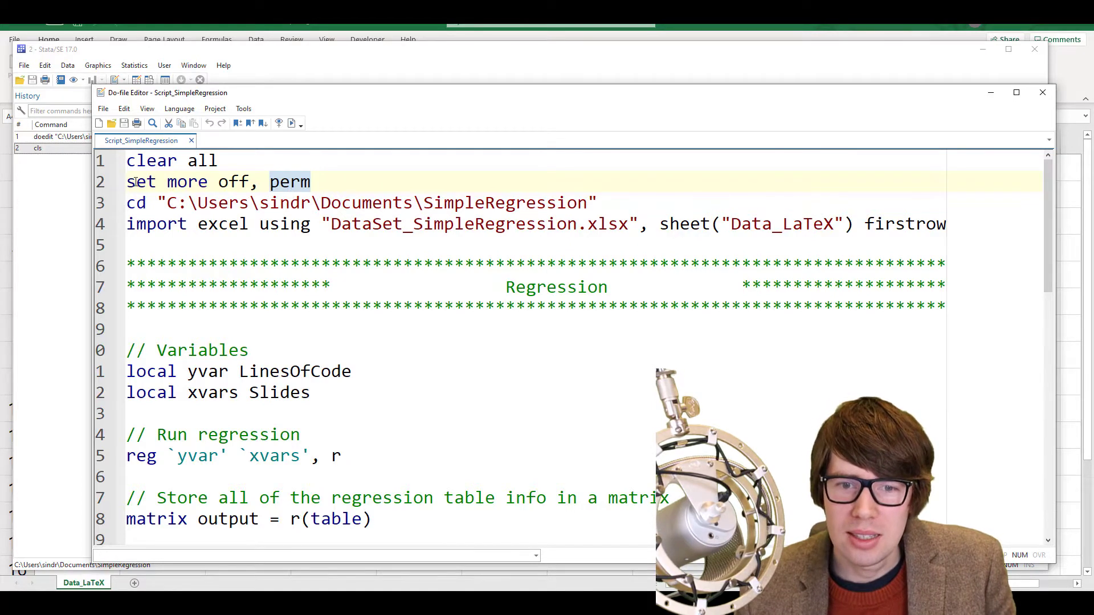
drag(127, 182, 264, 188)
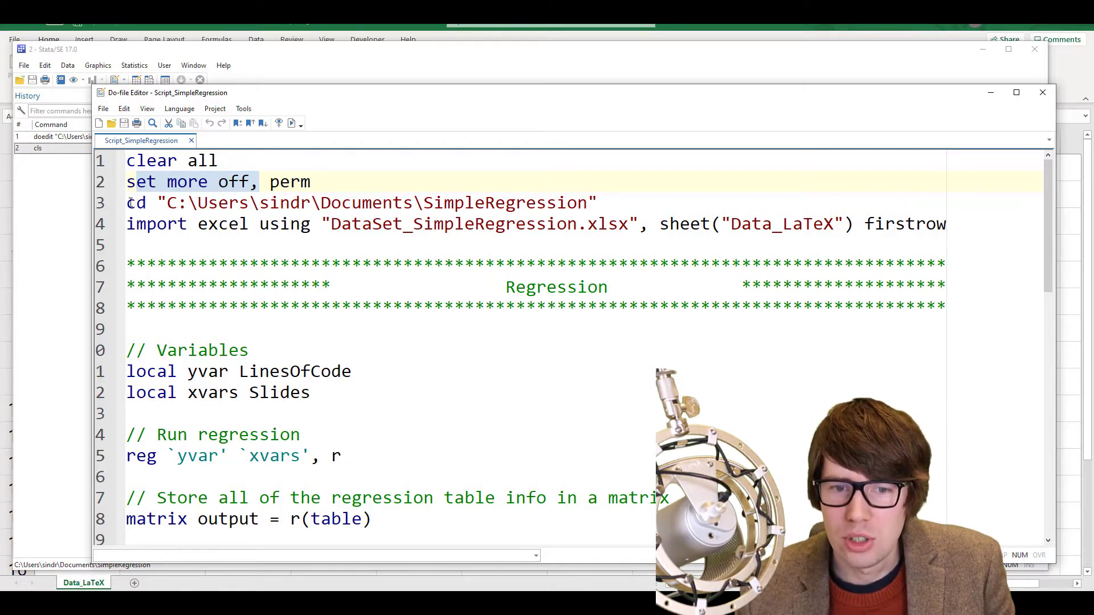
drag(128, 203, 147, 204)
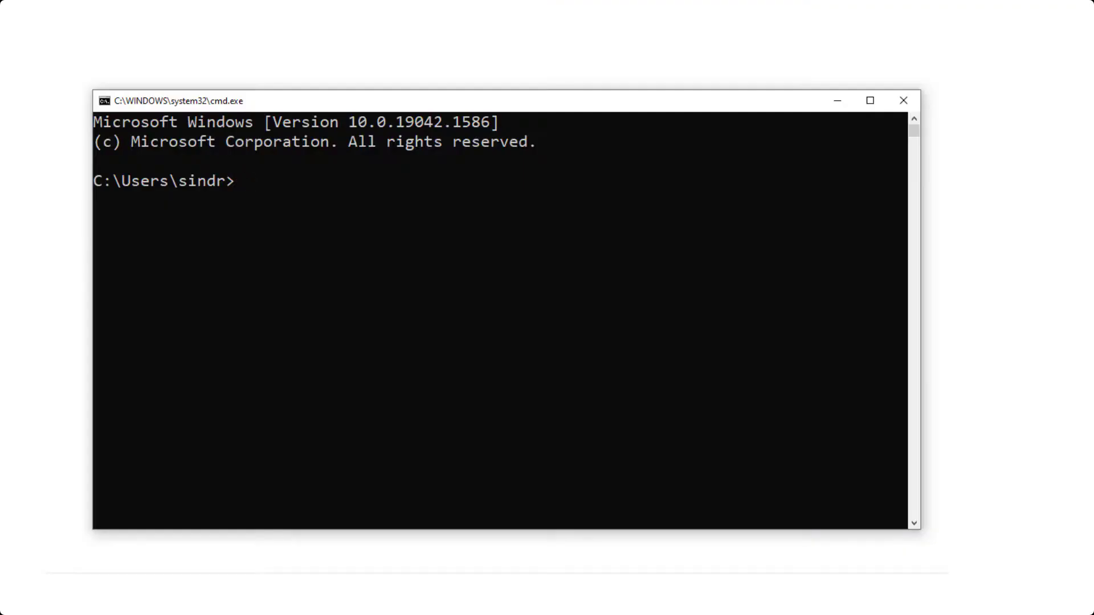
In the Command Prompt, change the directory to the SimpleRegression folder inside the user's Documents folder
text(cd ")
text(C:\Users\sindr\Documents\SimpleRegression)
text(")
key(Return)
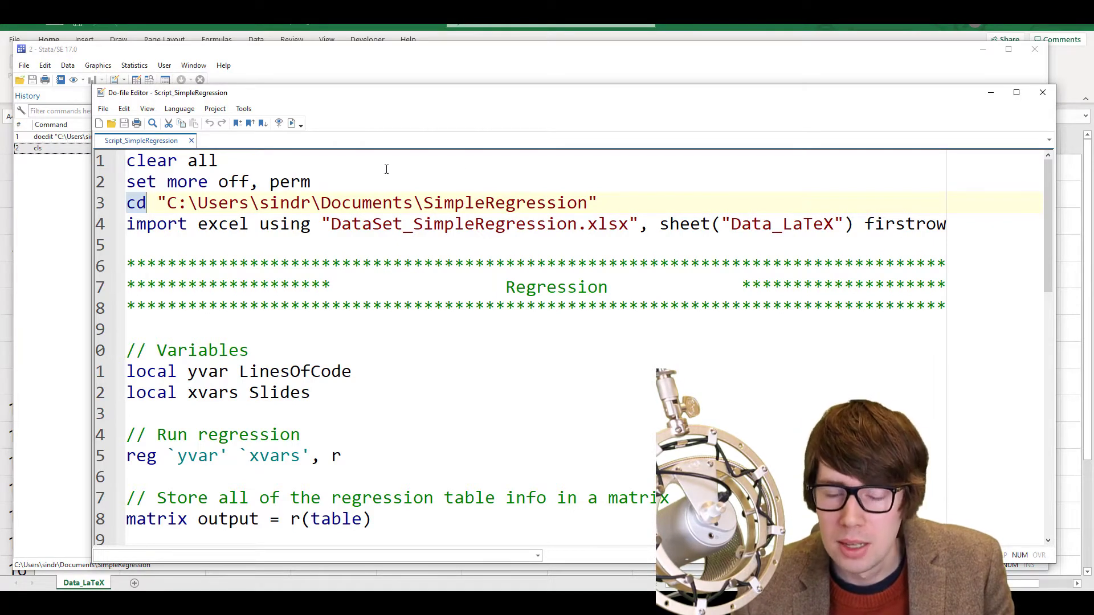
Back in the Do-file Editor, examine the cd folder path and the import excel using keywords on line 4
drag(166, 198, 587, 204)
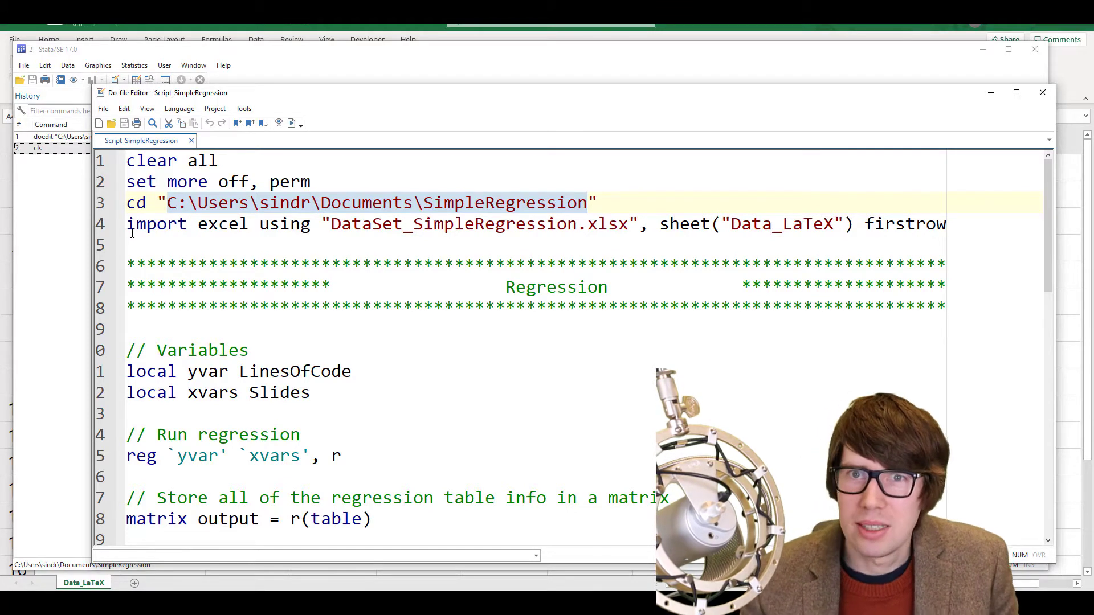
click(148, 224)
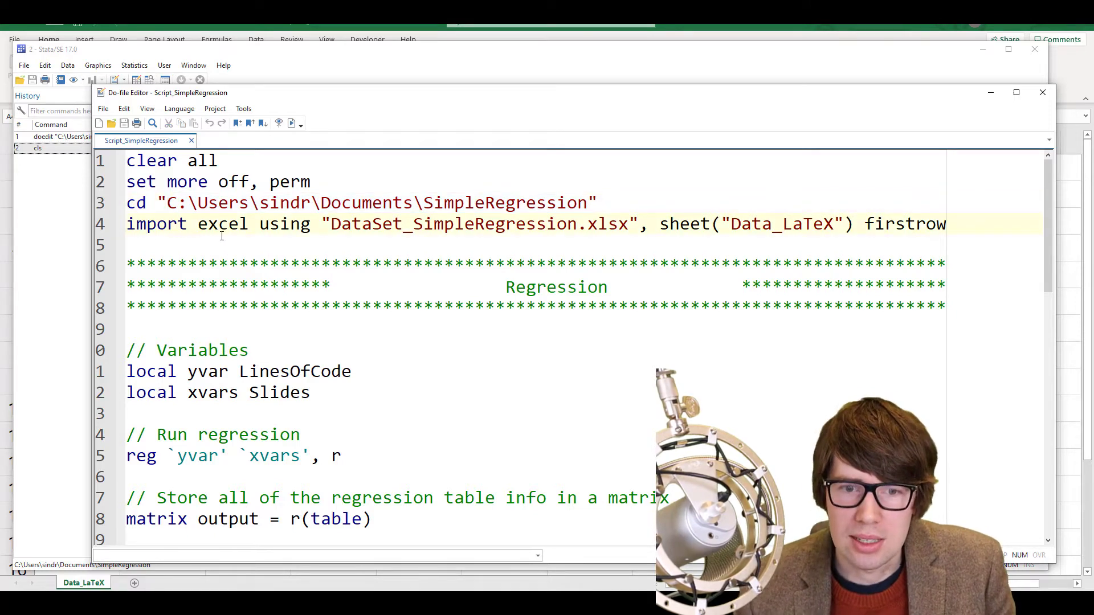
key(Home)
key(ctrl+shift+Right)
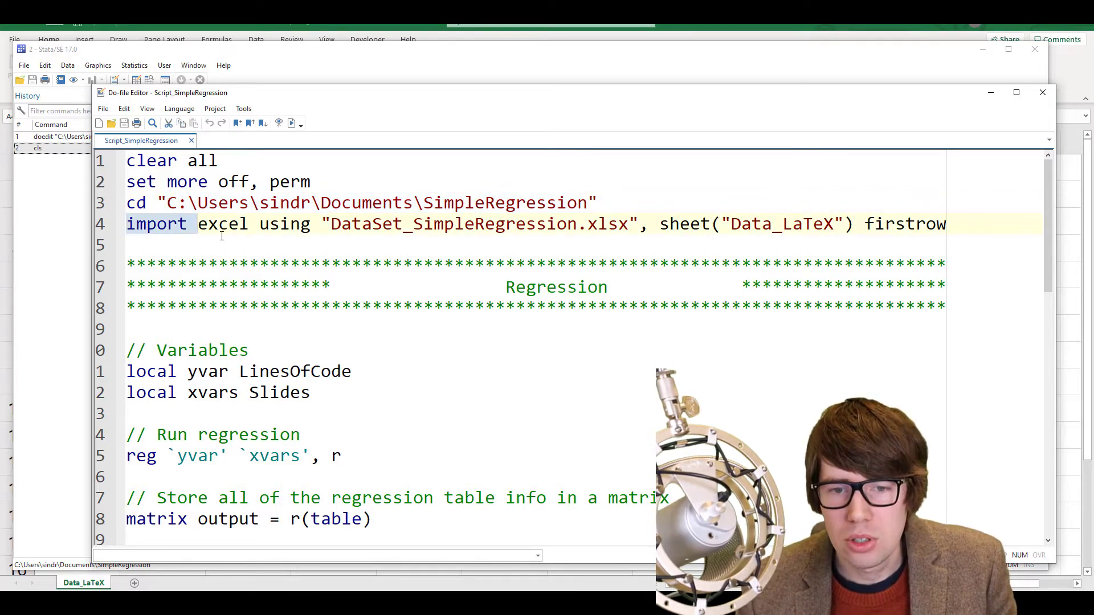
key(Right)
key(ctrl+shift+Right)
key(Right)
key(ctrl+shift+Right)
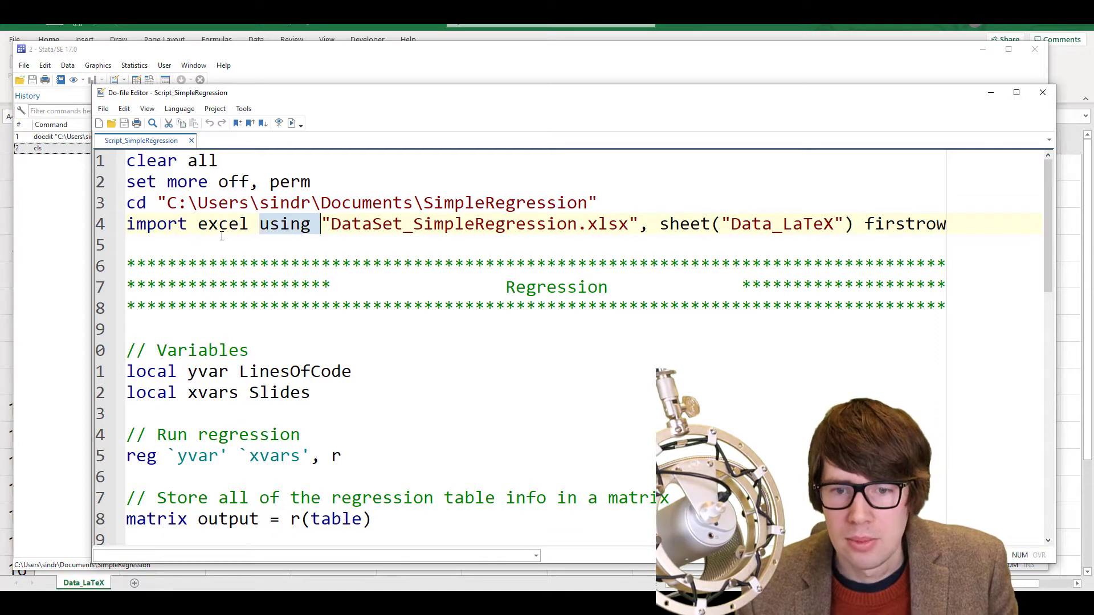
Examine the workbook name and the worksheet name given in the import excel command
key(Right)
key(ctrl+shift+Right)
key(ctrl+shift+Right)
key(ctrl+shift+Right)
key(ctrl+shift+Right)
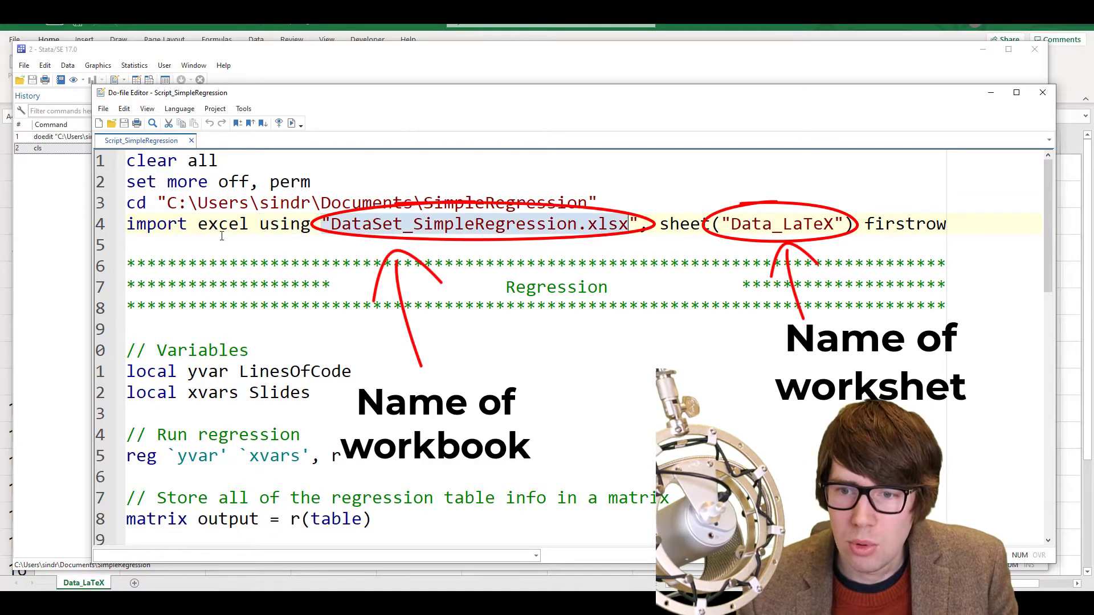
key(shift+Right)
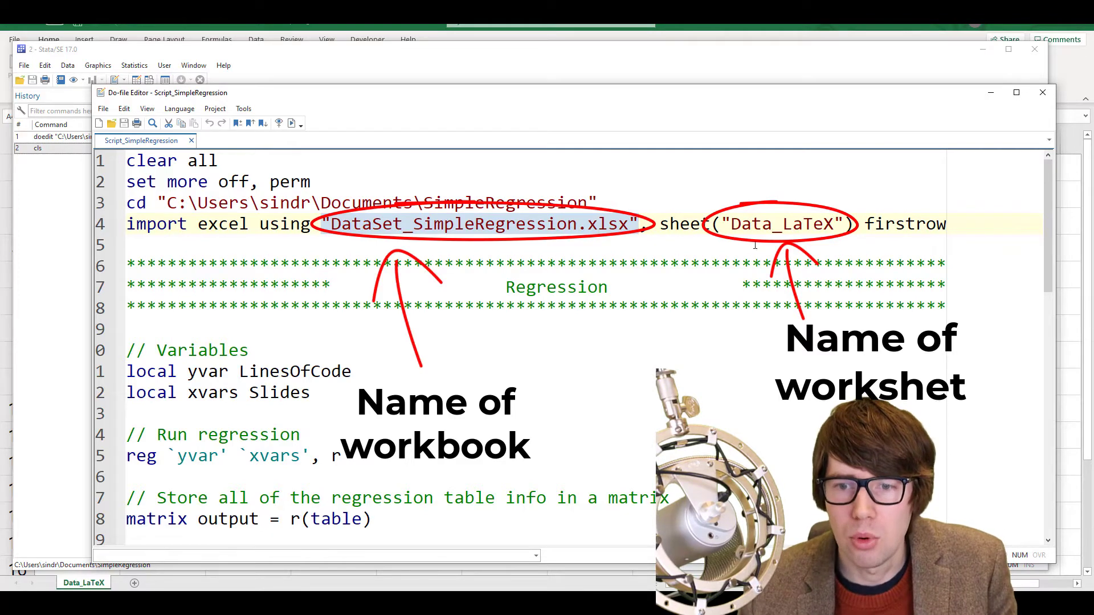
click(588, 224)
drag(331, 224, 629, 224)
mouse_move(731, 224)
mouse_down()
mouse_move(852, 224)
mouse_move(842, 230)
mouse_up()
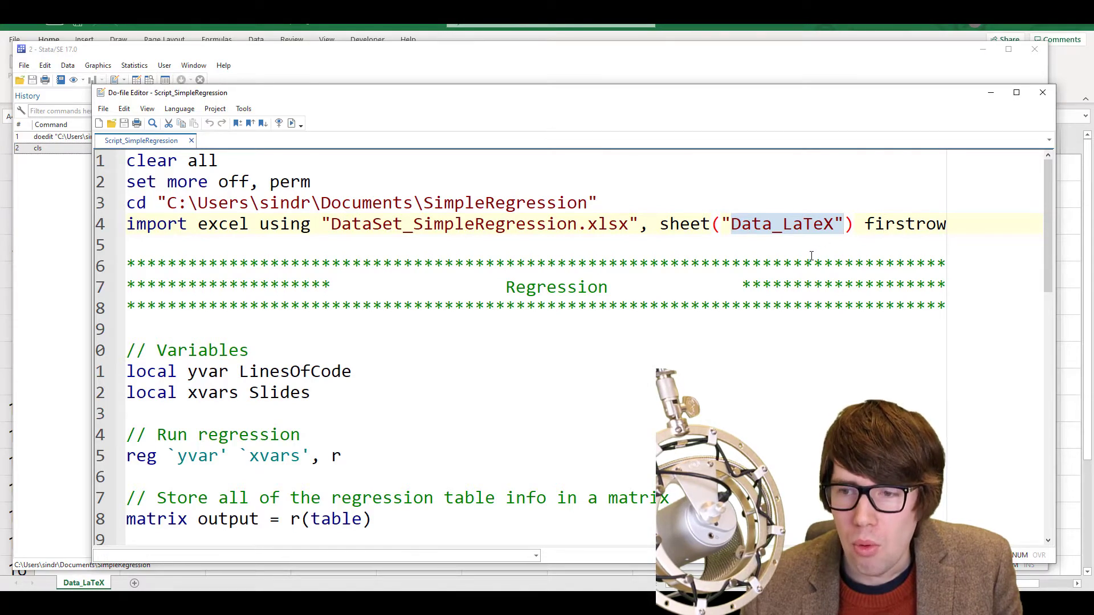
Split the firstrow option off the import excel command onto its own line, with two blank lines between them
click(862, 224)
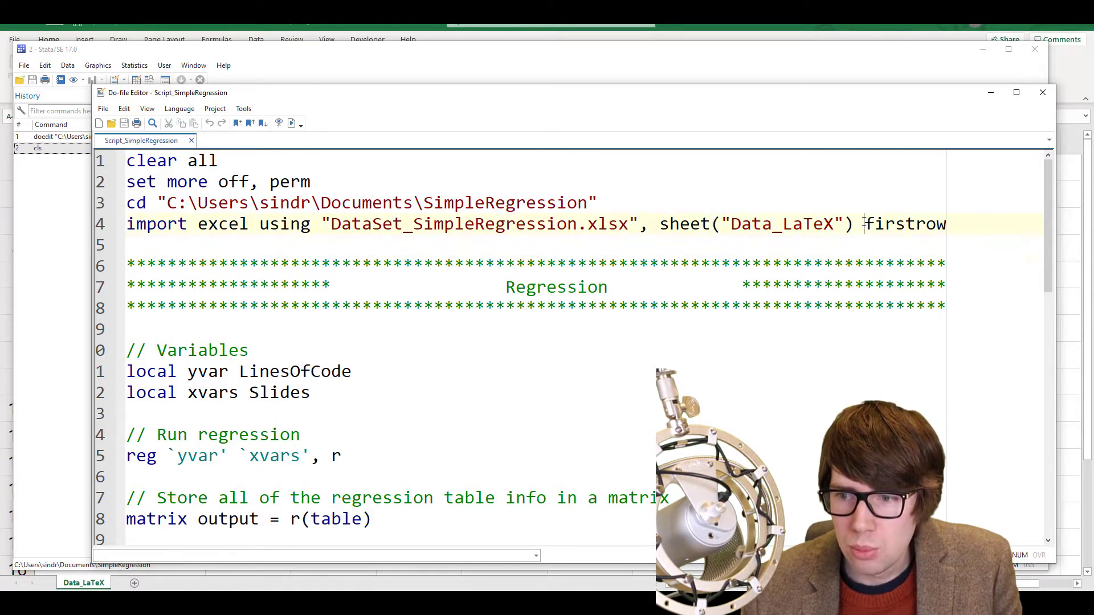
key(Return)
key(Return)
key(Return)
key(Up)
key(Up)
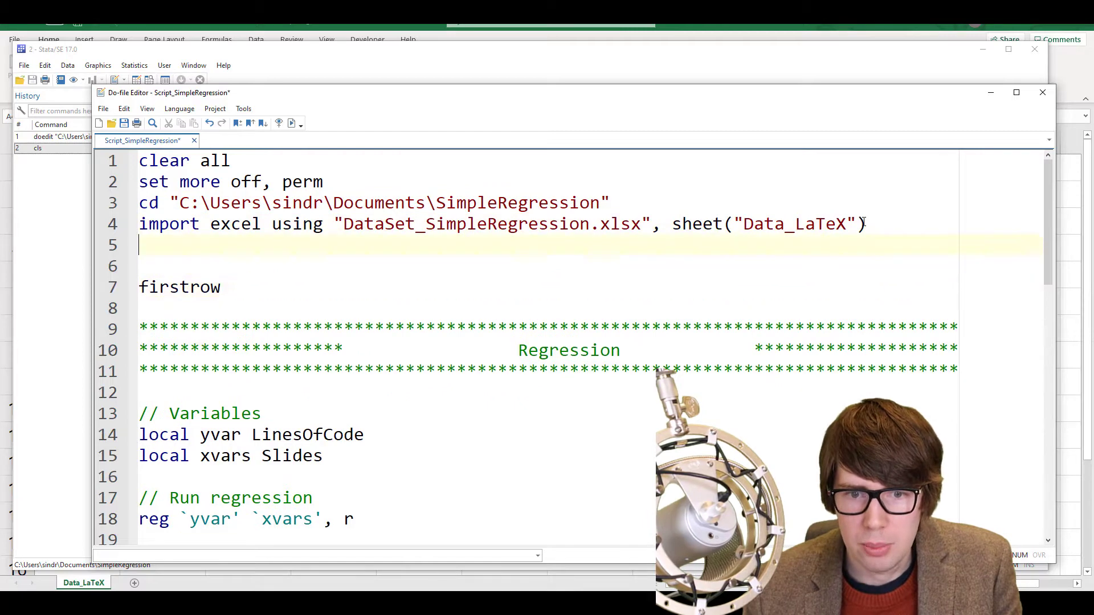
Run only the first four script lines, from clear all through the import excel command without firstrow
key(shift+Up)
key(shift+Up)
key(shift+Up)
key(shift+Up)
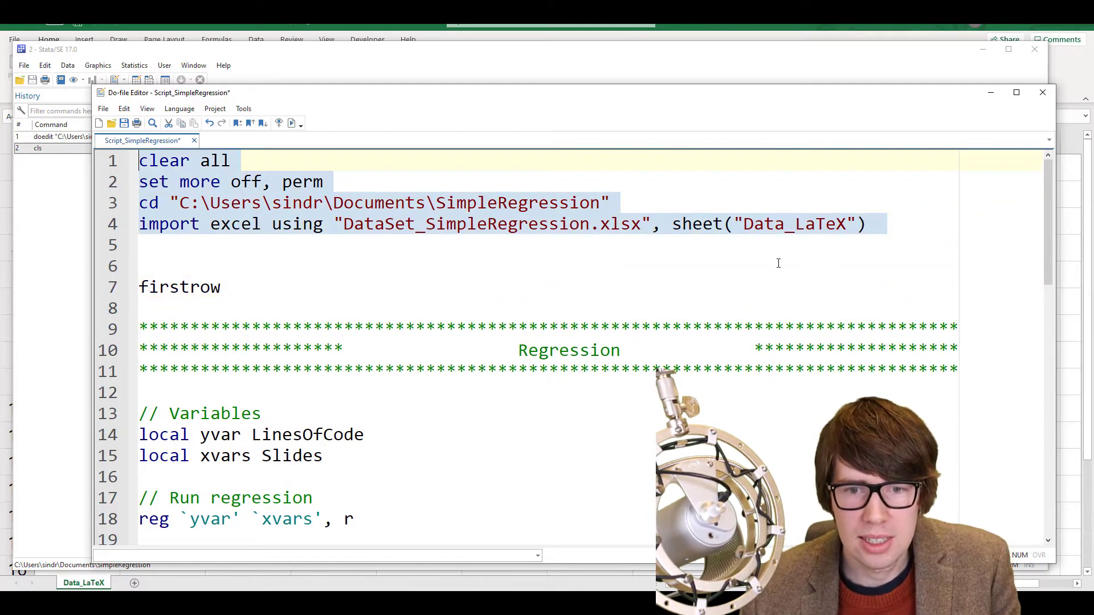
key(ctrl+d)
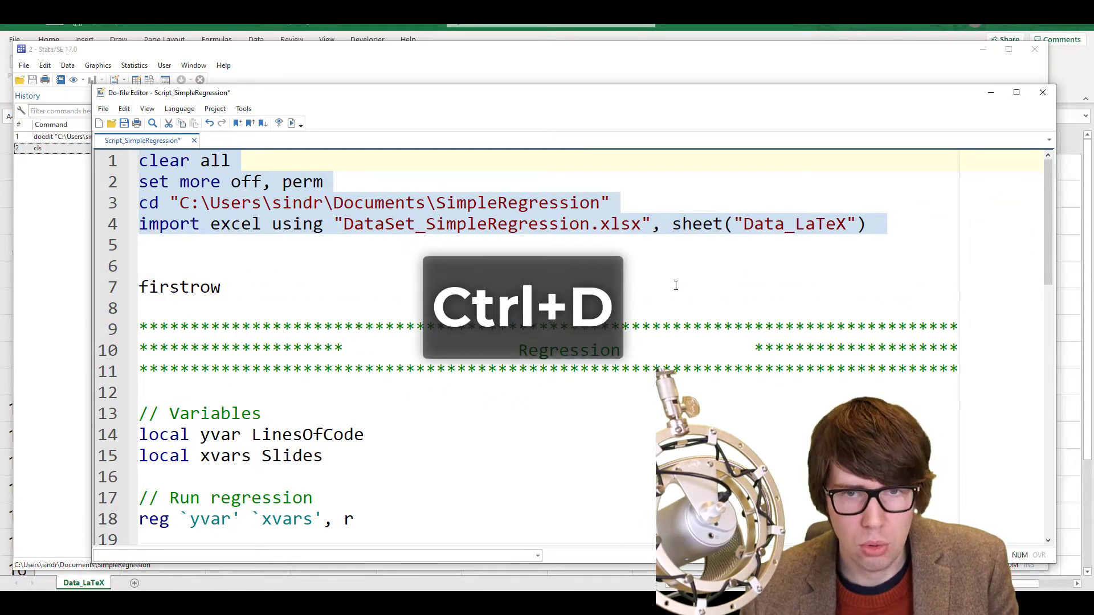
Switch to the main Stata window and open the imported data in the Data Editor with the bro command
click(381, 71)
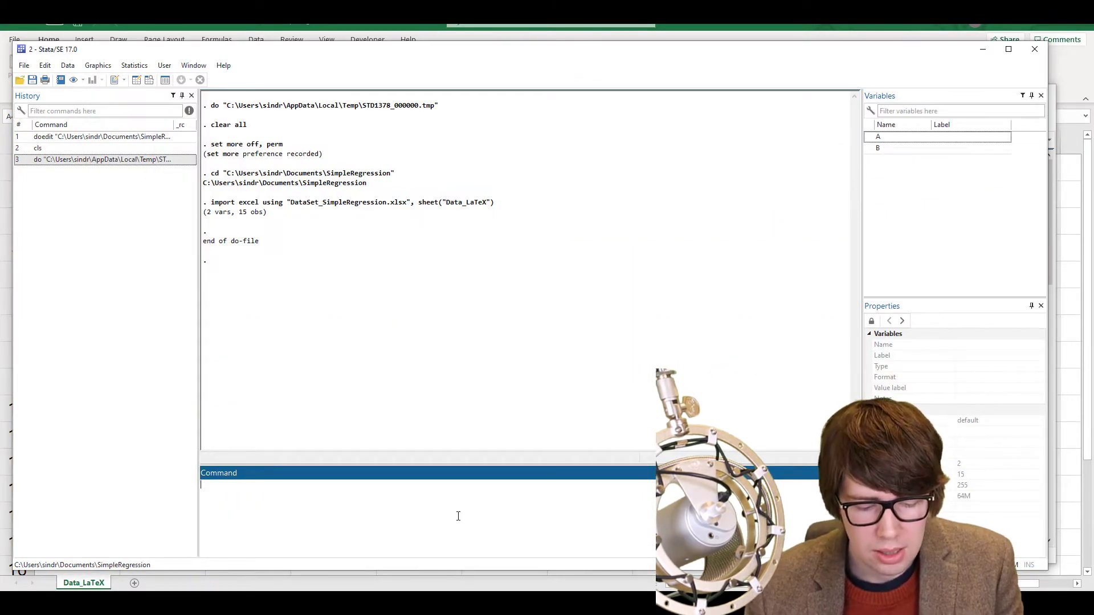
text(bro)
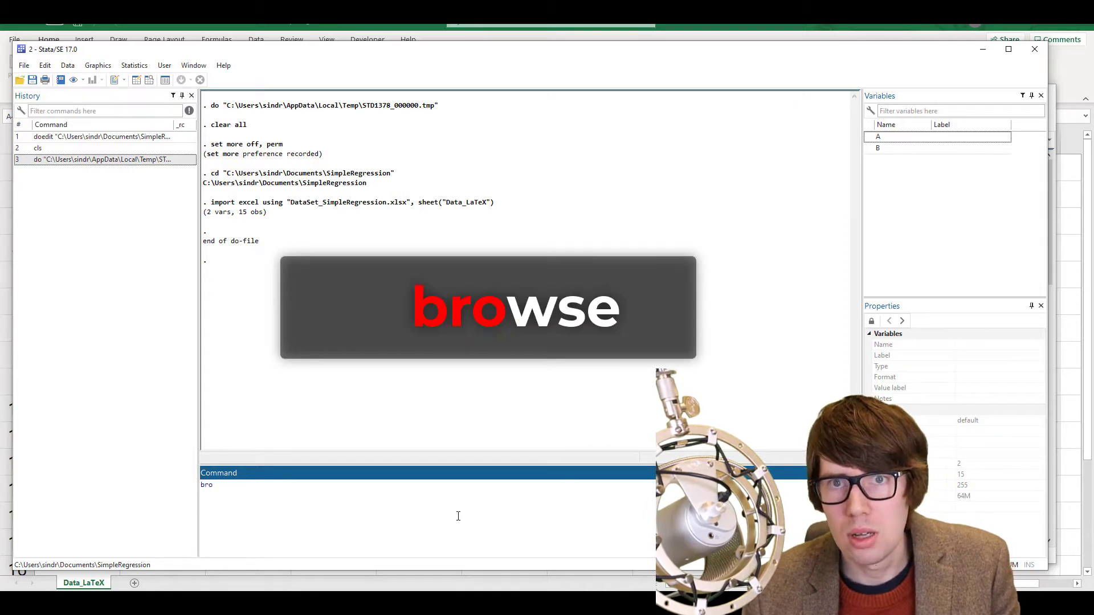
key(Return)
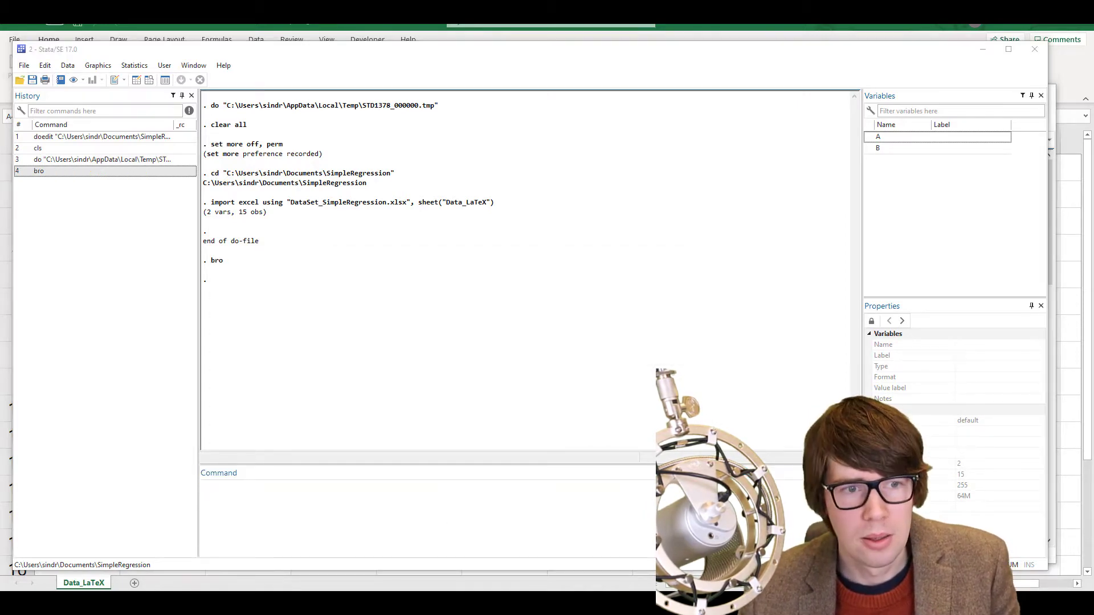
drag(0, 55, 716, 53)
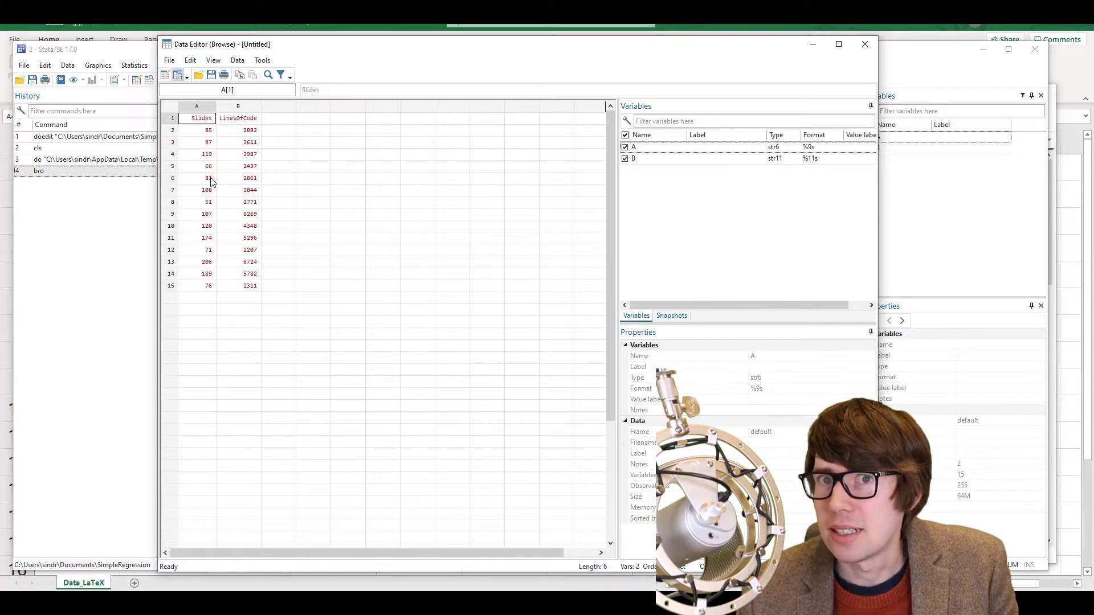
Inspect the imported values in columns A and B, including the Slides and LinesOfCode entries in row 1
click(253, 183)
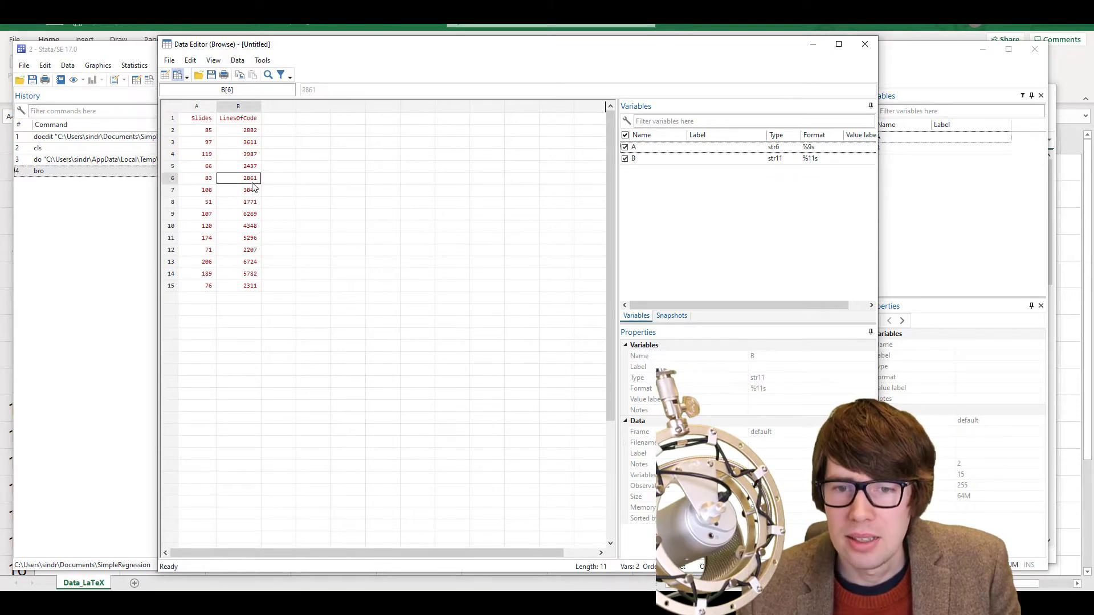
click(206, 162)
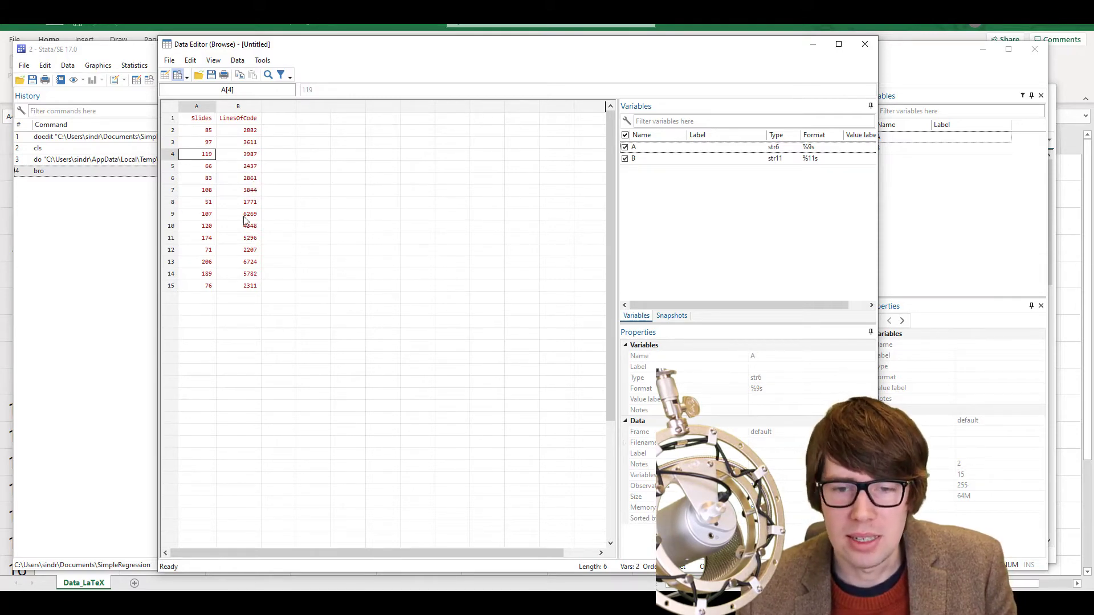
drag(196, 123, 239, 117)
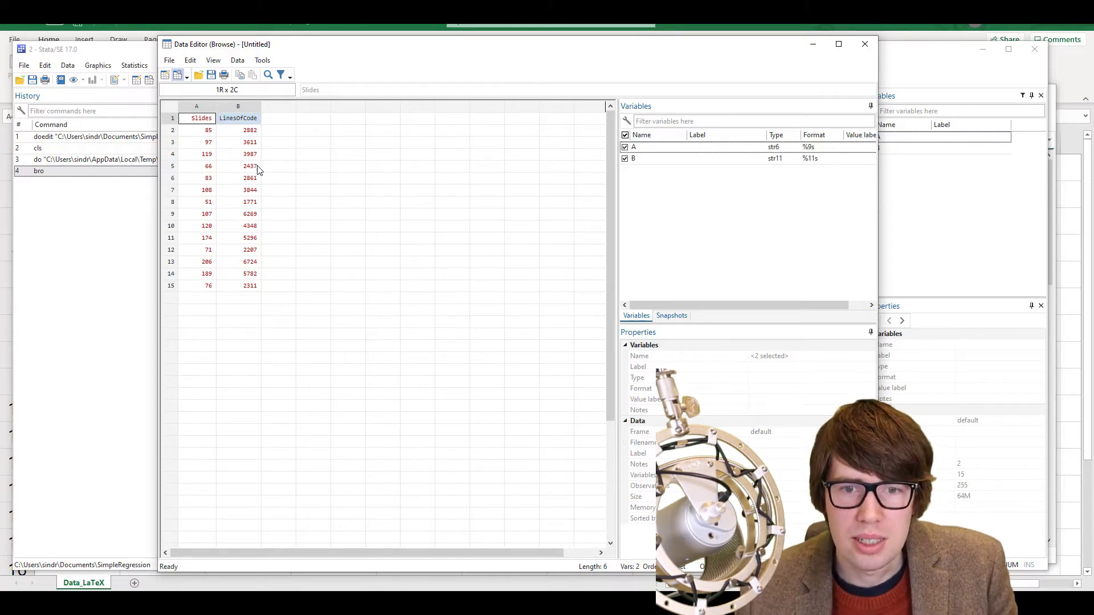
click(202, 120)
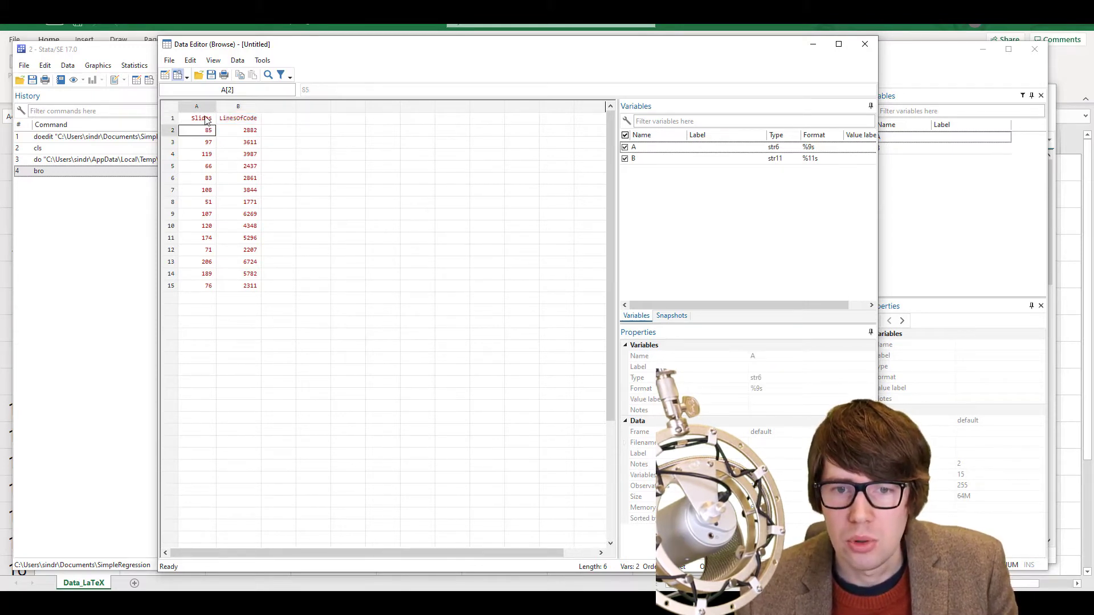
Return to the do-file and undo the split so that firstrow follows sheet("Data_LaTeX") on the import excel line
click(206, 132)
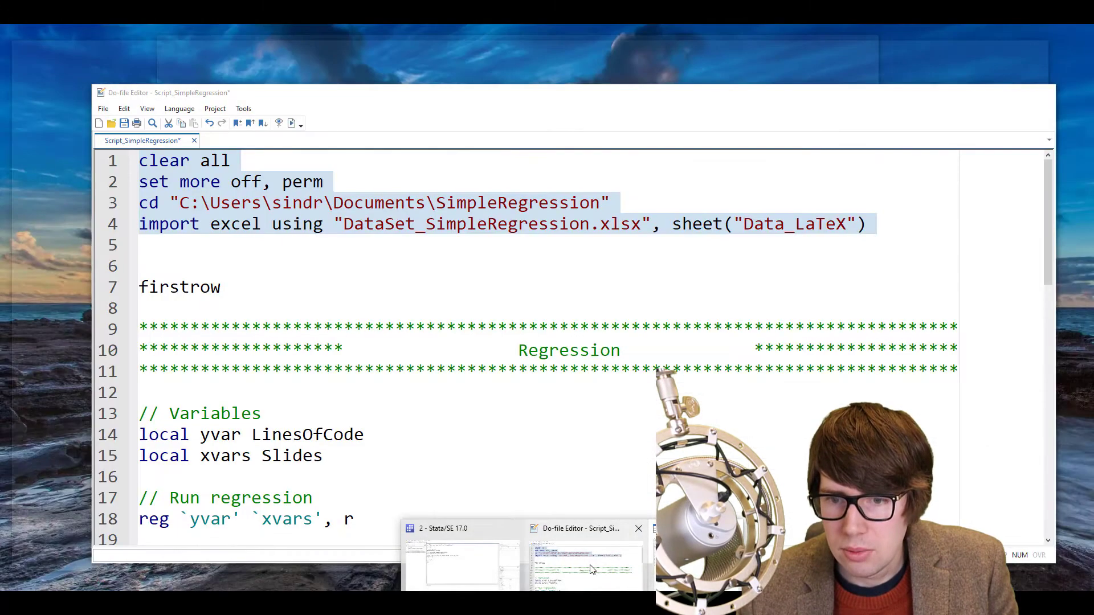
click(591, 569)
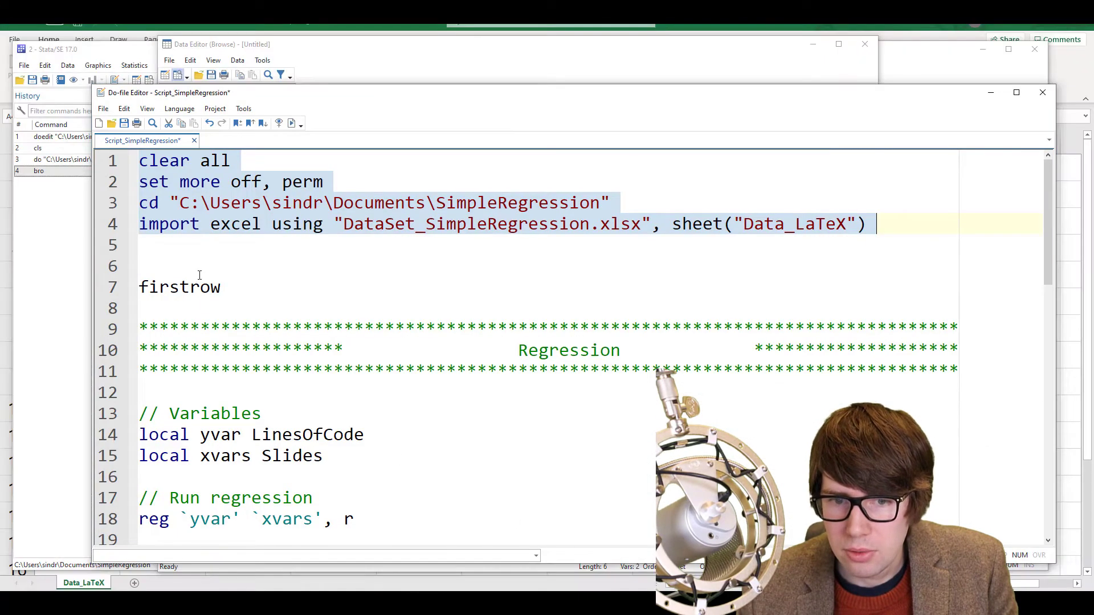
click(197, 272)
key(ctrl+z)
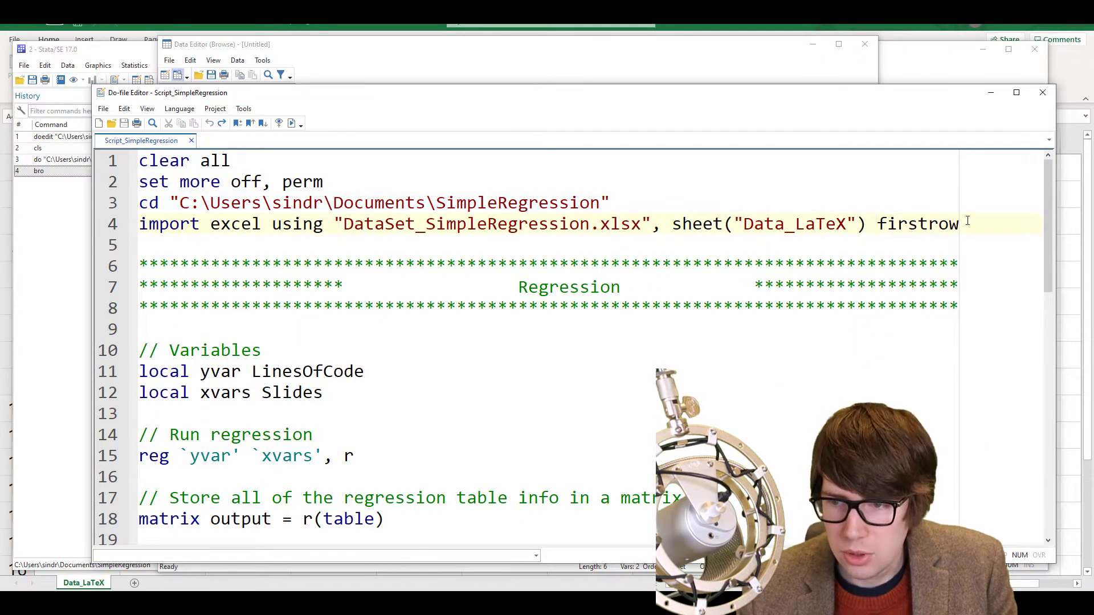
Rerun the four script lines from clear all through import excel with firstrow, and check the imported data in the Data Editor
drag(966, 218, 126, 163)
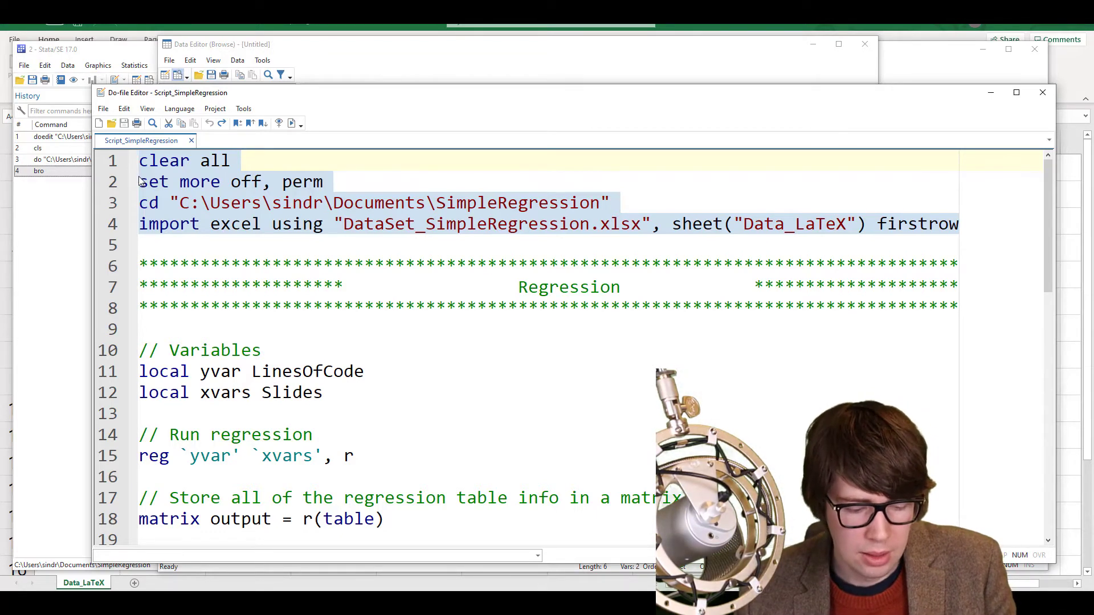
key(ctrl+d)
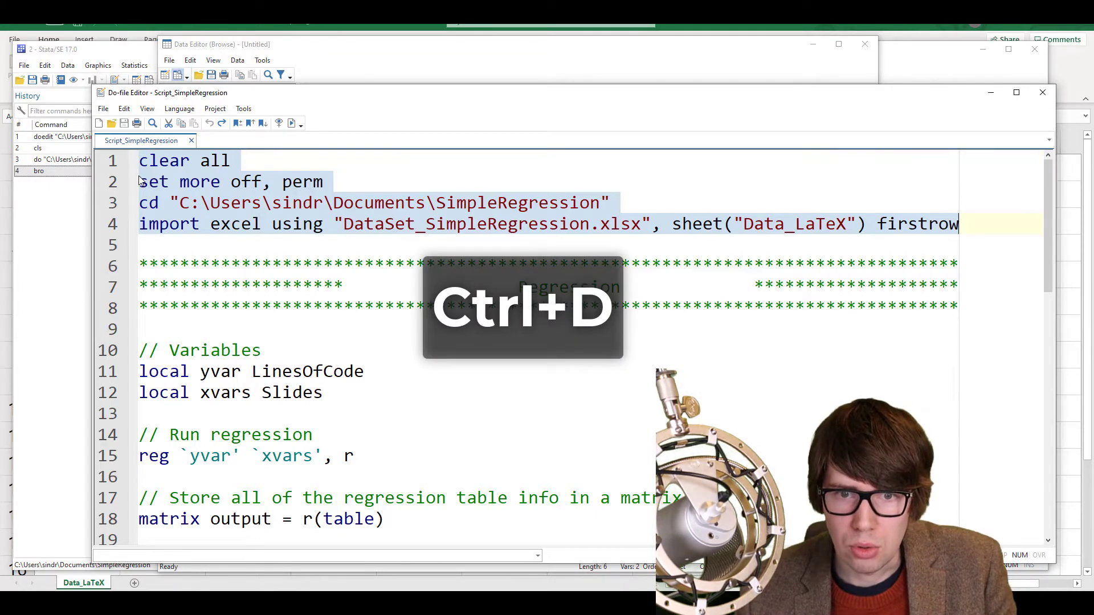
click(360, 71)
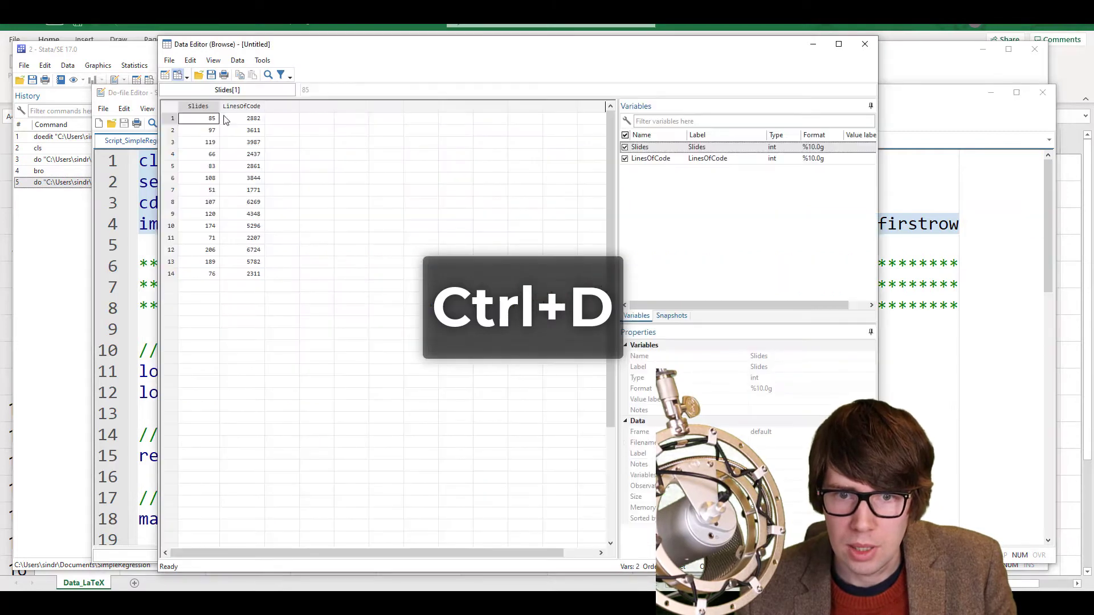
drag(212, 142, 242, 228)
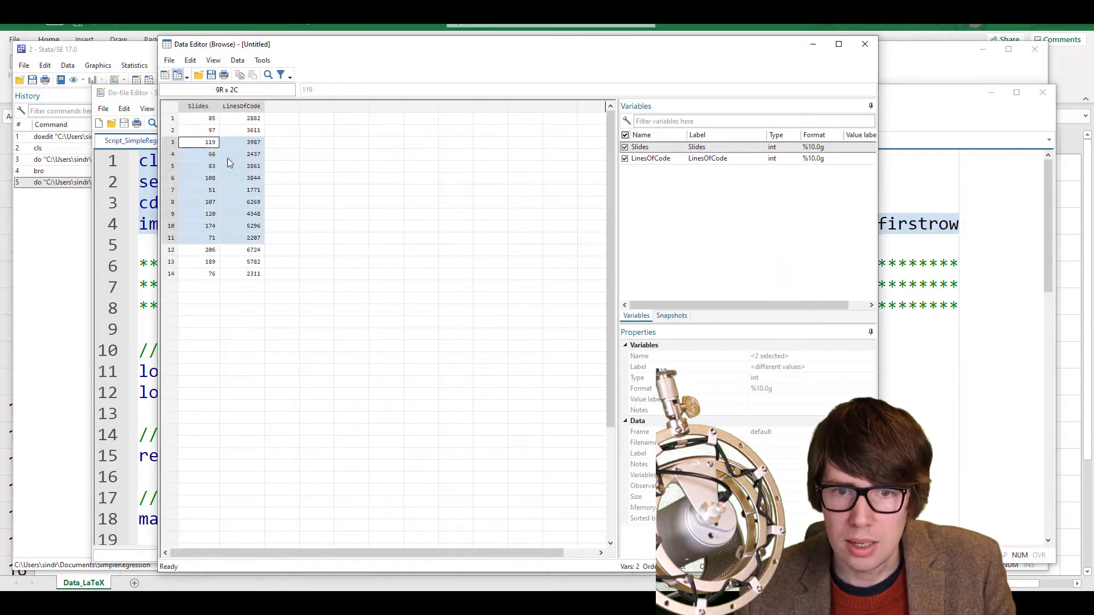
drag(209, 119, 239, 127)
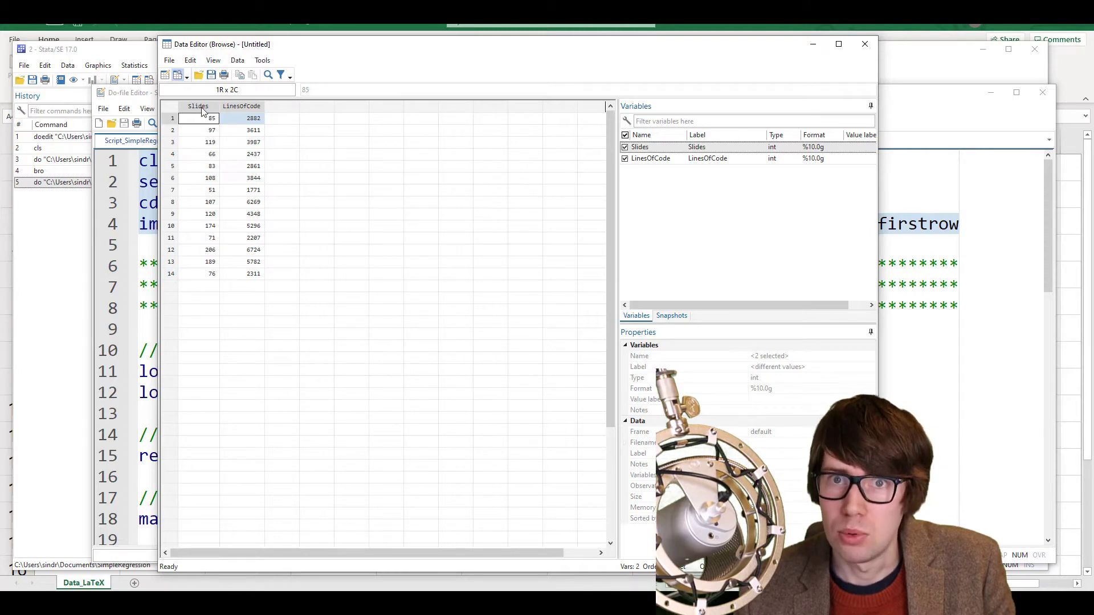
Look through the rest of the do-file, from the Regression section to the Excel export and matrix list lines
click(947, 190)
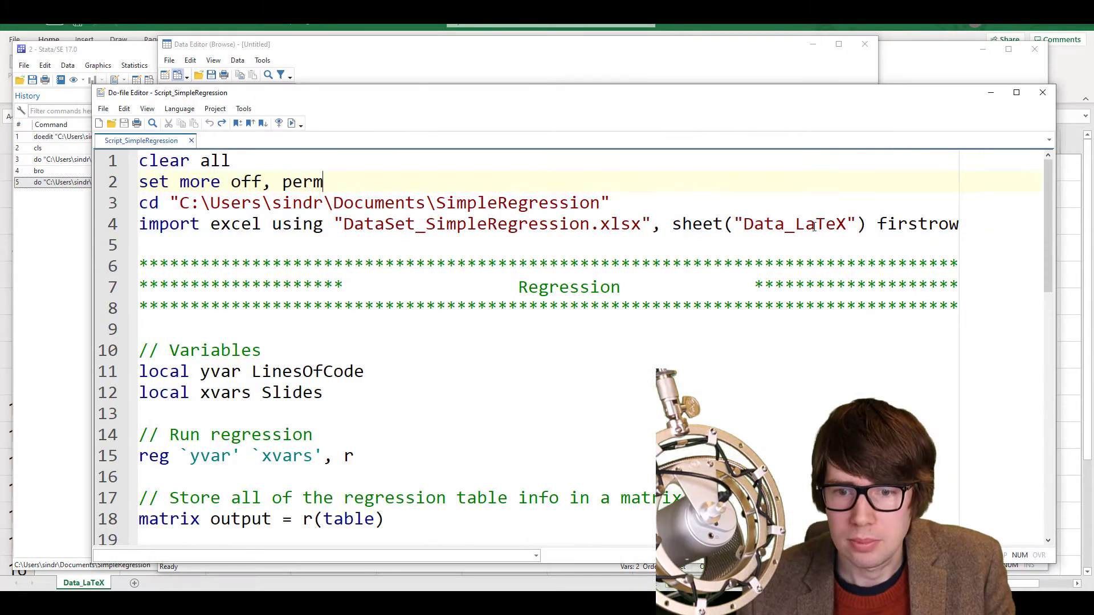
scroll(385, 324, down, 2)
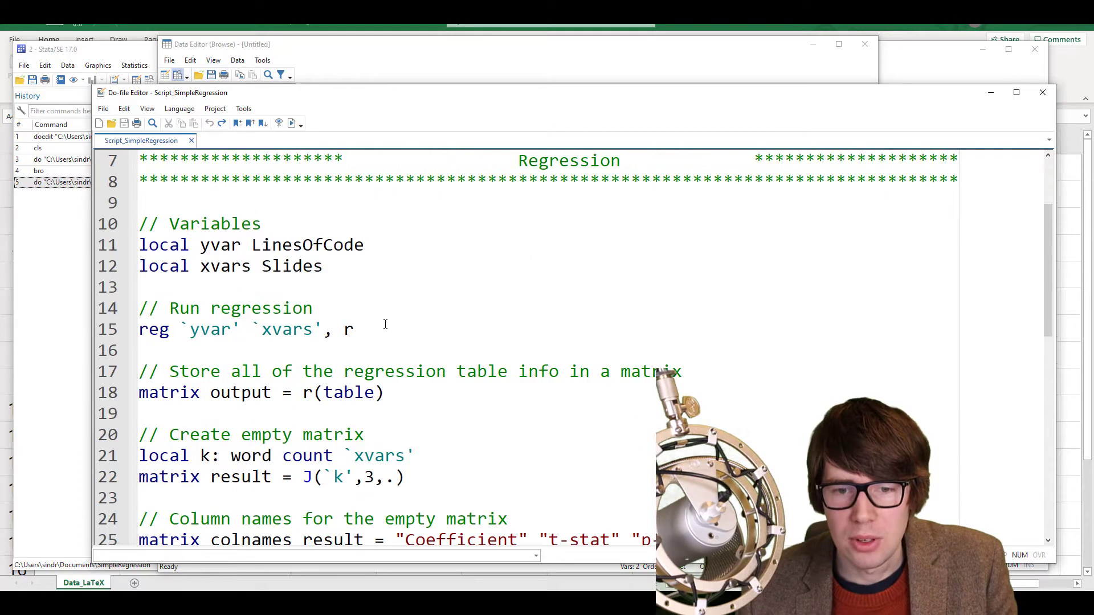
scroll(381, 308, down, 3)
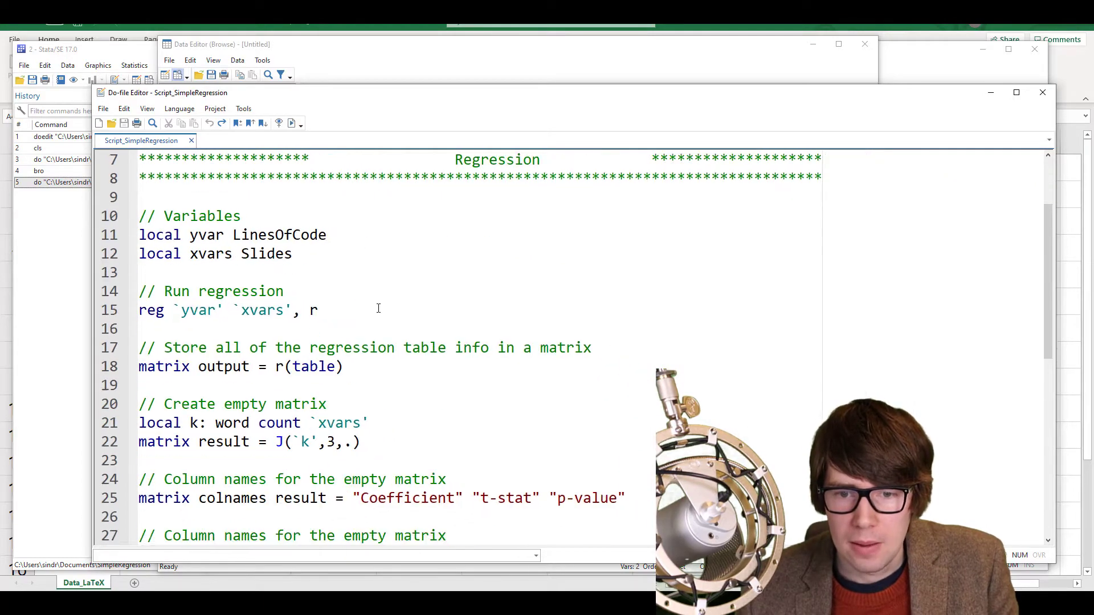
scroll(378, 308, down, 8)
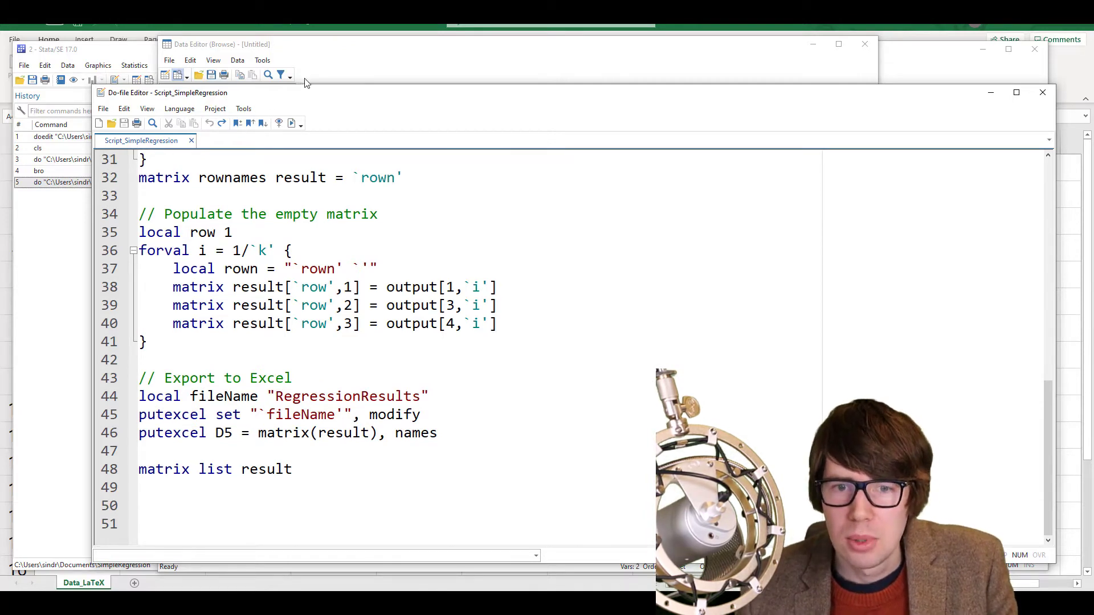
Switch to the main Stata window and enter regress y x1 x2 x3 x4, robust as a command without running it
click(354, 63)
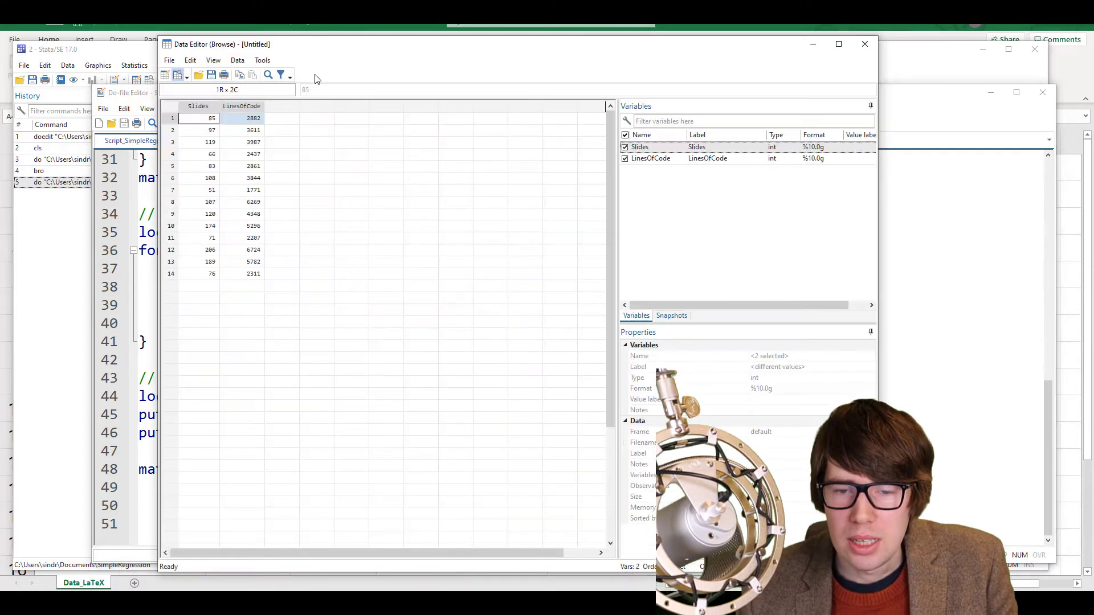
click(80, 293)
click(279, 505)
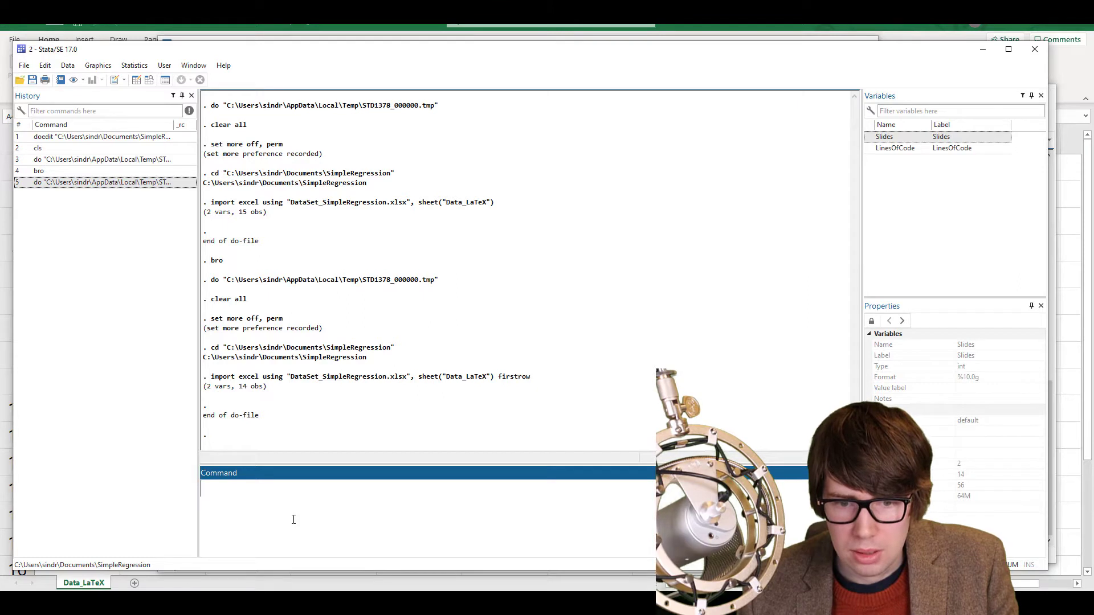
click(293, 521)
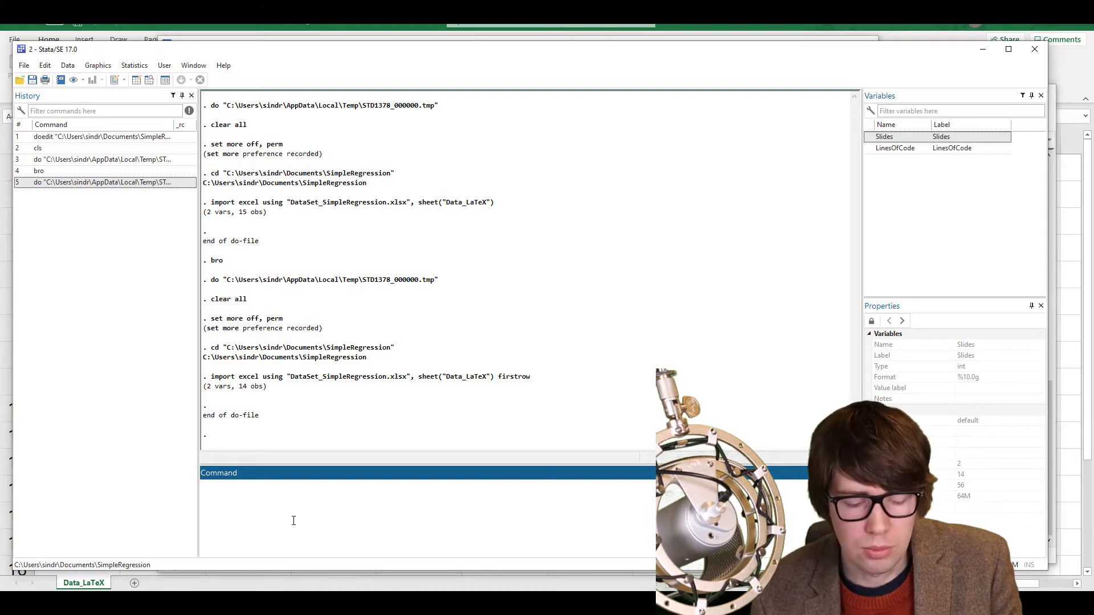
text(regress )
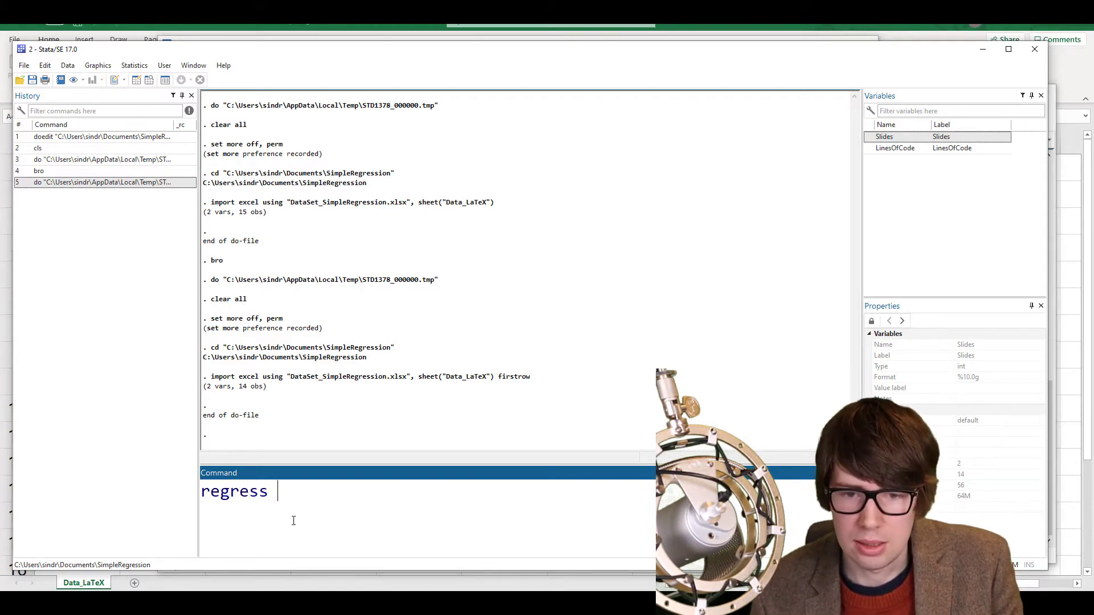
text(y )
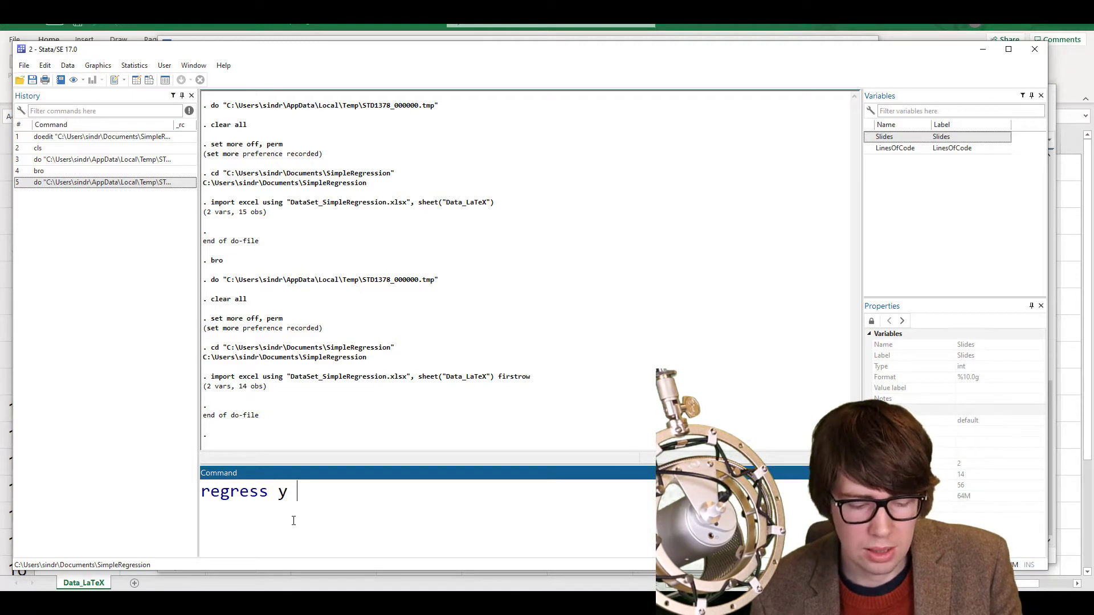
text(x1 x2)
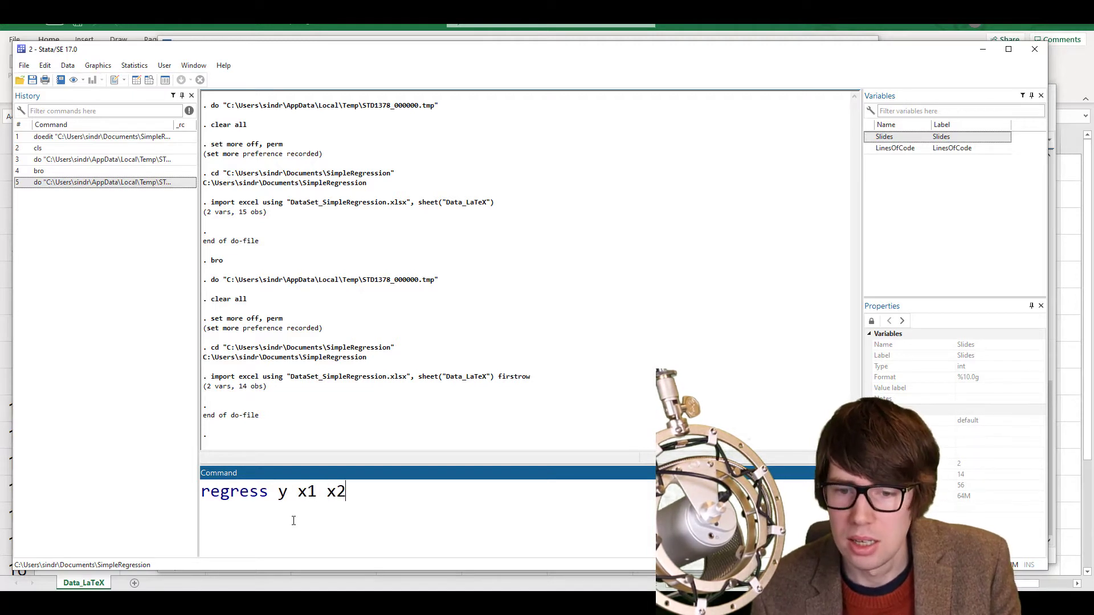
text( x3 x4)
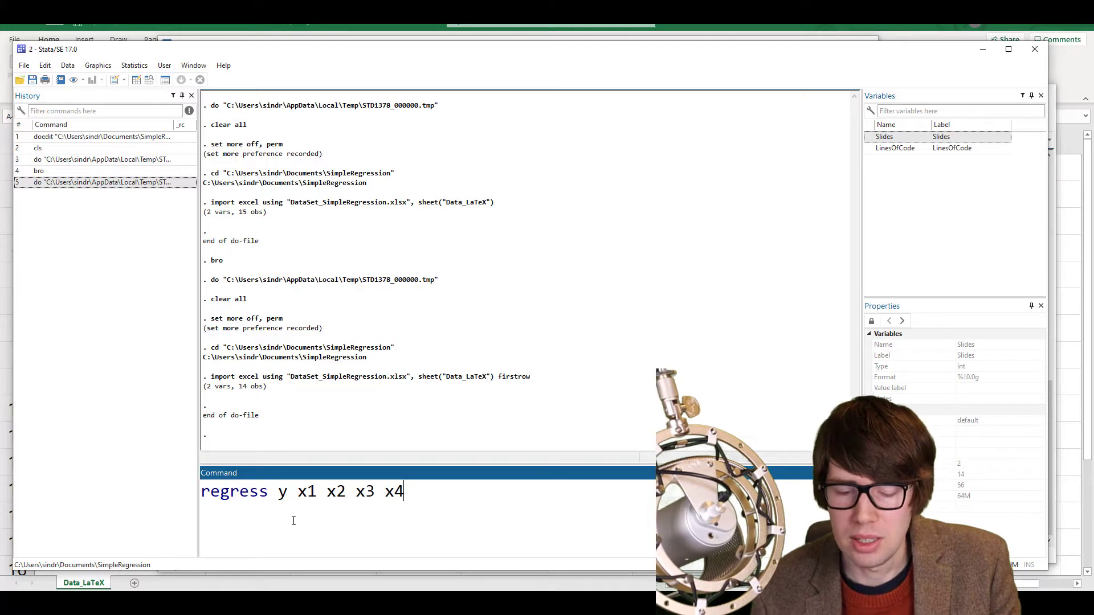
text(,)
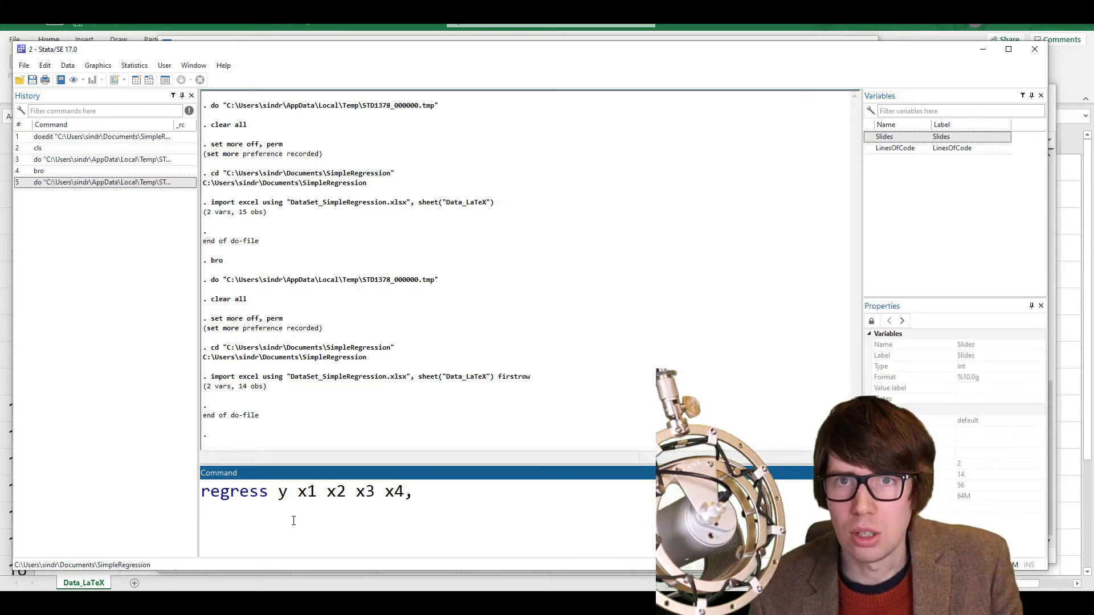
text( robust)
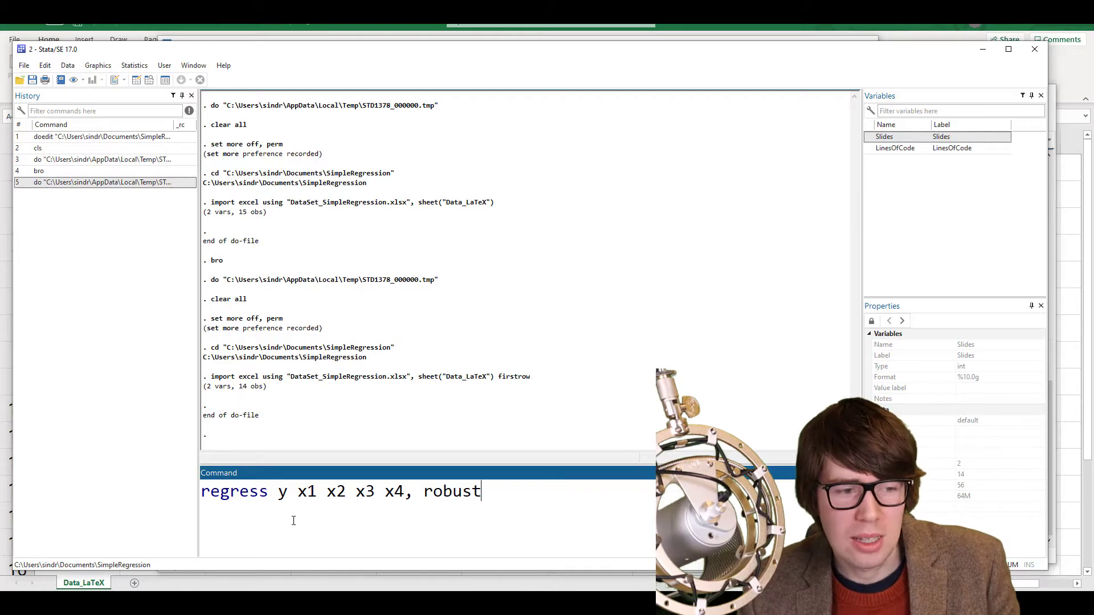
Shorten the robust option to r in the unexecuted regress command
key(shift+Left)
key(shift+Left)
key(shift+Left)
key(shift+Left)
key(shift+Left)
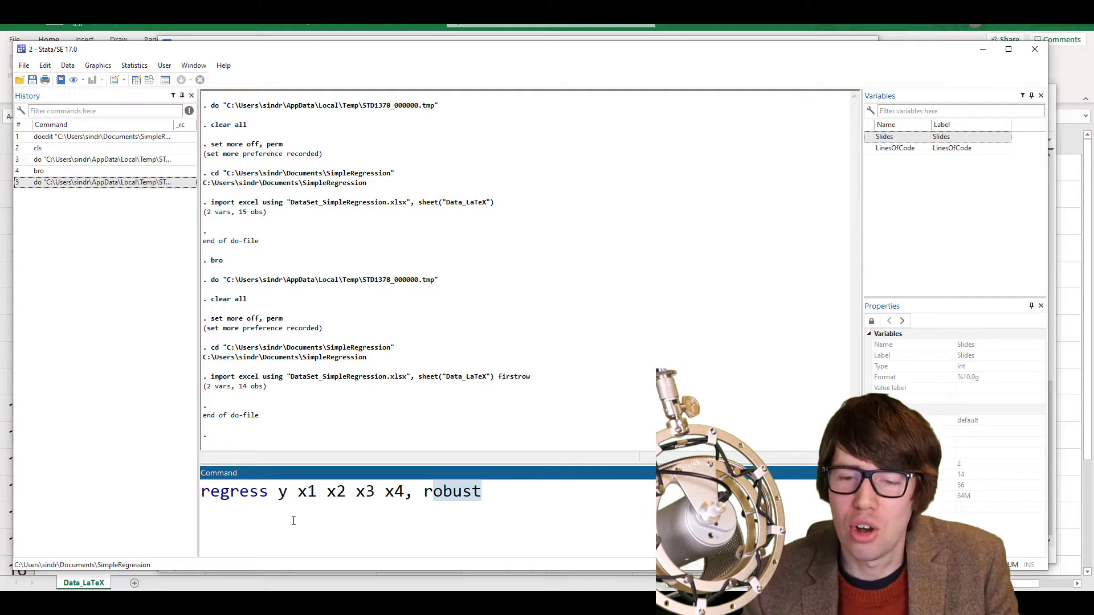
key(BackSpace)
Abbreviate the command word regress to reg, keeping the variable placeholders and the r option
key(Left)
key(Left)
key(Left)
key(Left)
key(Left)
key(Left)
key(Left)
key(Left)
key(Left)
key(Left)
key(Left)
key(Left)
key(Left)
key(Left)
key(Left)
key(Left)
key(Left)
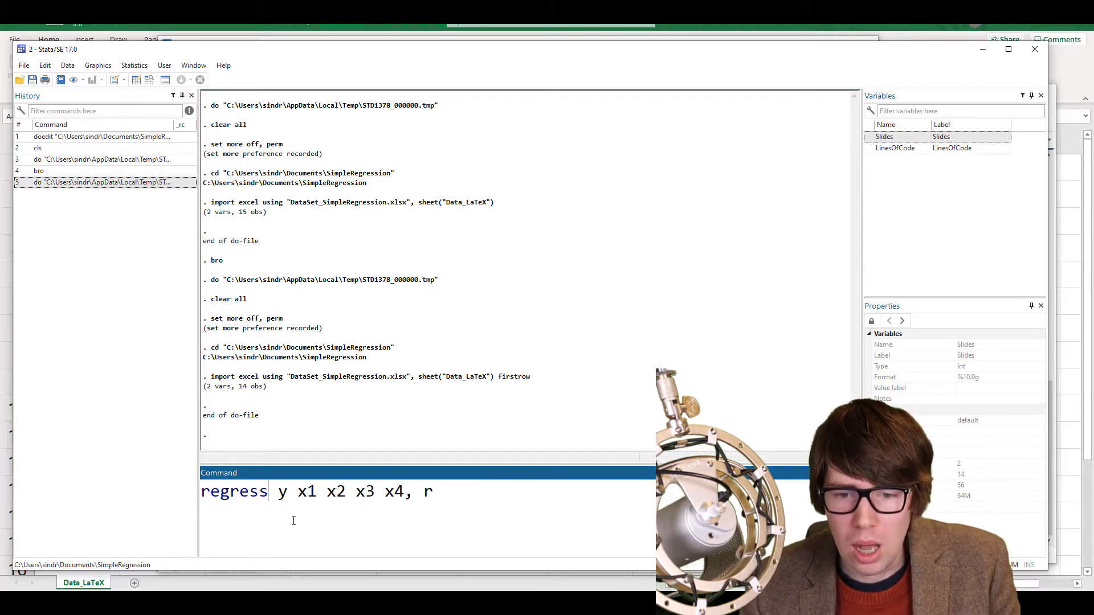
key(shift+Left)
key(shift+Left)
key(shift+Left)
key(shift+Left)
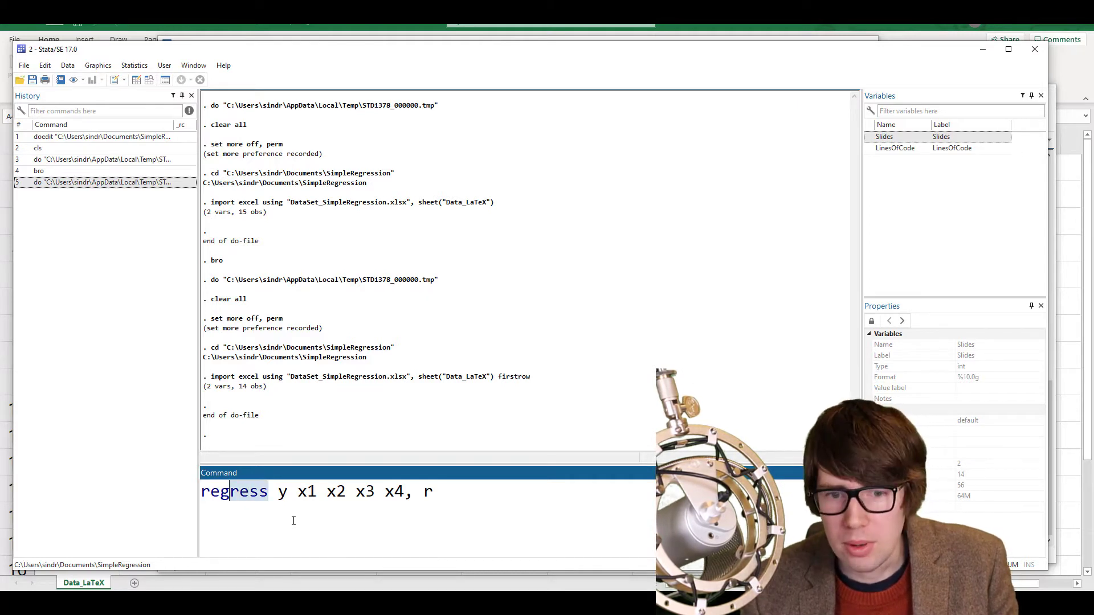
key(BackSpace)
key(Right)
key(Right)
key(Right)
key(Right)
key(Right)
key(Right)
key(Right)
key(Right)
key(Right)
key(Right)
key(Right)
key(Right)
key(Right)
key(Right)
key(Right)
key(Right)
key(Right)
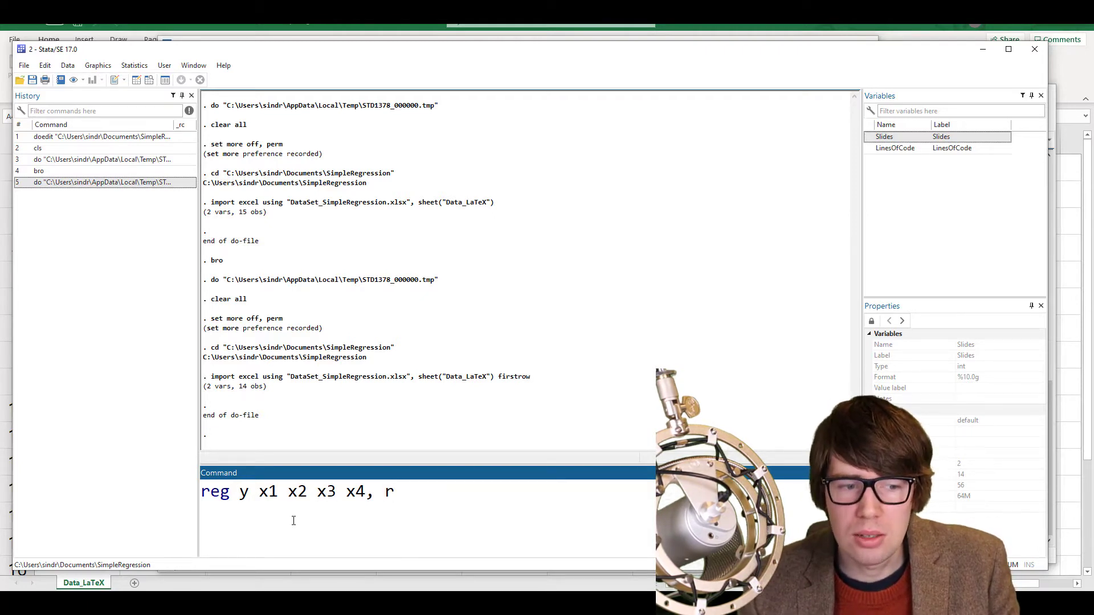
Try out other lengths of the command word, expanding reg to regress, cutting it down to re, and restoring reg
key(Left)
key(Left)
key(Left)
key(Left)
key(Left)
key(Left)
key(Left)
key(Left)
key(Left)
key(Left)
key(Left)
key(Left)
key(Left)
key(Left)
key(Left)
key(Left)
key(Left)
key(Left)
key(Left)
key(Left)
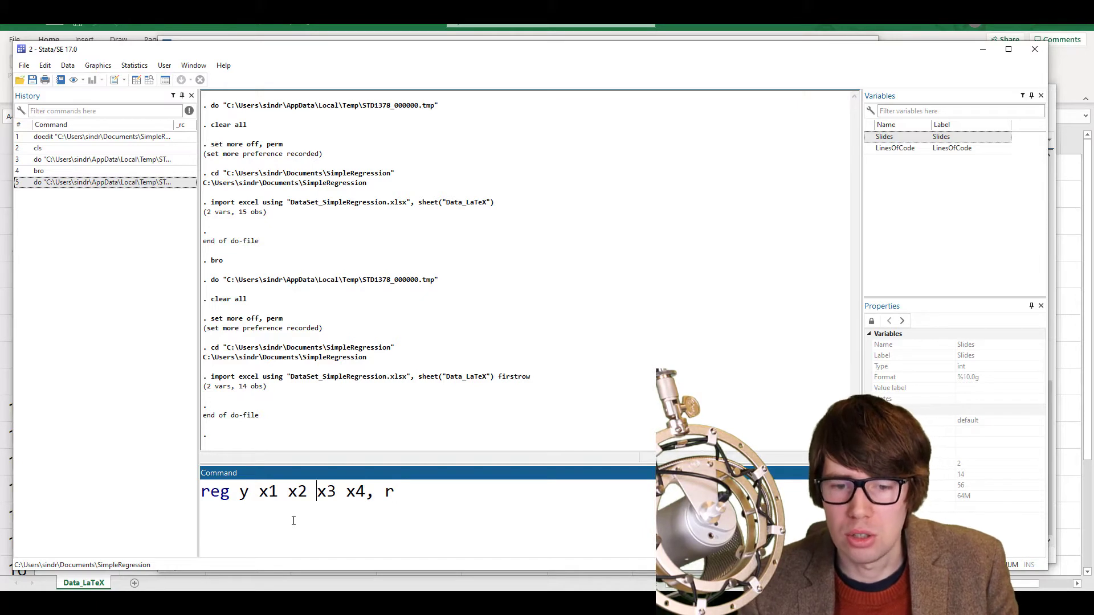
key(Right)
key(Right)
key(Right)
key(Right)
key(Left)
text(ress)
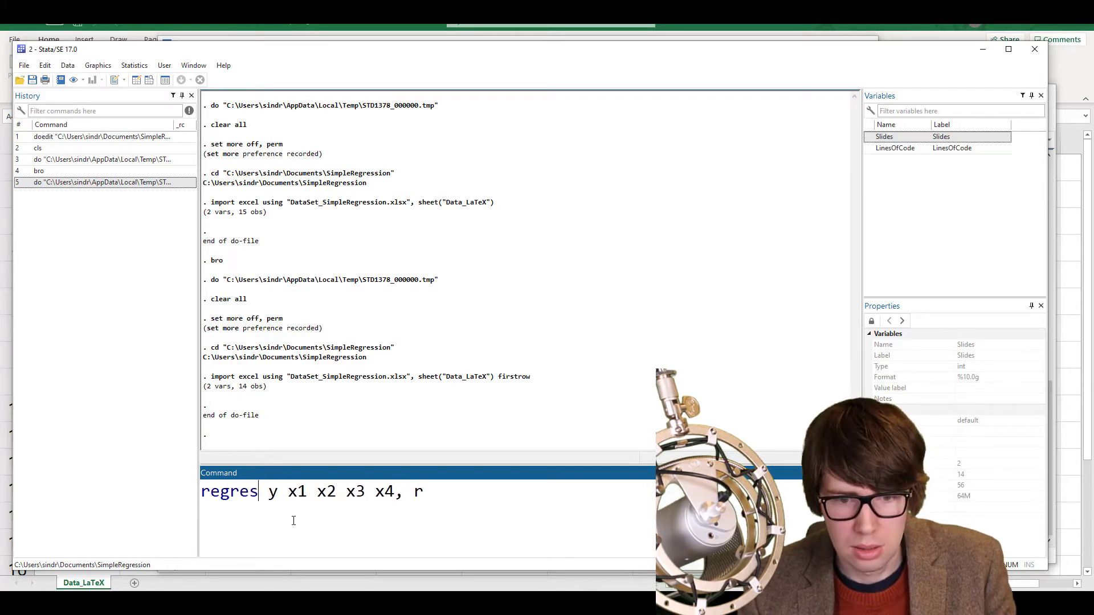
key(BackSpace)
key(BackSpace)
key(BackSpace)
key(BackSpace)
key(BackSpace)
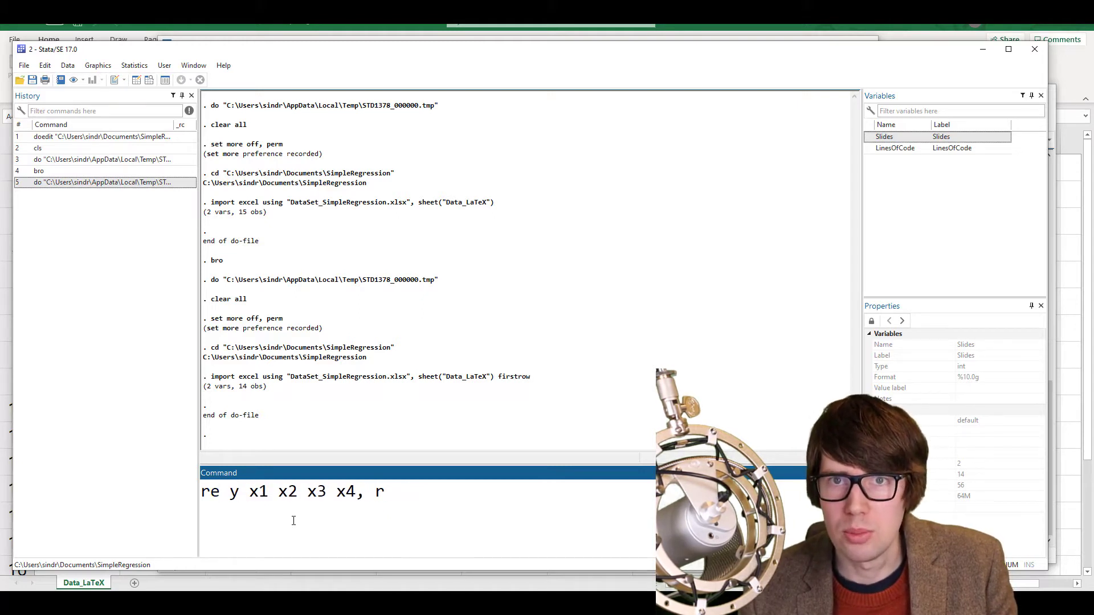
key(shift+Right)
key(shift+Right)
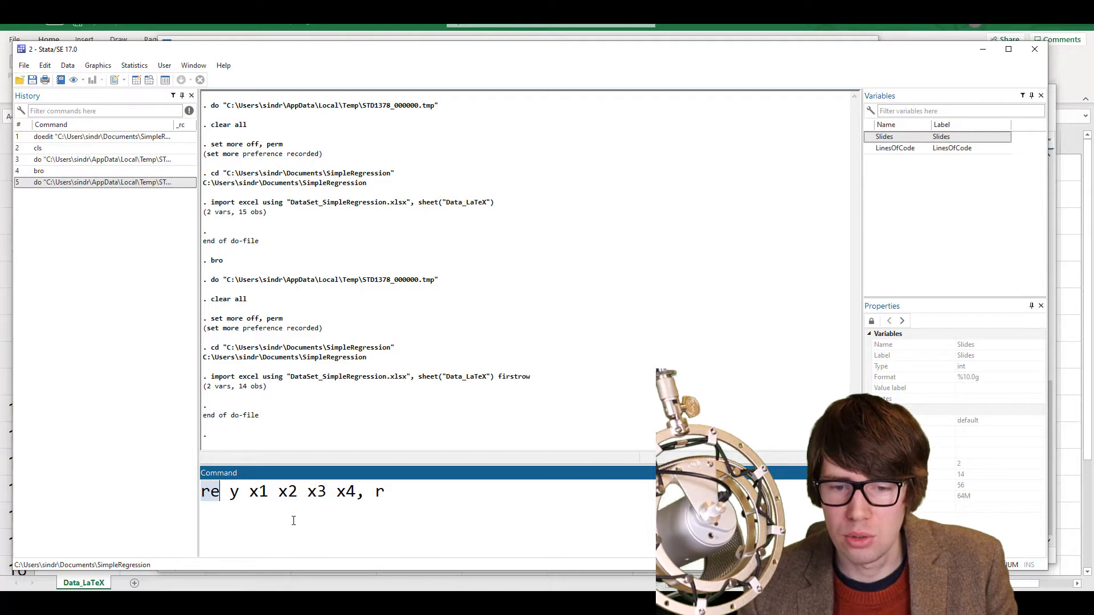
text(reg)
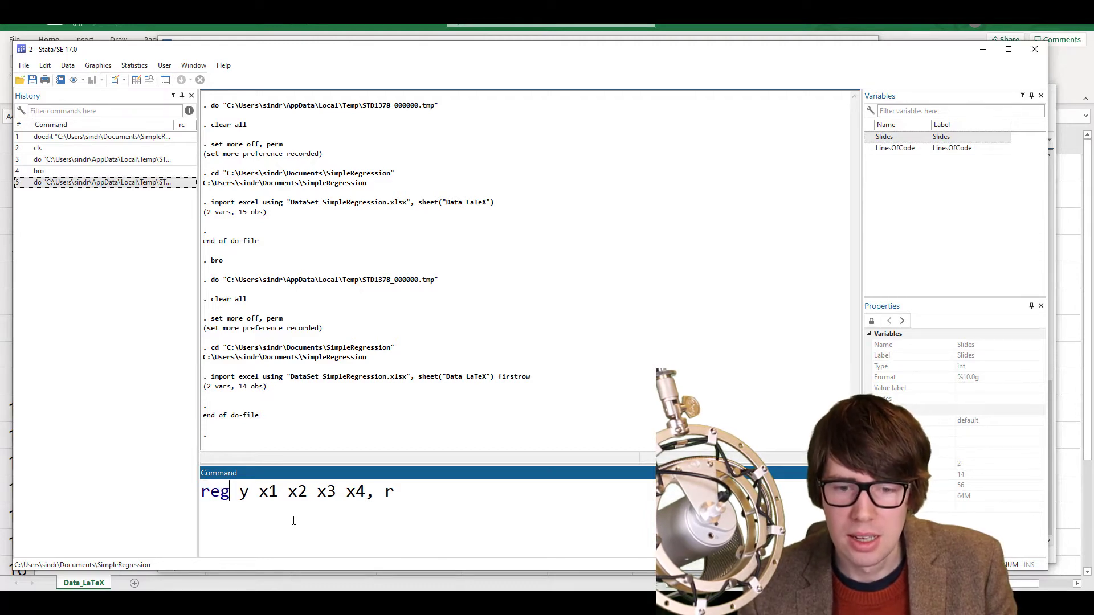
key(shift+Left)
key(shift+Left)
key(Left)
key(shift+Right)
key(shift+Right)
key(shift+Right)
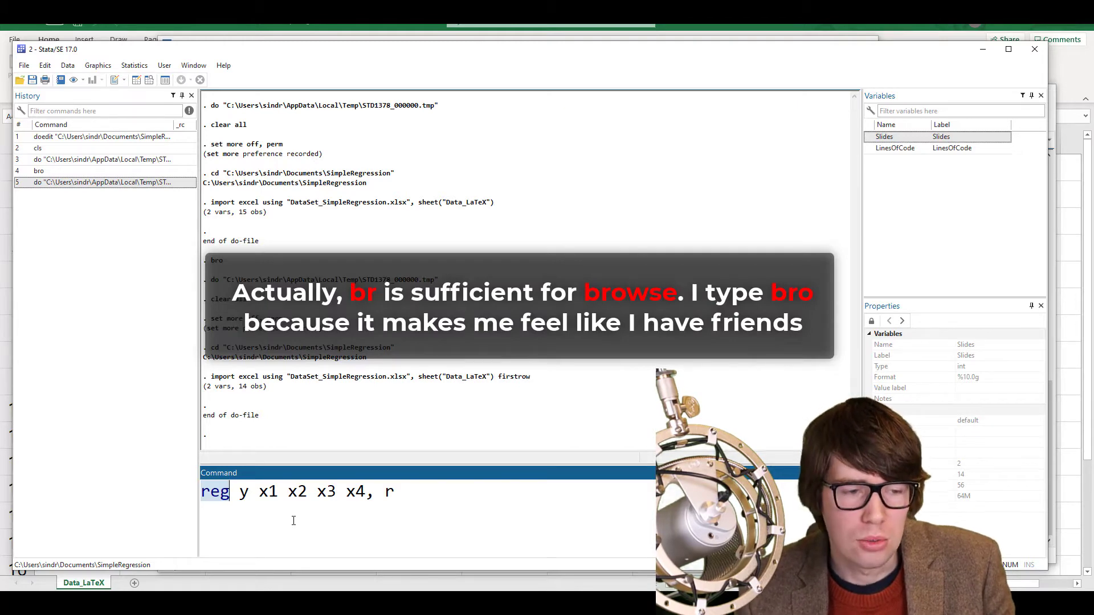
key(Right)
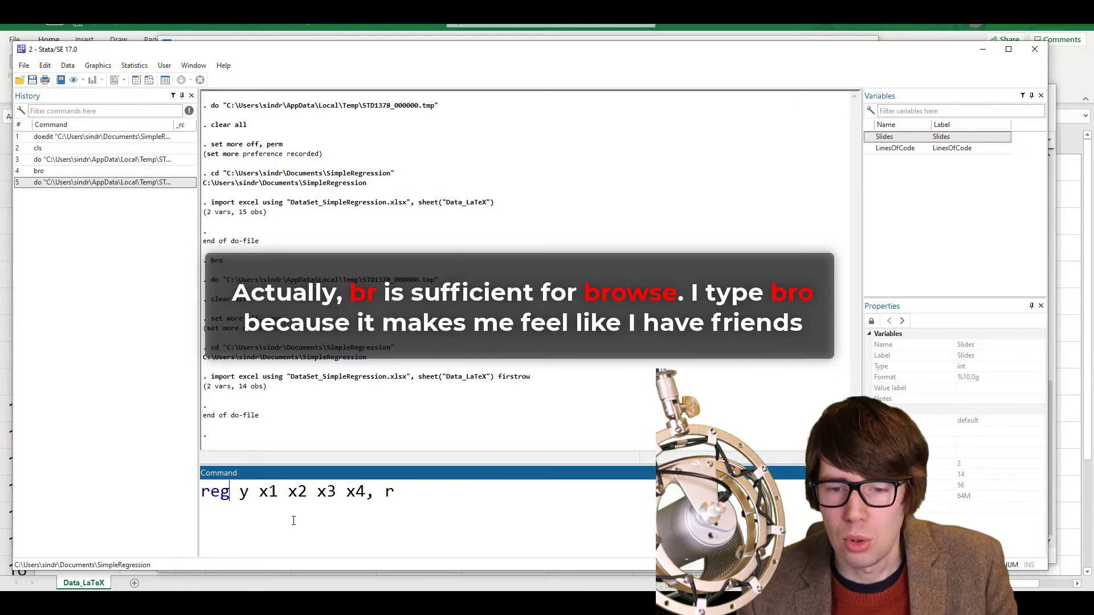
Replace the y placeholder with LinesOfCode and the x1 x2 x3 x4 placeholders with Slides in the unexecuted reg command
key(Right)
key(shift+Right)
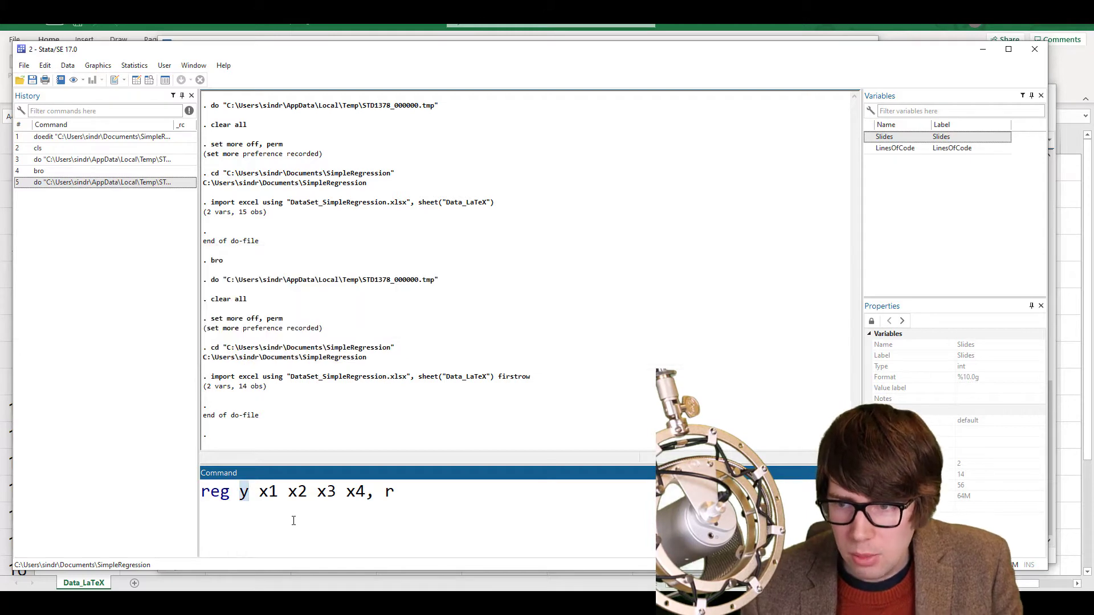
double_click(895, 149)
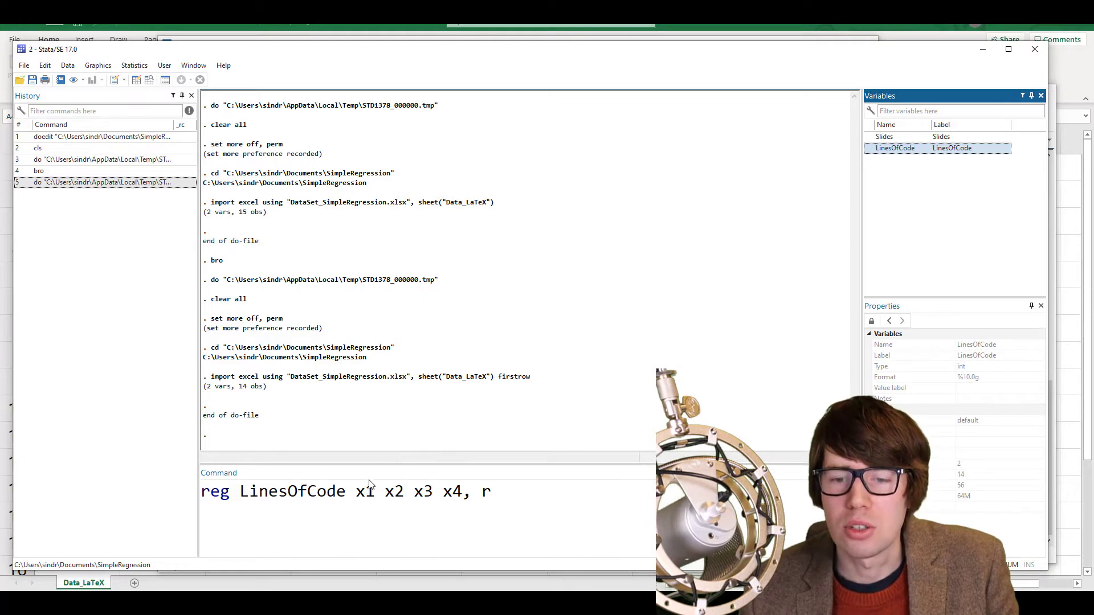
drag(356, 491, 462, 490)
key(BackSpace)
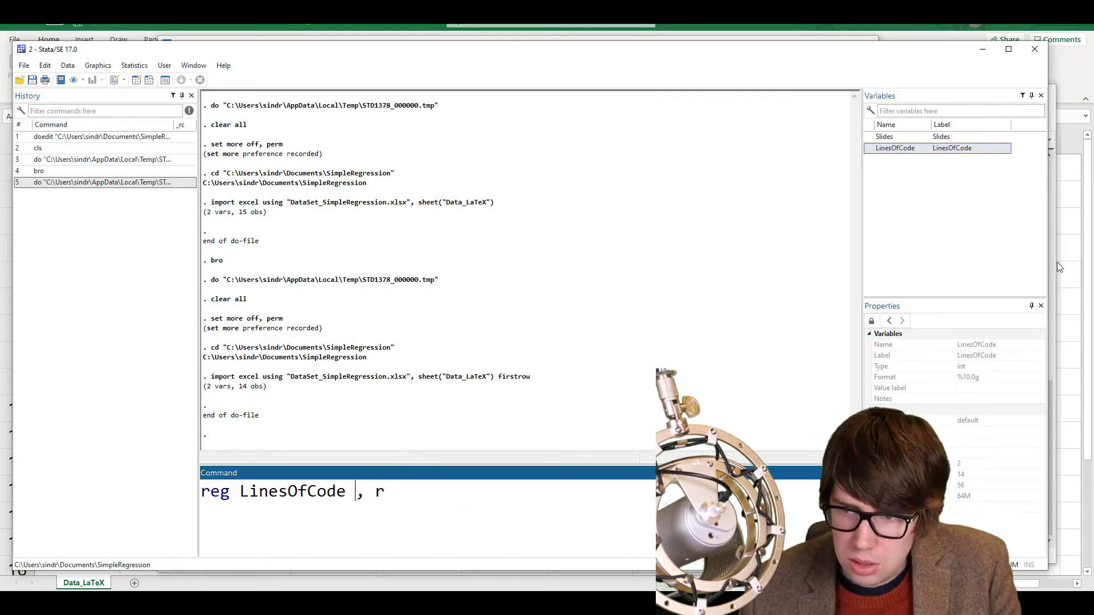
click(884, 137)
drag(884, 139, 367, 483)
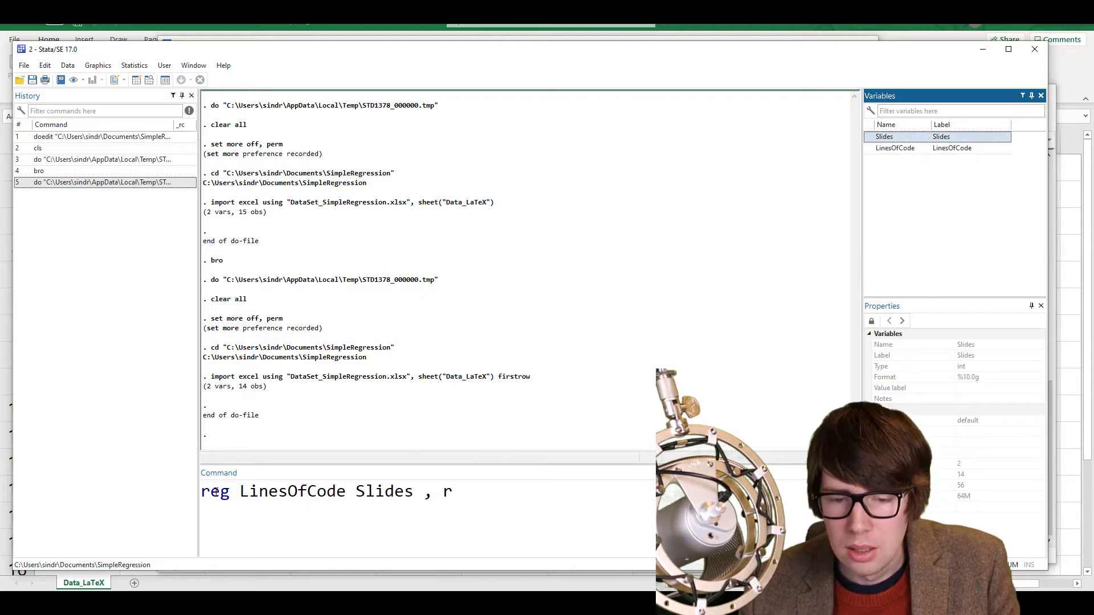
Remove the extra space before the comma and run reg LinesOfCode Slides, r
double_click(271, 491)
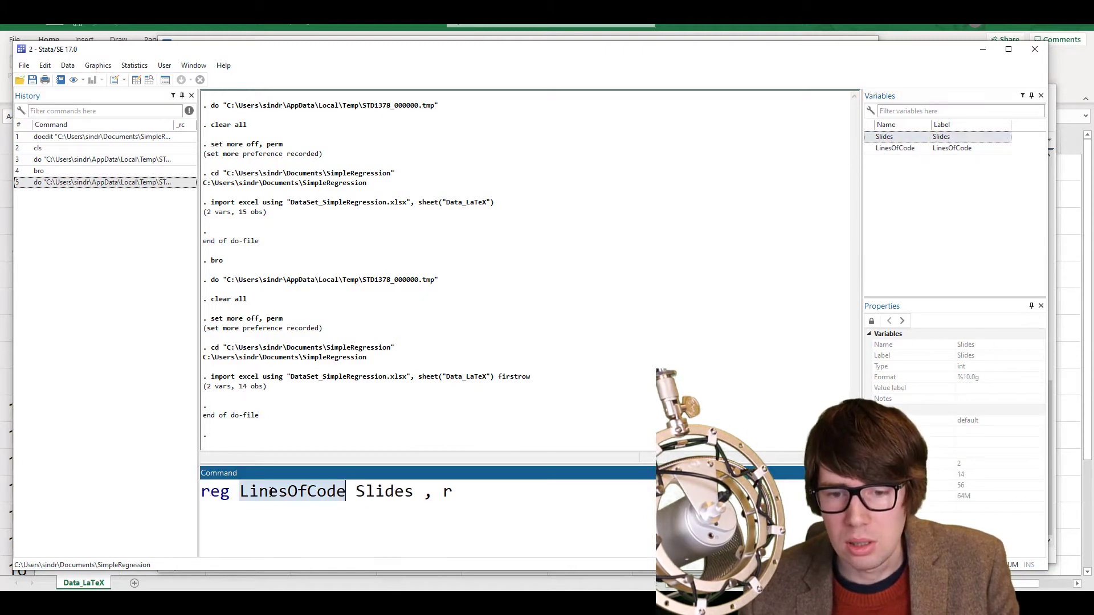
click(381, 491)
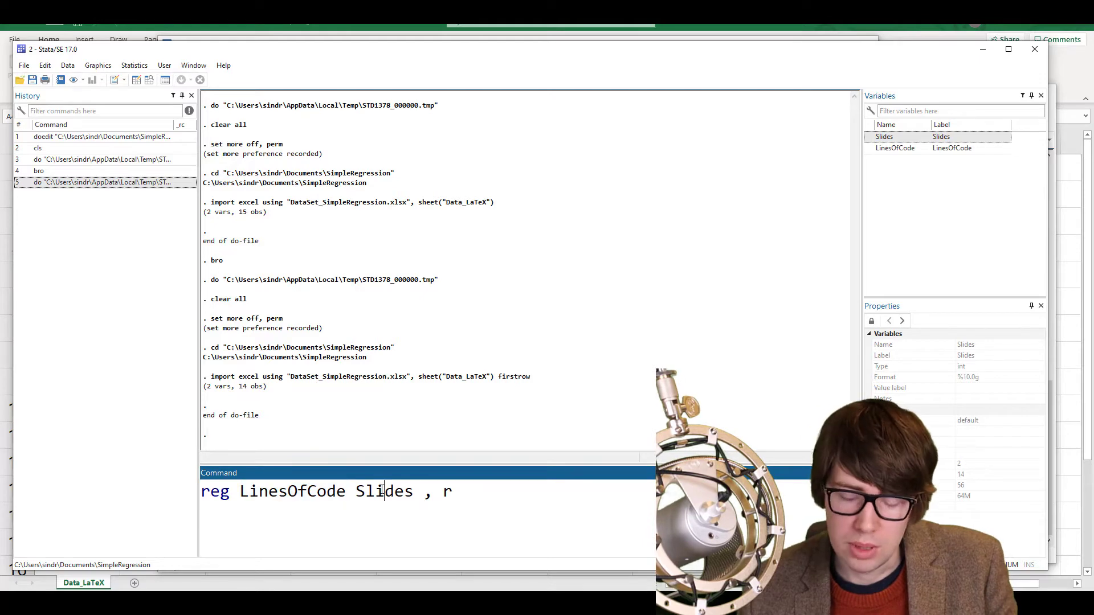
click(428, 494)
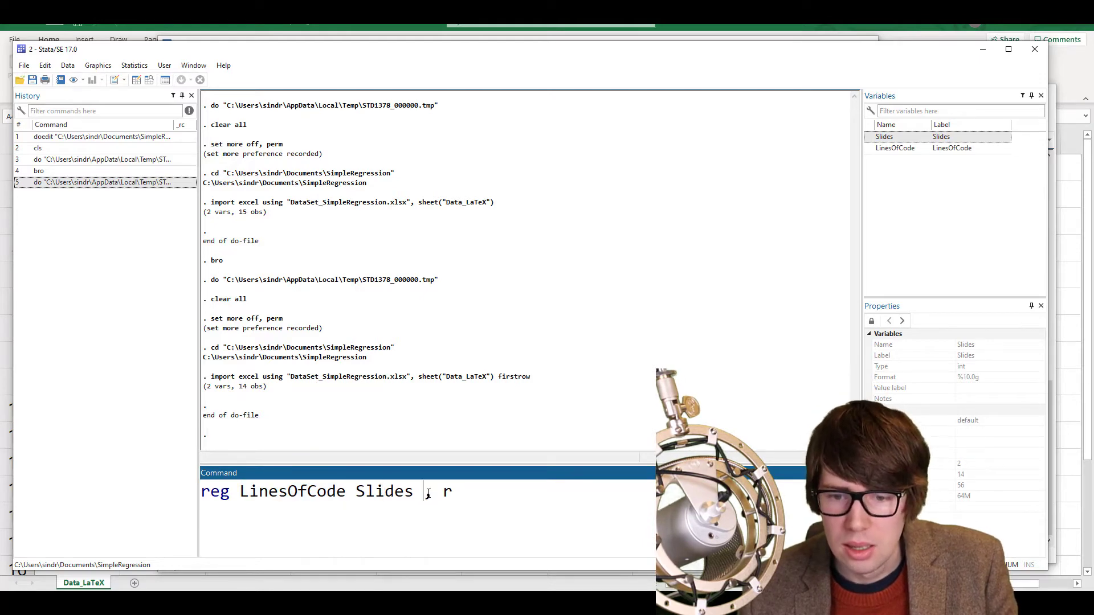
key(BackSpace)
key(End)
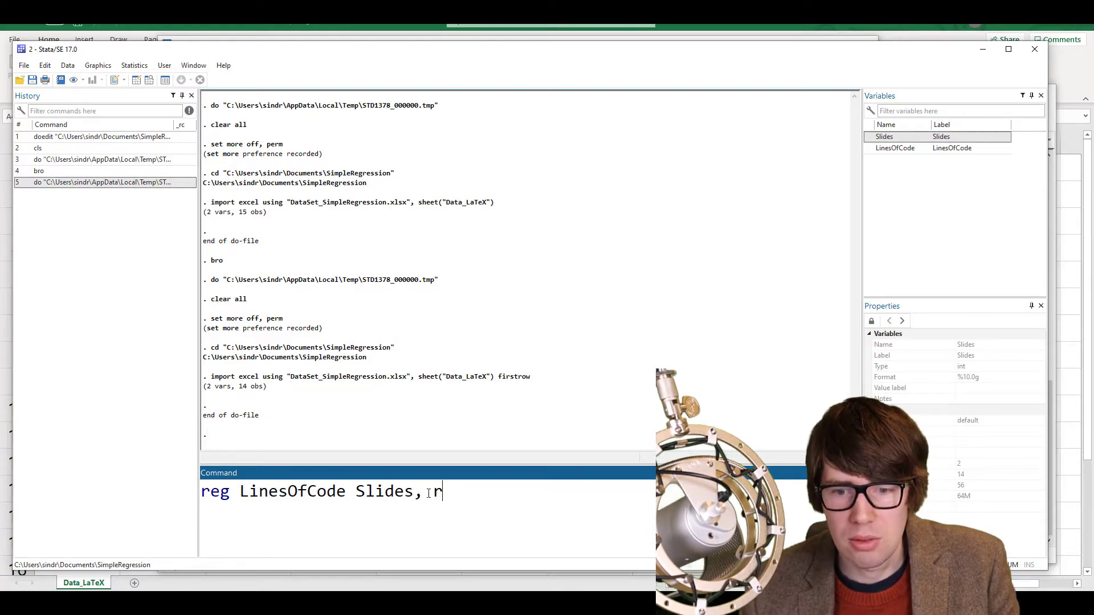
key(Return)
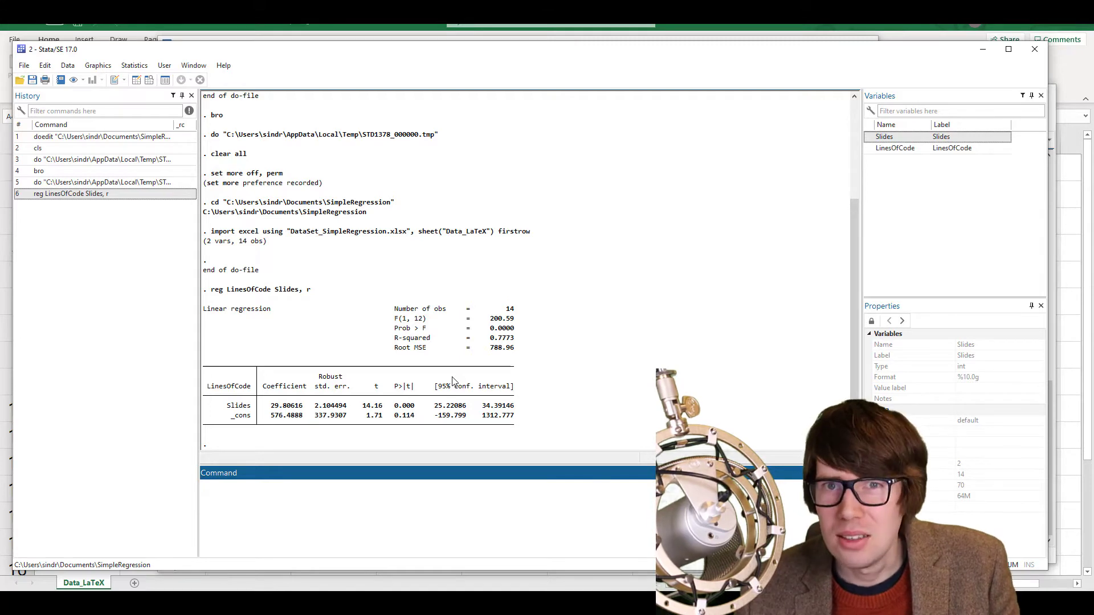
Copy the Slides coefficient from the regression results and return to the command line
drag(271, 405, 297, 409)
right_click(297, 407)
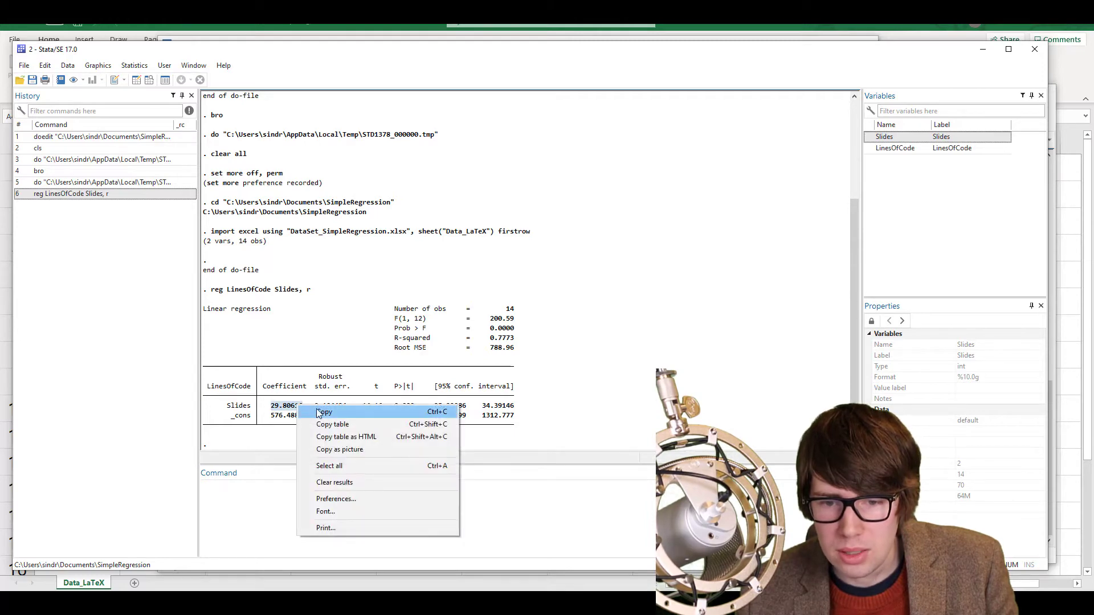
click(319, 410)
click(306, 494)
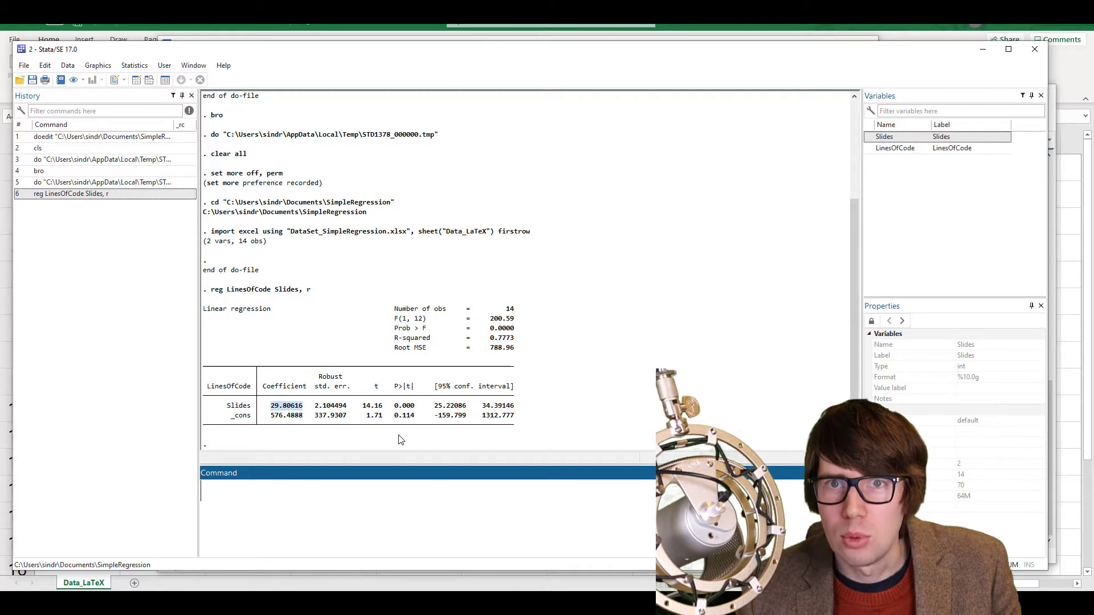
Examine the regression table's Slides and _cons rows, including the coefficients, t-statistics and p-values
click(406, 406)
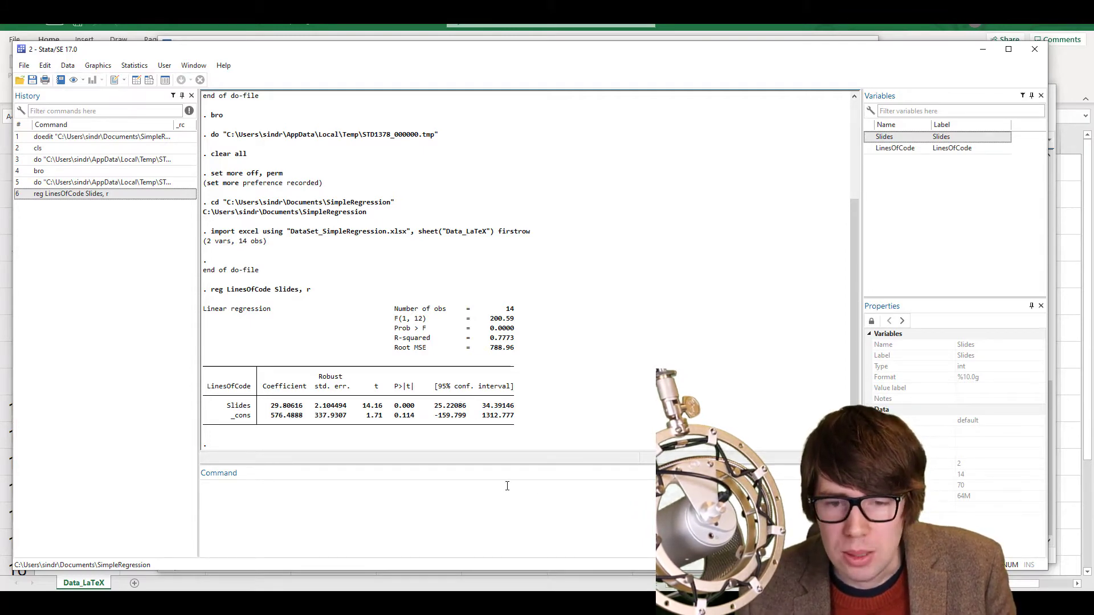
drag(240, 357, 427, 318)
click(427, 318)
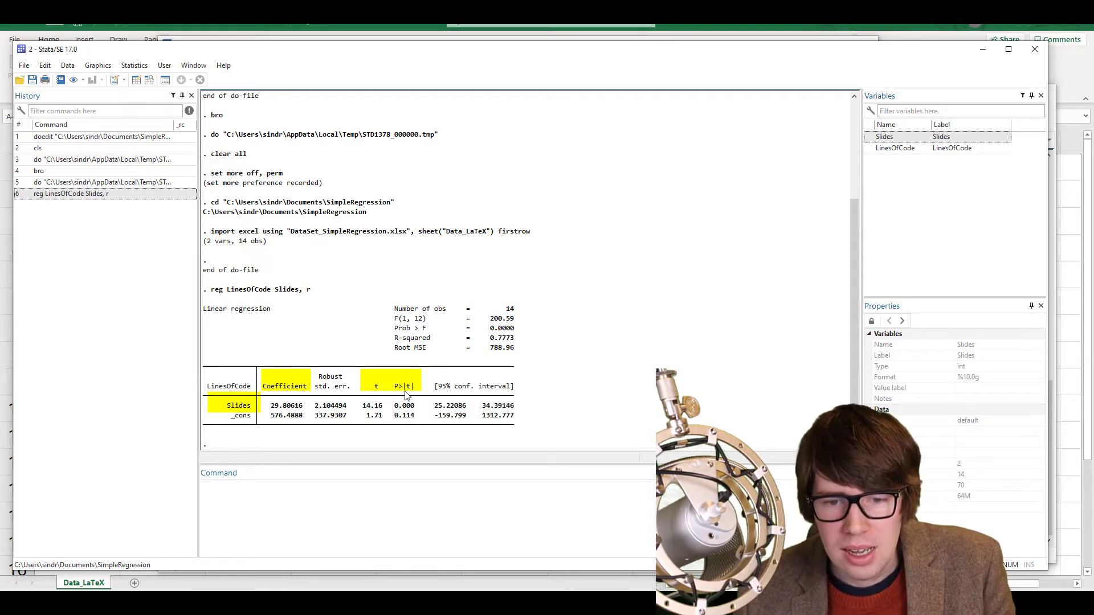
drag(231, 415, 414, 416)
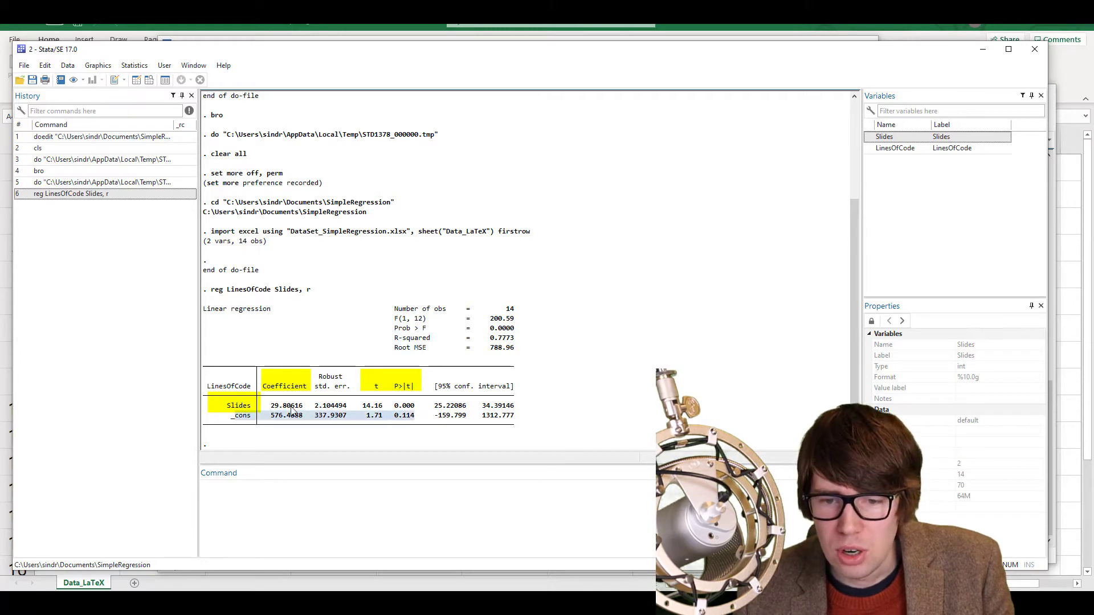
click(234, 408)
drag(234, 408, 504, 411)
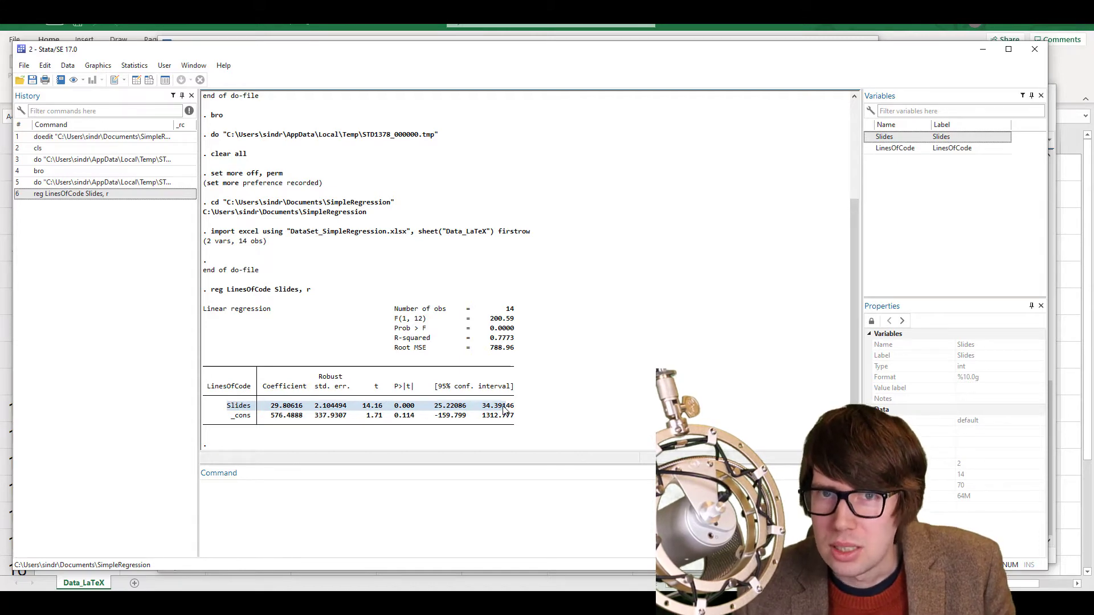
click(302, 405)
drag(271, 407, 421, 405)
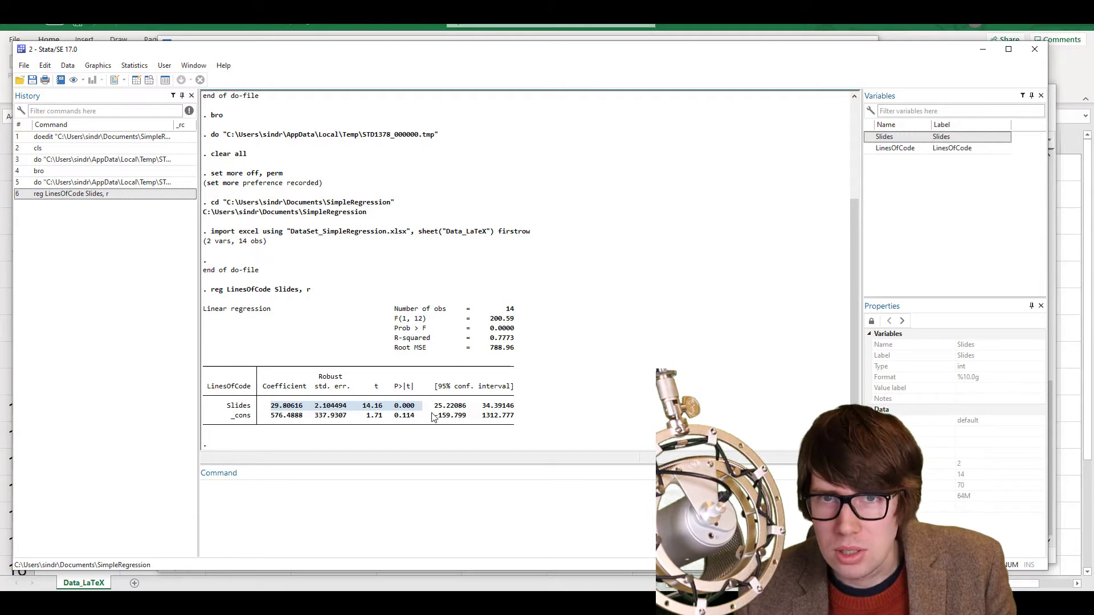
click(402, 501)
Switch to the Script_SimpleRegression do-file and review the reg line together with the yvar and xvars local definitions
mouse_move(664, 587)
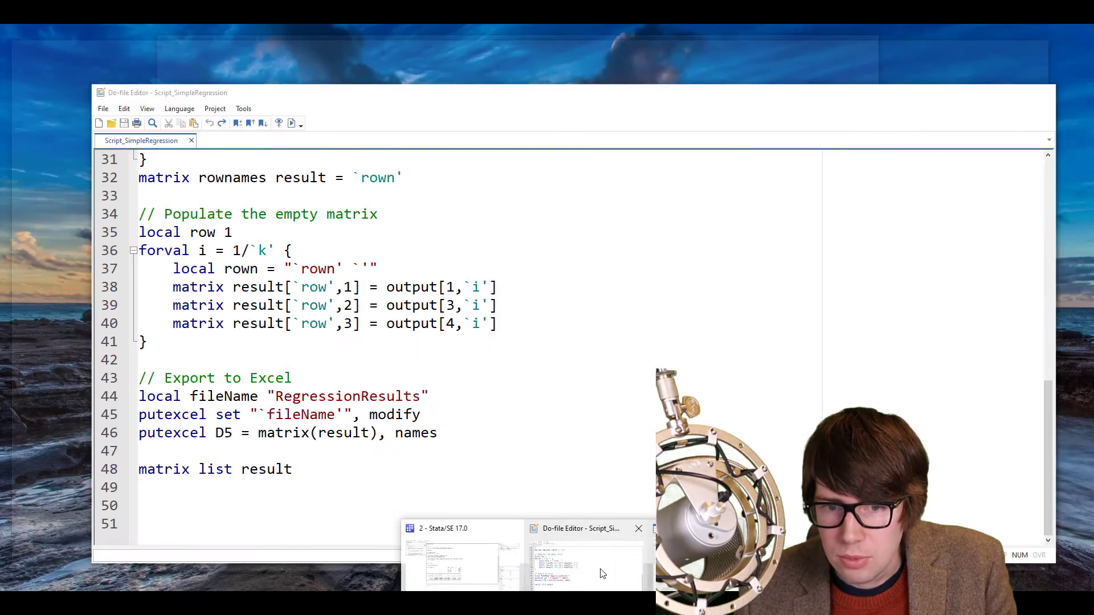
click(604, 567)
scroll(465, 393, up, 9)
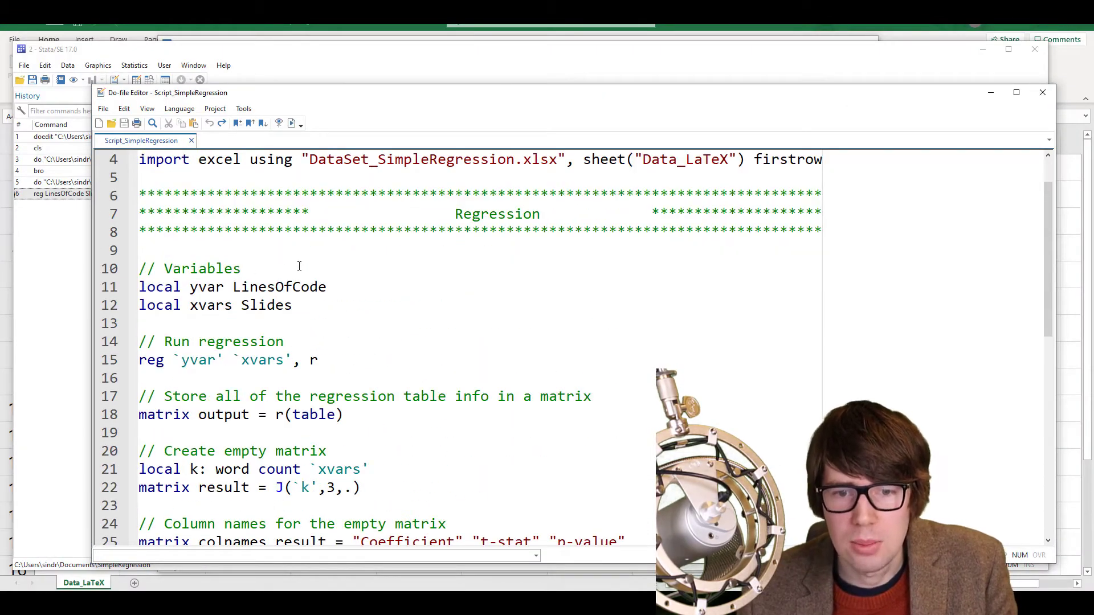
scroll(348, 297, down, 1)
click(318, 295)
key(Right)
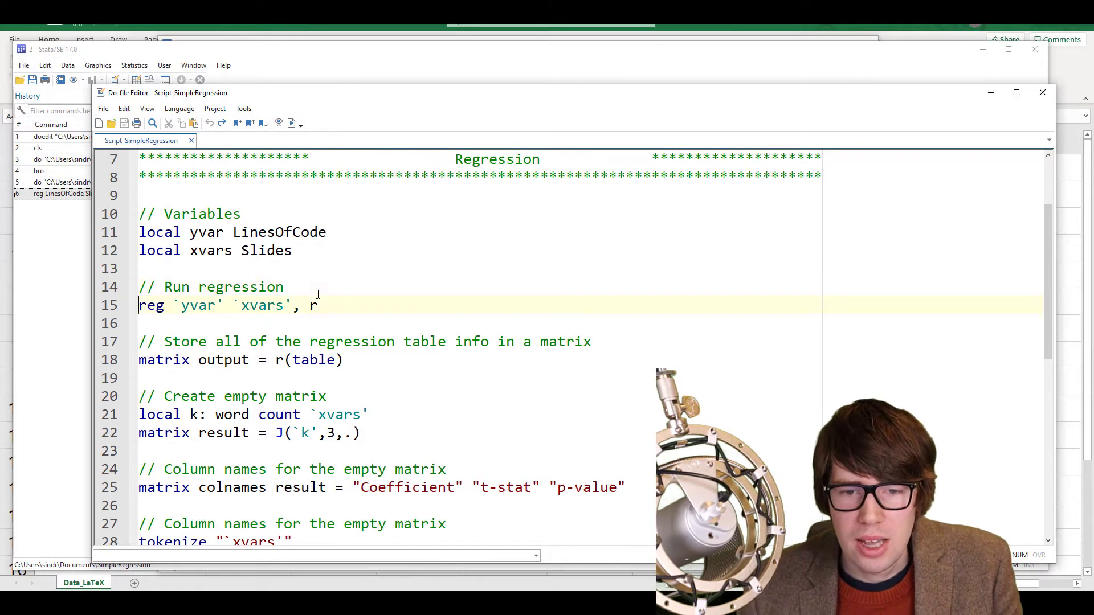
key(shift+Down)
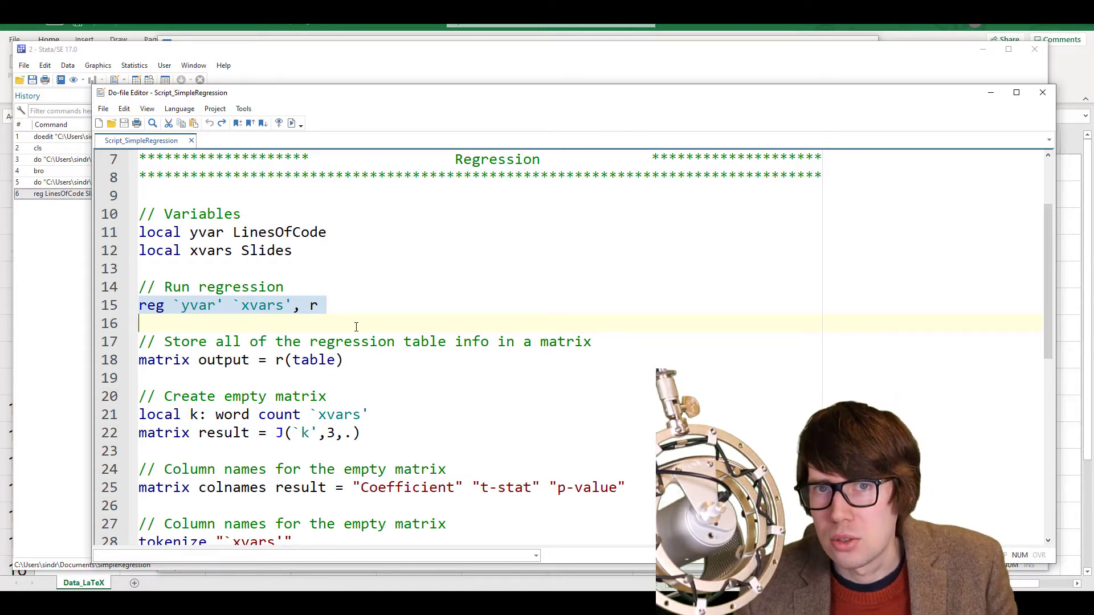
drag(292, 251, 139, 232)
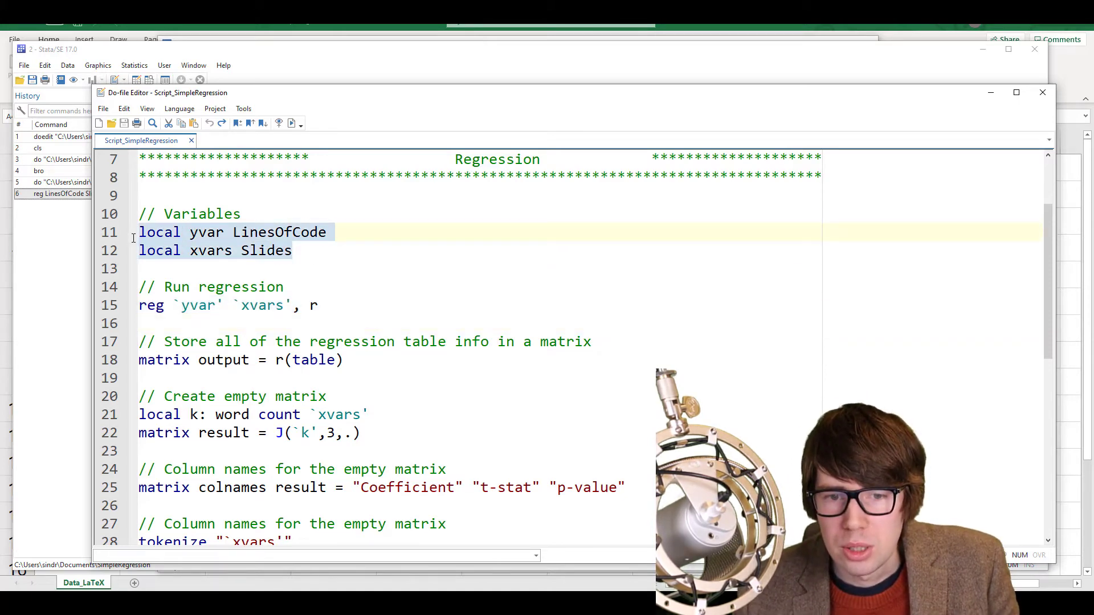
click(334, 259)
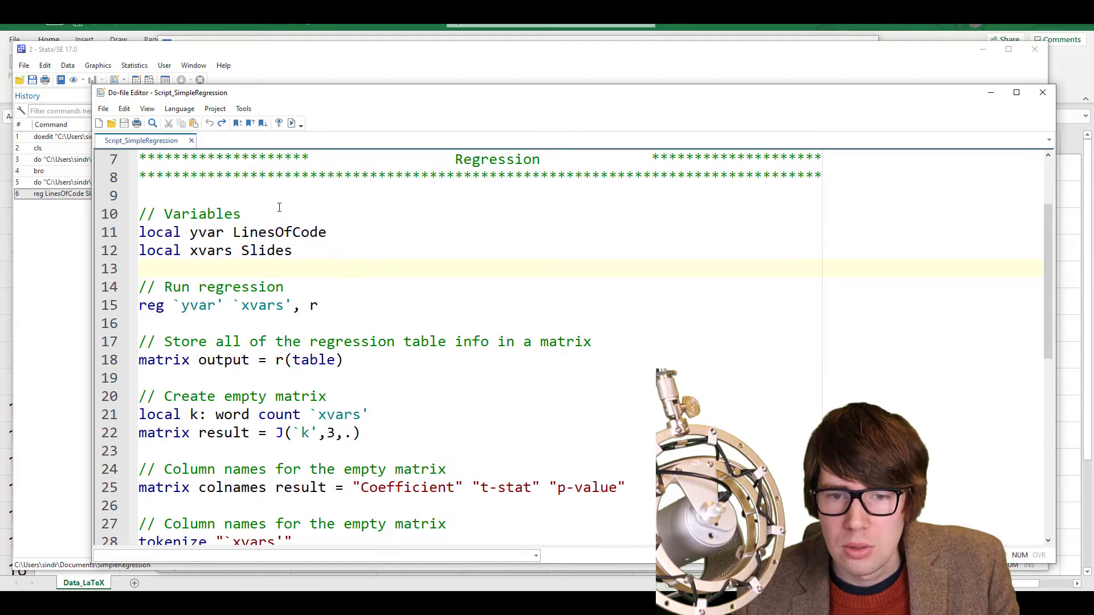
Insert three blank lines above the Variables comment and place the cursor on line 10
click(217, 196)
key(Return)
key(Return)
key(Return)
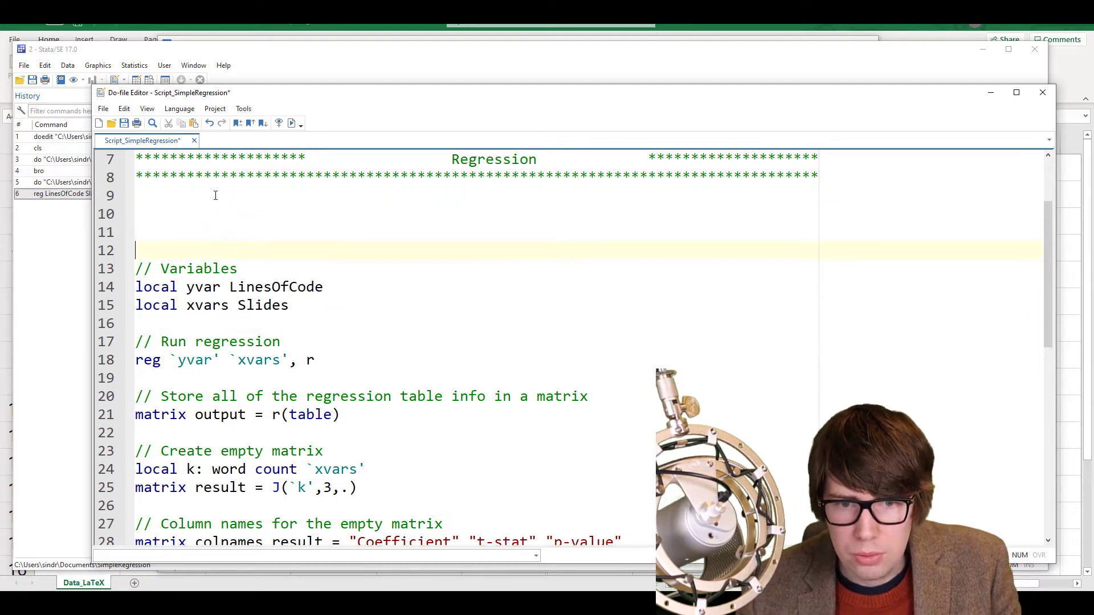
key(Up)
key(Up)
key(Up)
key(Down)
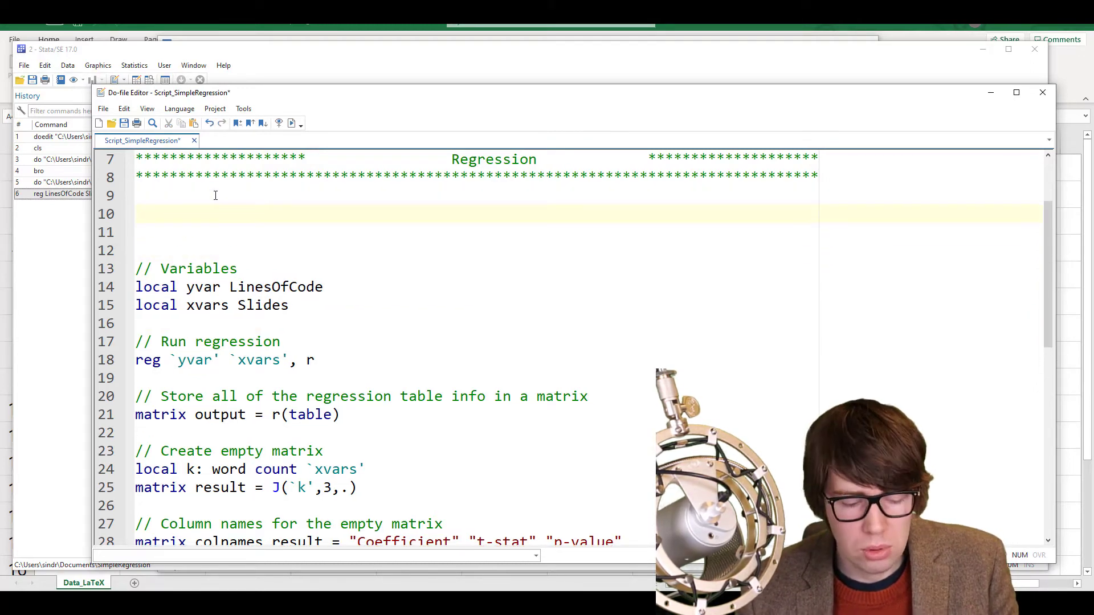
Switch the keyboard layout to Norwegian (Bokmål) and write x = 2 on line 10
text(x ))
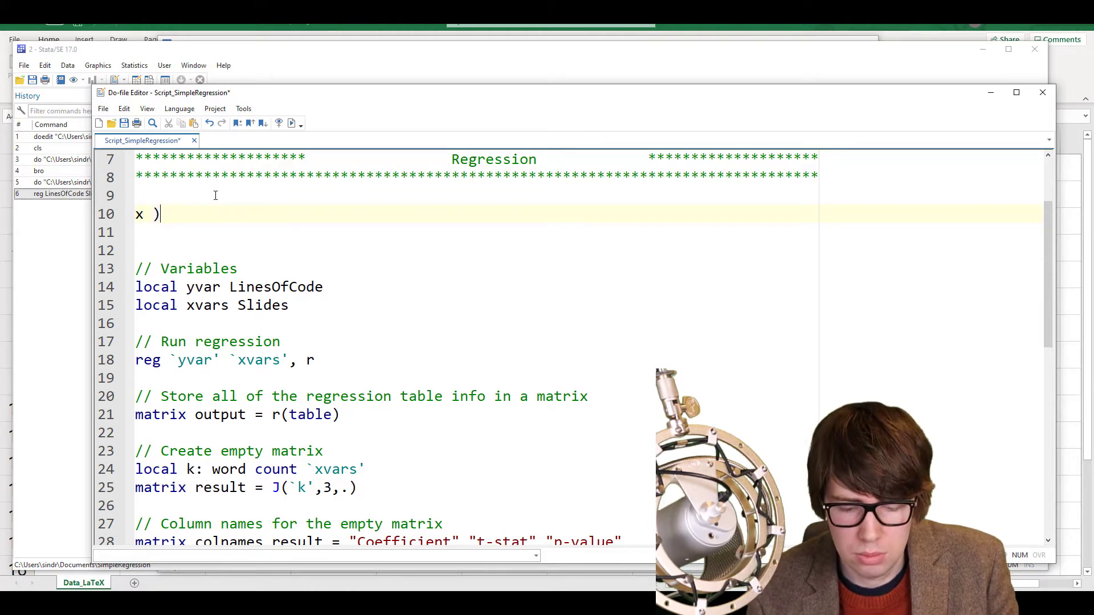
key(BackSpace)
text())
key(BackSpace)
key(BackSpace)
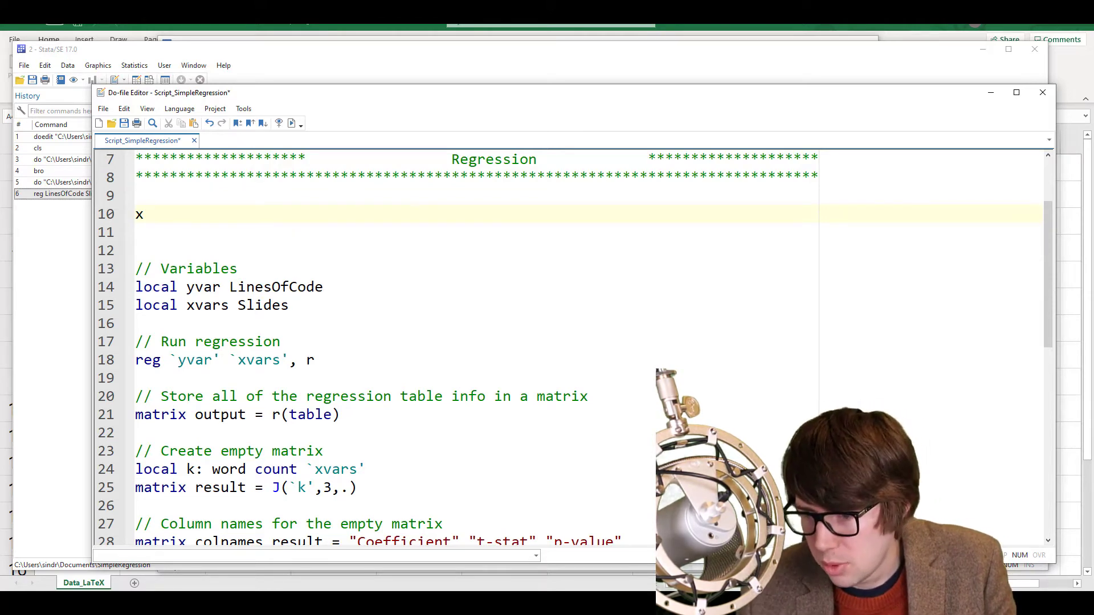
key(super+space)
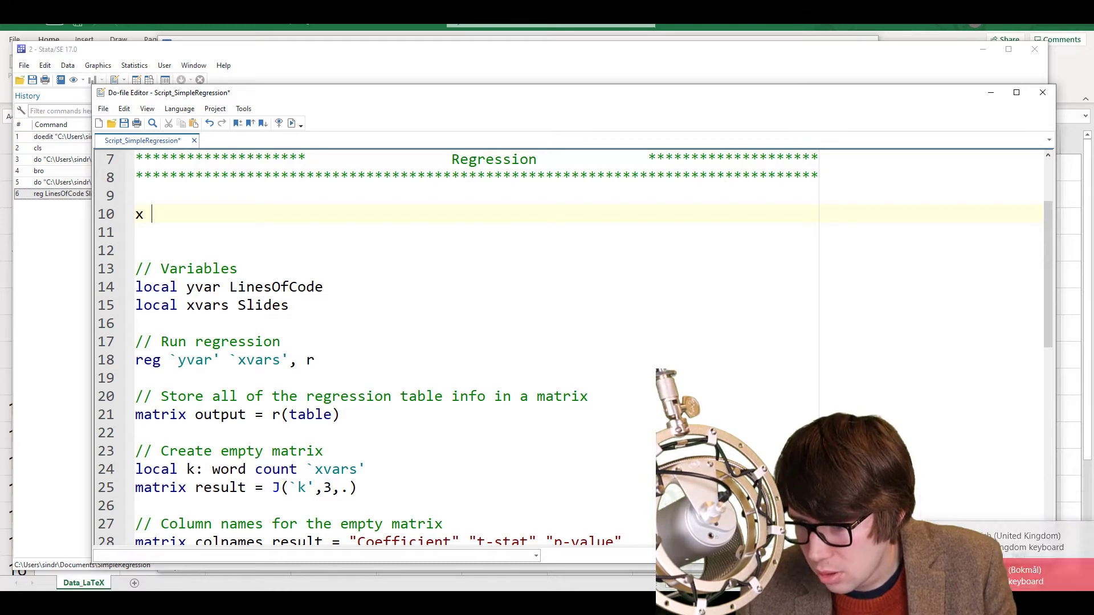
text(= 2)
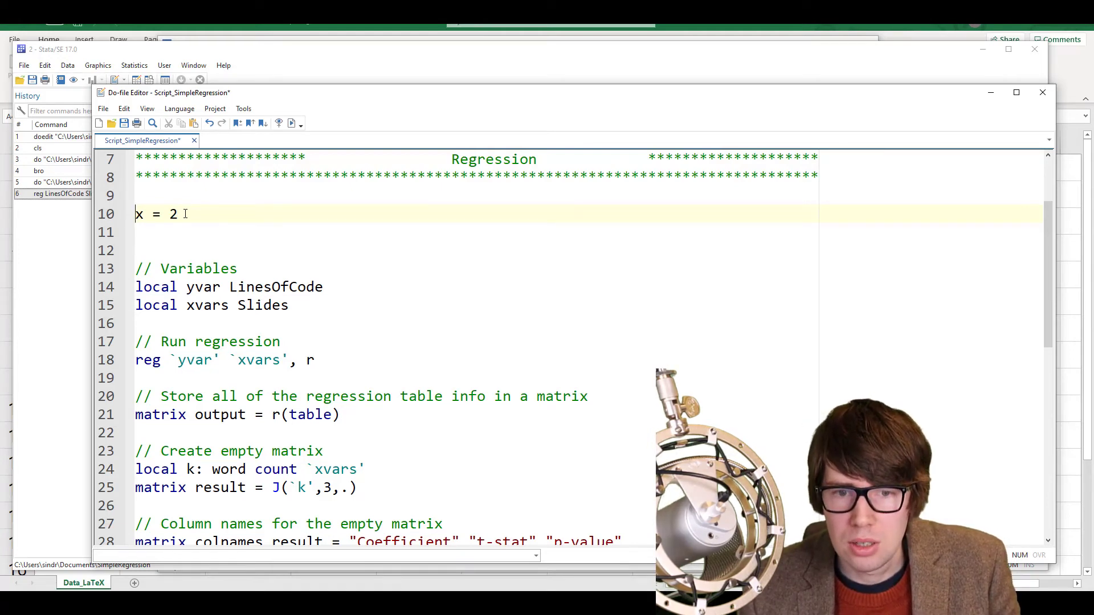
Add a line containing only x directly below the x = 2 assignment, without accepting an autocomplete suggestion
key(Down)
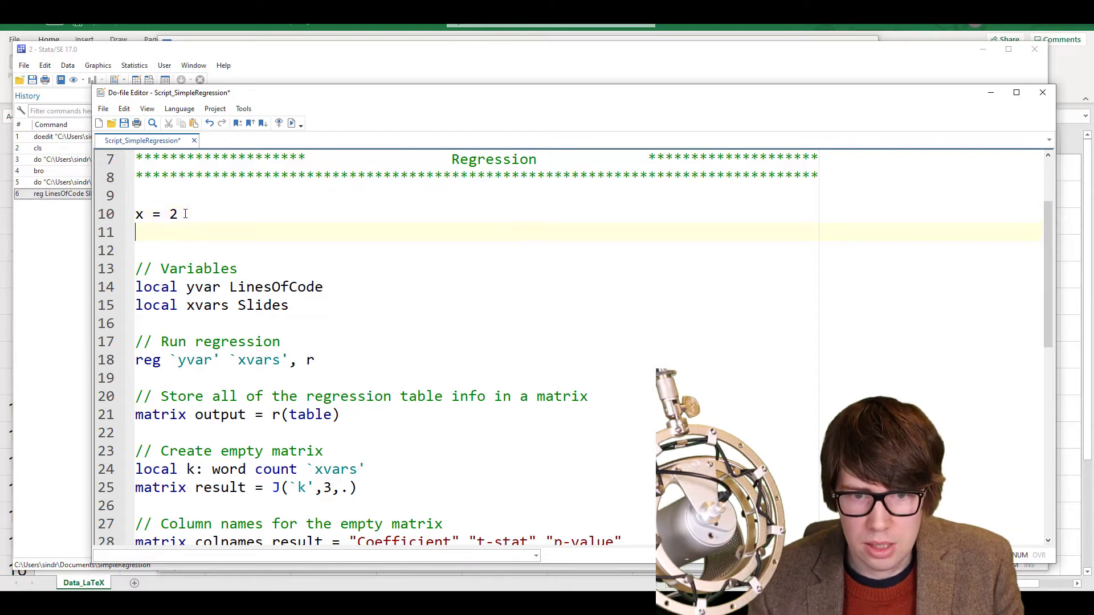
key(shift+Down)
key(Right)
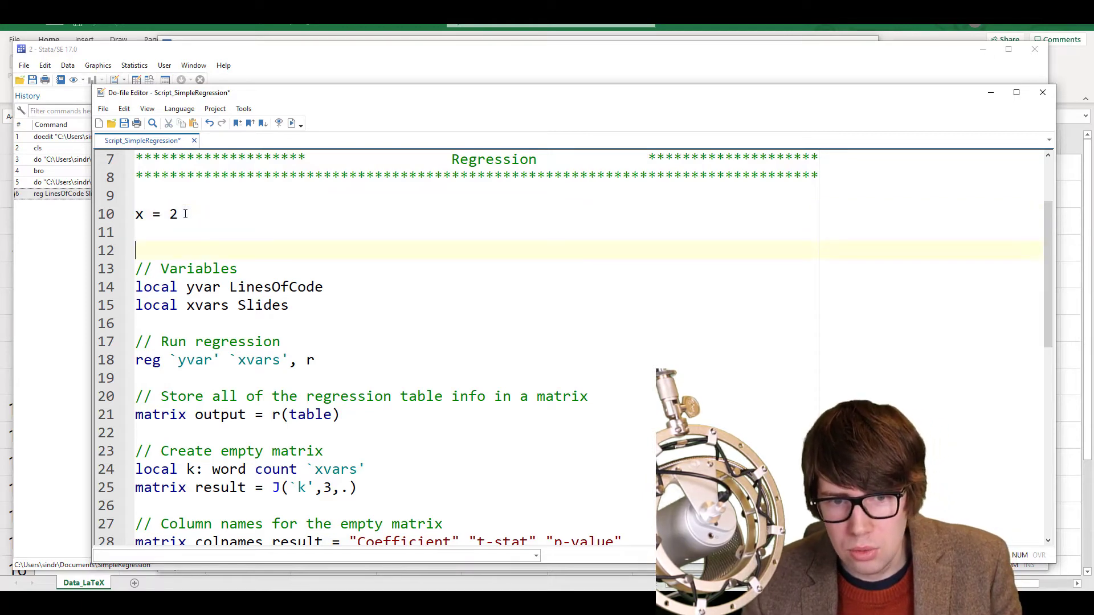
text(x)
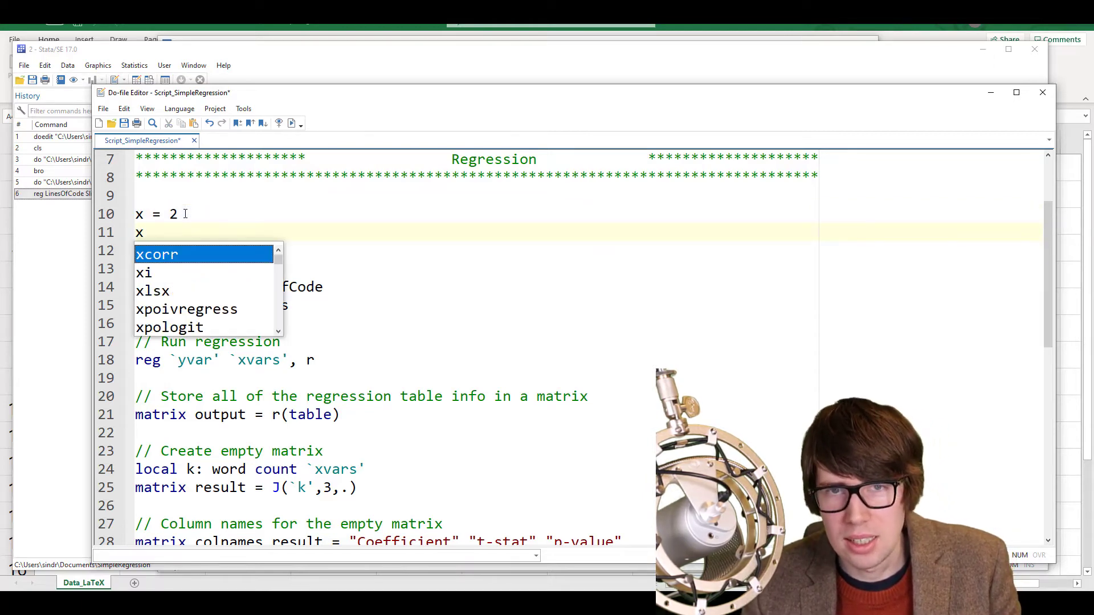
key(Escape)
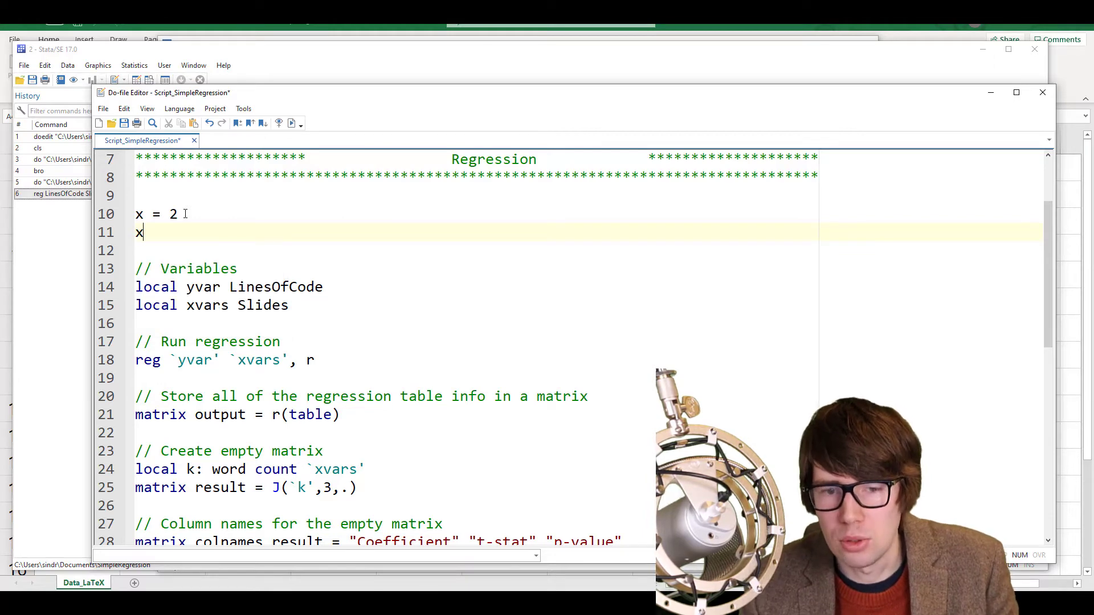
Turn the assignment on line 10 into a local macro so it reads local x = 2
key(Up)
key(Home)
text(local )
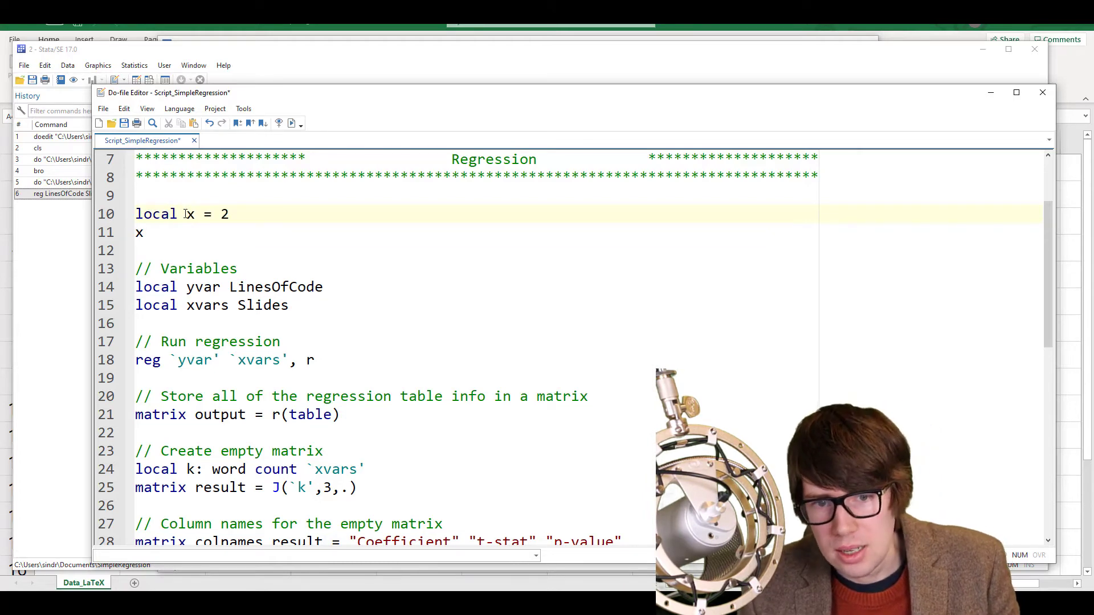
Change line 11 into a display command for the local macro so it reads di `x'
text(di )
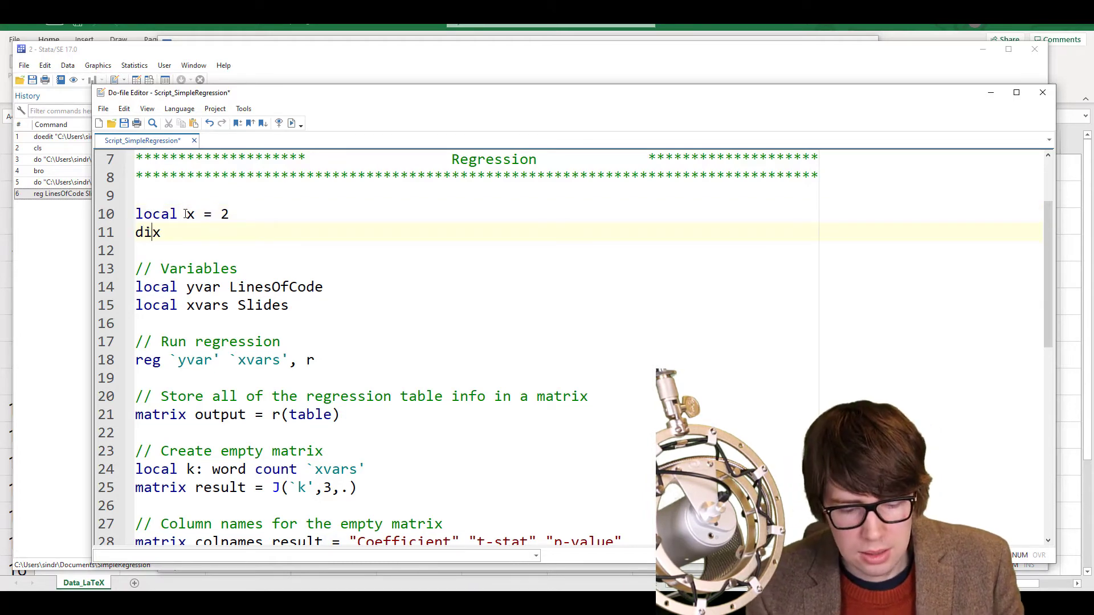
text("``)
key(BackSpace)
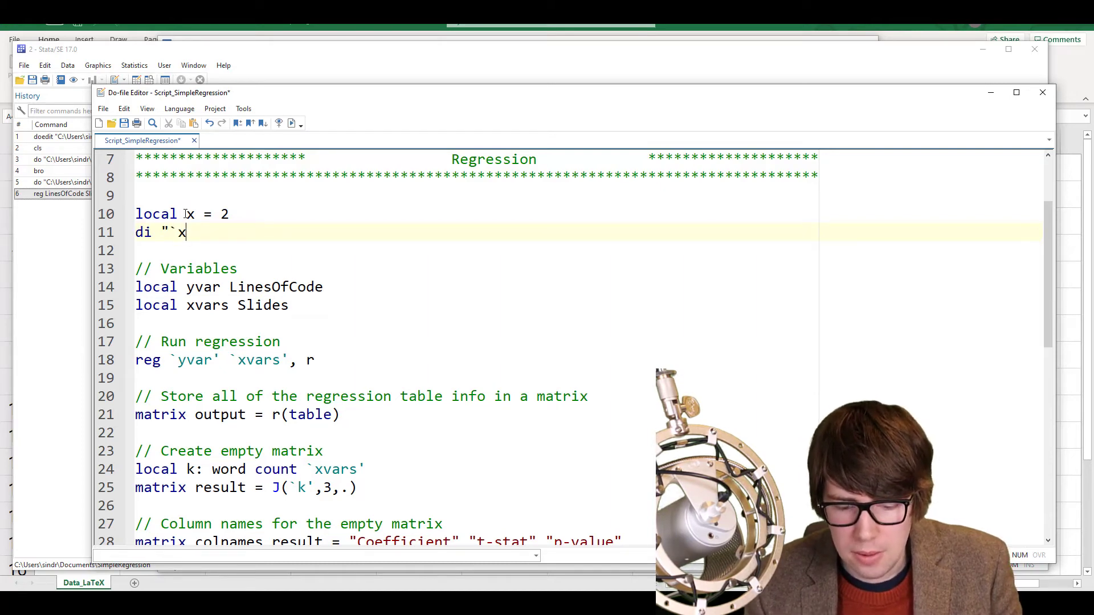
text(")
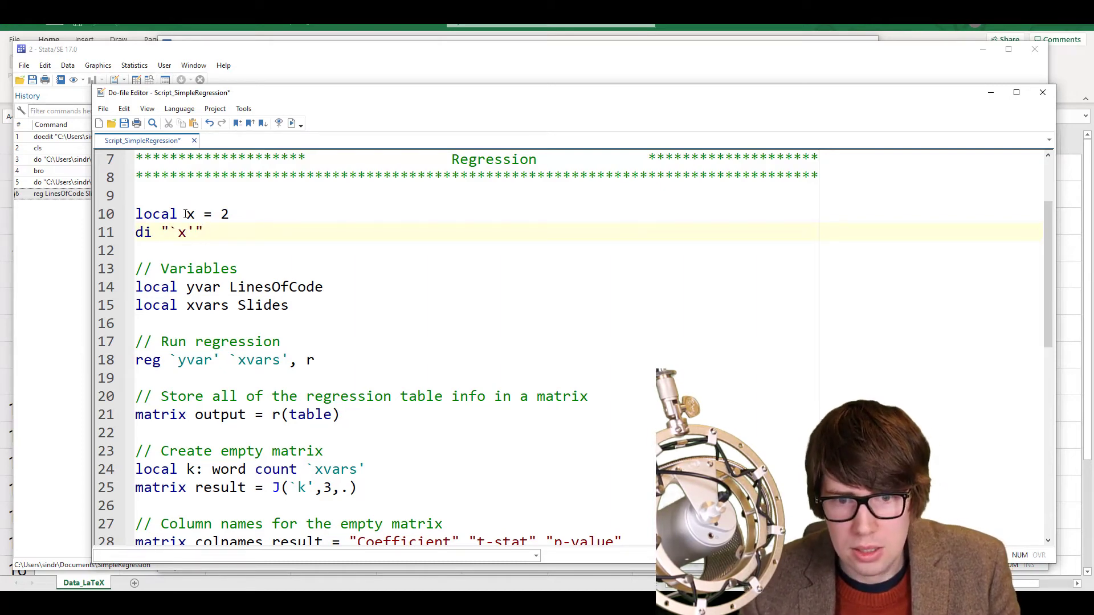
key(BackSpace)
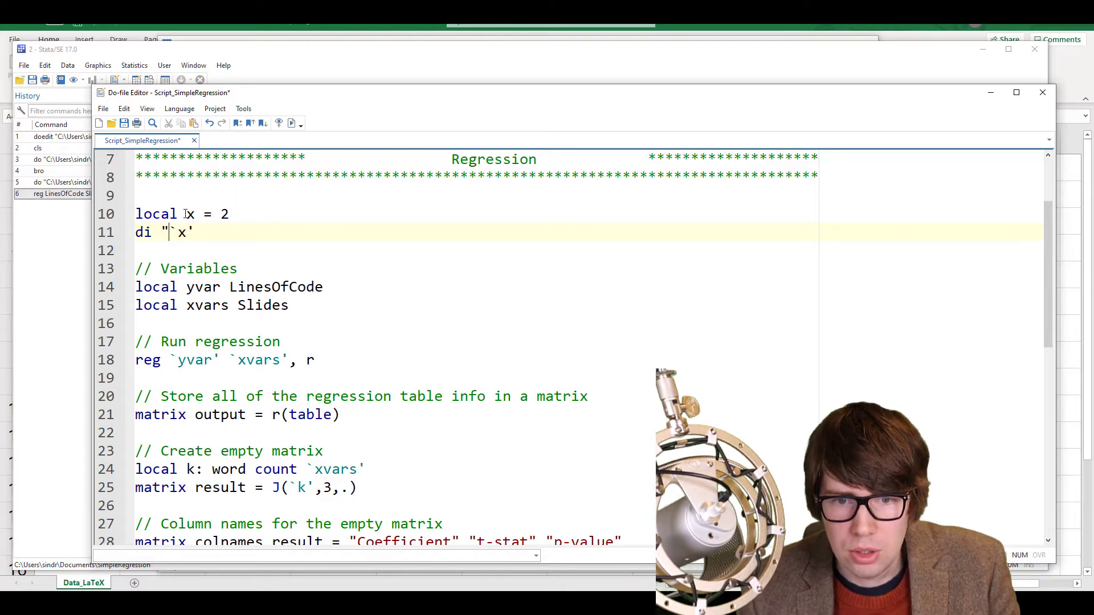
key(BackSpace)
Examine the local macro example on lines 10 and 11: the local keyword, the name x, and the backtick and apostrophe around x
key(Up)
key(Home)
key(shift+Down)
key(shift+Down)
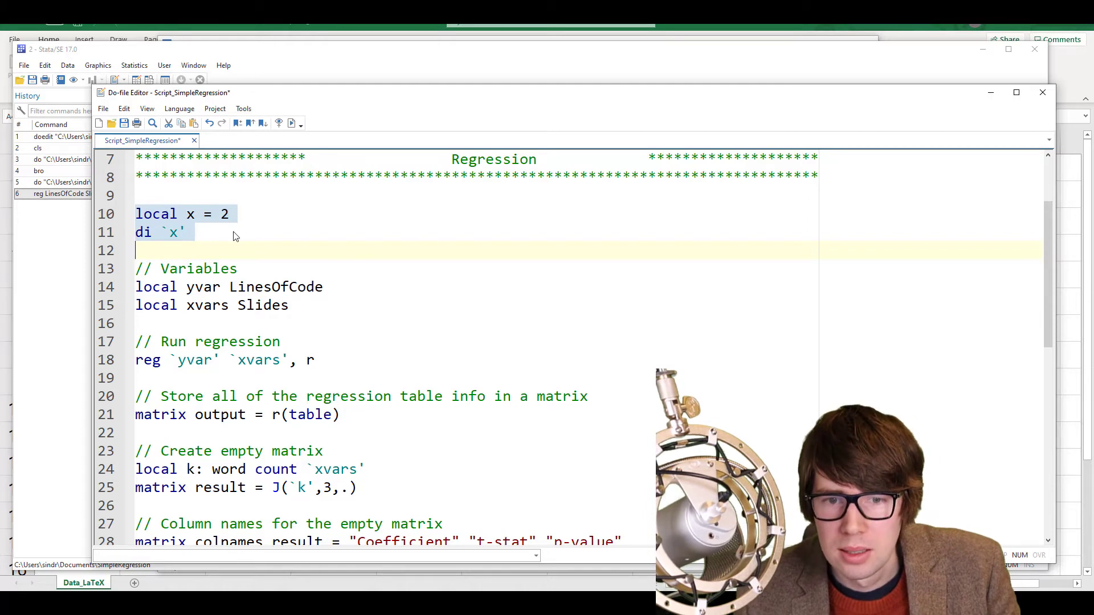
click(187, 214)
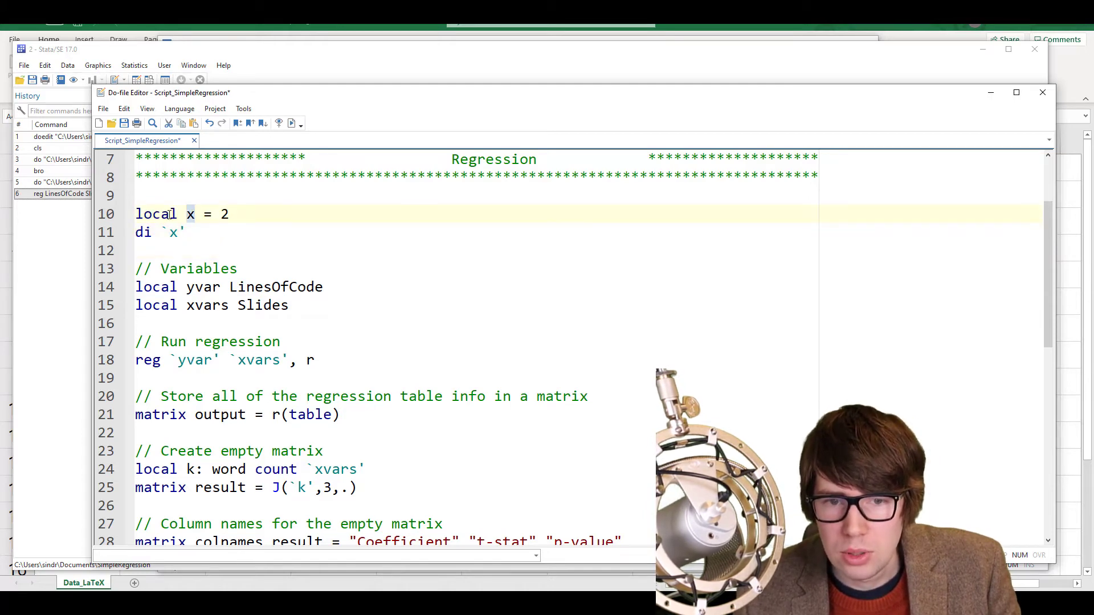
double_click(156, 213)
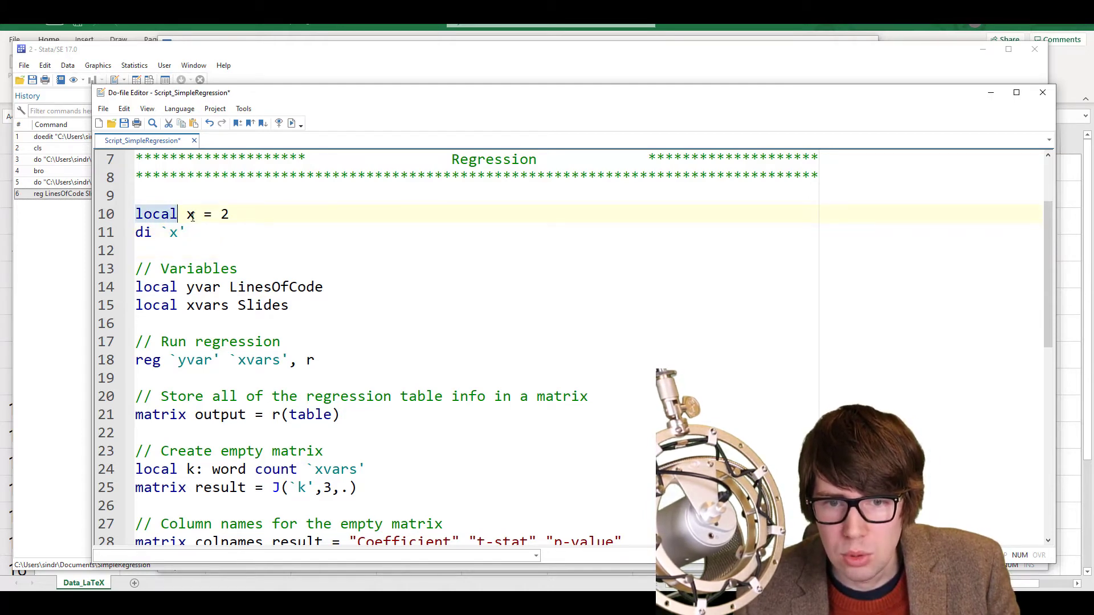
double_click(190, 214)
click(212, 232)
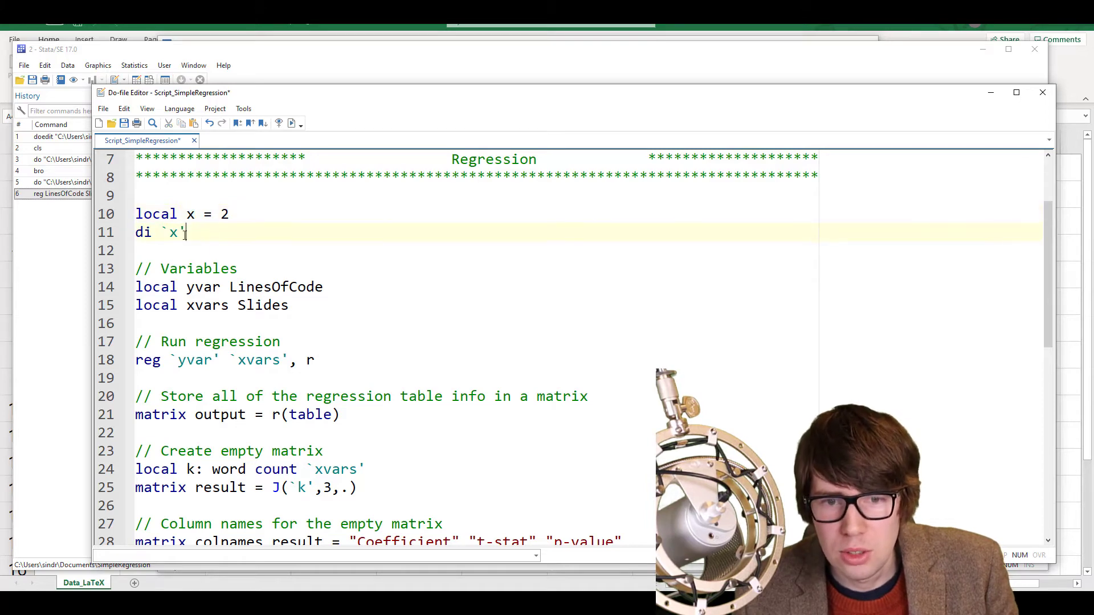
scroll(185, 236, up, 3)
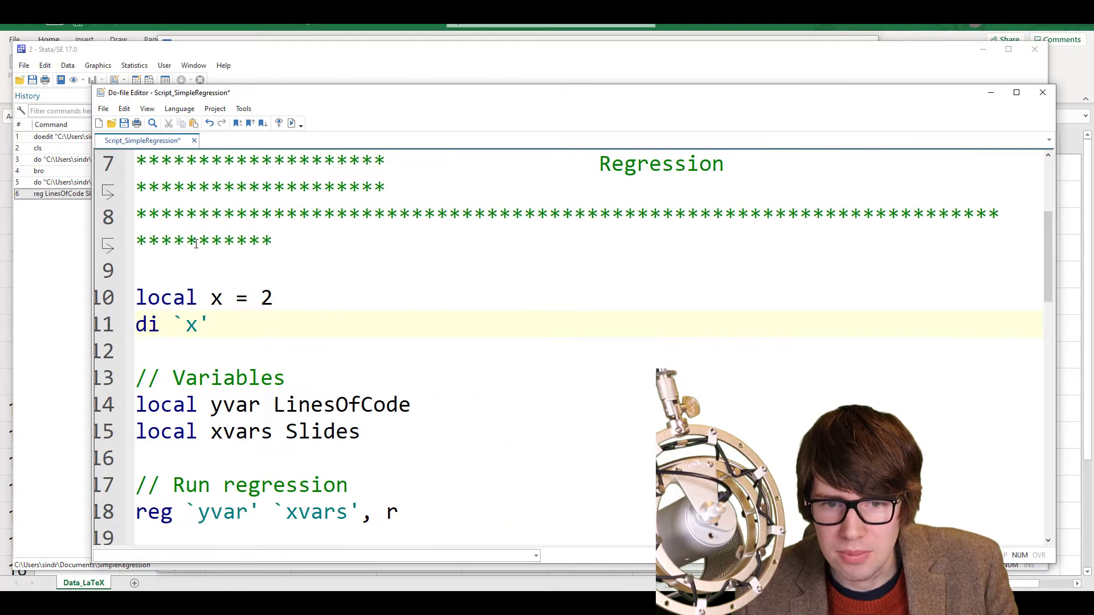
double_click(173, 323)
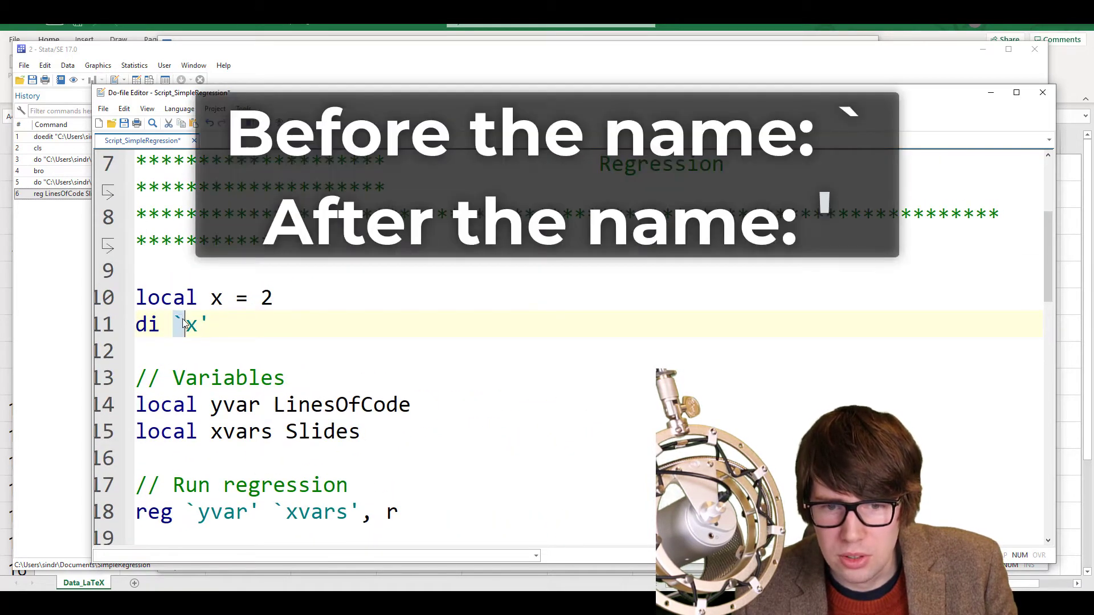
double_click(204, 323)
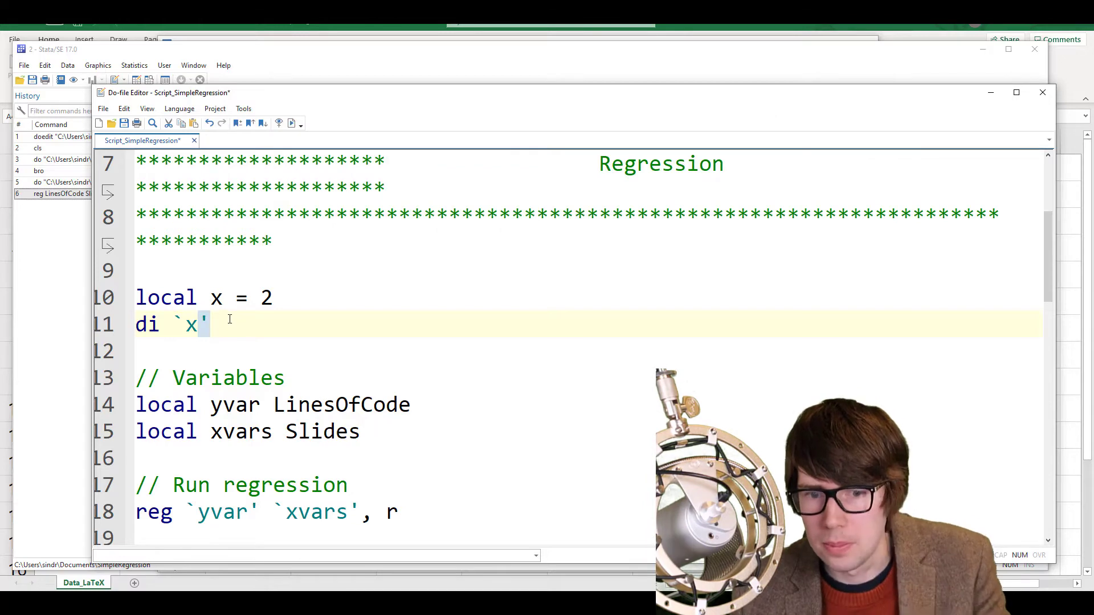
click(230, 317)
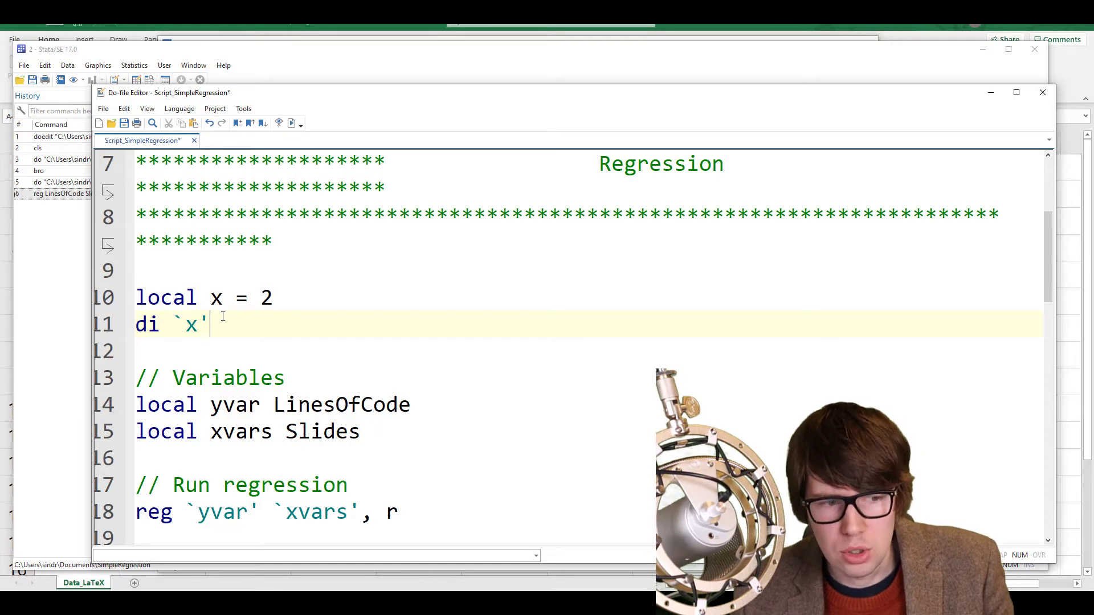
Delete the example local and di lines and the extra blank lines above the Variables comment
scroll(223, 318, down, 3)
scroll(222, 318, down, 1)
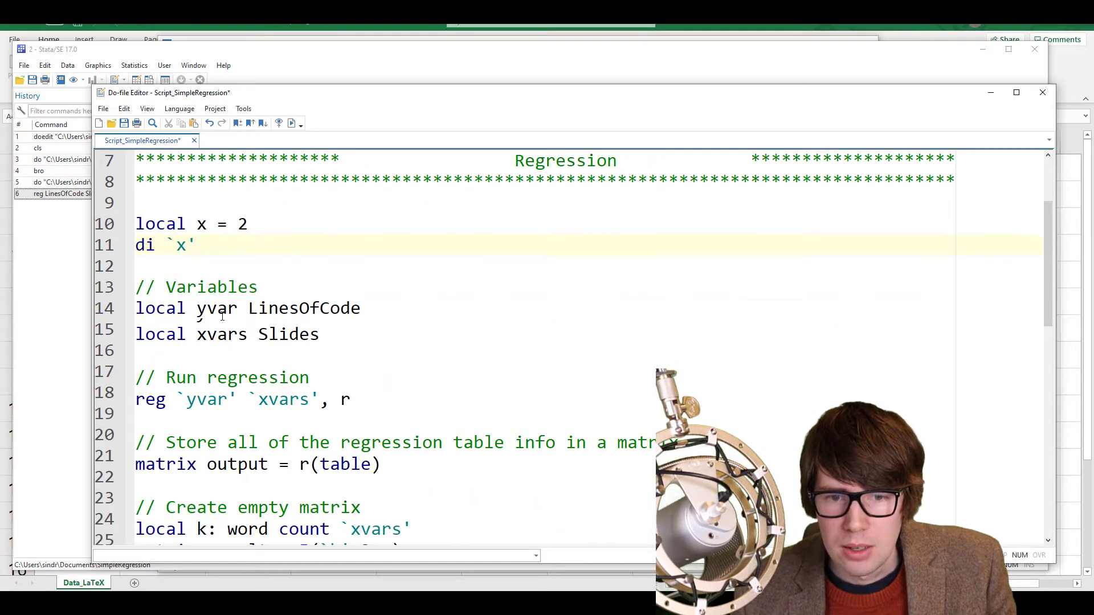
scroll(219, 307, up, 1)
key(shift+Up)
key(shift+Up)
key(Delete)
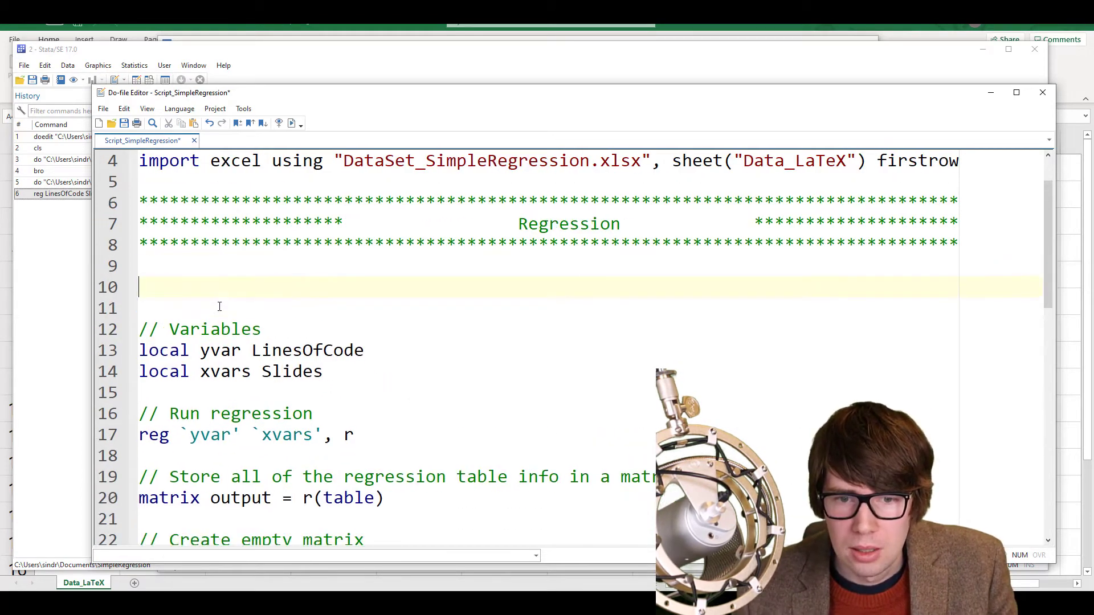
key(Delete)
key(Down)
key(Down)
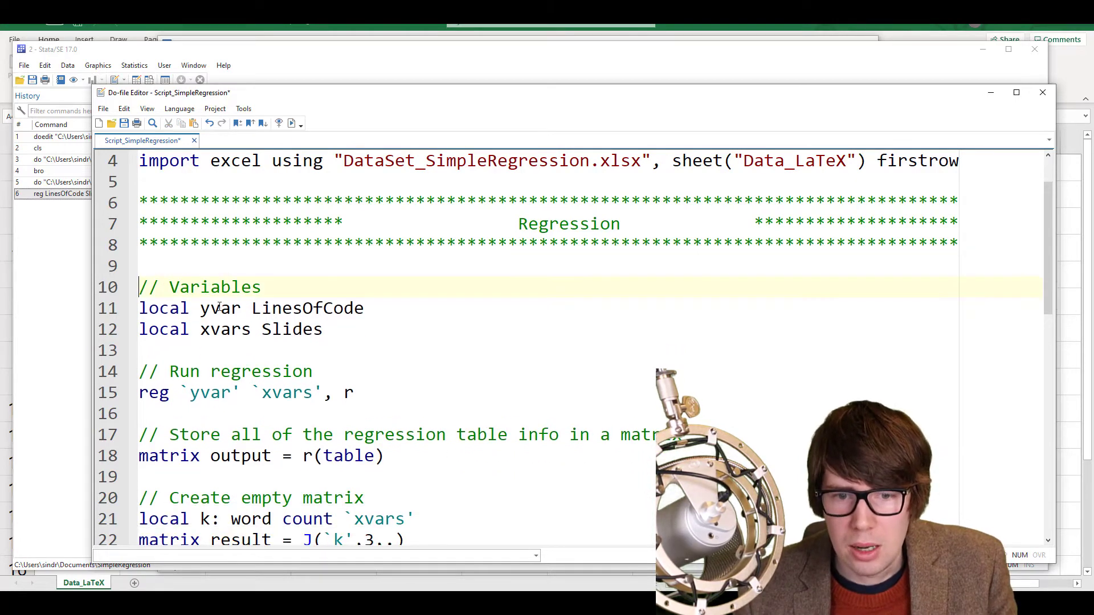
Review the local yvar and xvars definitions on lines 11 and 12 and the reg command that uses them
key(shift+Right)
key(shift+Right)
key(shift+Right)
key(shift+Right)
key(shift+Right)
key(shift+Right)
key(shift+Right)
key(shift+Right)
key(shift+Right)
key(shift+Right)
key(shift+Right)
key(shift+Right)
key(shift+Right)
key(shift+Right)
key(shift+Right)
key(shift+Right)
key(shift+Right)
key(shift+Right)
key(shift+Right)
key(shift+Right)
key(shift+Right)
key(shift+Right)
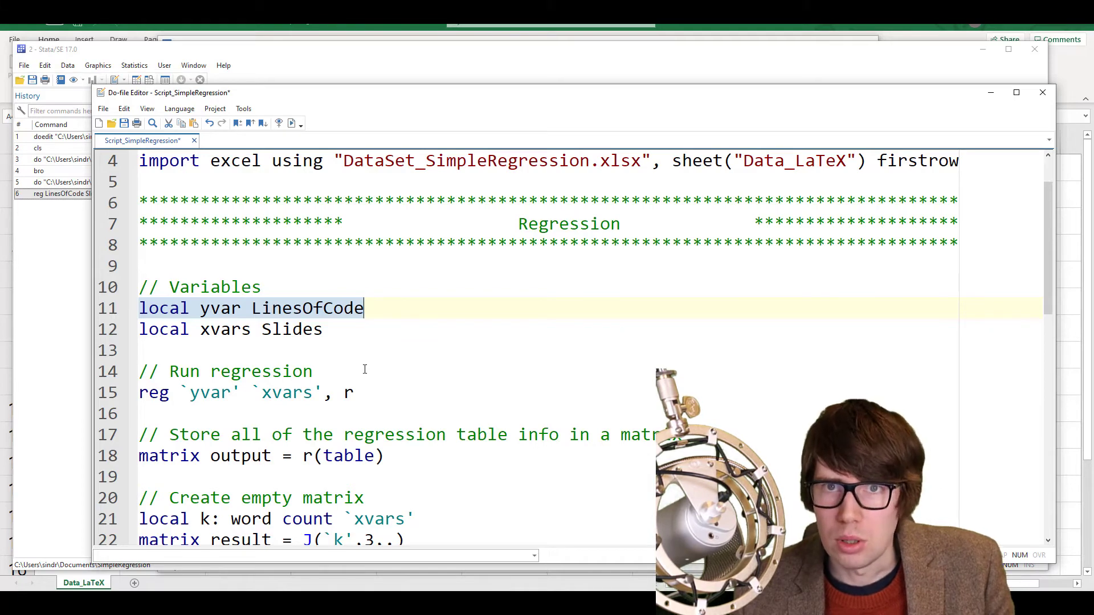
scroll(368, 369, down, 1)
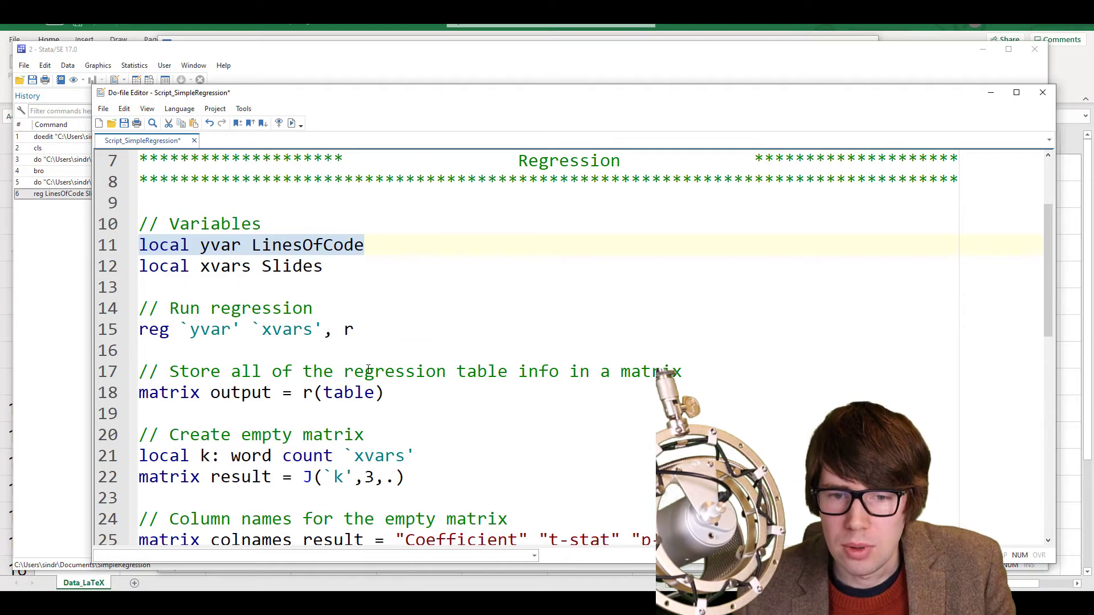
click(357, 329)
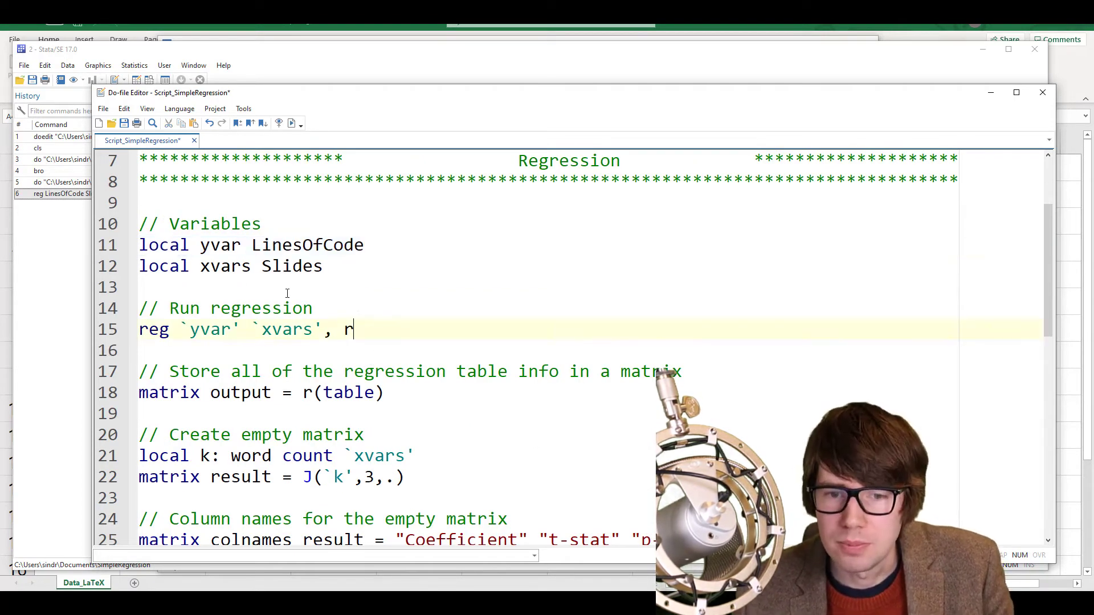
drag(200, 266, 250, 266)
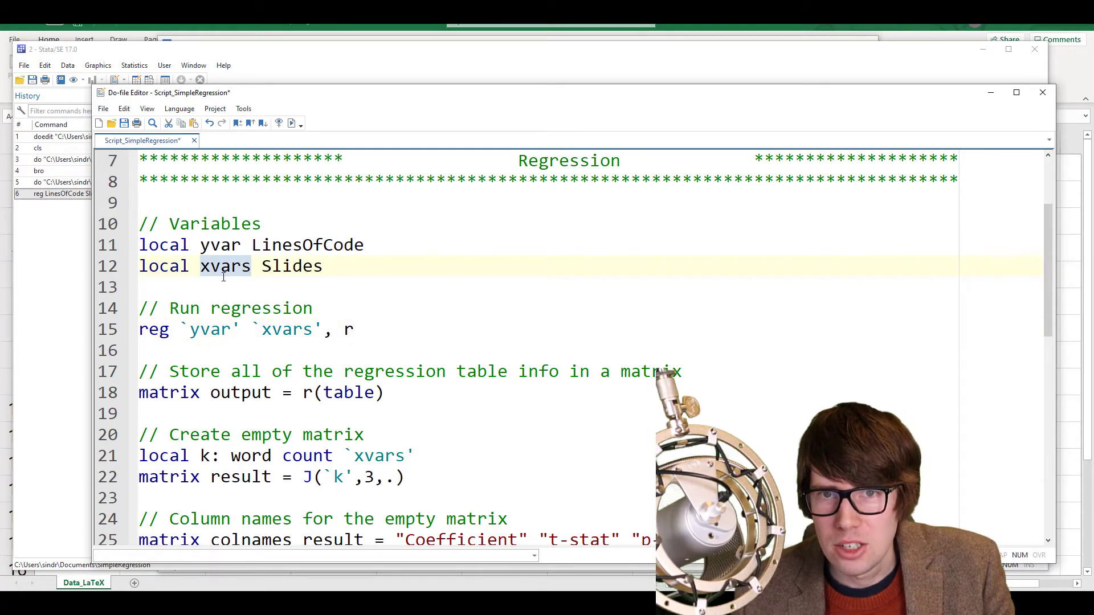
Append x2 and x3 after Slides in the xvars local, and remove them again
click(335, 266)
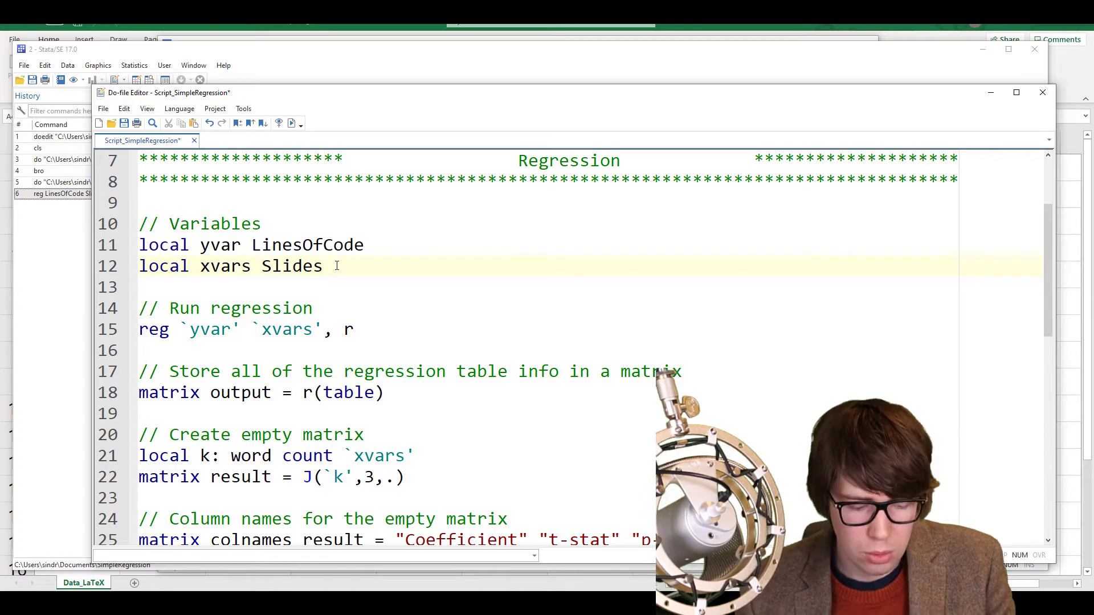
text(x2 x3)
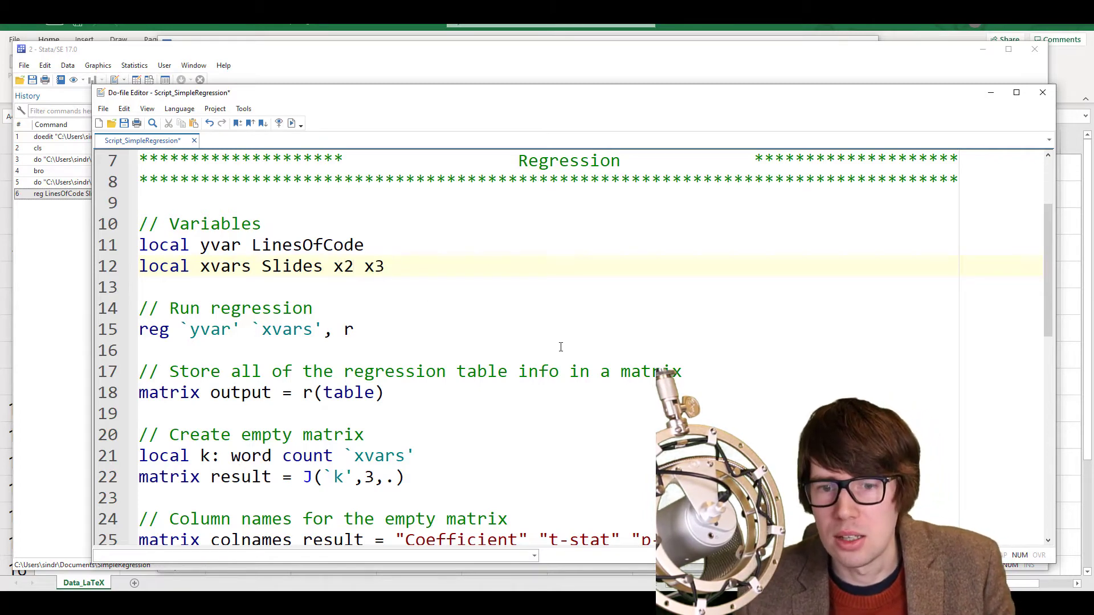
key(shift+Left)
key(shift+Left)
key(shift+Left)
key(shift+Left)
key(shift+Left)
key(shift+Left)
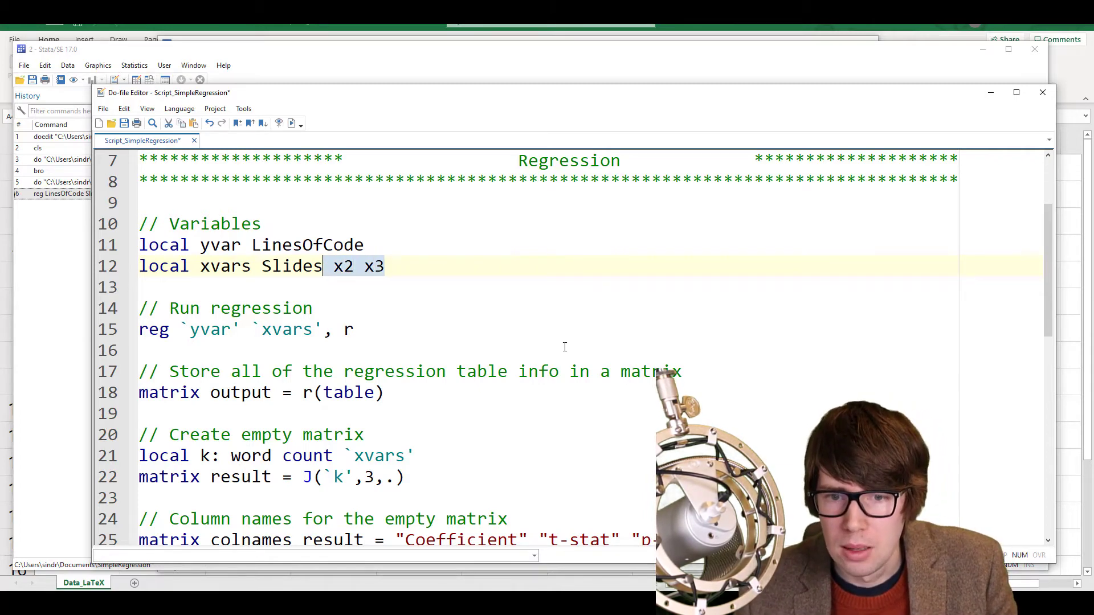
key(BackSpace)
Examine how the reg command on line 15 references yvar, from the opening backtick through the name to the closing apostrophe
key(Down)
key(Down)
key(Down)
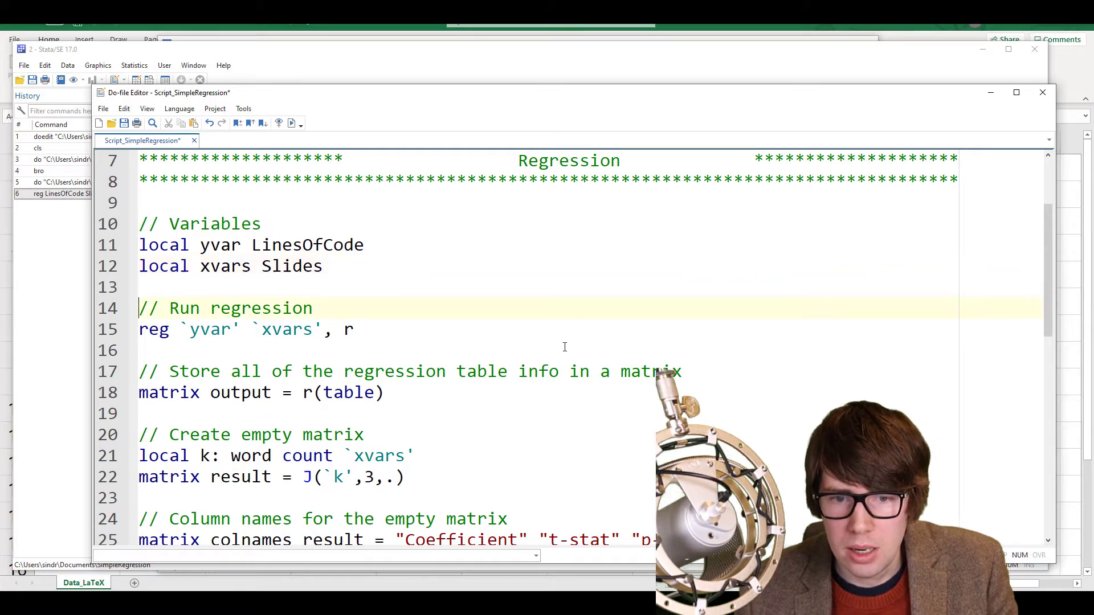
key(Right)
key(Right)
key(Right)
key(Right)
key(Right)
key(shift+Left)
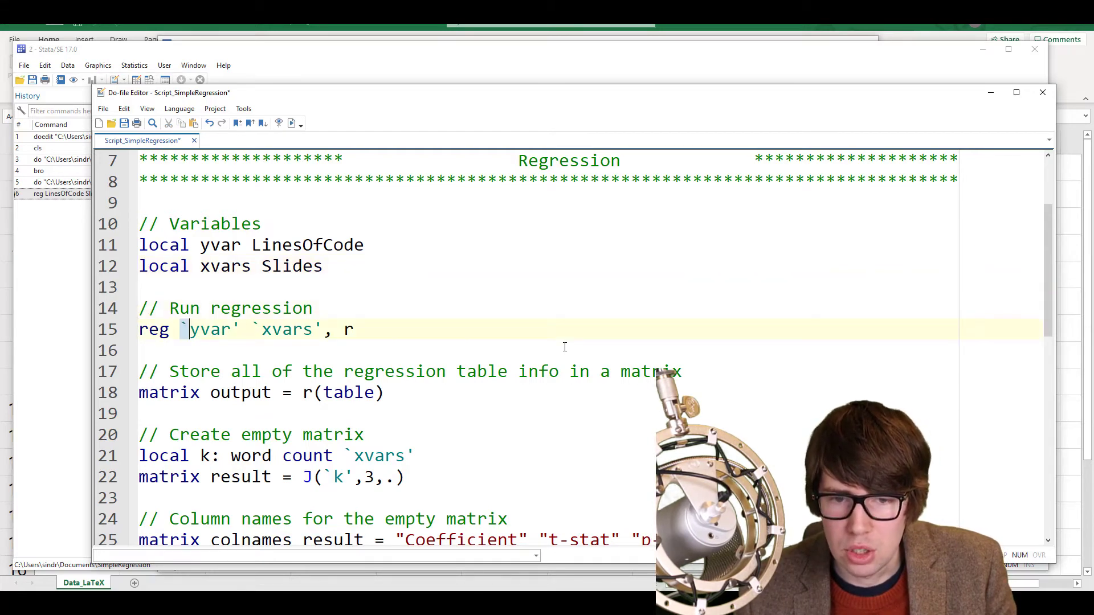
key(Right)
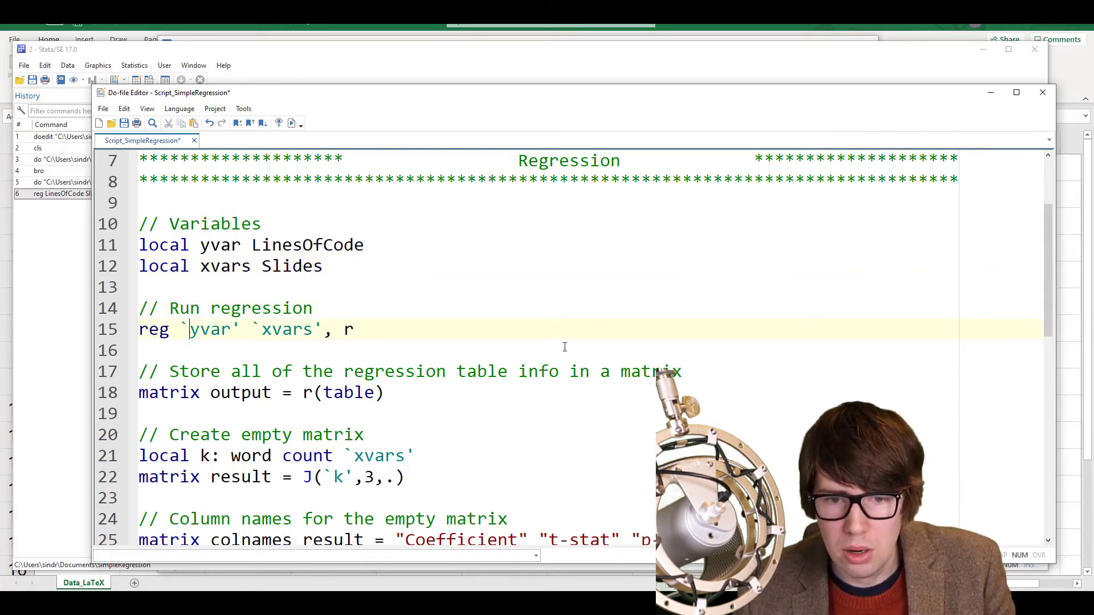
key(shift+Right)
key(shift+Right)
key(shift+Right)
key(shift+Right)
key(Right)
key(shift+Right)
key(Right)
key(Right)
scroll(549, 357, down, 1)
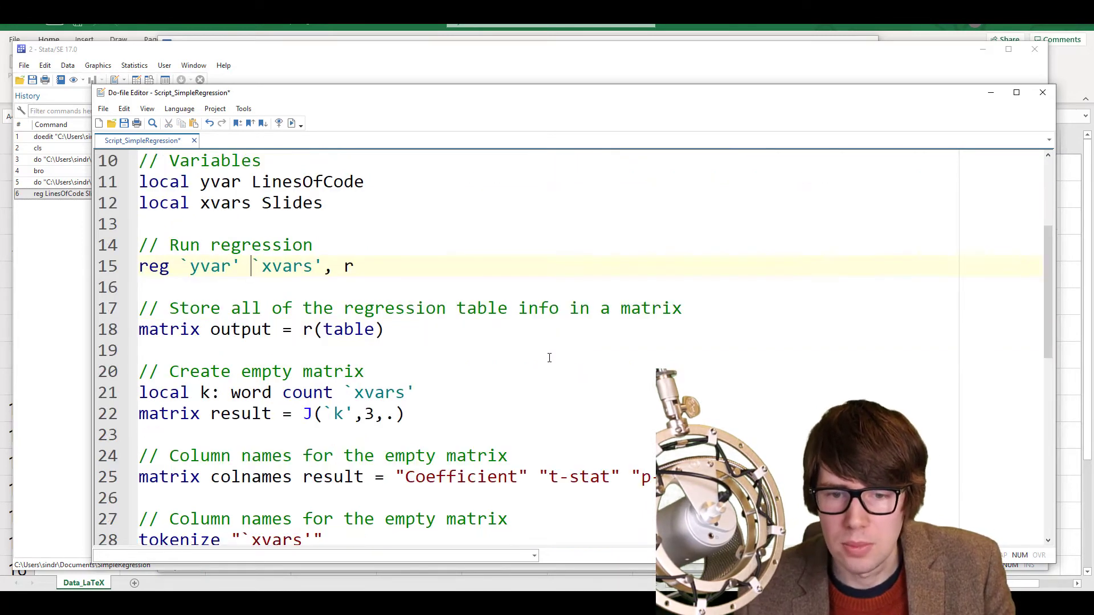
Run only the do-file lines from the Variables comment through the reg `yvar' `xvars', r command
drag(160, 285, 132, 167)
key(ctrl+d)
mouse_move(281, 97)
mouse_down()
mouse_move(580, 261)
mouse_move(758, 334)
mouse_move(679, 293)
mouse_move(428, 278)
mouse_move(752, 323)
mouse_move(555, 269)
mouse_move(270, 121)
mouse_move(273, 83)
mouse_up()
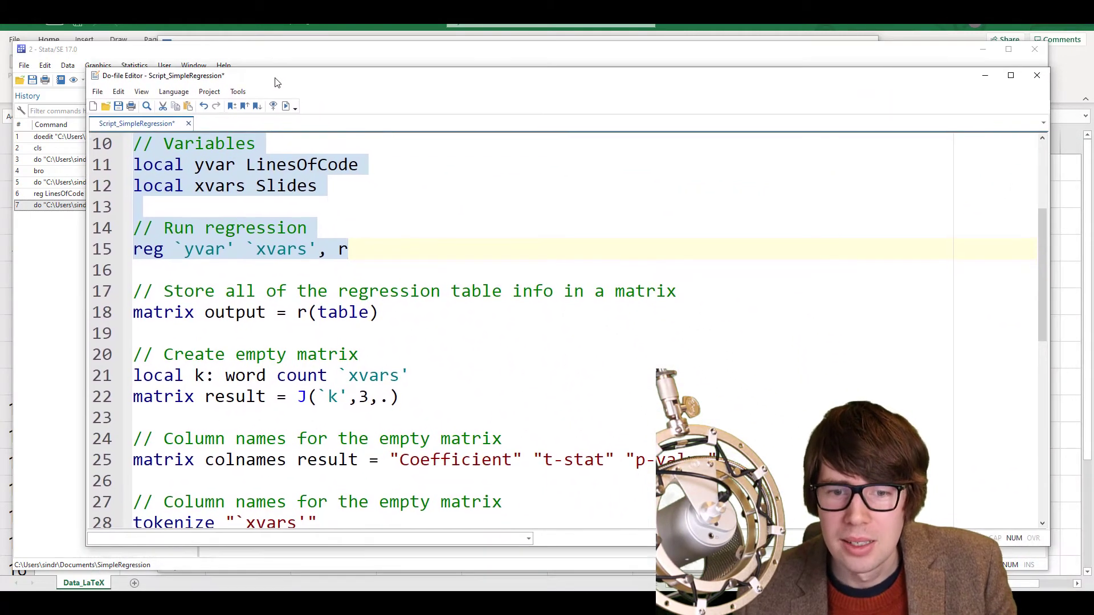
Highlight the matrix output = r(table) line under the comment about storing the regression table info
scroll(322, 235, down, 1)
click(215, 214)
key(Down)
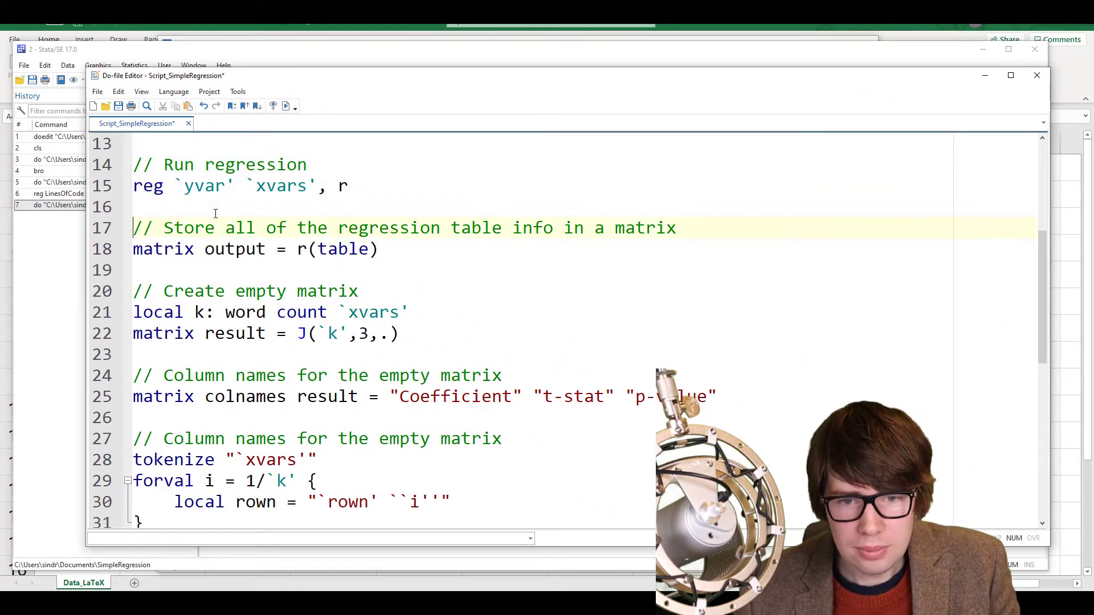
key(Down)
key(shift+Down)
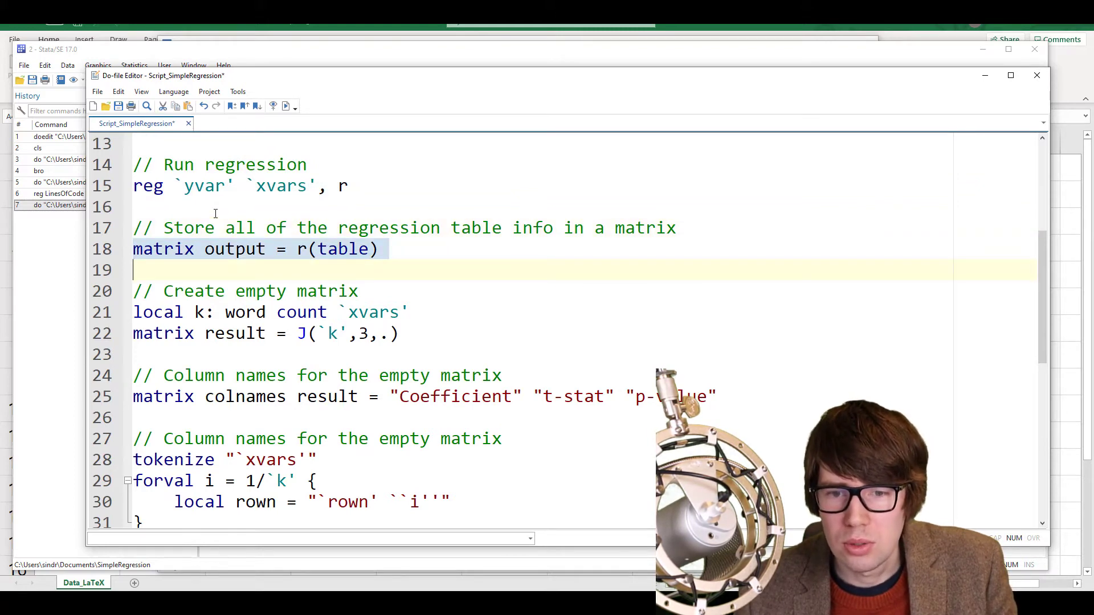
Bring the main Stata window forward and inspect the newest regression output, including the Slides coefficient
drag(349, 86, 586, 108)
click(264, 463)
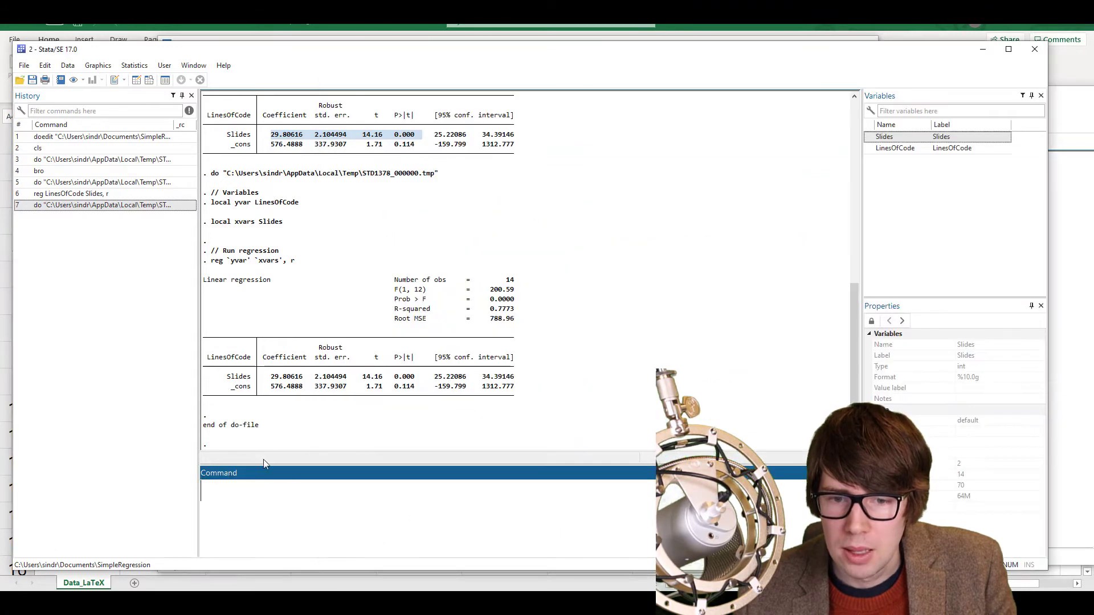
double_click(276, 376)
click(409, 324)
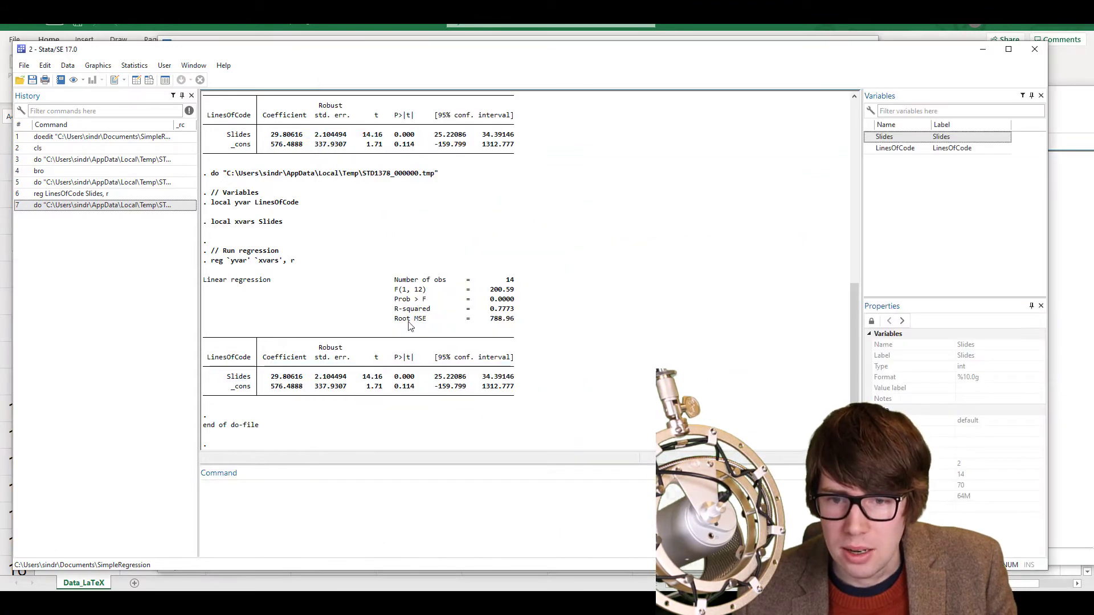
Run the ereturn list command to list the estimation results stored by the regression
click(377, 508)
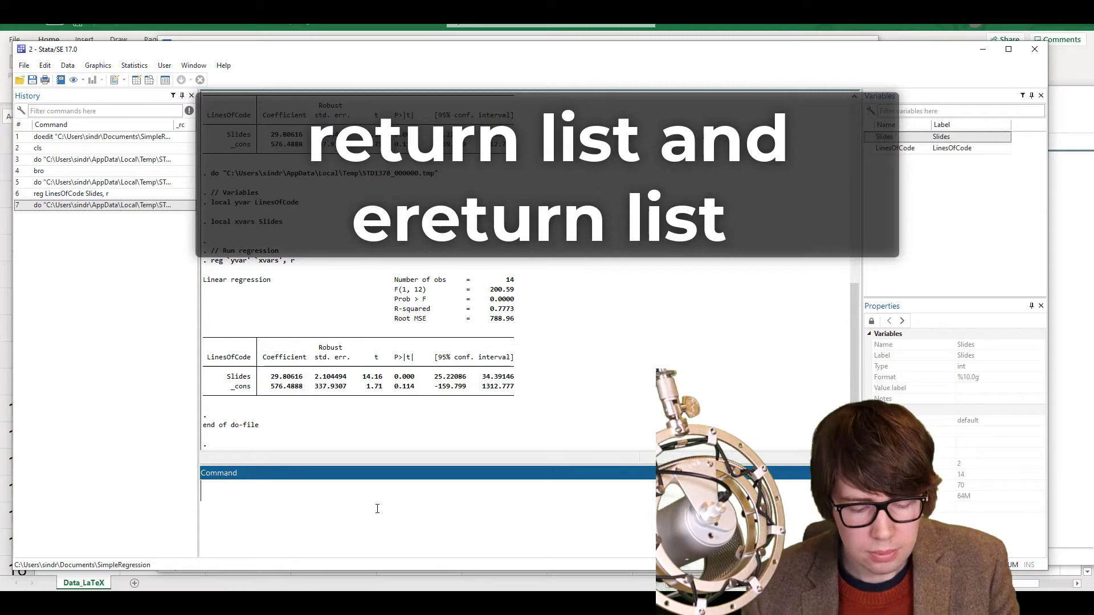
text(er)
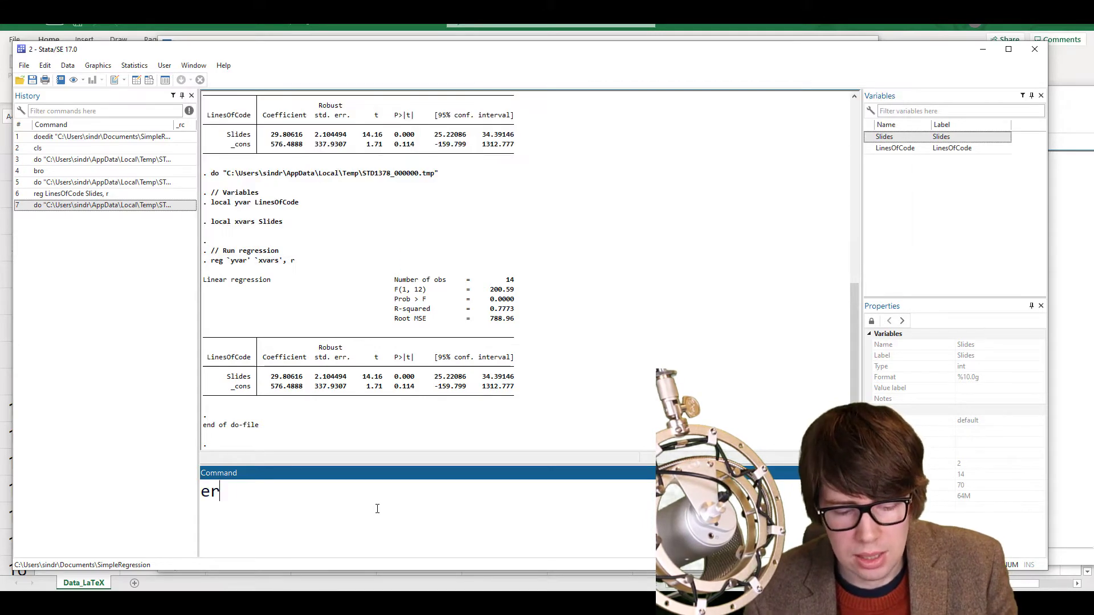
text(etun list)
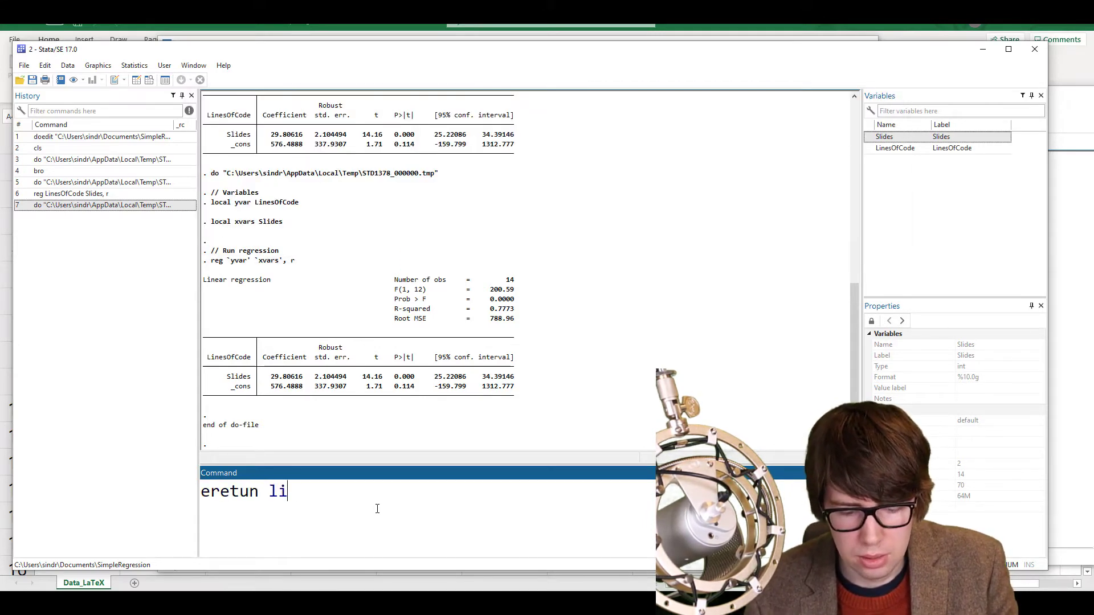
key(Left)
key(Left)
key(Left)
key(Left)
key(Left)
key(Left)
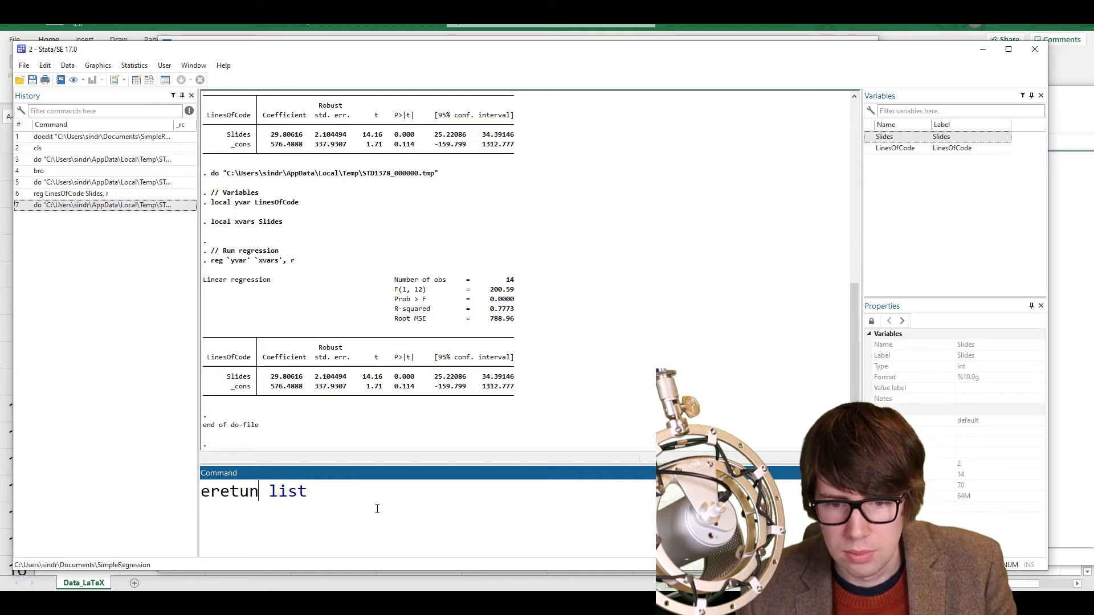
text(r)
key(Right)
key(Right)
key(Right)
key(Right)
key(Right)
key(Right)
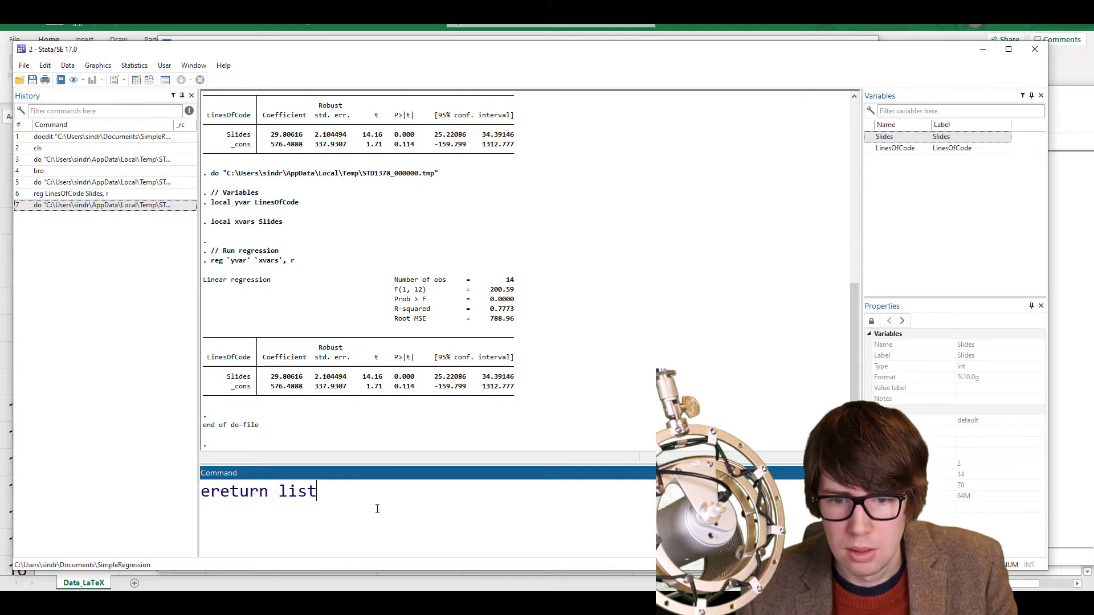
key(Return)
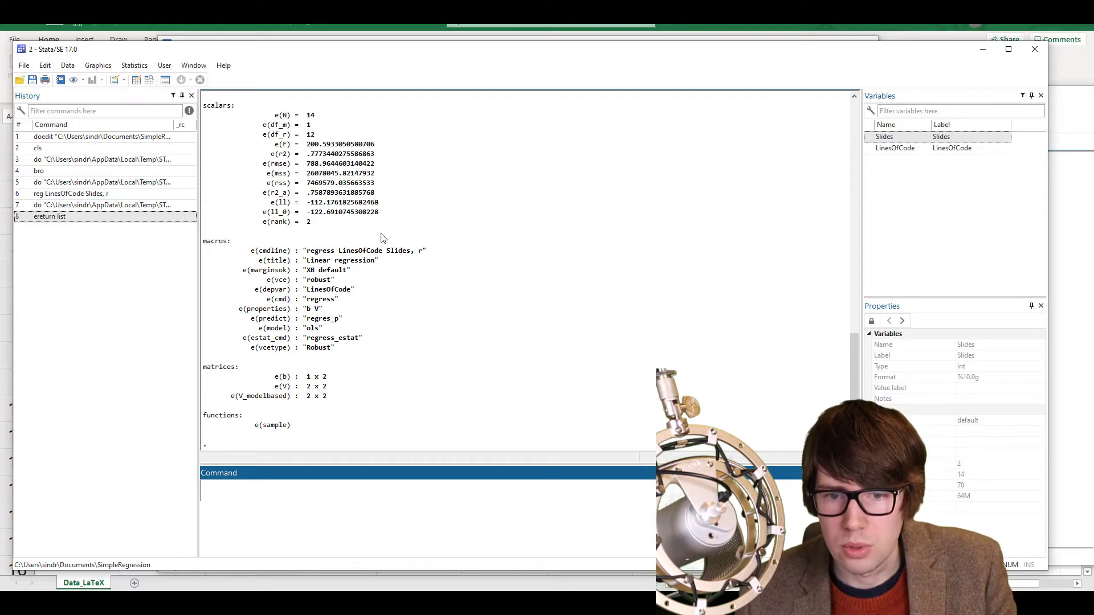
Compare the R-squared line in the latest regression output with the e(r2) scalar in the ereturn list, highlighting each
scroll(344, 353, up, 6)
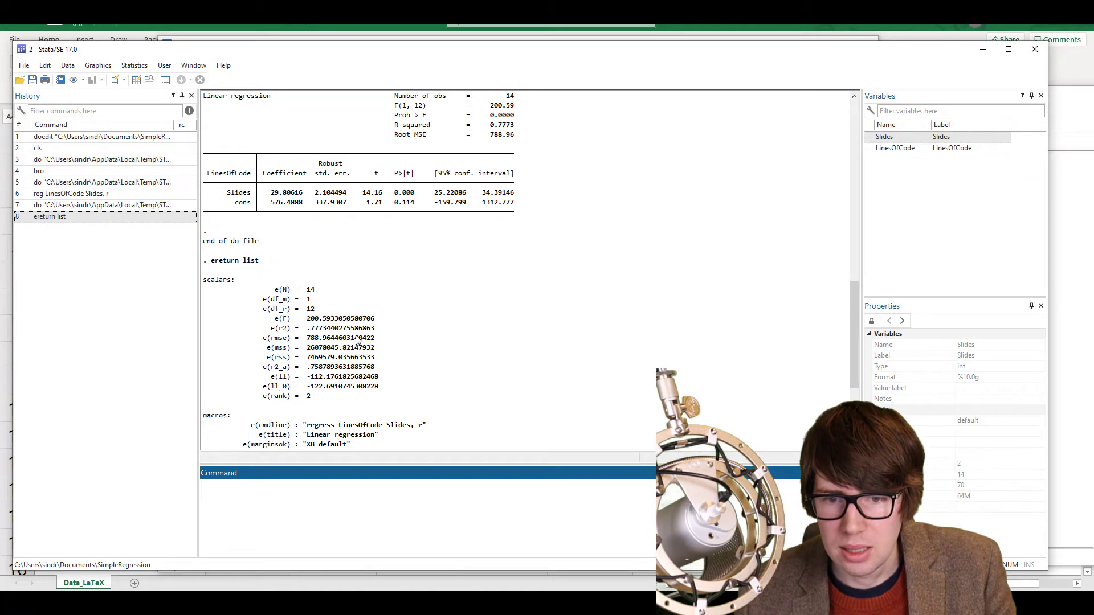
scroll(359, 340, up, 1)
scroll(359, 340, up, 3)
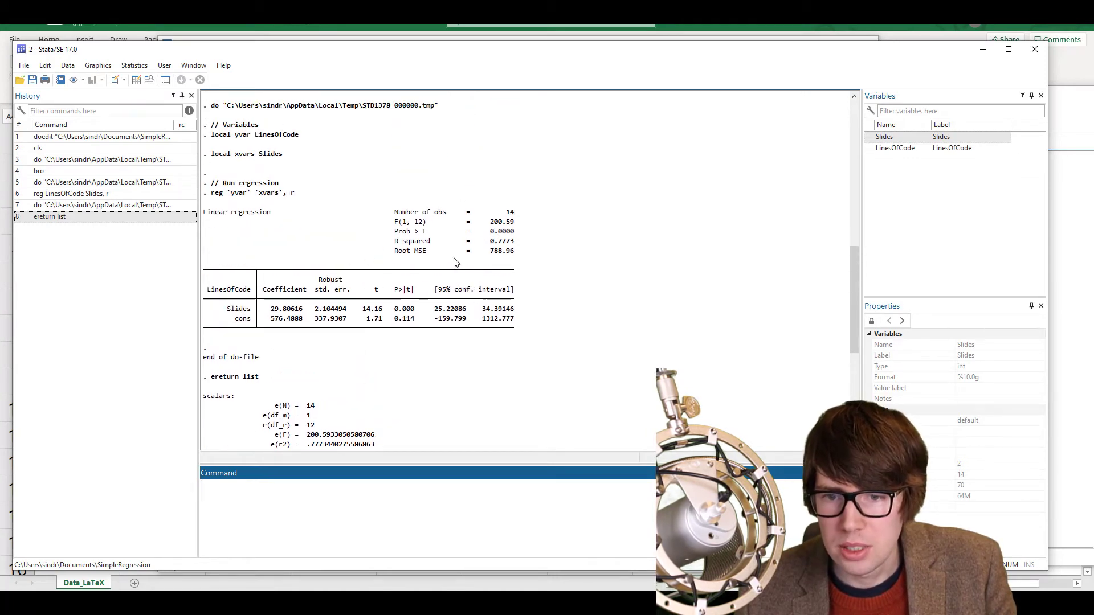
drag(394, 241, 515, 244)
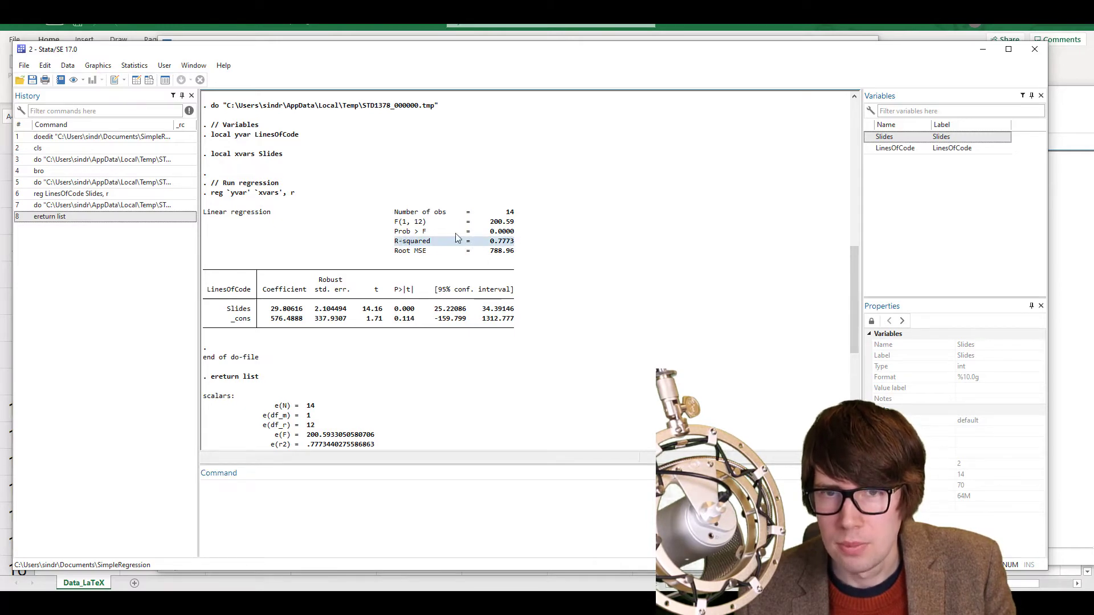
scroll(449, 295, down, 6)
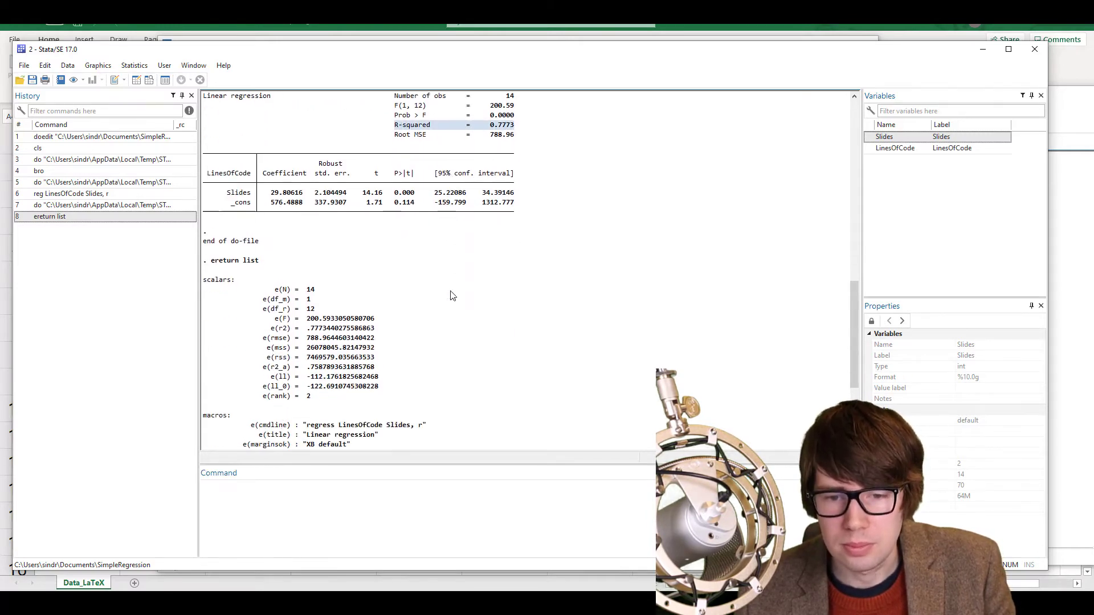
scroll(449, 296, down, 3)
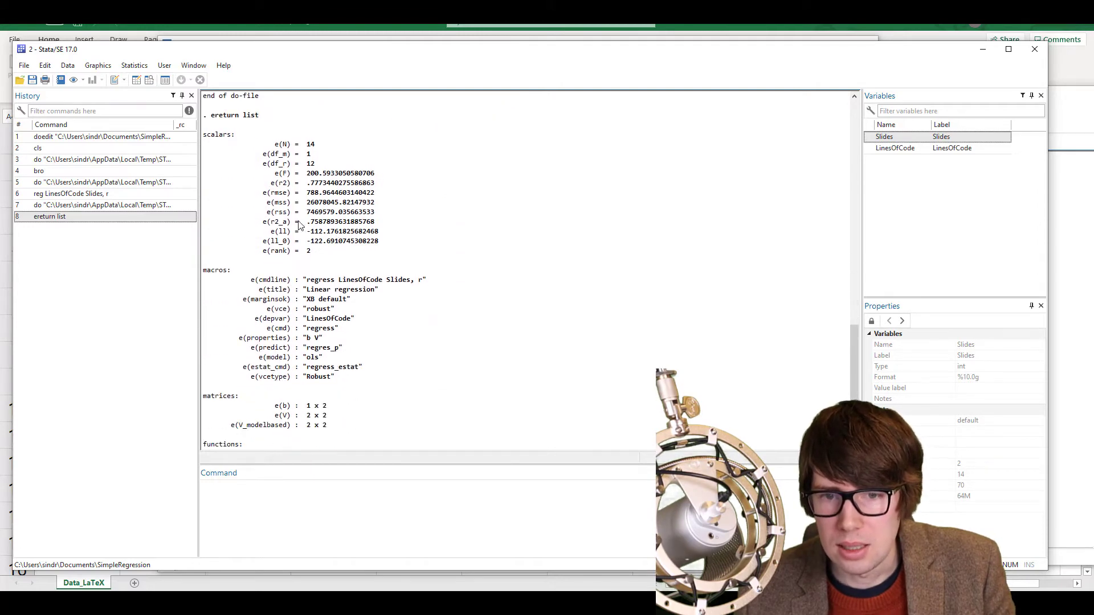
drag(271, 182, 376, 186)
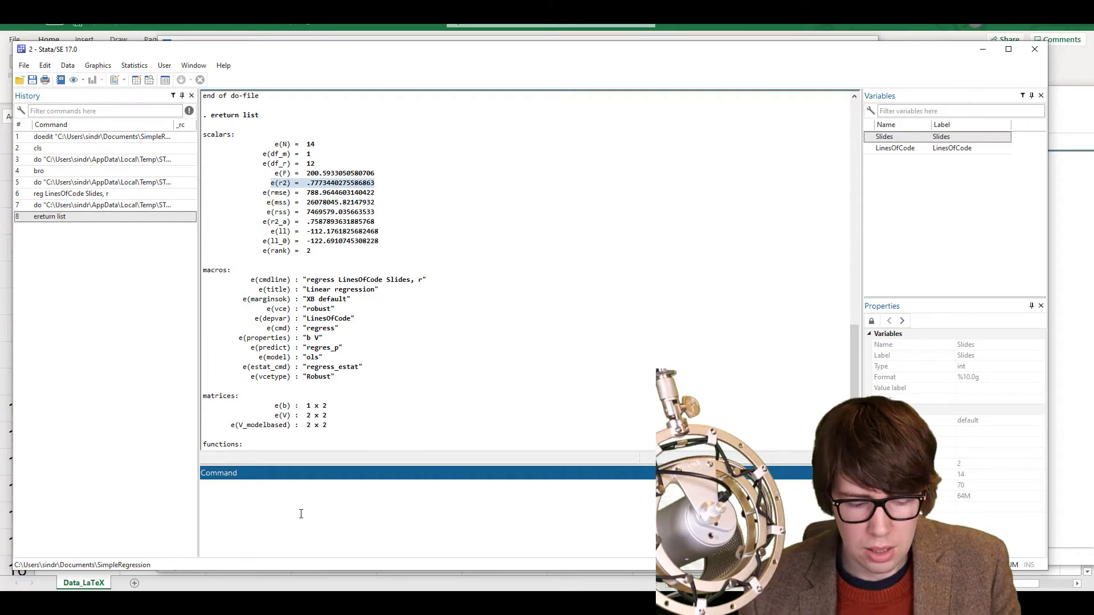
Run display e(r2) to print the stored R-squared, and highlight the command with its output
text(di )
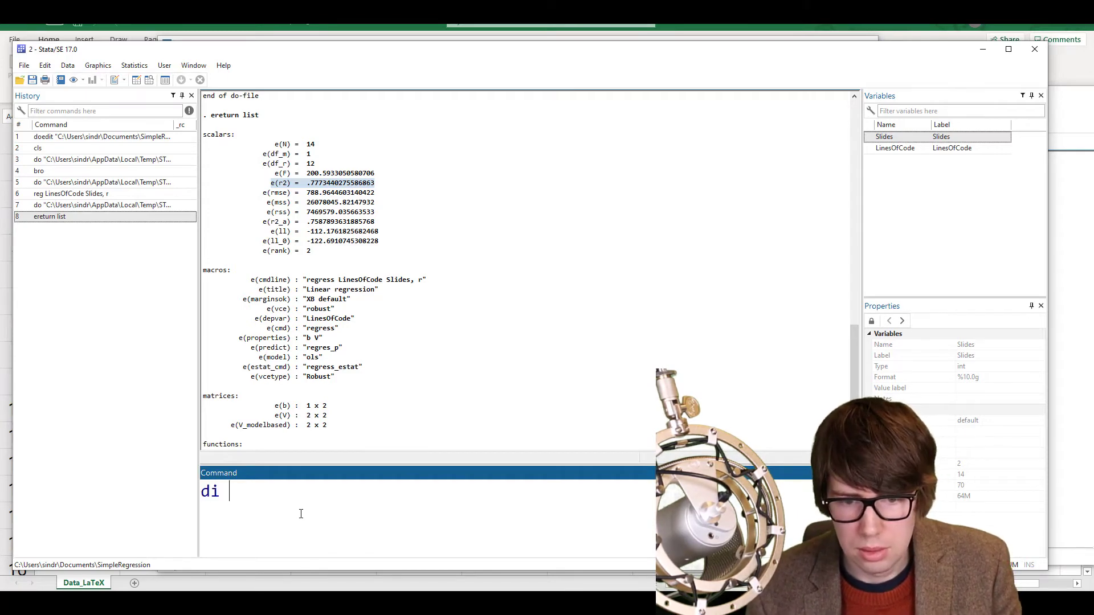
text(sålay)
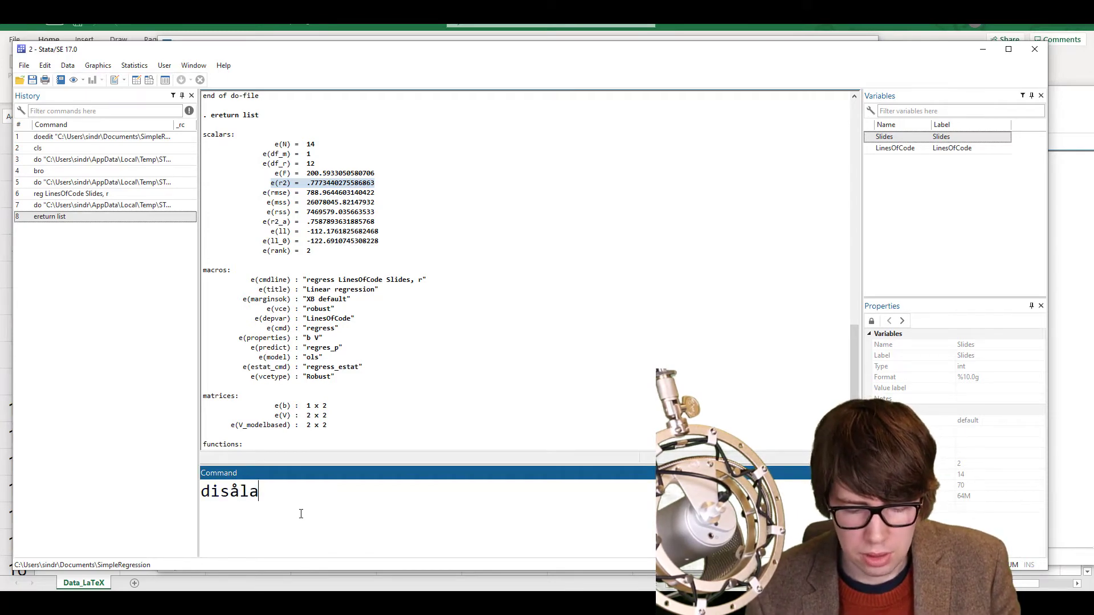
key(BackSpace)
key(BackSpace)
key(BackSpace)
key(BackSpace)
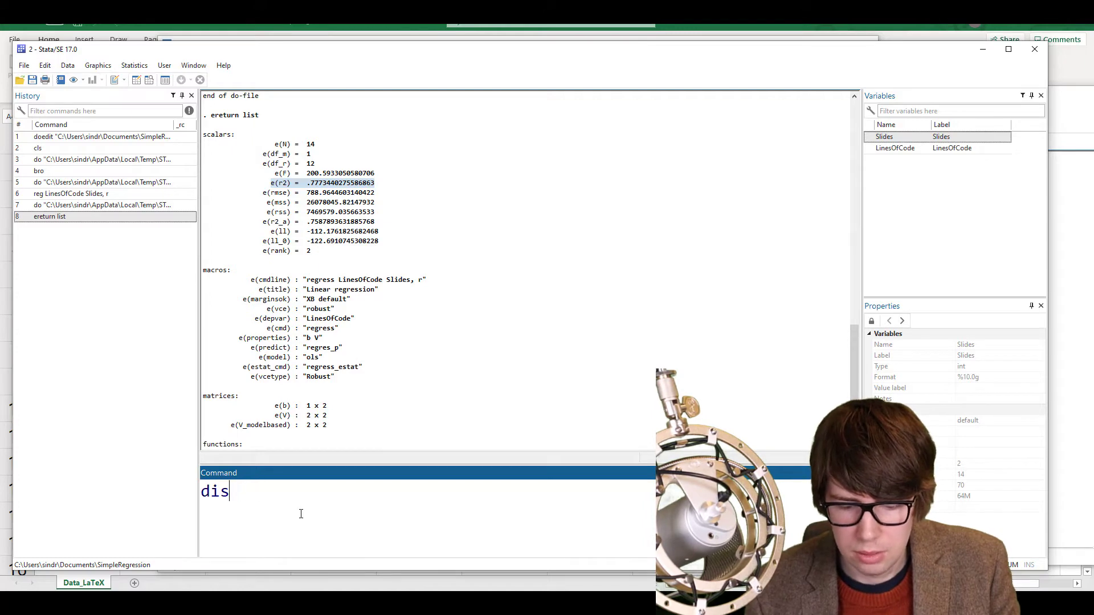
text(play )
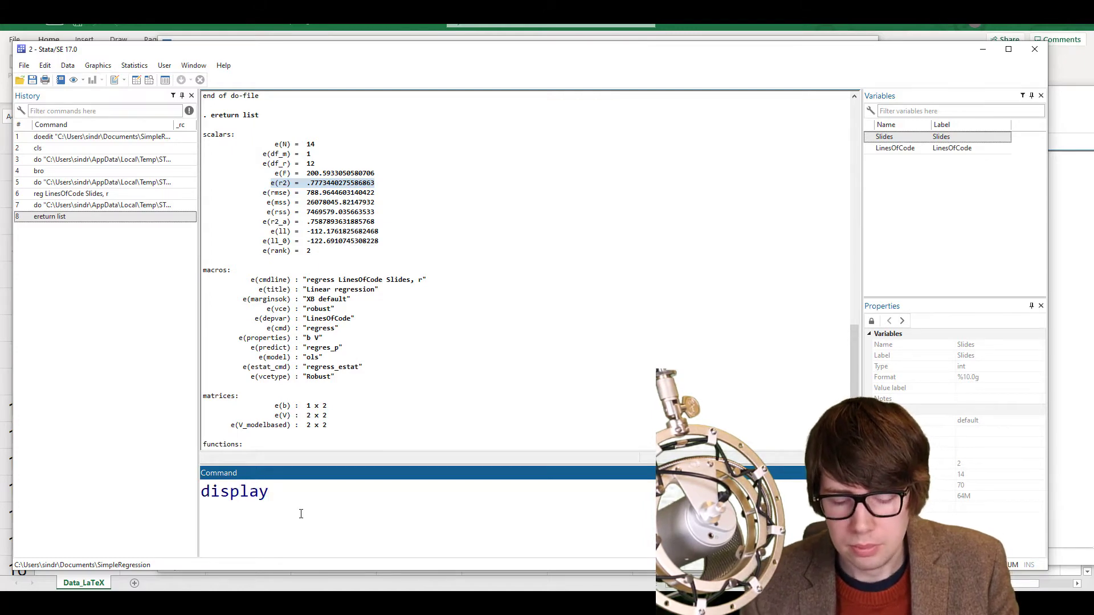
text(e(r2))
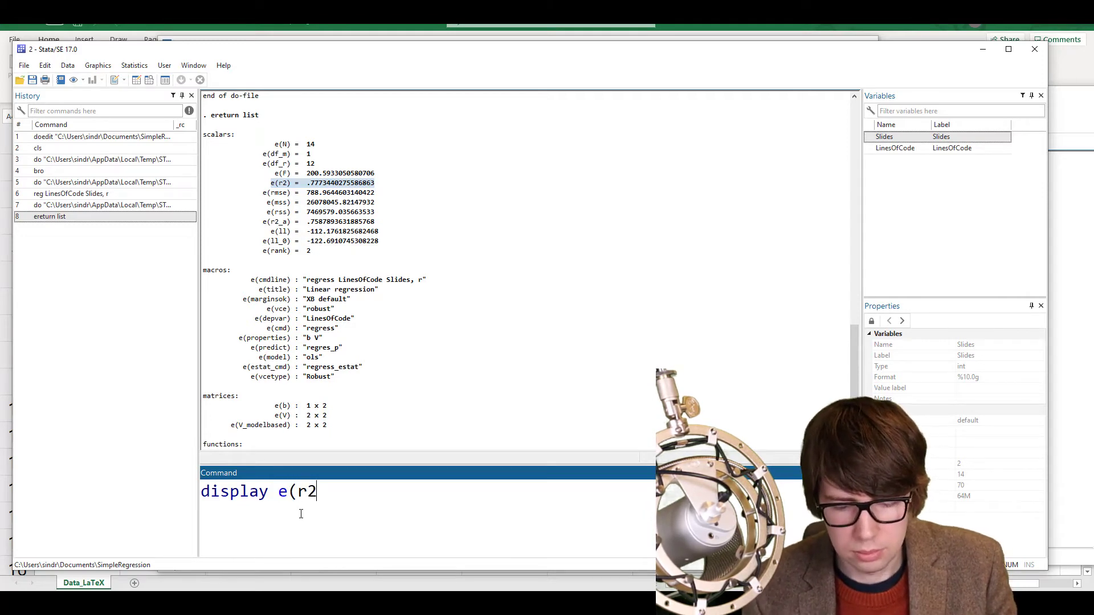
key(Return)
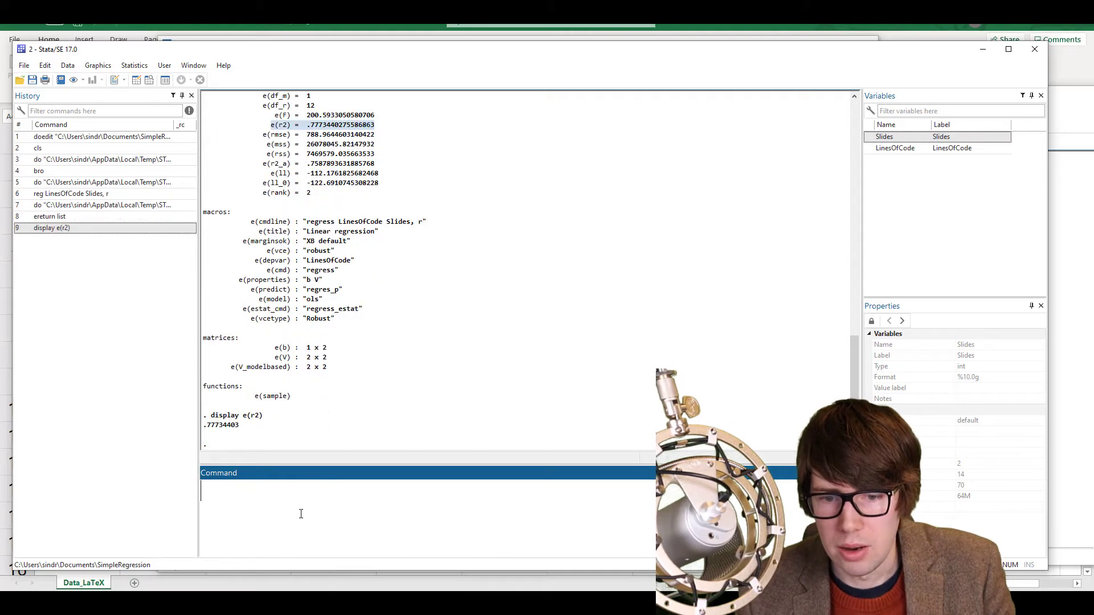
drag(241, 426, 206, 417)
Run return list to show the stored r() results, and highlight the r(table) matrix entry
click(345, 532)
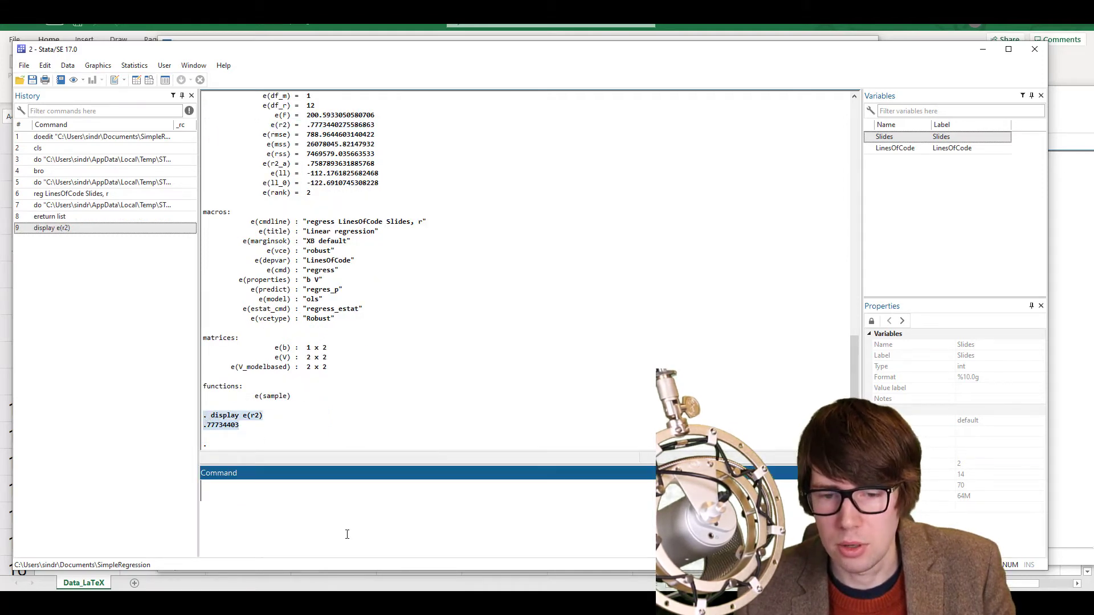
text(return list)
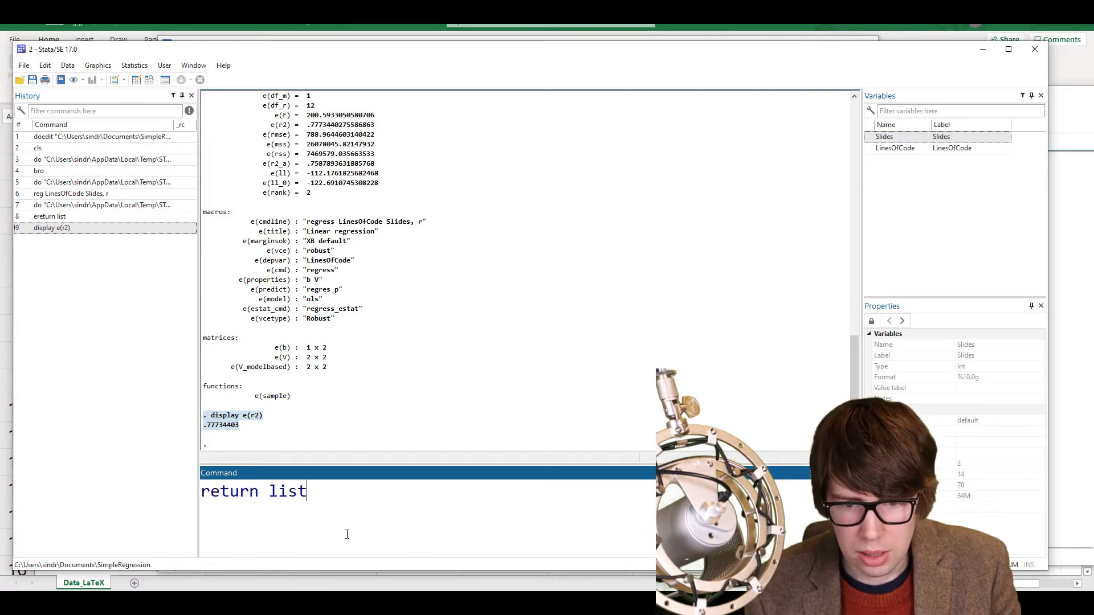
key(Return)
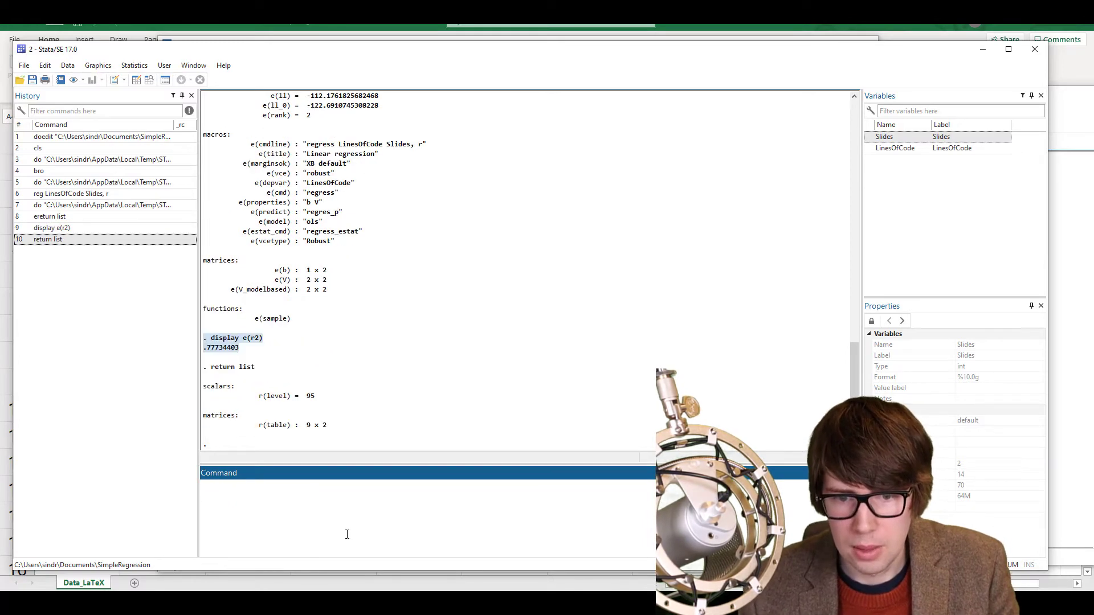
drag(259, 425, 330, 428)
Run matrix list r(table) to print the contents of the stored regression table
click(320, 523)
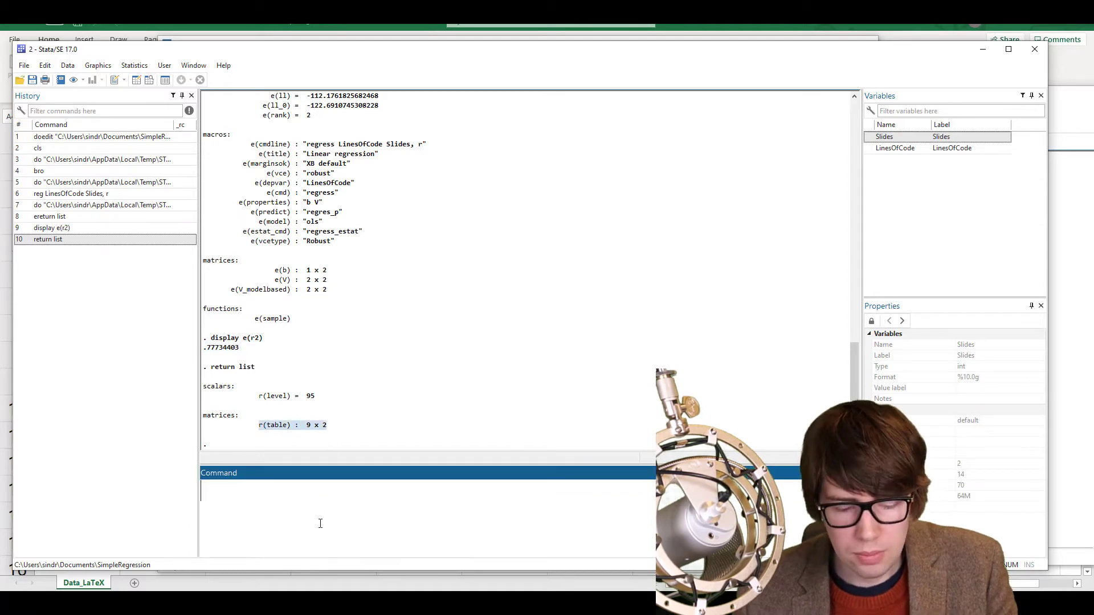
text(matrix l)
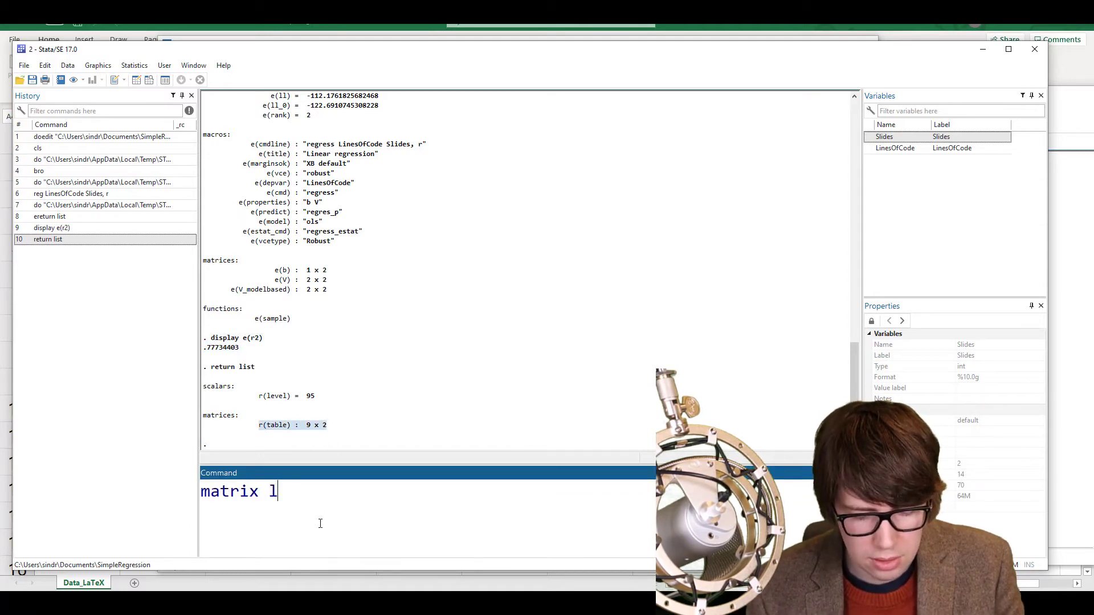
text(ist r(table))
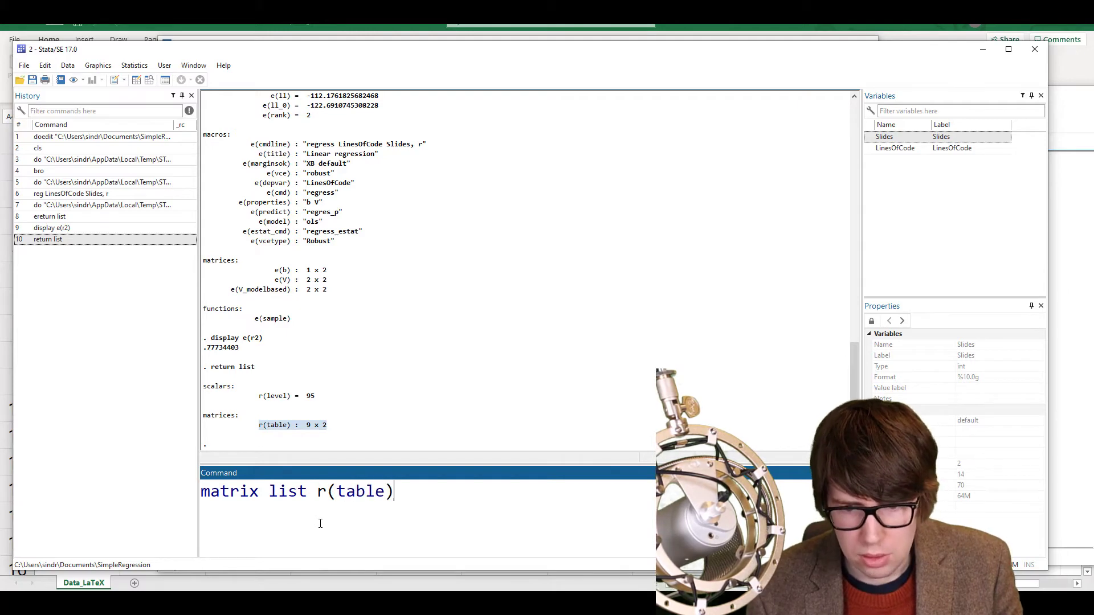
key(Return)
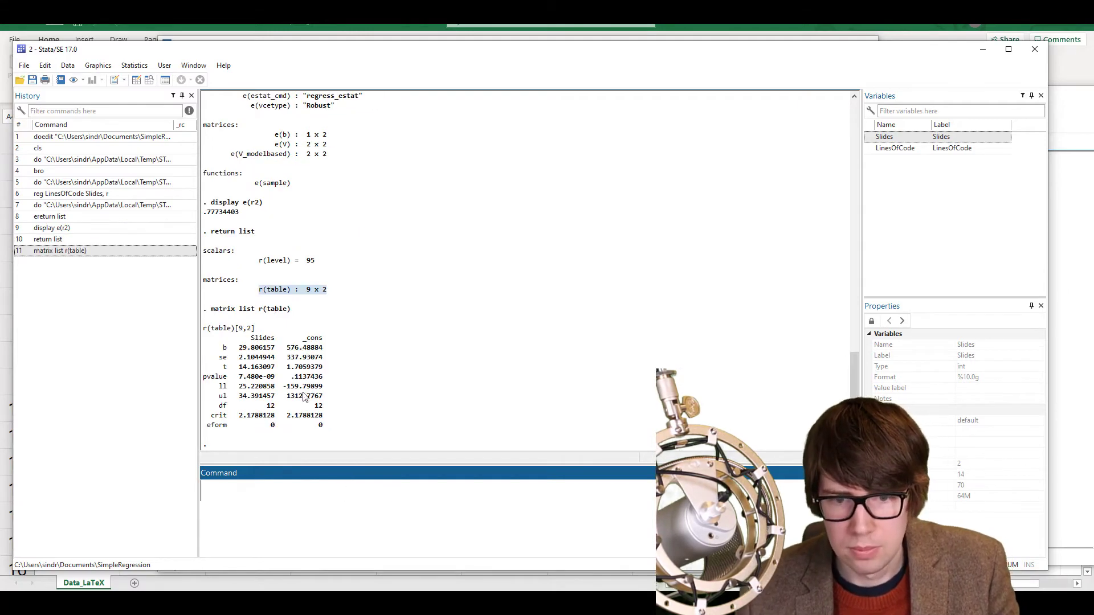
Compare the regression coefficient table further up in the results with the listed r(table) matrix
scroll(329, 410, up, 20)
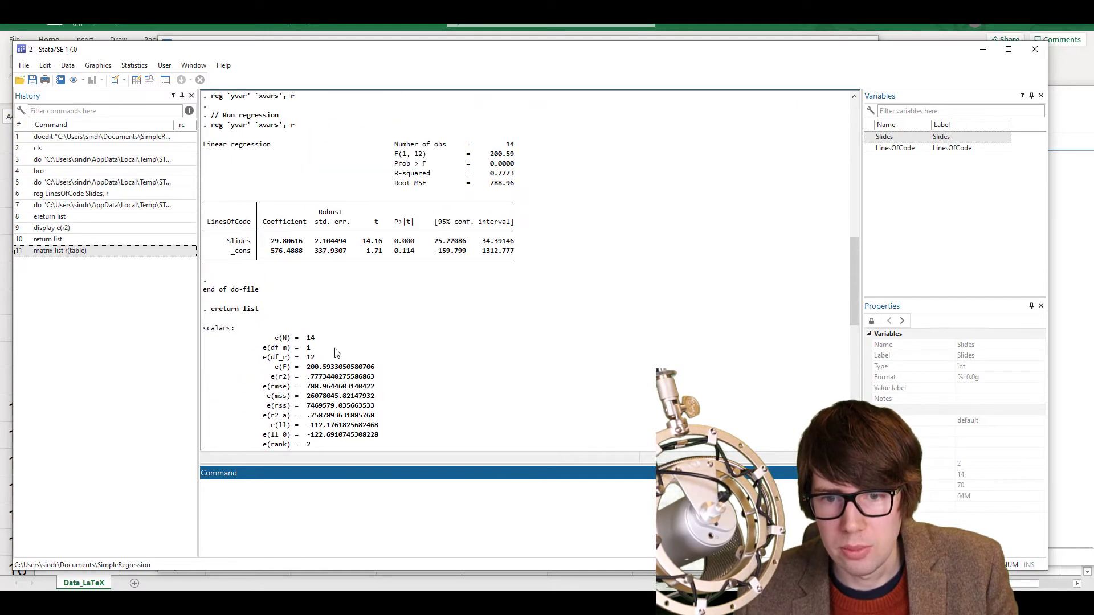
scroll(454, 356, down, 15)
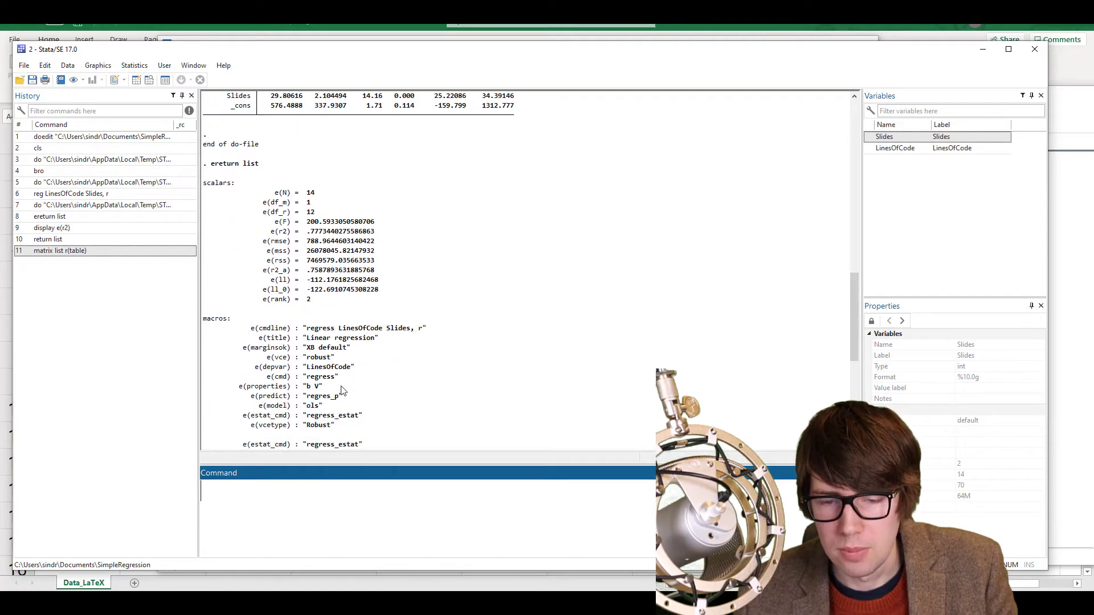
scroll(266, 393, up, 20)
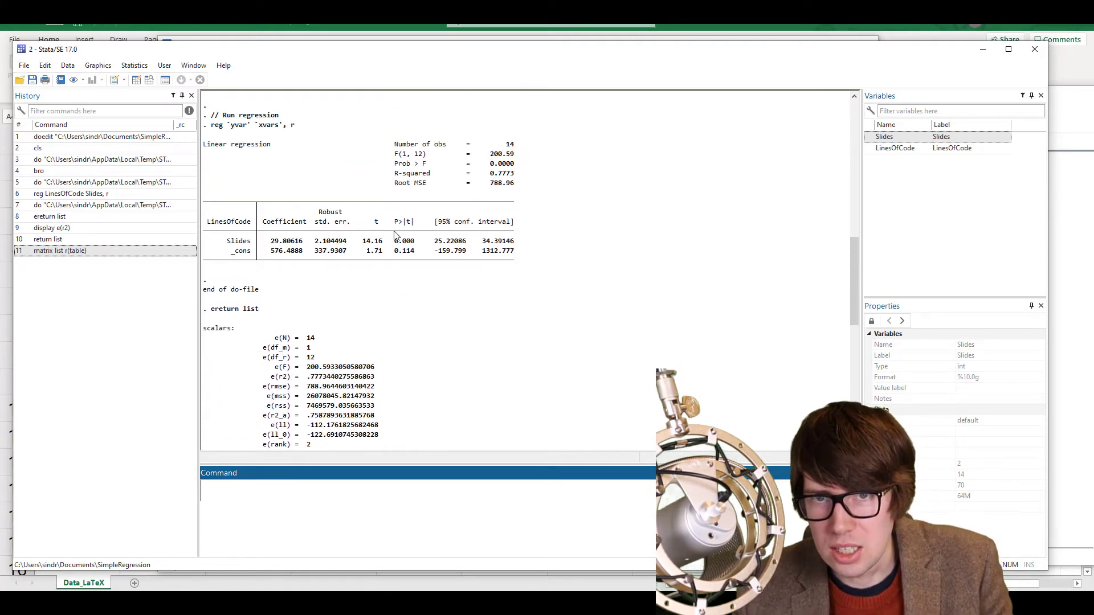
scroll(395, 235, down, 12)
scroll(387, 250, down, 3)
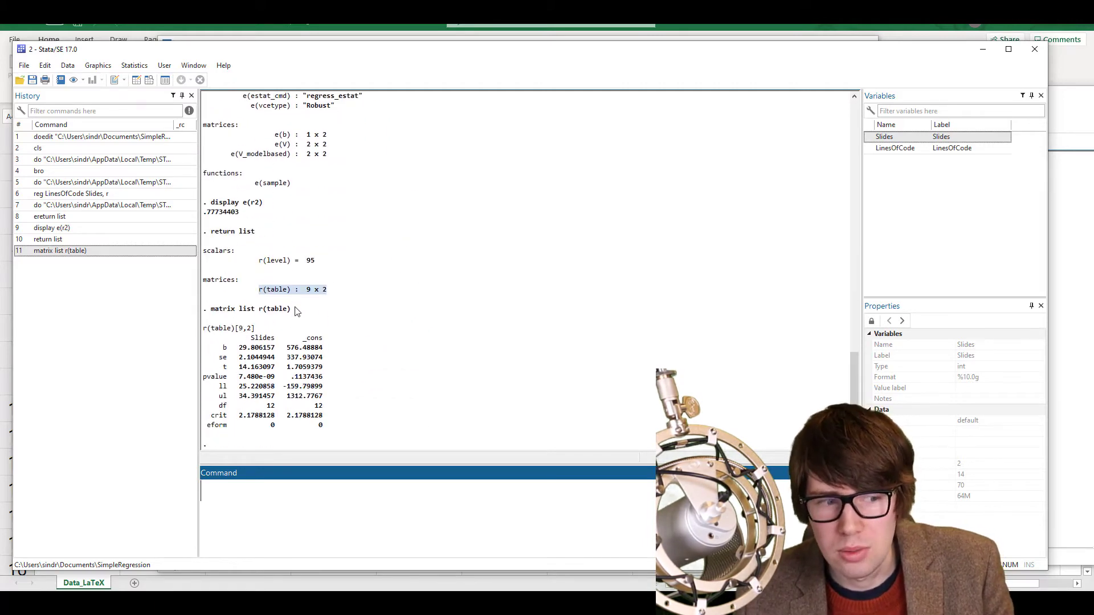
Switch to the do-file editor and examine how line 18 assigns r(table) to the output matrix, highlighting both names
key(alt+Tab)
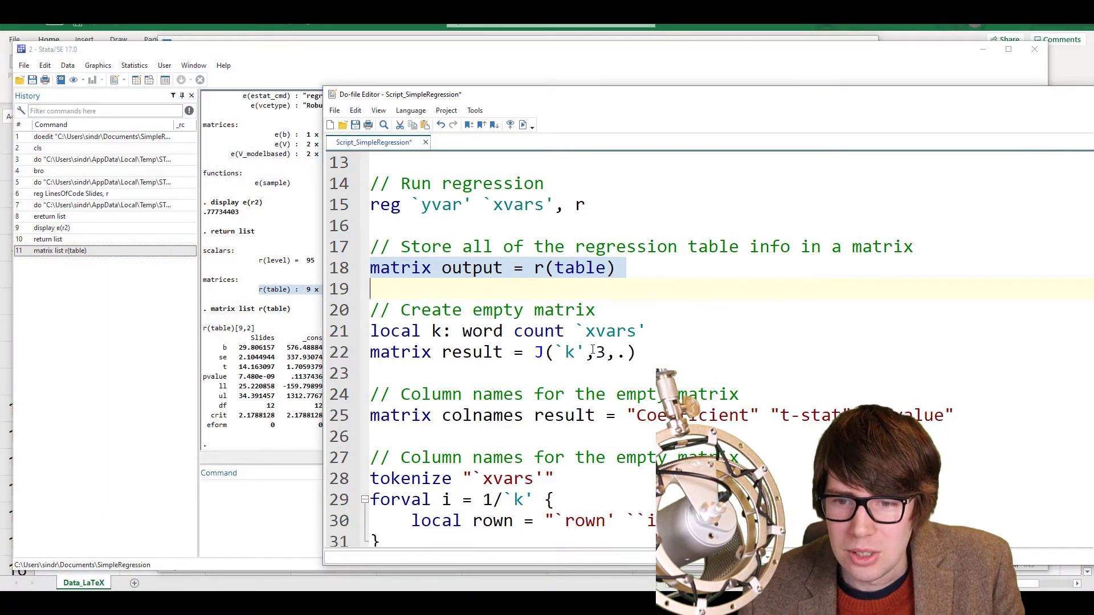
scroll(571, 330, down, 1)
click(453, 218)
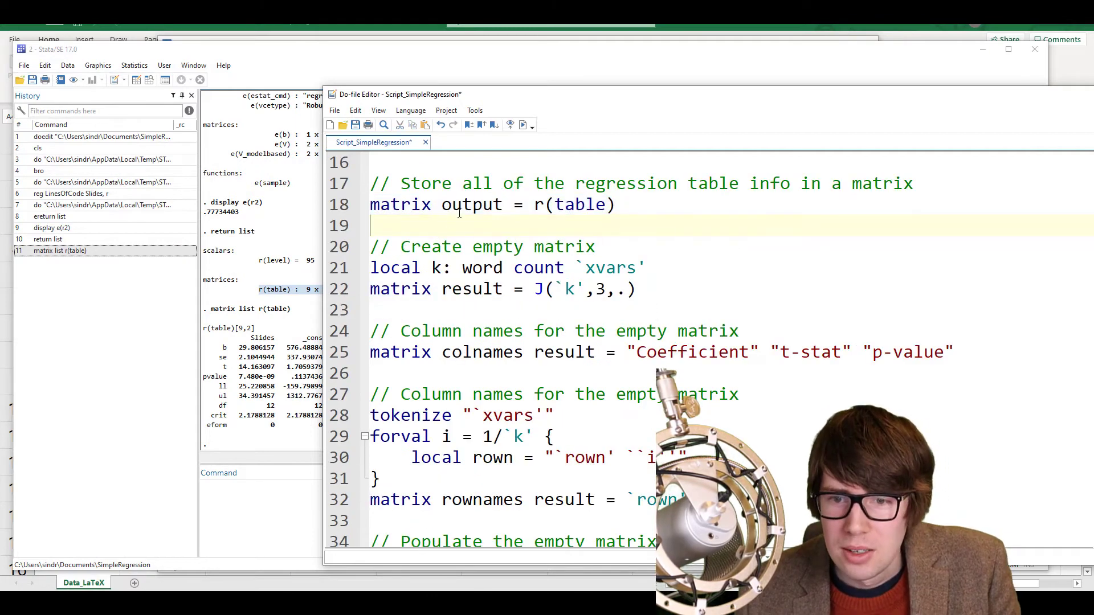
double_click(456, 204)
drag(533, 205, 619, 207)
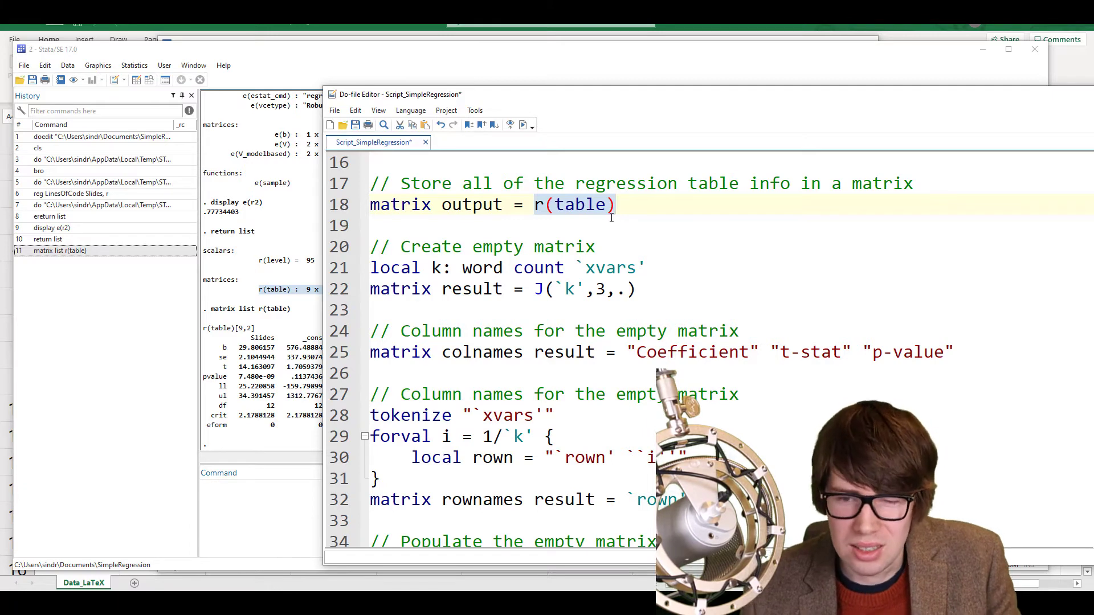
scroll(545, 234, down, 1)
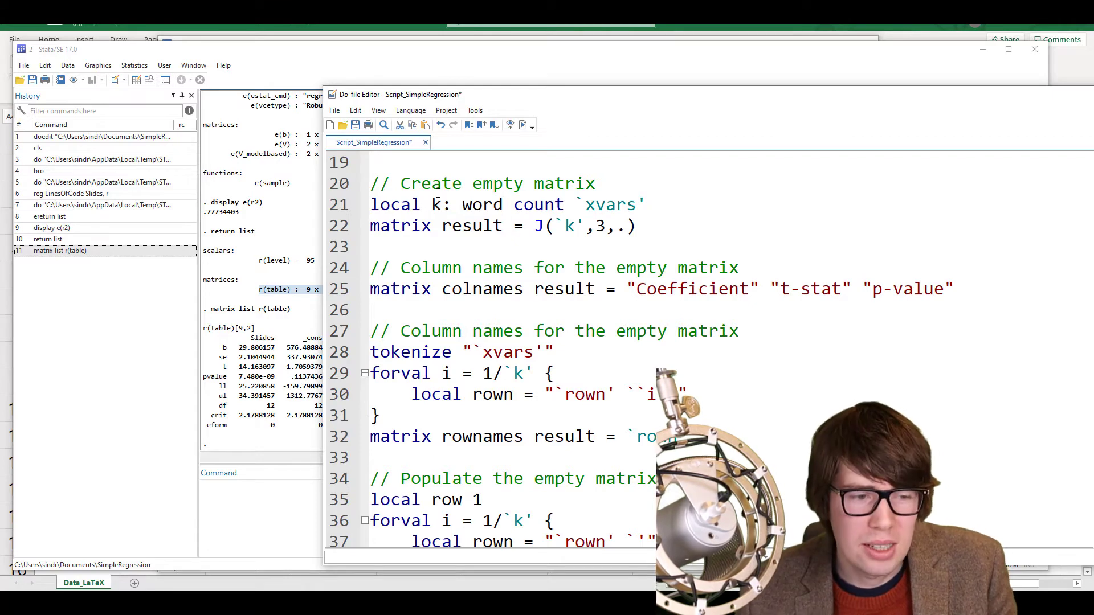
scroll(460, 230, up, 3)
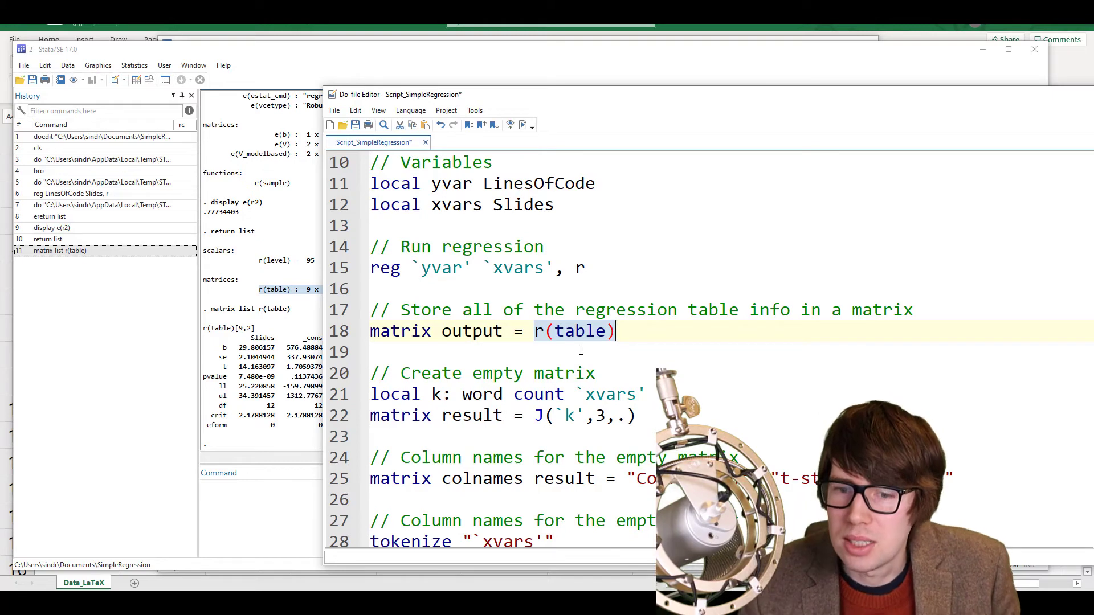
scroll(595, 348, down, 2)
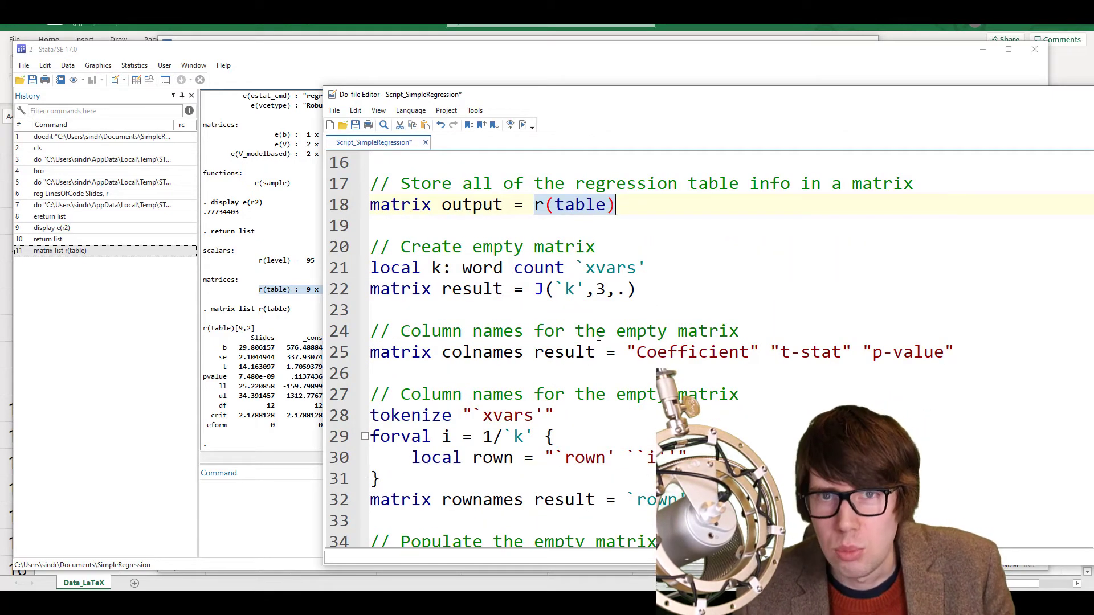
Examine how line 22 builds the result matrix with the J function, highlighting its row count, column count and missing-value arguments
drag(370, 289, 544, 290)
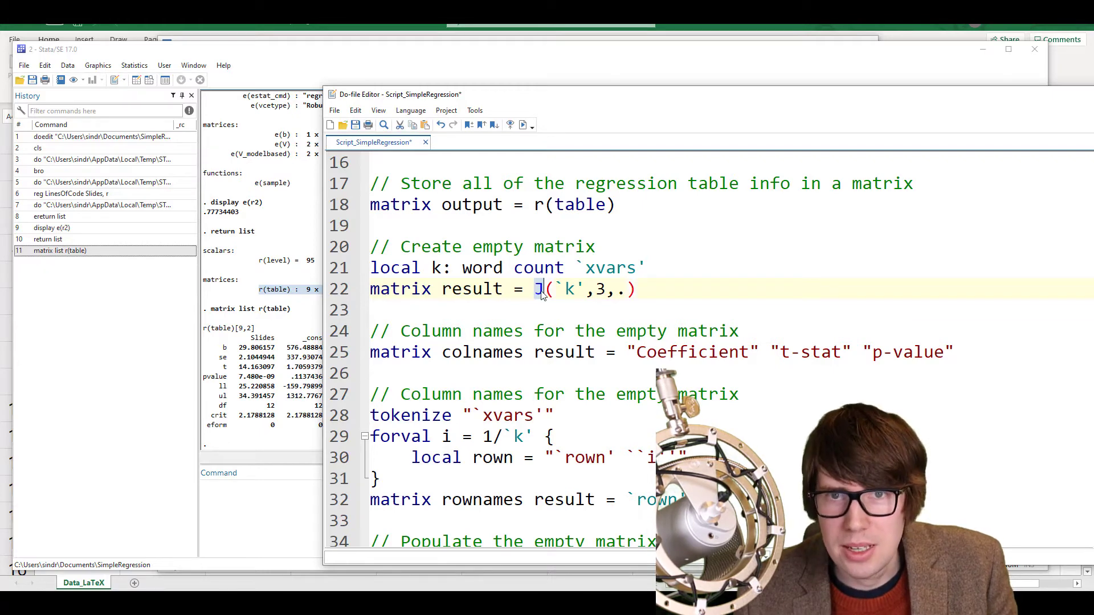
drag(555, 289, 581, 288)
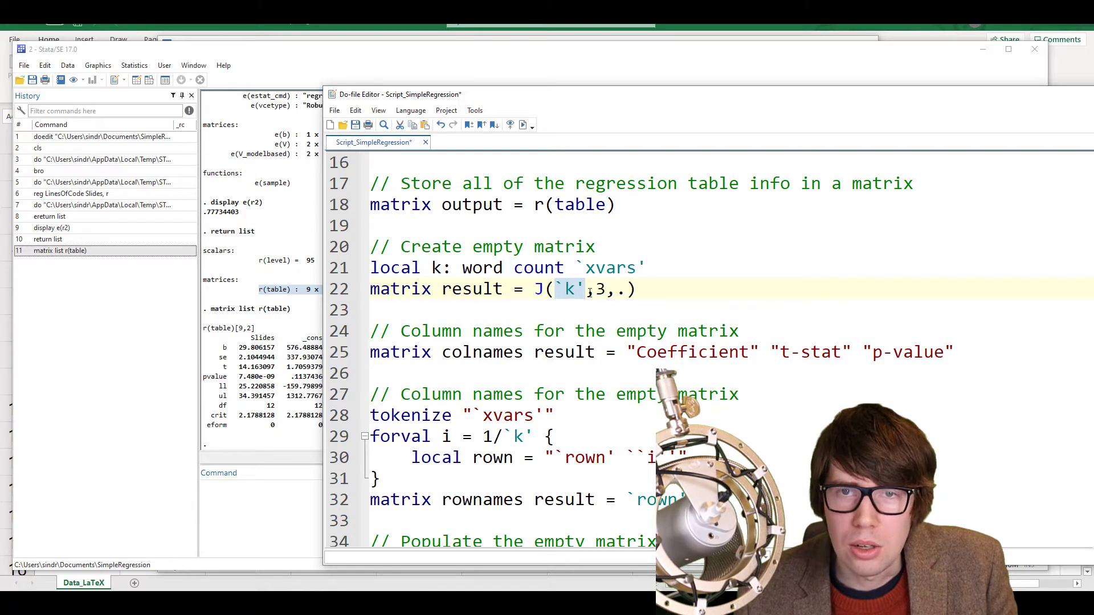
drag(594, 291, 622, 290)
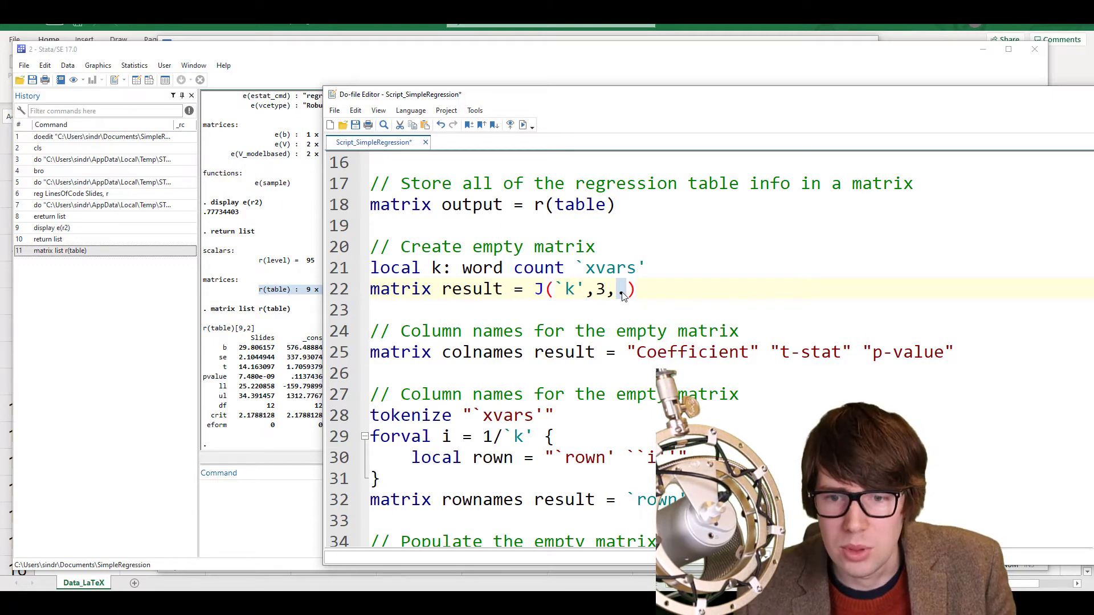
drag(557, 289, 583, 289)
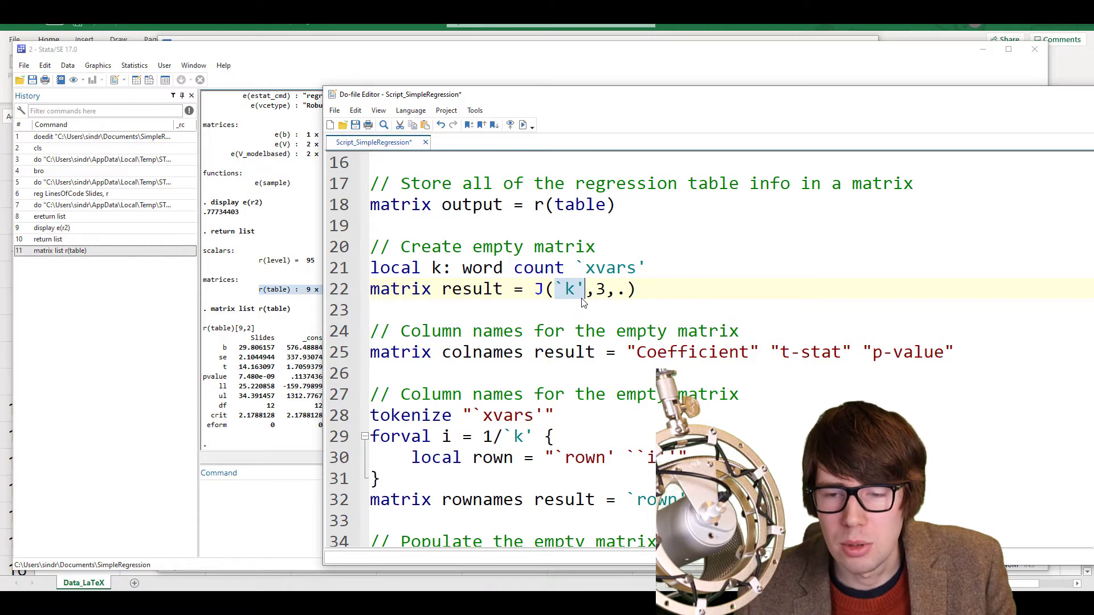
Examine how line 21 defines local k from the word count of xvars, and highlight the xvars definition on line 12
drag(366, 271, 568, 271)
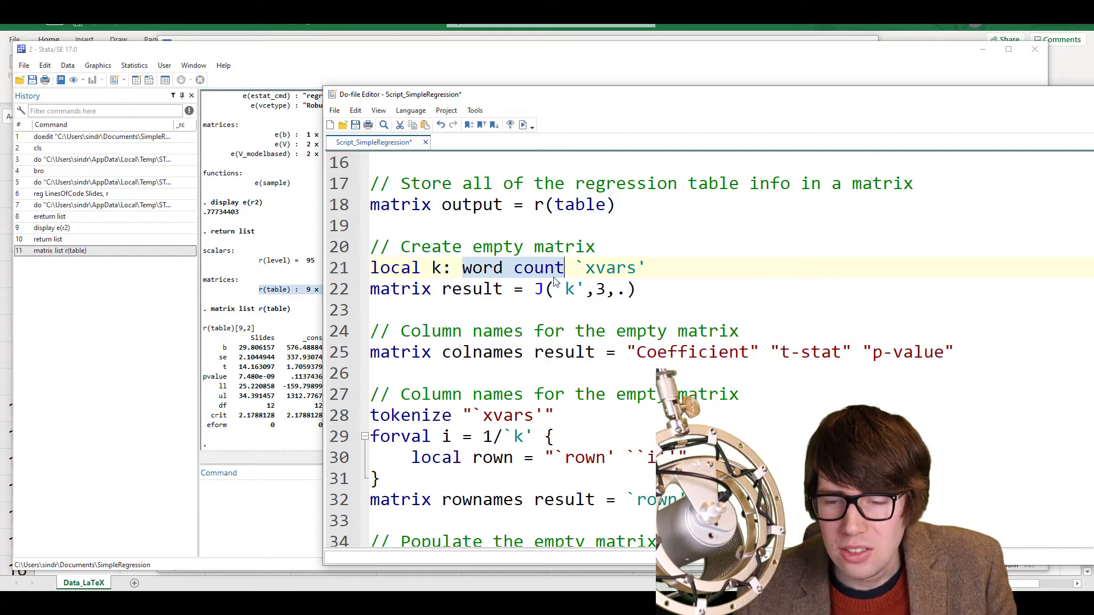
scroll(647, 300, up, 2)
drag(647, 386, 579, 388)
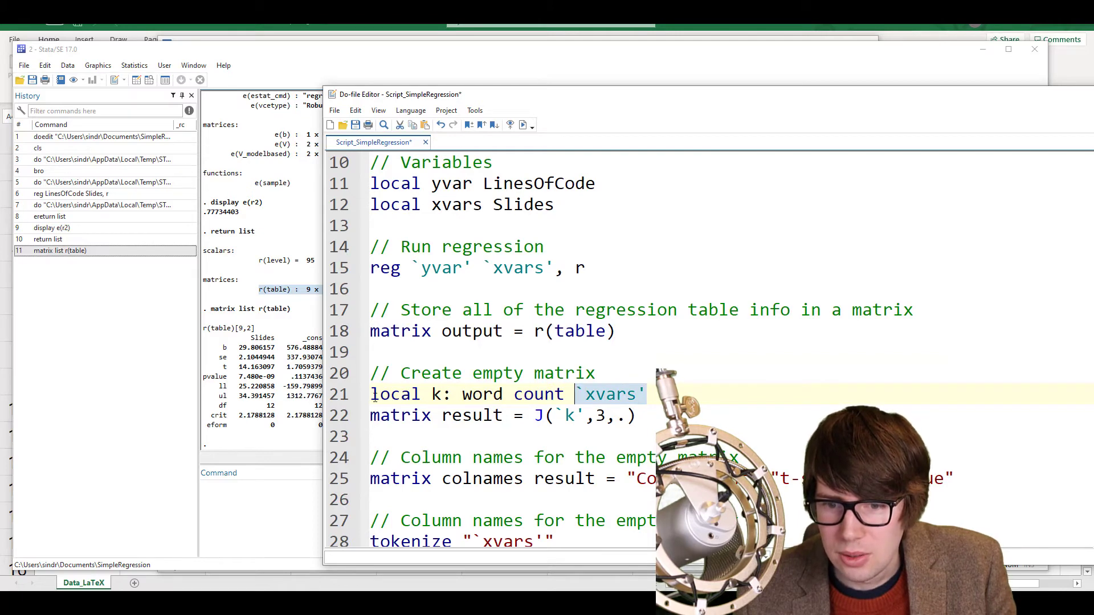
drag(373, 397, 647, 396)
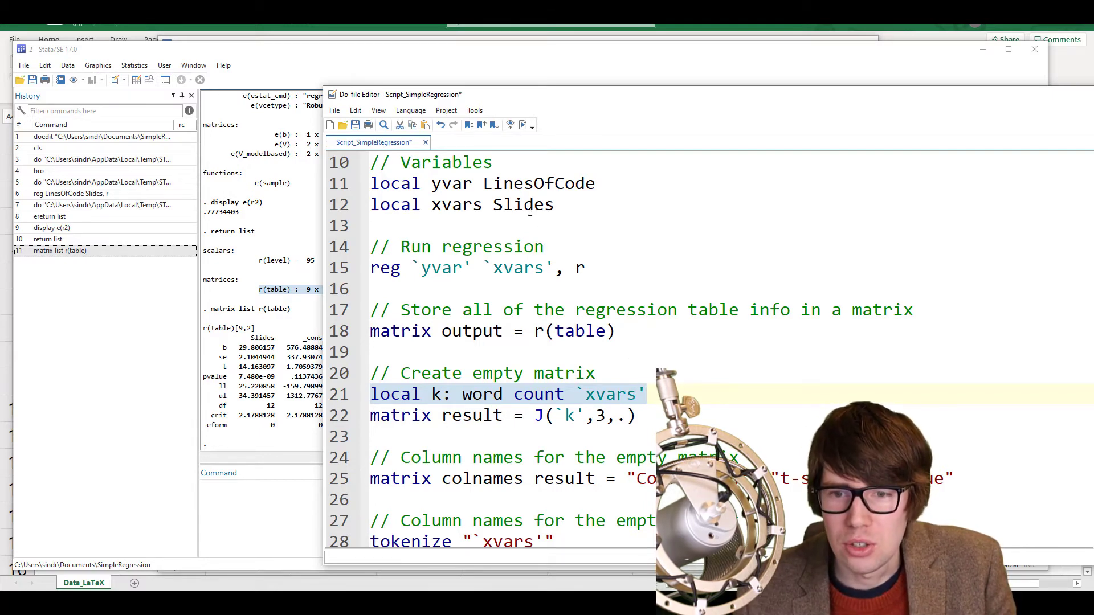
click(452, 204)
double_click(451, 205)
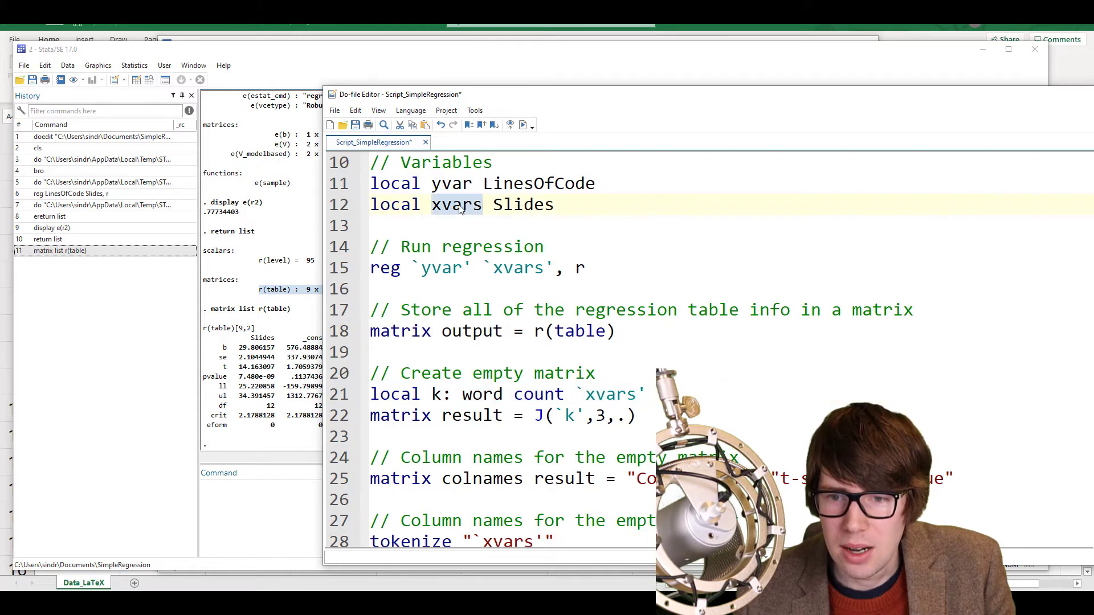
Add x2 after Slides in the xvars local on line 12 as a second example variable, and remove it again
double_click(524, 204)
click(589, 203)
text(x2)
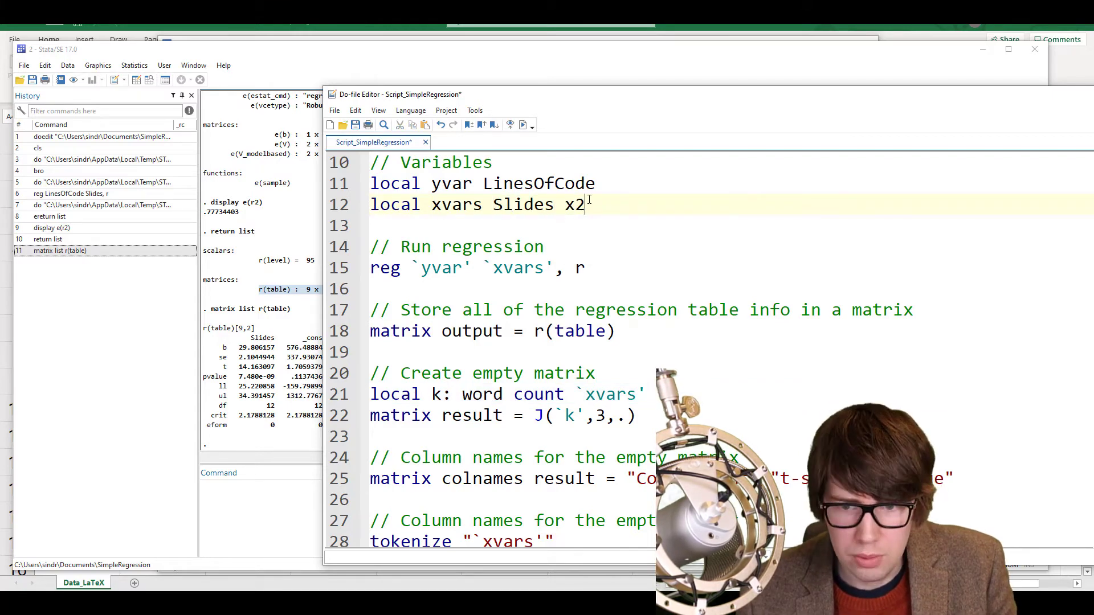
double_click(524, 204)
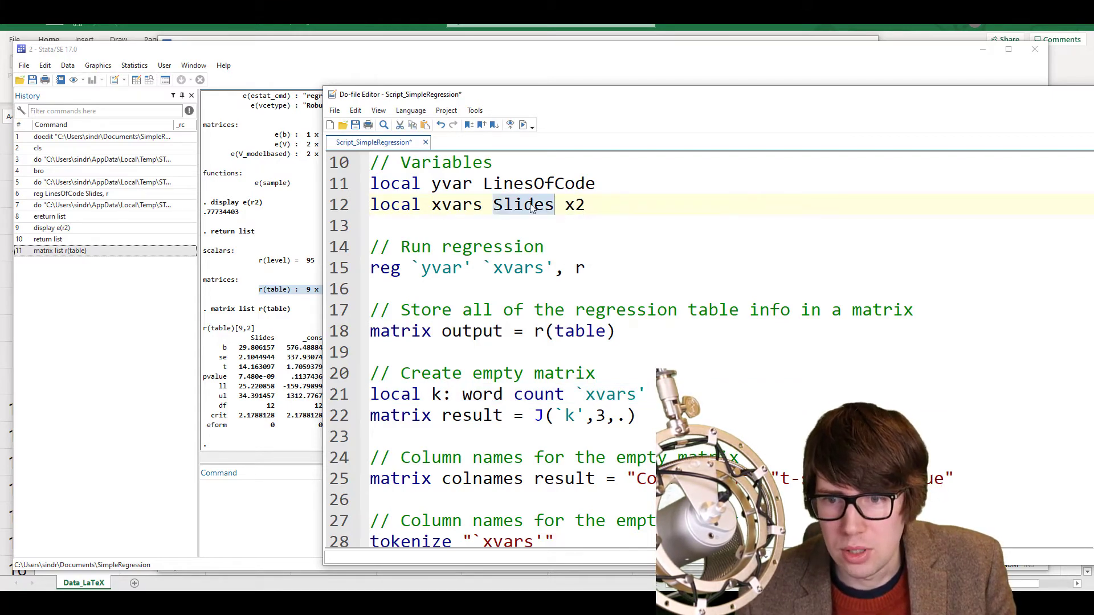
double_click(576, 204)
click(598, 201)
key(BackSpace)
key(BackSpace)
key(BackSpace)
Highlight the result matrix definition on line 22 and insert a matrix list command on its own line 24 below it
scroll(425, 343, down, 1)
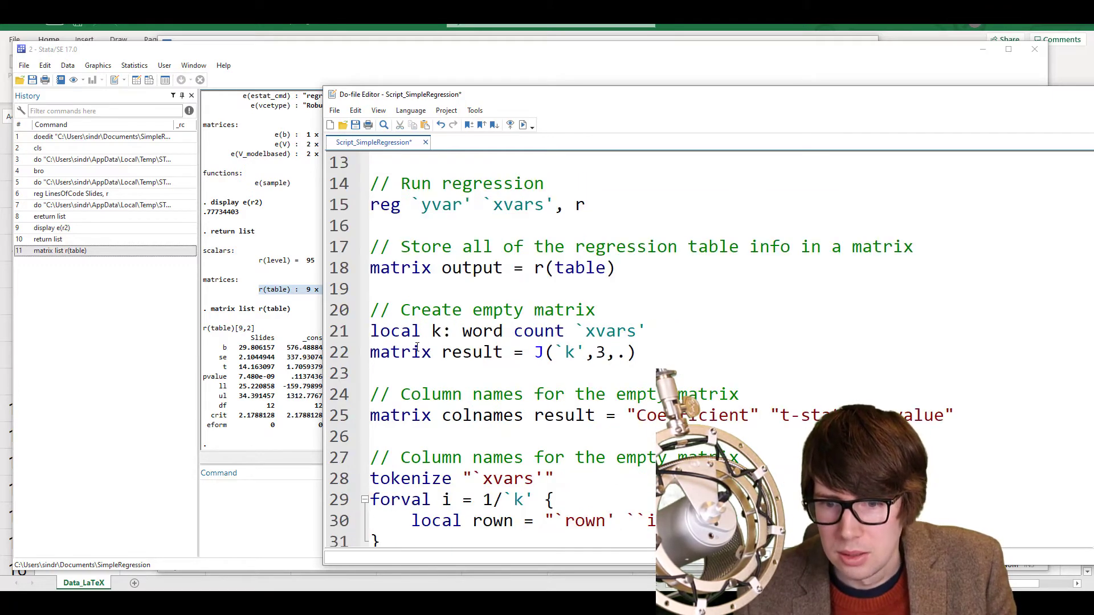
drag(380, 354, 625, 353)
click(535, 354)
click(455, 374)
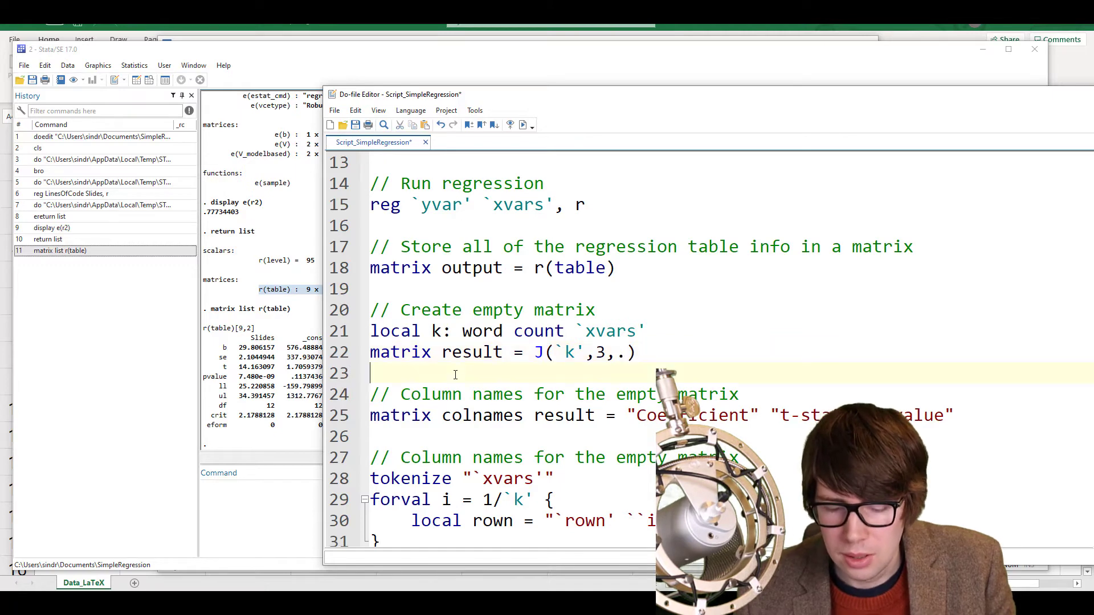
key(Return)
key(Return)
key(Up)
text(matri)
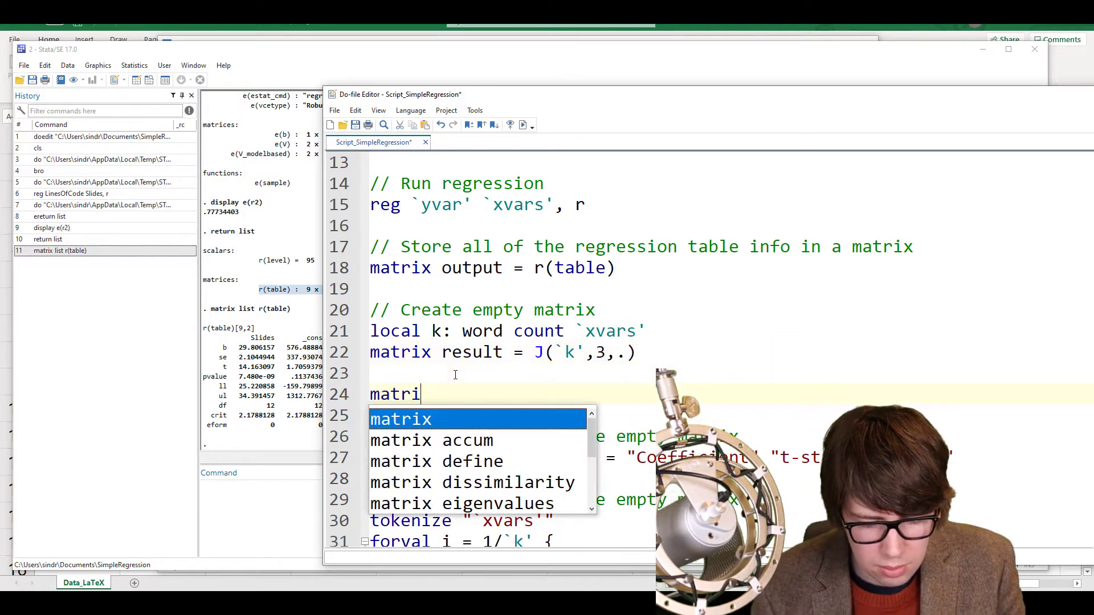
text(x list)
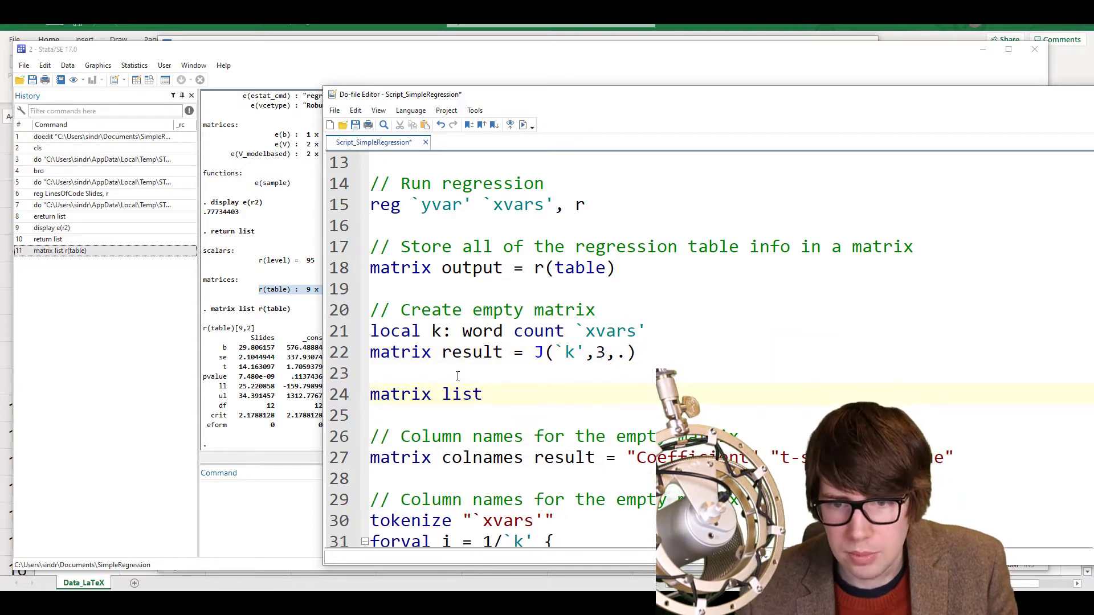
Try to run the code from line 9 through the matrix list command on line 24
scroll(393, 333, up, 4)
shift+click(393, 333)
scroll(397, 370, down, 2)
key(ctrl+d)
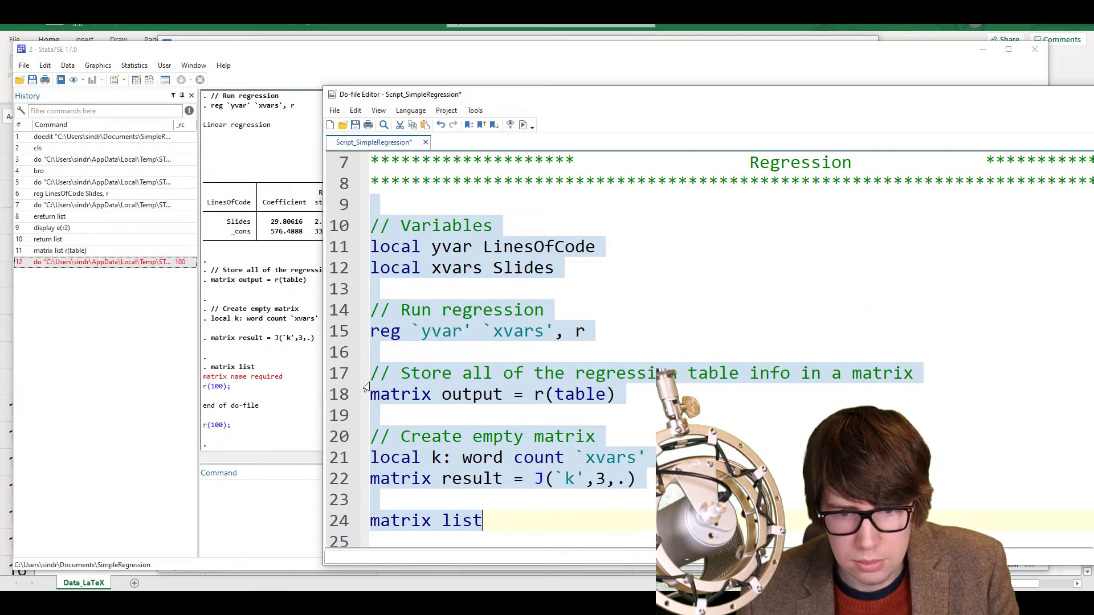
Complete the command on line 24 so that it reads matrix list result
scroll(467, 437, down, 3)
click(481, 373)
double_click(467, 289)
key(ctrl+c)
click(505, 341)
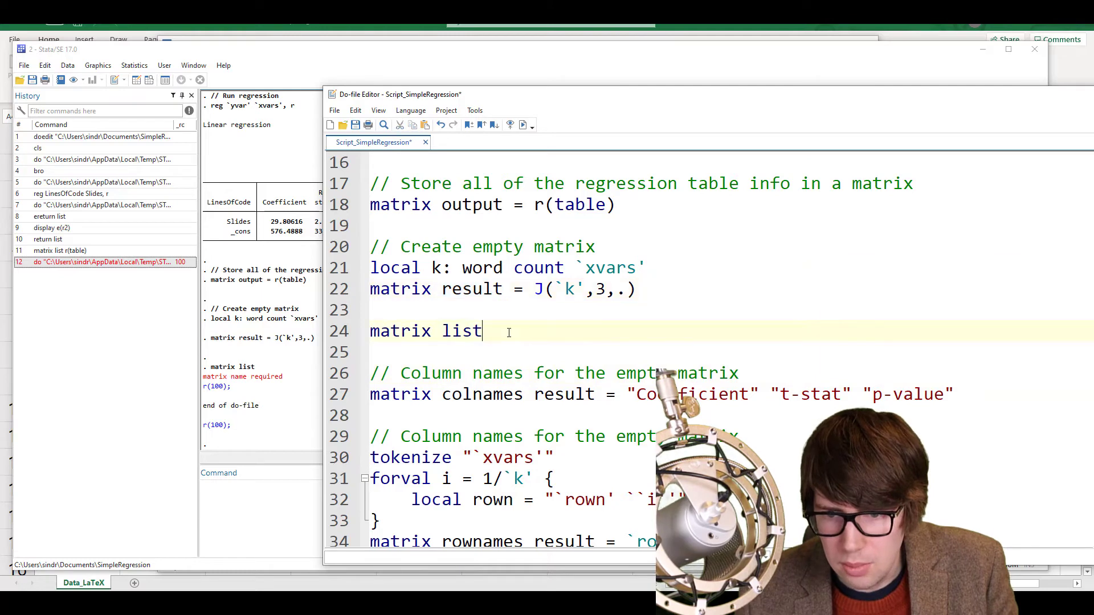
key(ctrl+v)
Run the code from the Variables section through matrix list result, and bring up the main Stata window with the output
click(408, 350)
scroll(411, 308, up, 3)
drag(372, 204, 555, 520)
key(ctrl+d)
click(245, 393)
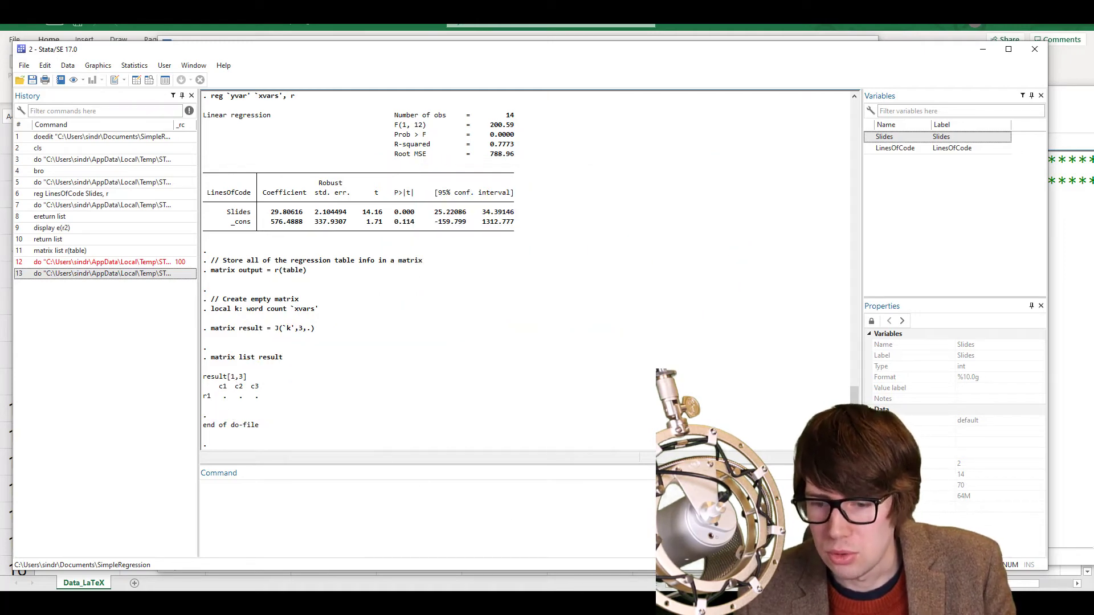
Return to the do-file editor and examine the yvar and xvars locals together with the reg command on line 15
click(578, 576)
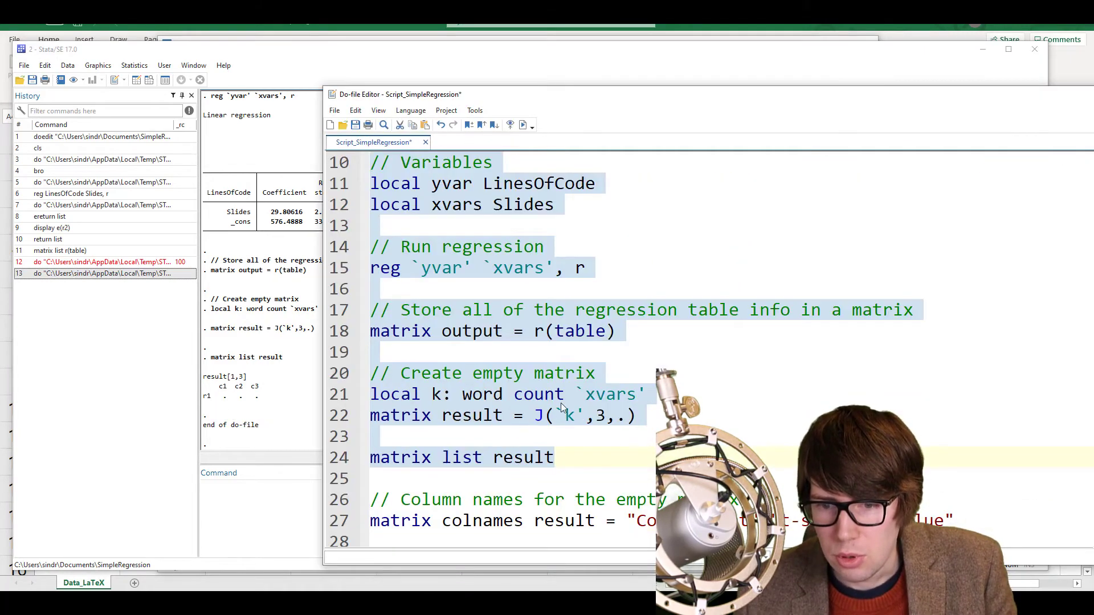
scroll(593, 395, up, 1)
click(545, 289)
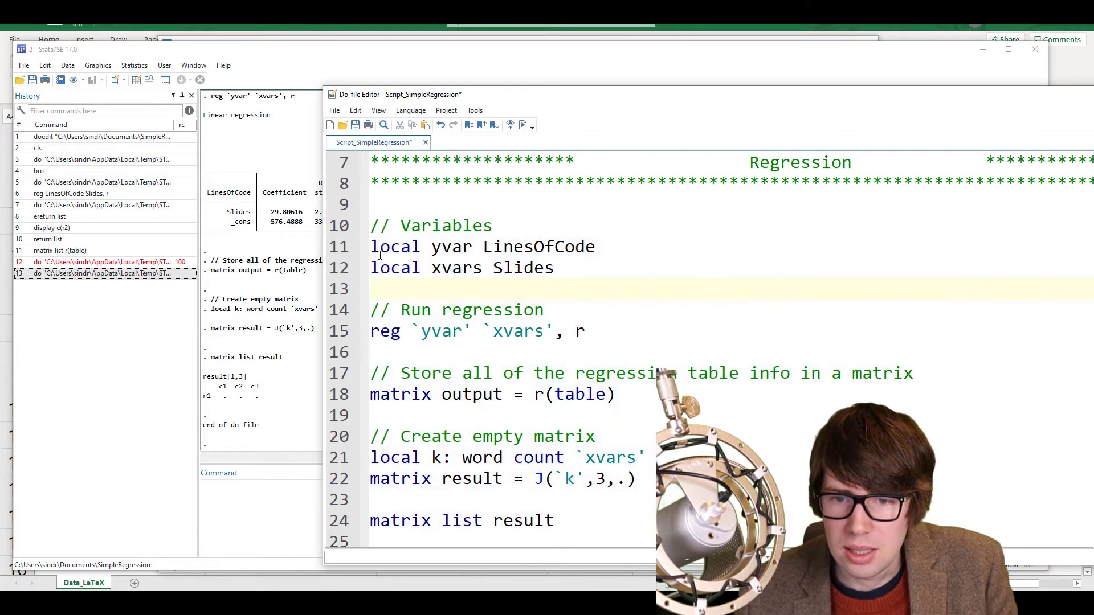
drag(370, 247, 475, 246)
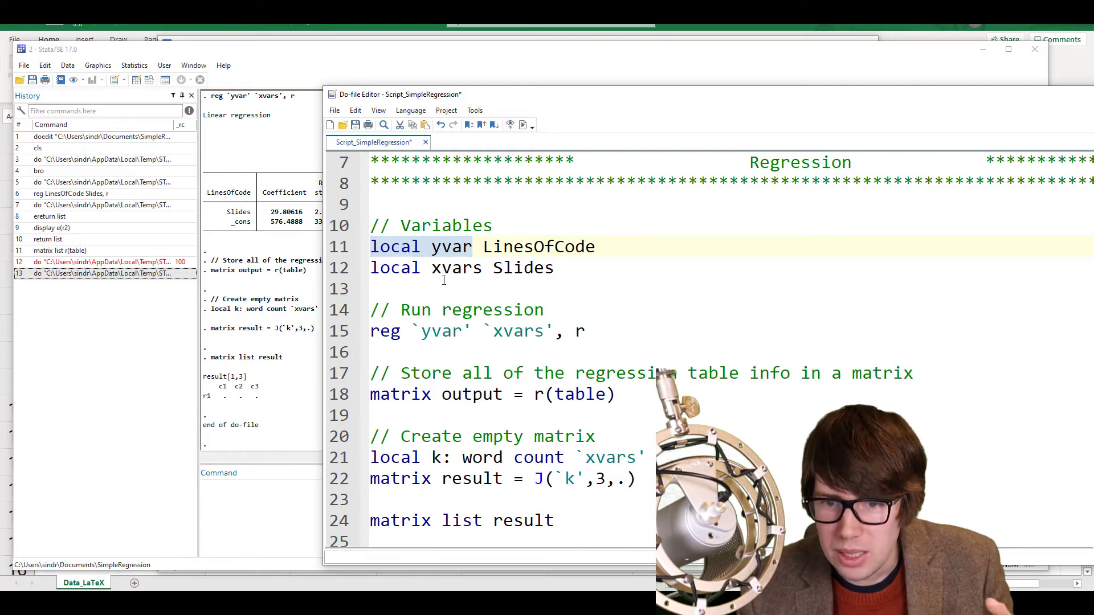
click(514, 232)
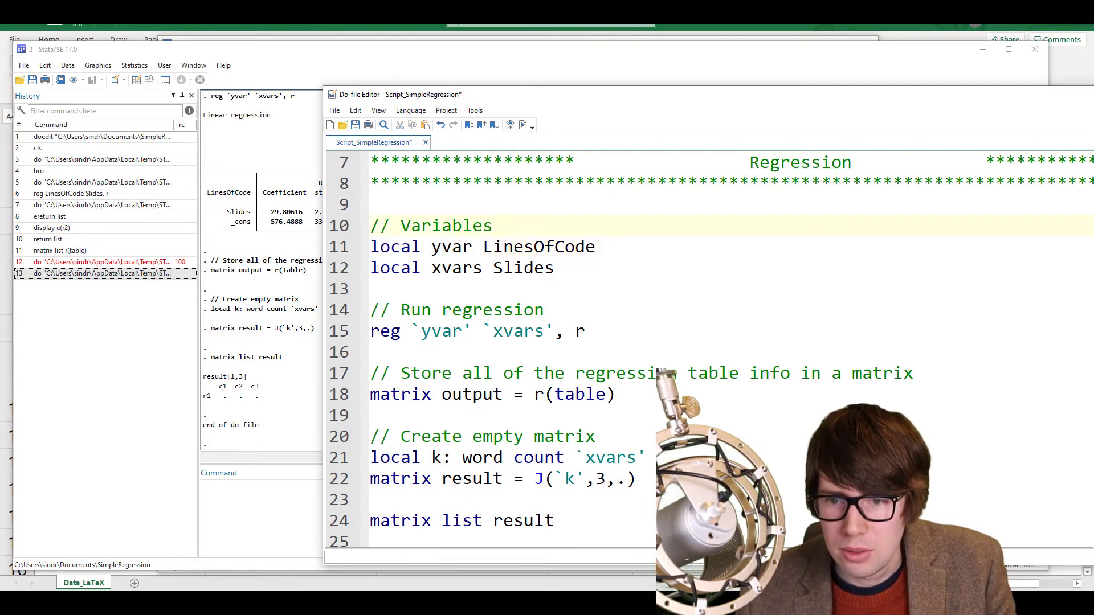
drag(370, 247, 592, 252)
scroll(547, 292, down, 1)
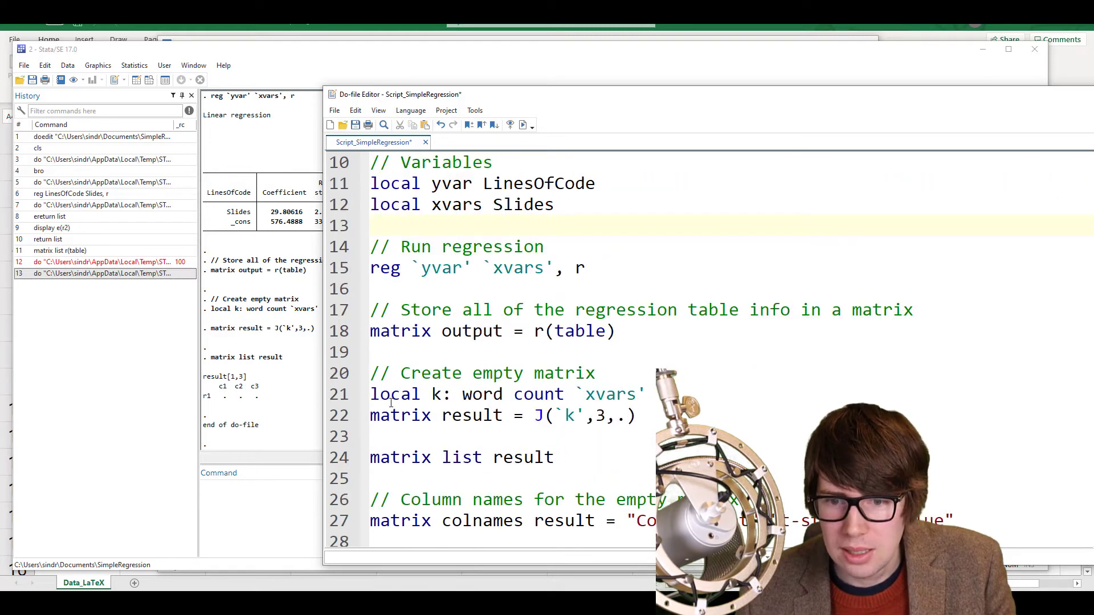
drag(377, 289, 371, 268)
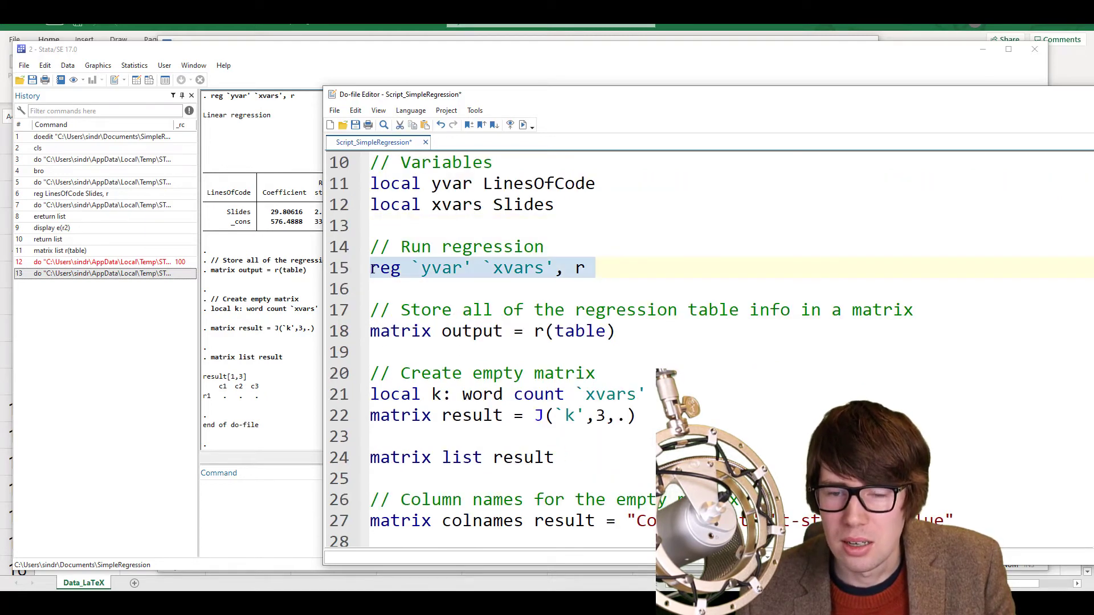
scroll(420, 397, up, 2)
key(Up)
key(Up)
drag(383, 413, 361, 299)
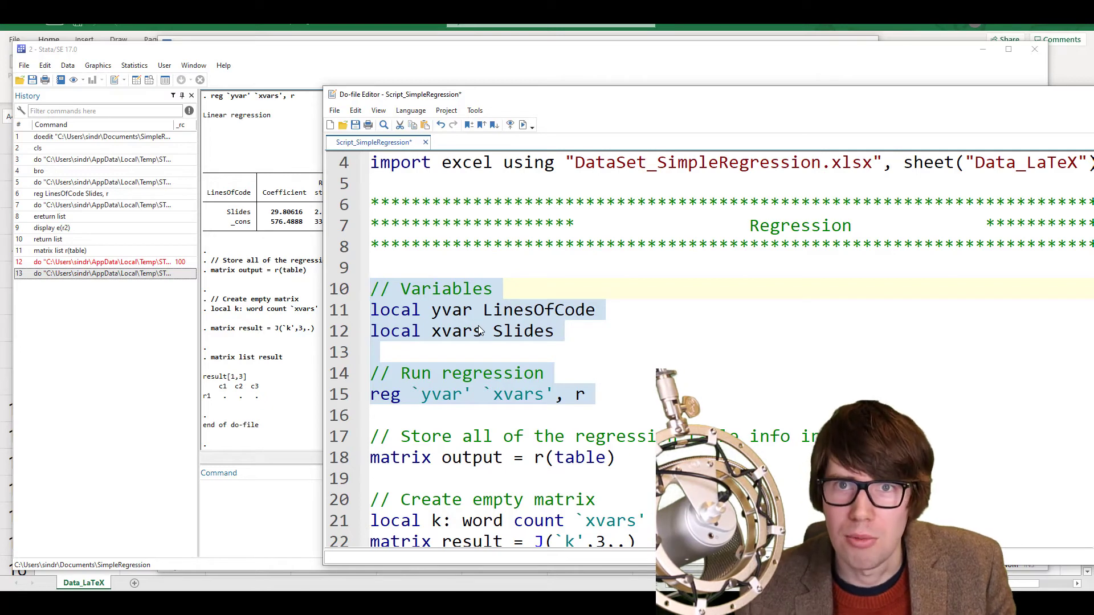
click(472, 352)
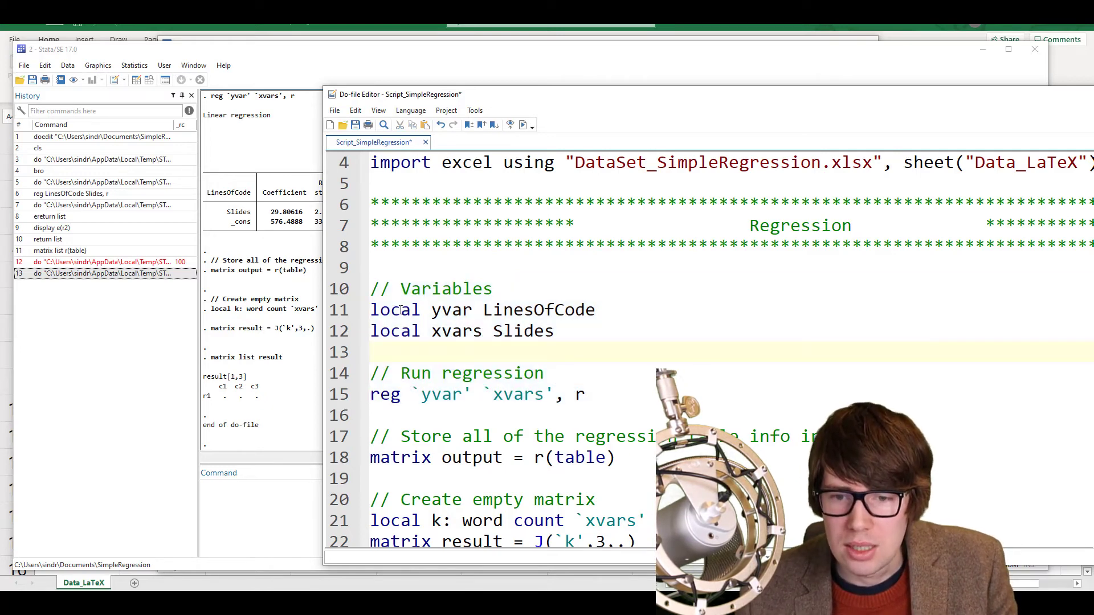
Write global on the empty line 9 above the Variables comment, and delete it again
click(388, 268)
text(global)
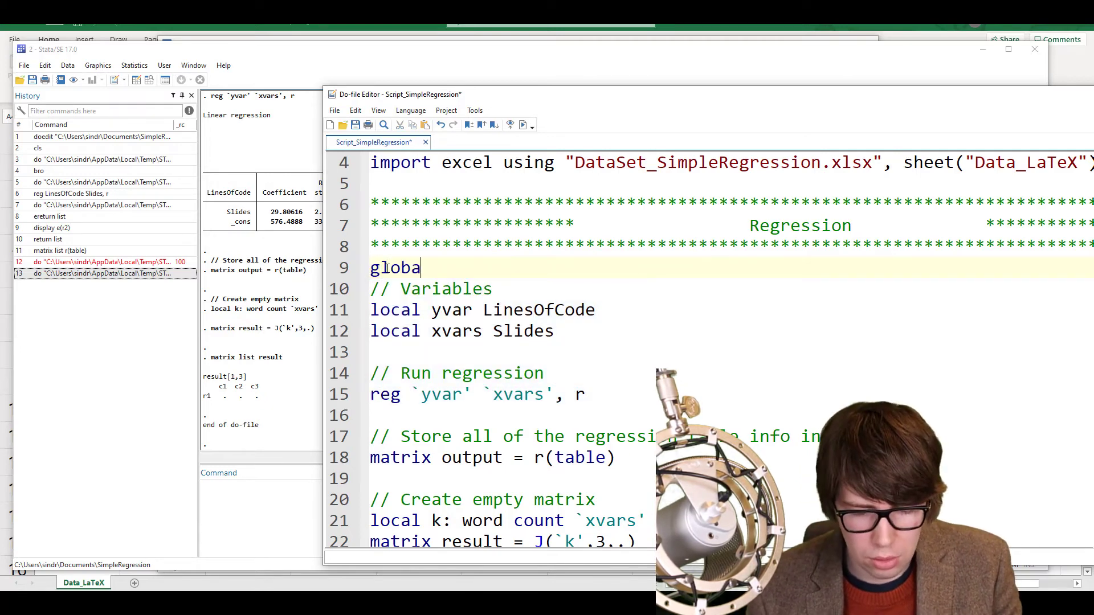
key(shift+Home)
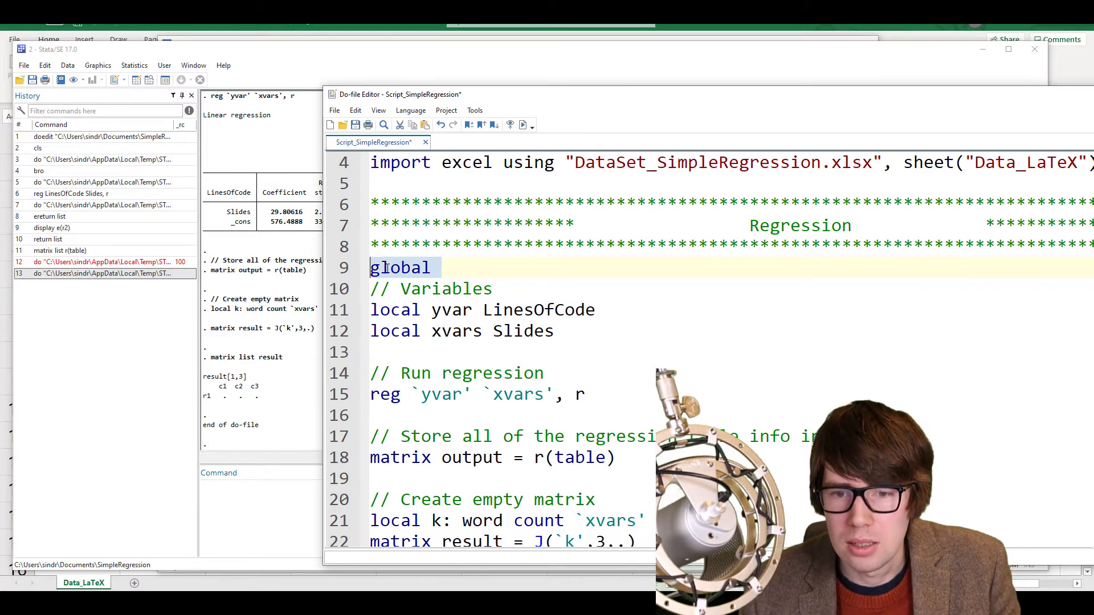
key(BackSpace)
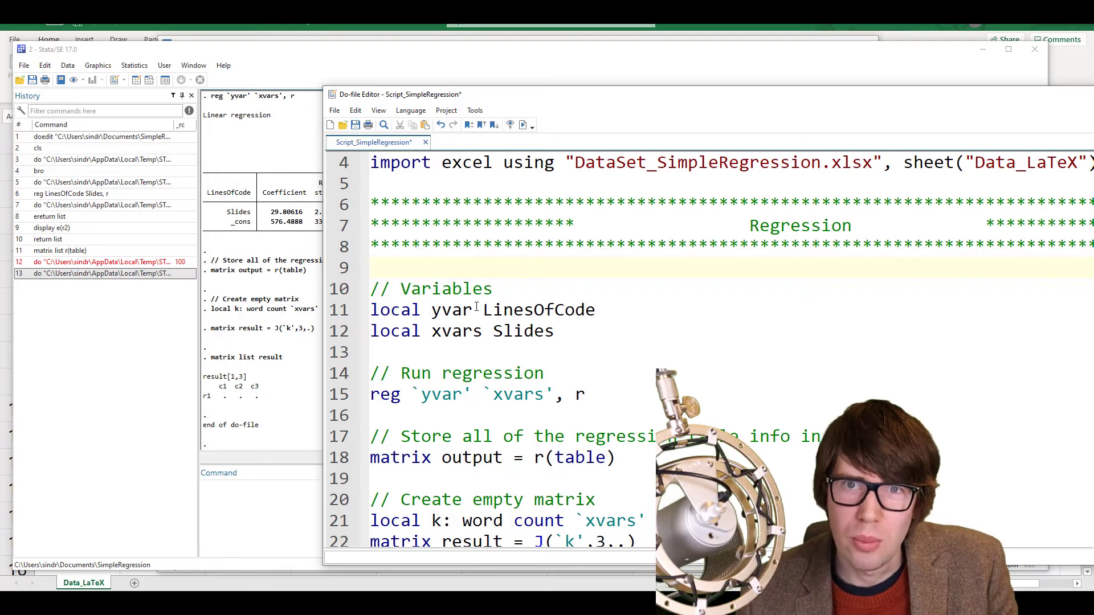
Examine the matrix colnames command on line 27, highlighting colnames, the result matrix and the three column names
scroll(572, 320, down, 3)
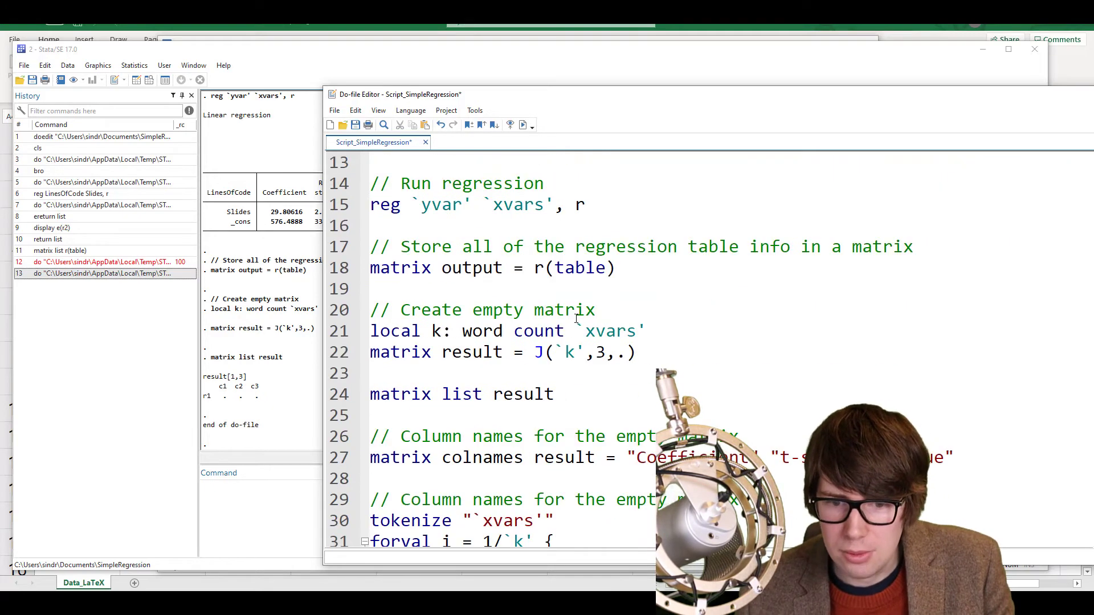
scroll(544, 301, down, 1)
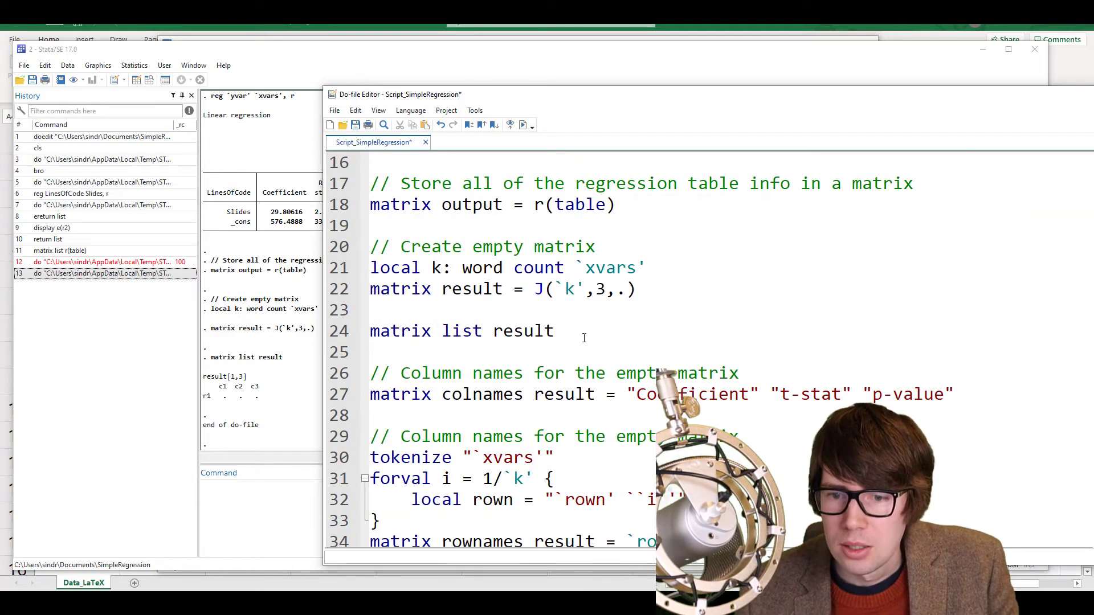
scroll(450, 393, down, 1)
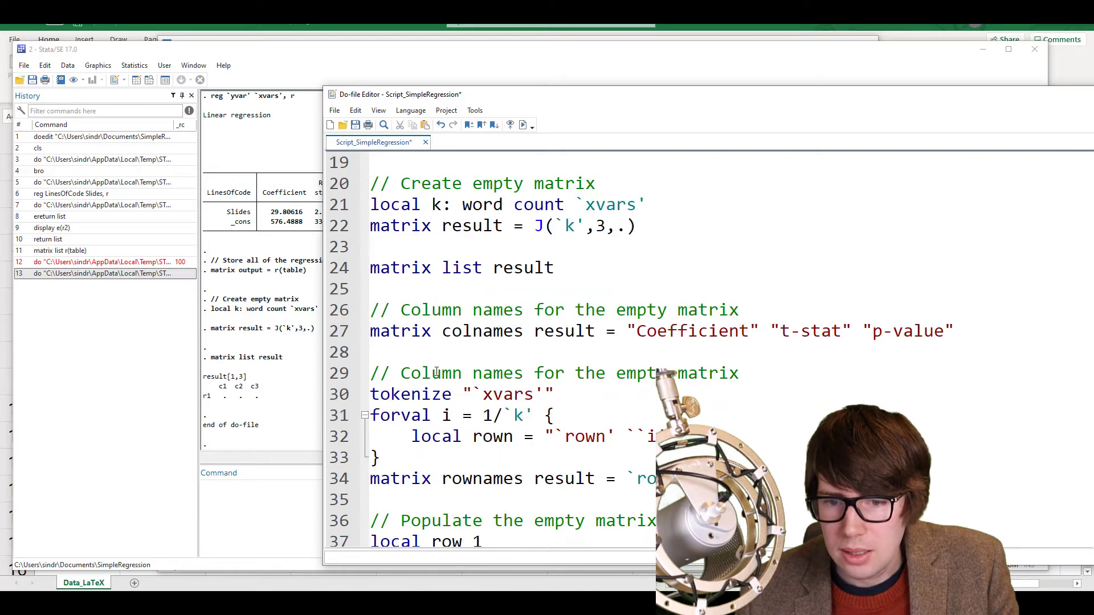
click(549, 357)
drag(443, 332, 523, 332)
double_click(414, 332)
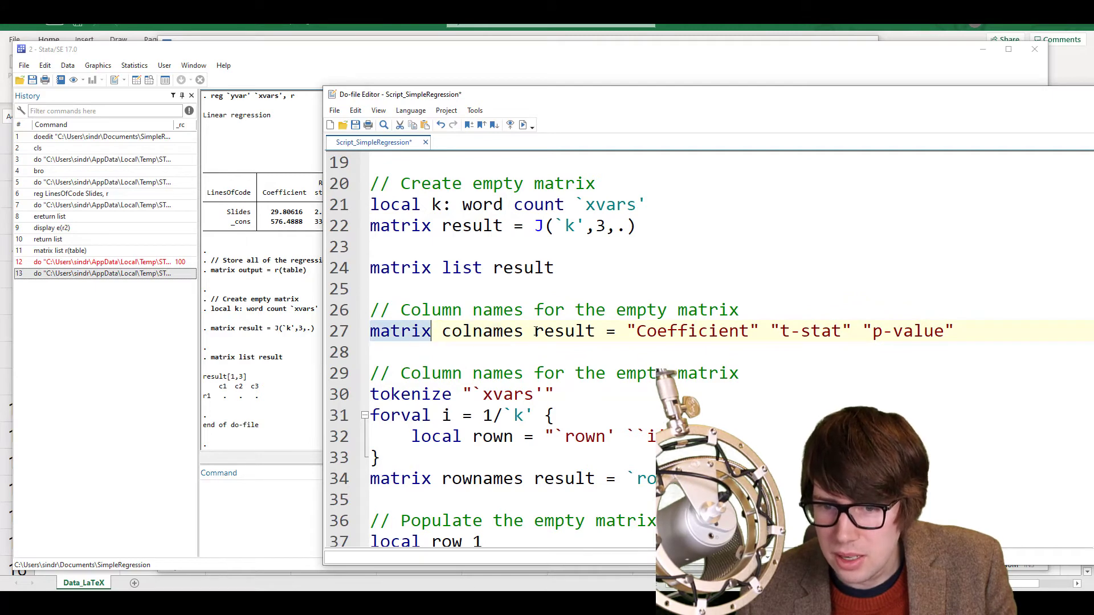
double_click(579, 331)
click(765, 365)
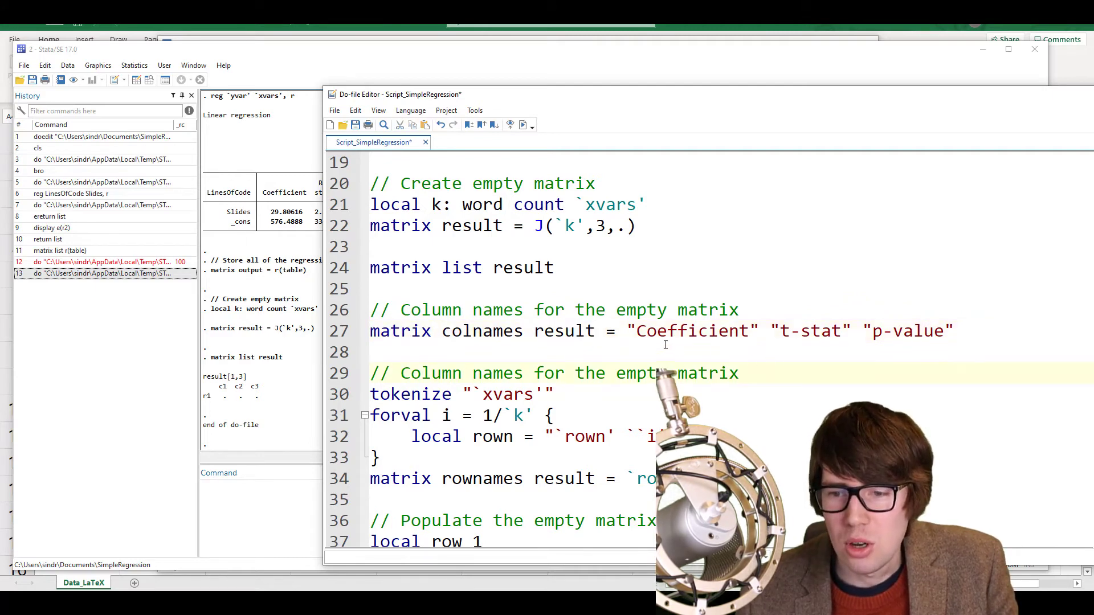
drag(633, 328, 959, 332)
Move the matrix list result line from line 24 to below the matrix colnames command, with a blank line between them
drag(367, 288, 363, 272)
key(ctrl+x)
click(393, 327)
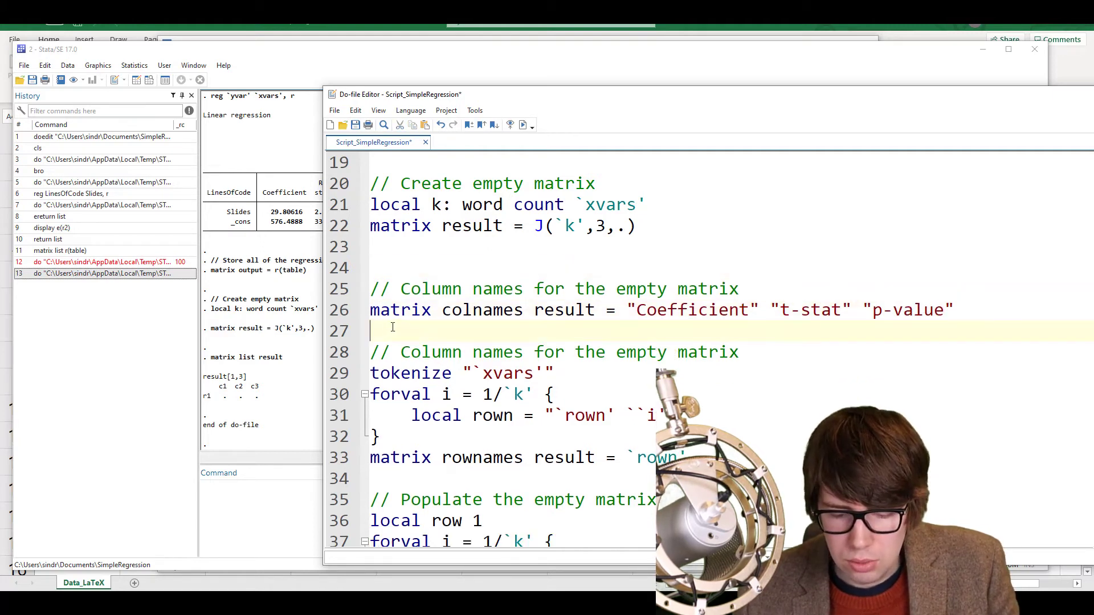
key(Return)
key(Return)
key(ctrl+v)
scroll(394, 296, up, 5)
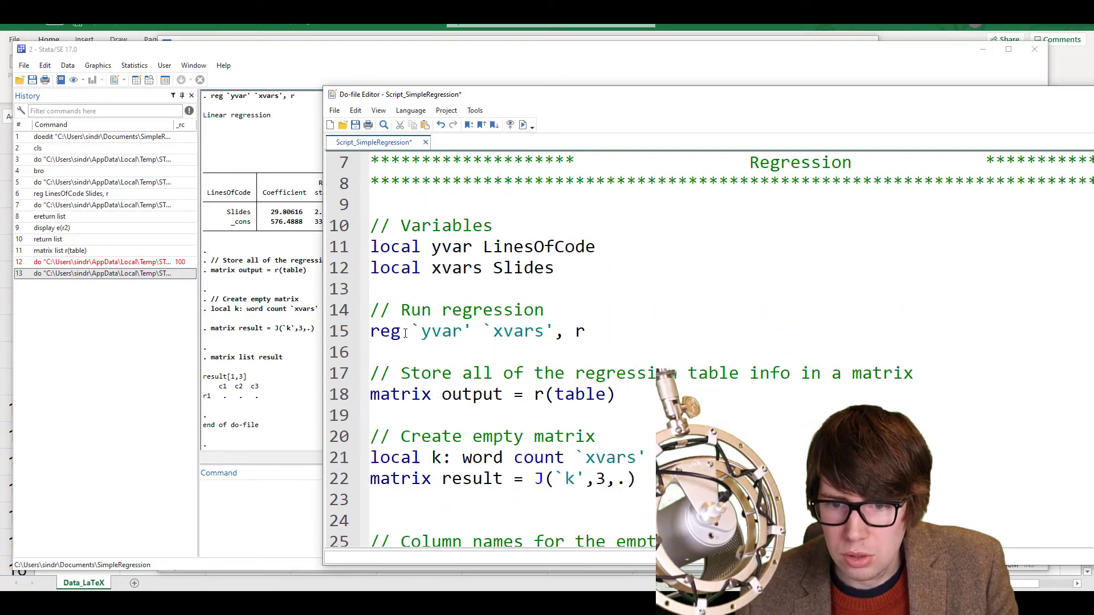
Run the do-file lines from the variable locals through matrix list result and check the listed matrix in the results
click(397, 268)
key(ctrl+shift+End)
key(ctrl+d)
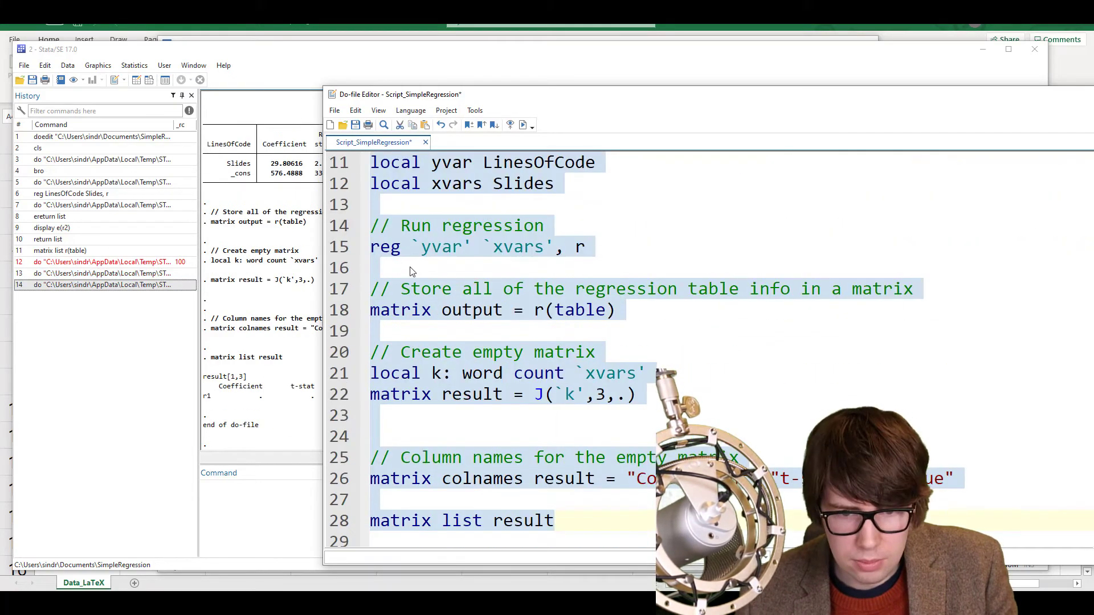
click(249, 417)
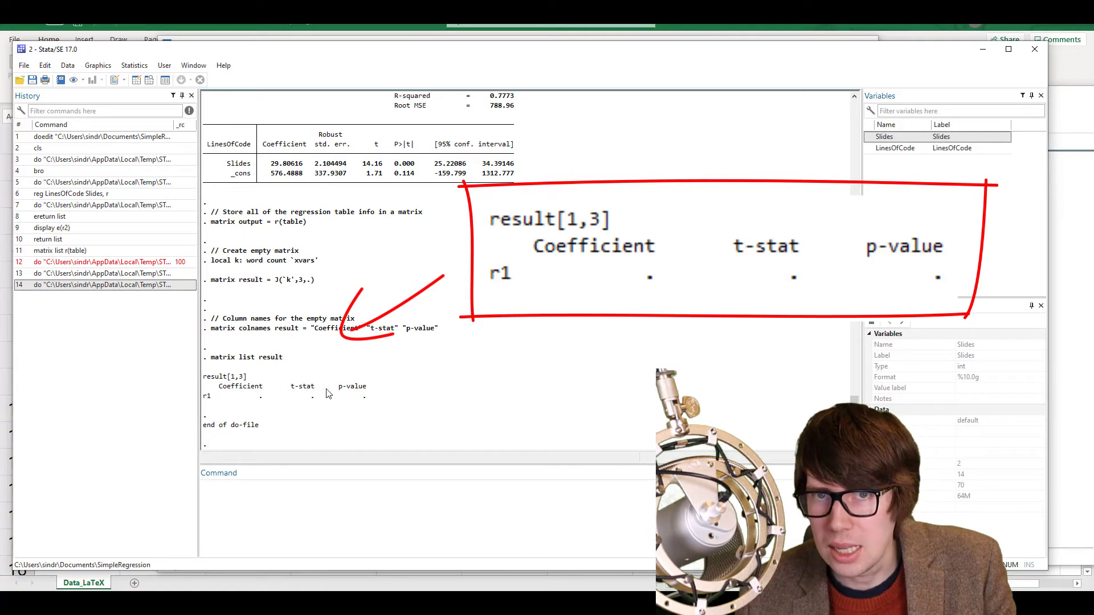
Return to the do-file editor and move the matrix list result line from line 28 to below the matrix rownames command, keeping blank lines around it
mouse_move(538, 604)
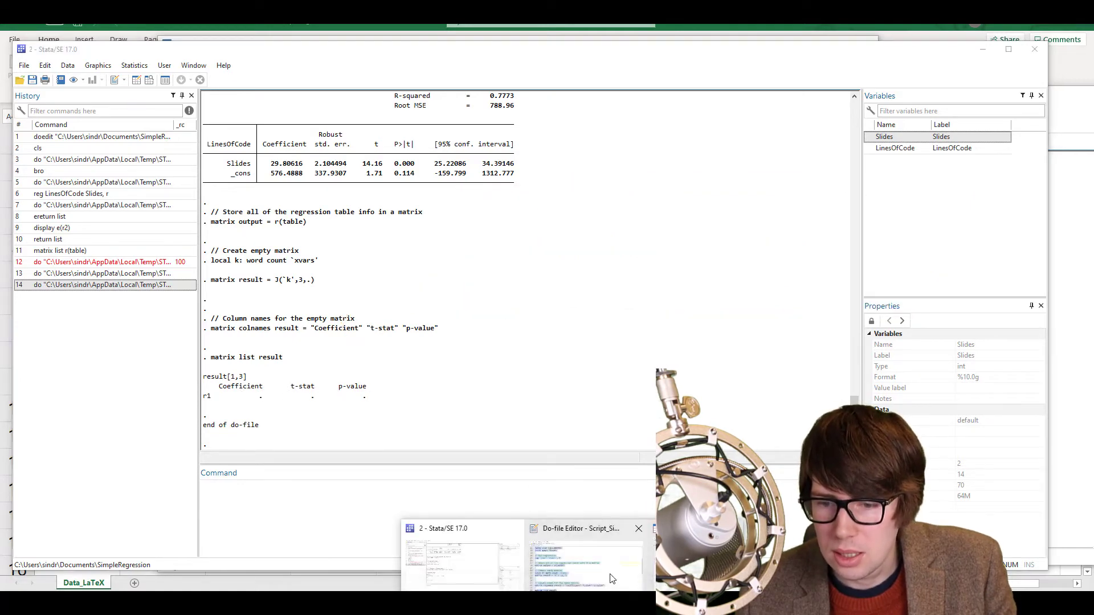
click(560, 523)
click(499, 444)
scroll(500, 444, down, 3)
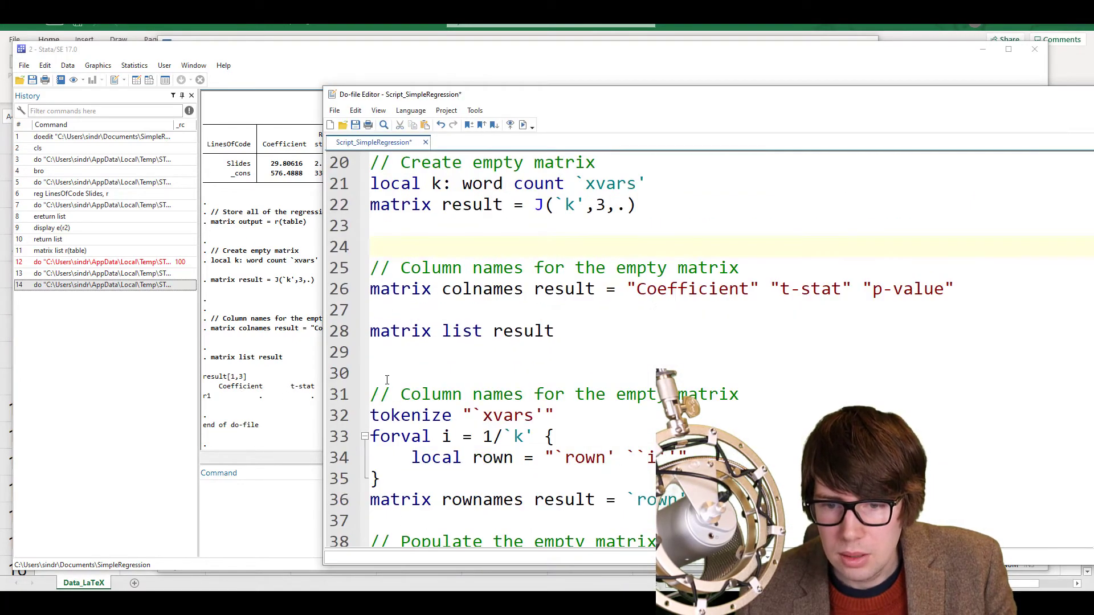
drag(369, 349, 368, 334)
key(BackSpace)
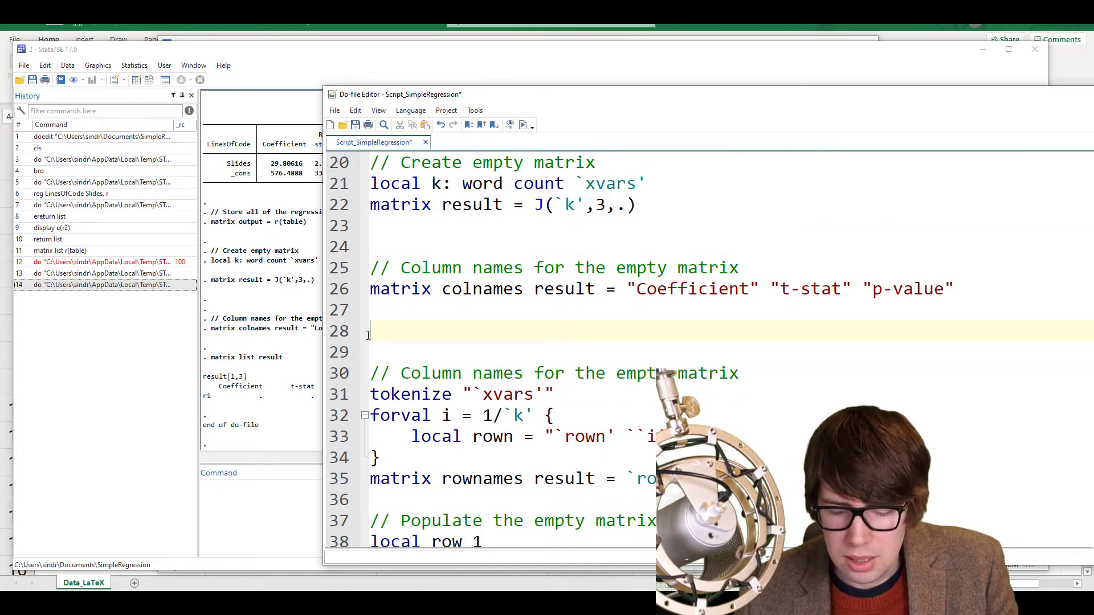
key(BackSpace)
key(Delete)
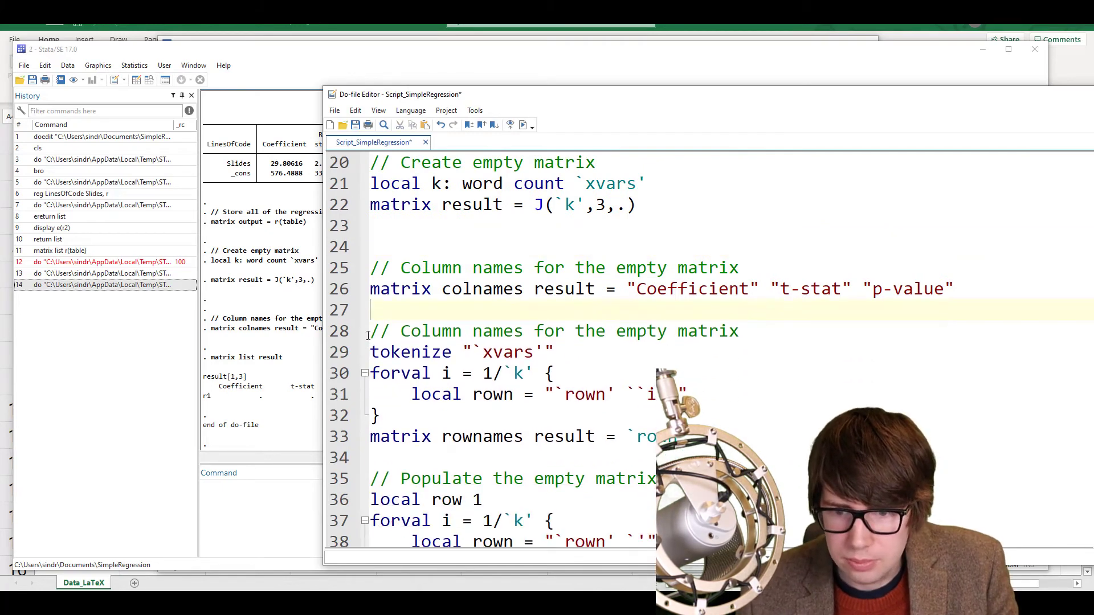
scroll(382, 342, down, 2)
click(396, 331)
key(Return)
key(Return)
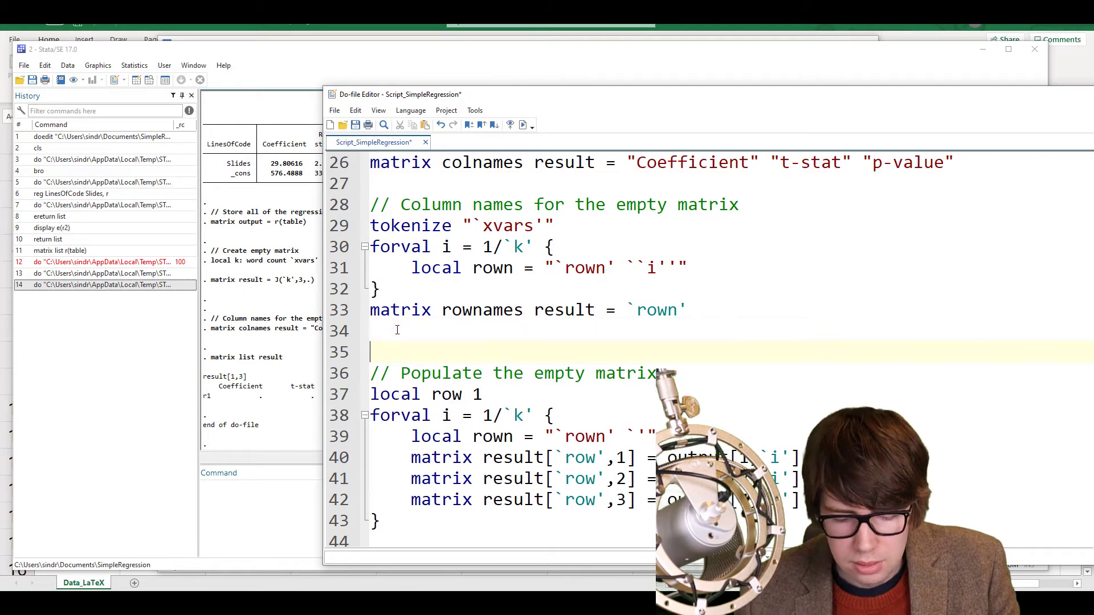
key(Up)
key(ctrl+v)
scroll(554, 297, up, 1)
Write the macro `1' on a new line below the tokenize command, change its number to 2 and 3, and remove it again
drag(569, 283, 370, 289)
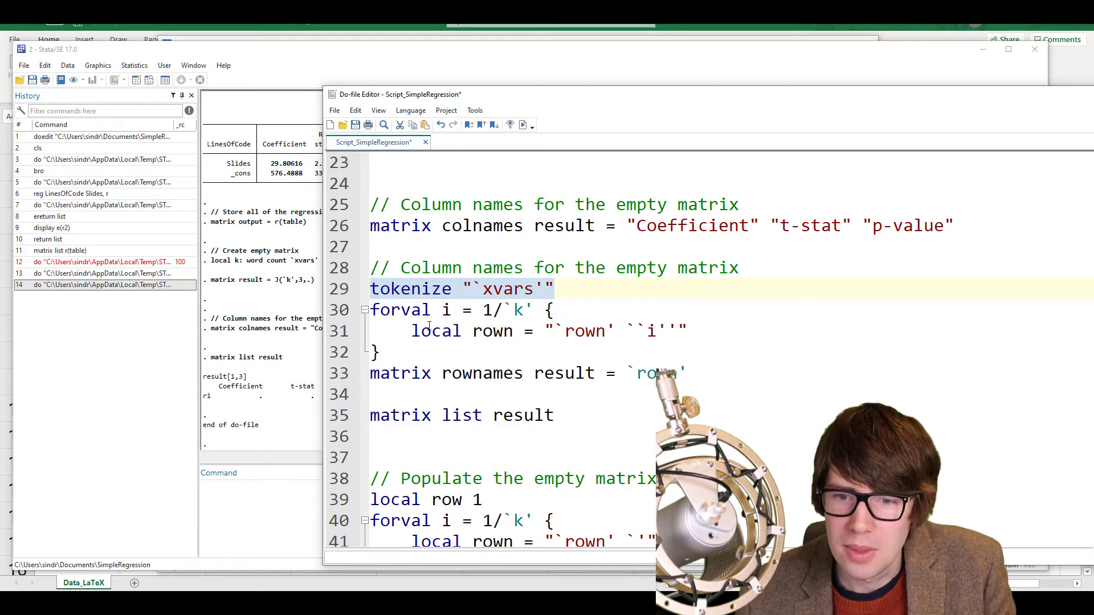
click(591, 299)
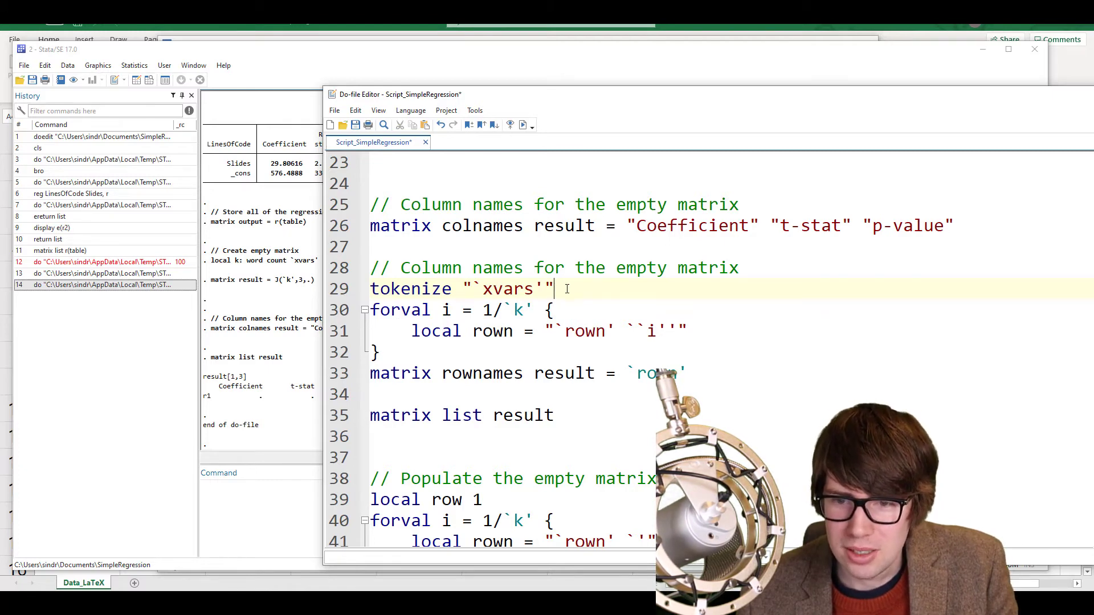
key(Return)
key(Return)
key(Up)
text(`')
key(Left)
text(1)
key(Right)
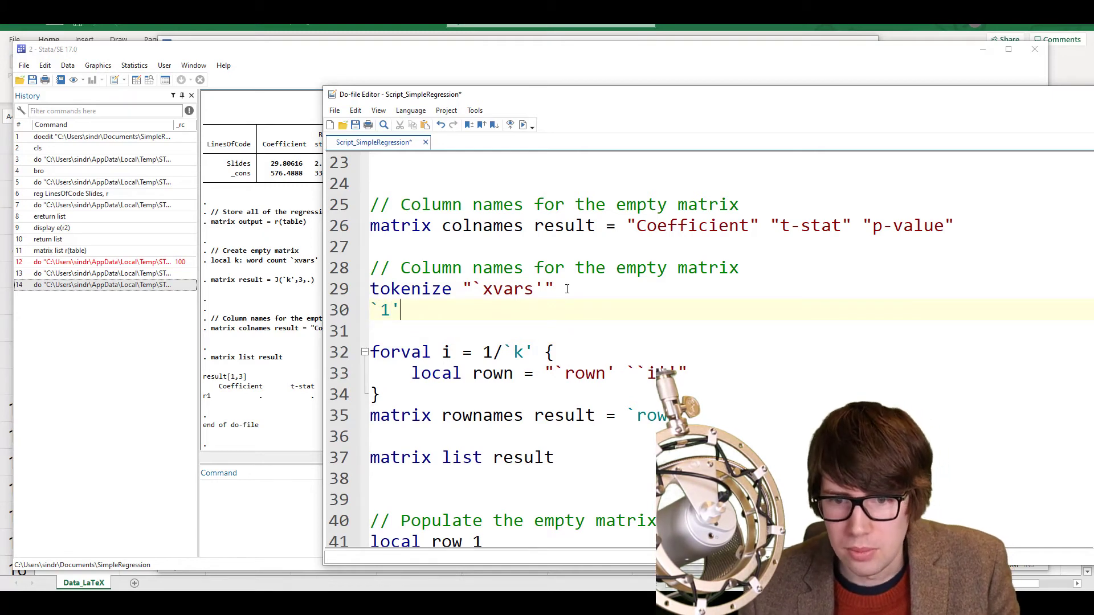
key(shift+Left)
text(2)
key(Right)
key(Left)
key(shift+Left)
text(3)
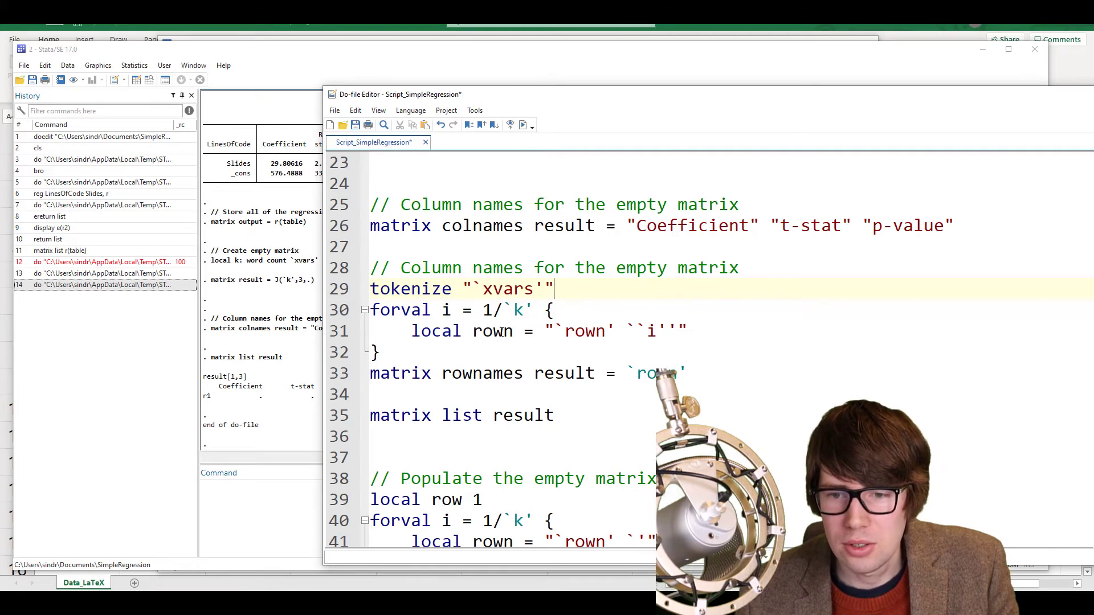
Examine local k in the forval loop on line 30, tracing it to the word count and result matrix lines and the xvars local
double_click(516, 310)
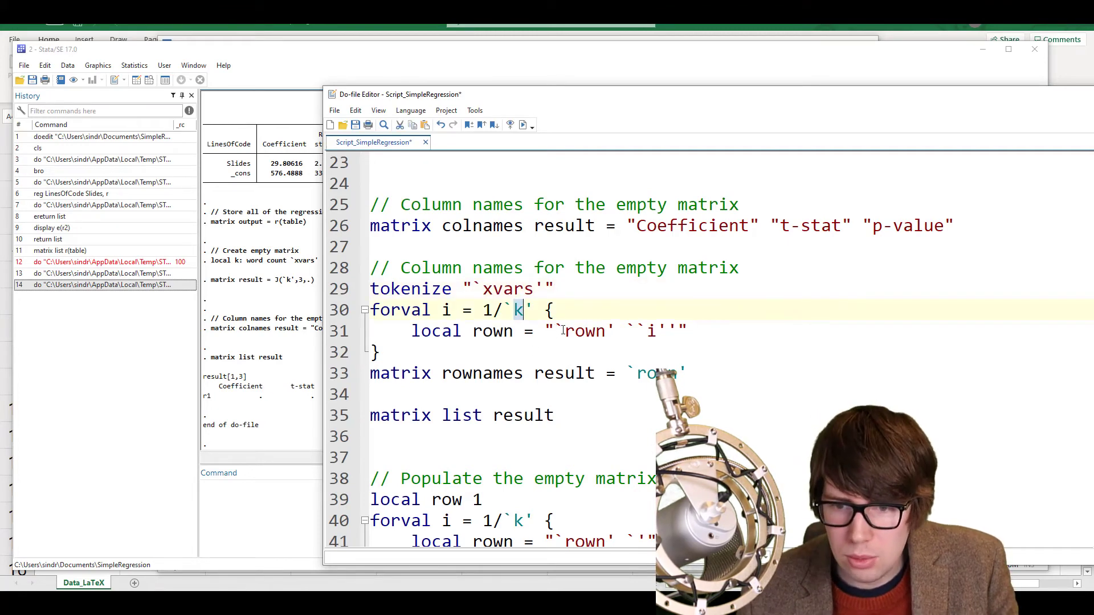
scroll(563, 330, up, 3)
click(641, 331)
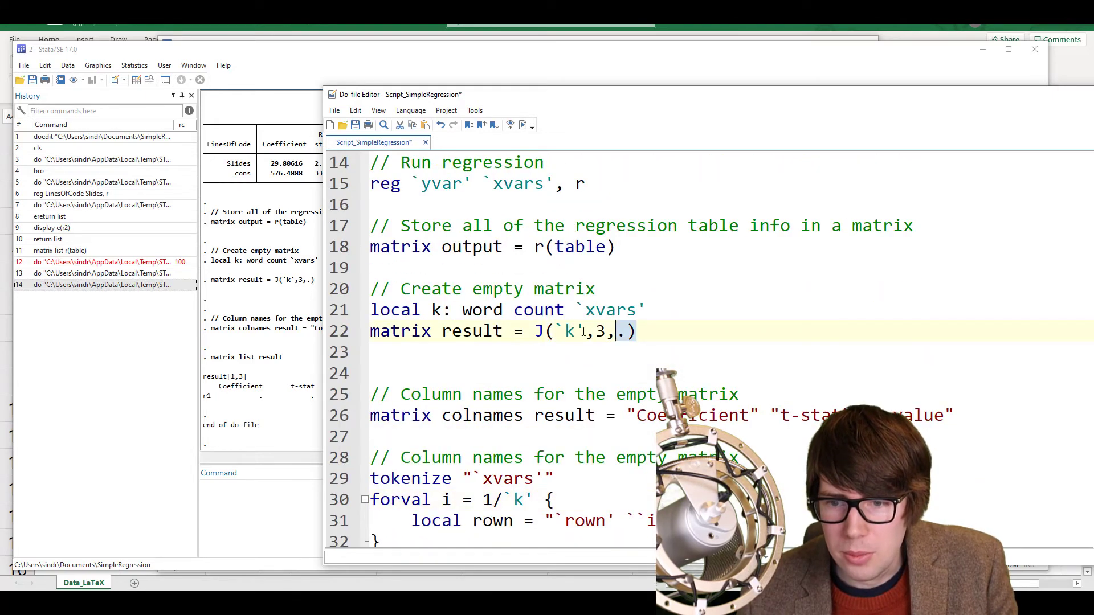
key(shift+Home)
key(shift+Up)
scroll(520, 330, up, 3)
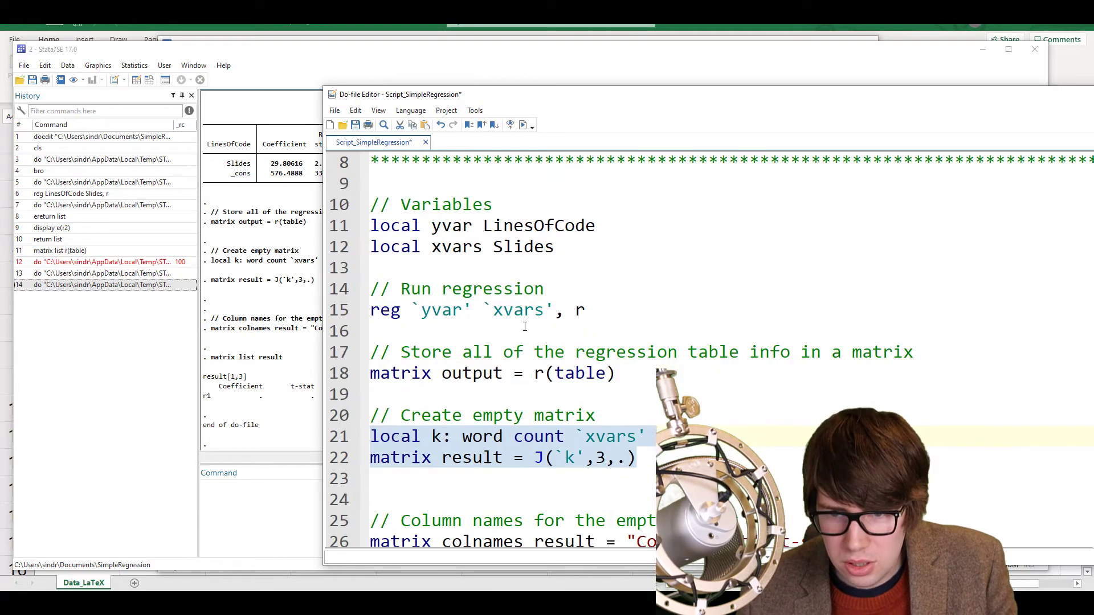
drag(558, 310, 371, 311)
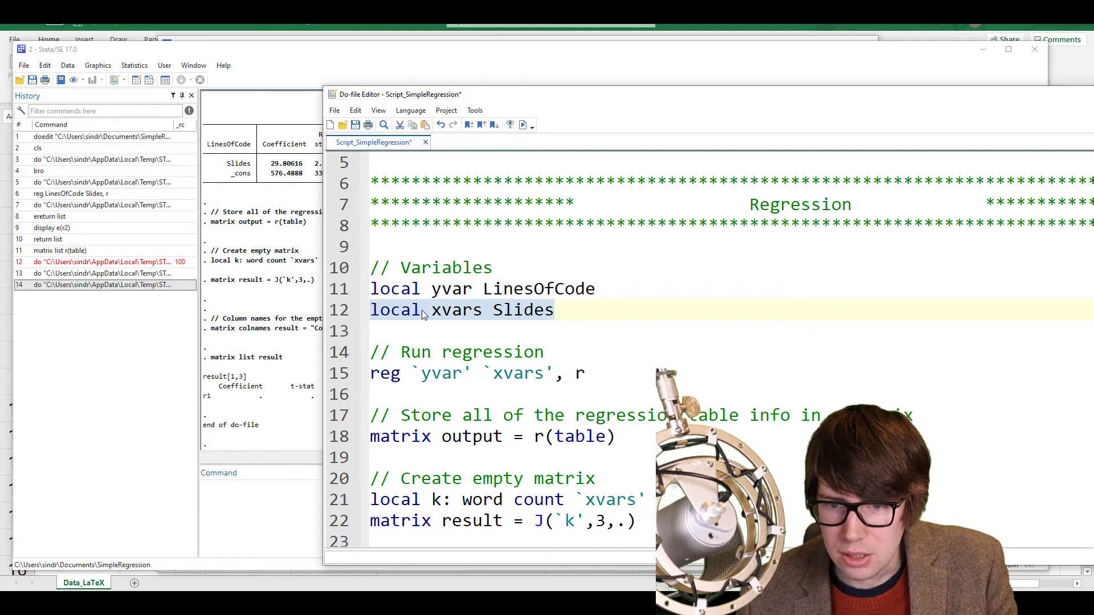
scroll(531, 314, down, 8)
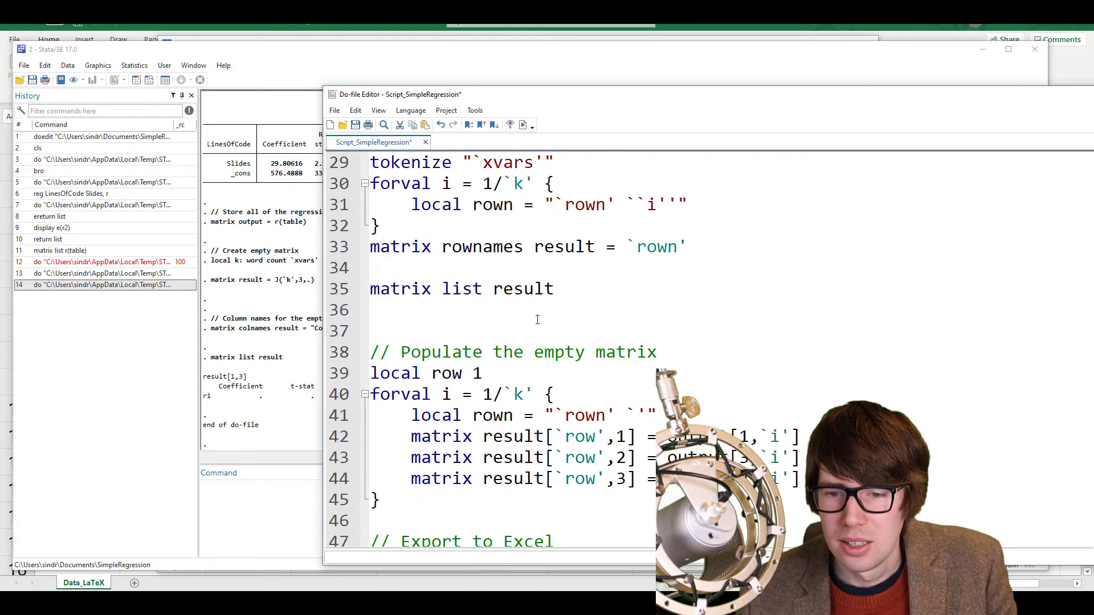
scroll(537, 320, up, 2)
click(439, 347)
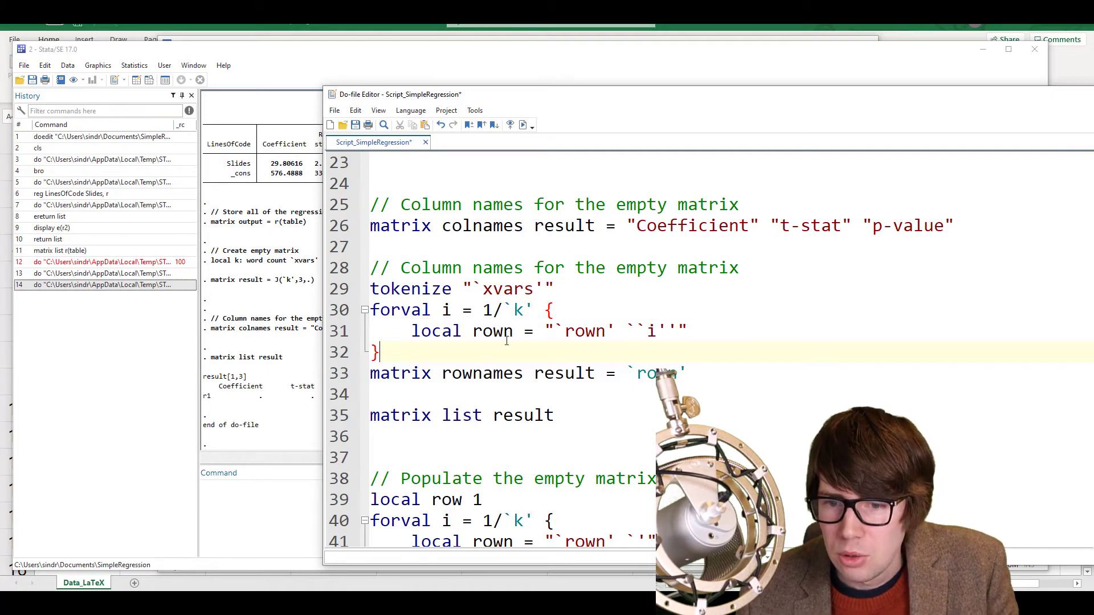
Examine the rown local inside the loop, the Slides variable in xvars, and the matrix rownames command on line 33
drag(472, 331, 514, 332)
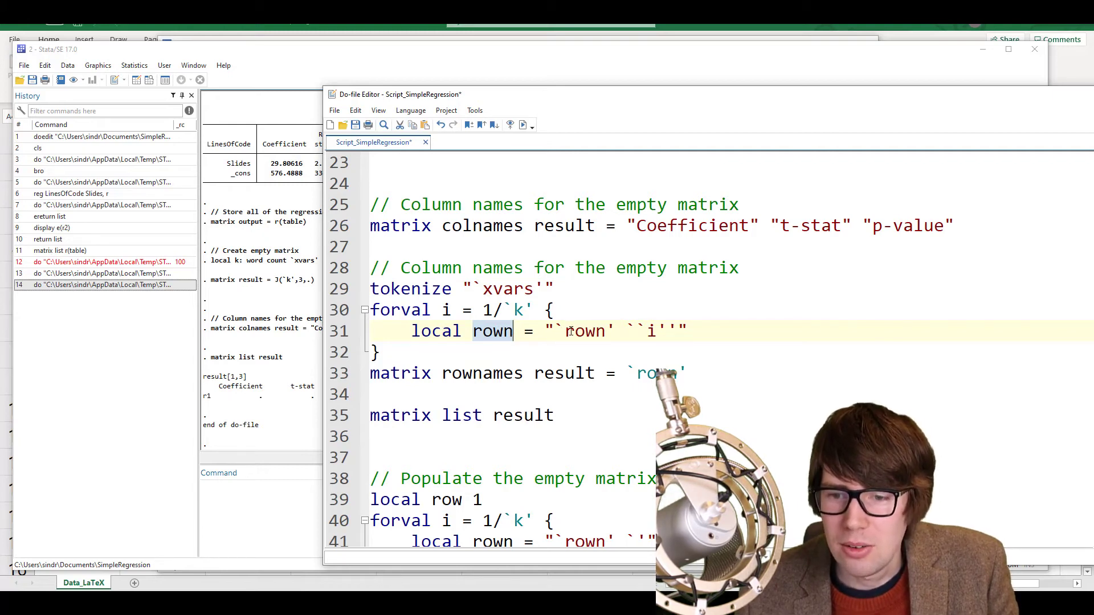
scroll(563, 330, up, 6)
double_click(518, 309)
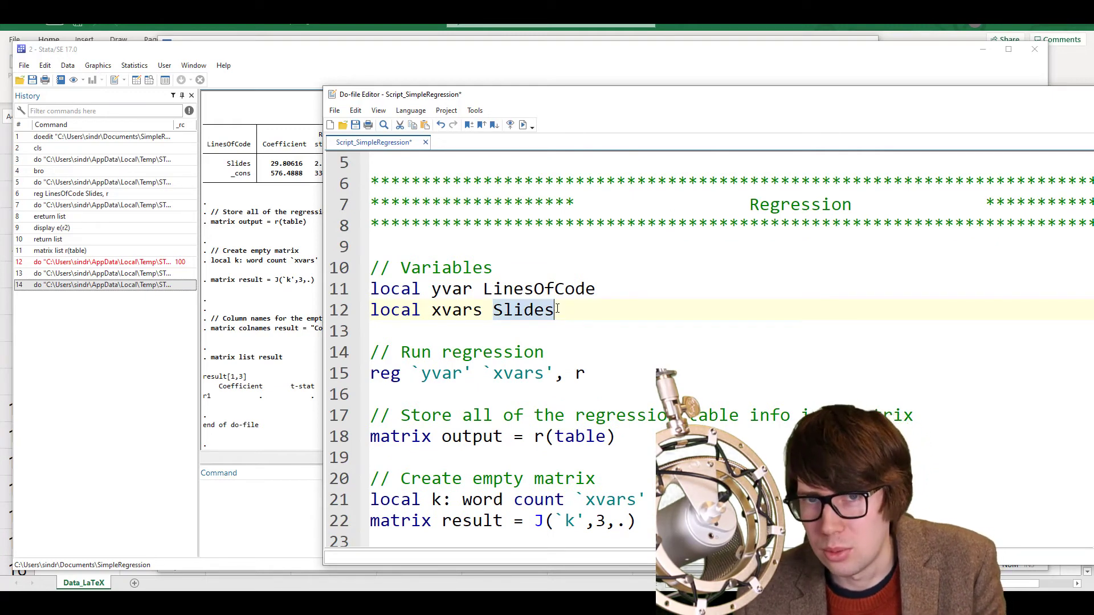
scroll(559, 311, down, 4)
scroll(436, 312, down, 1)
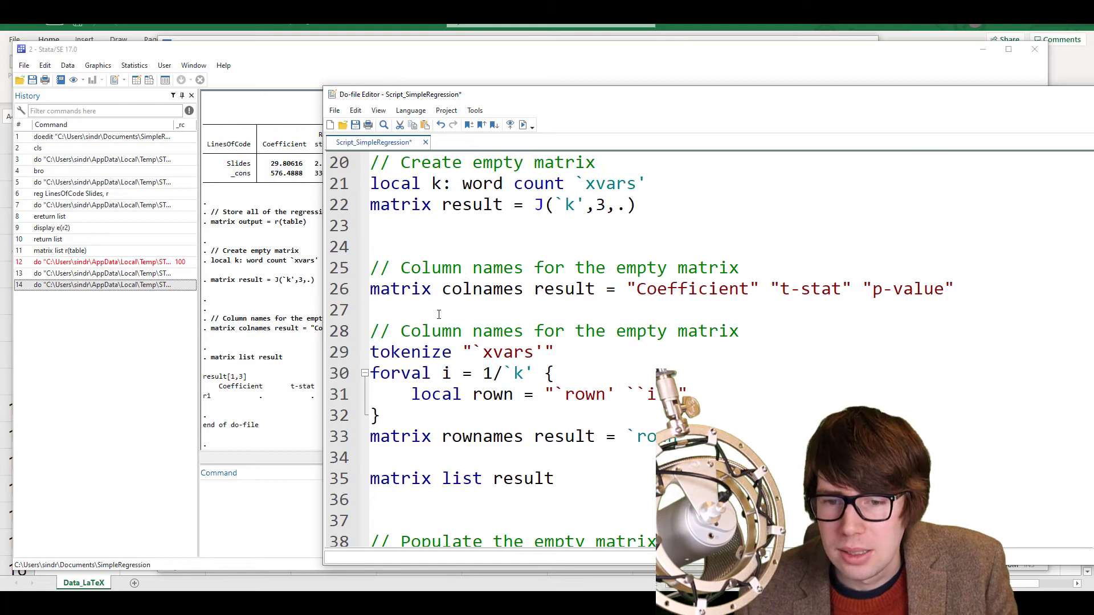
scroll(440, 314, up, 1)
scroll(424, 322, down, 3)
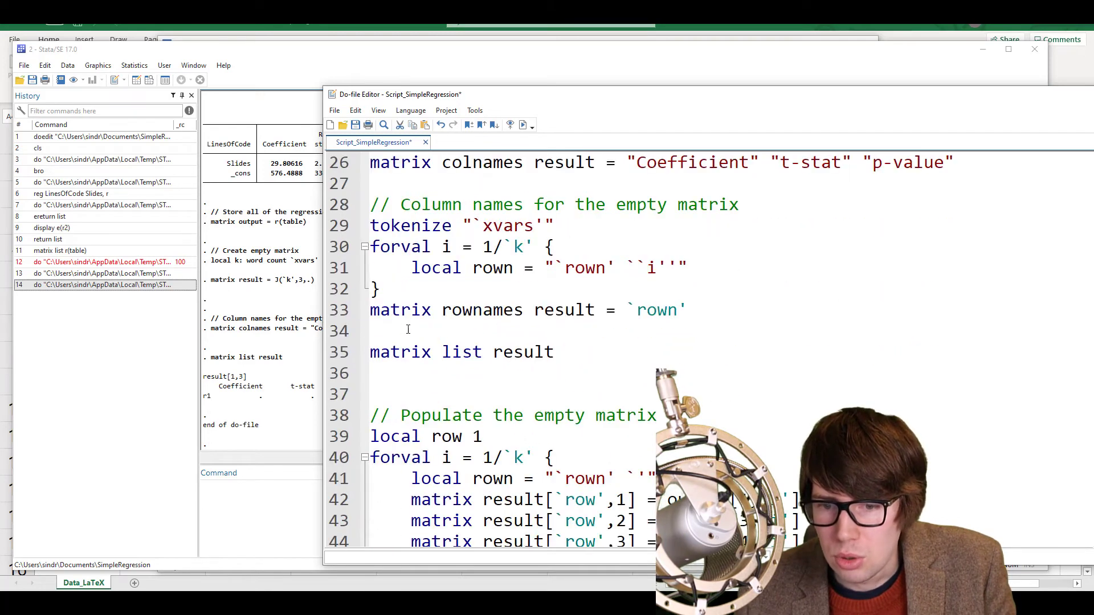
drag(370, 310, 688, 310)
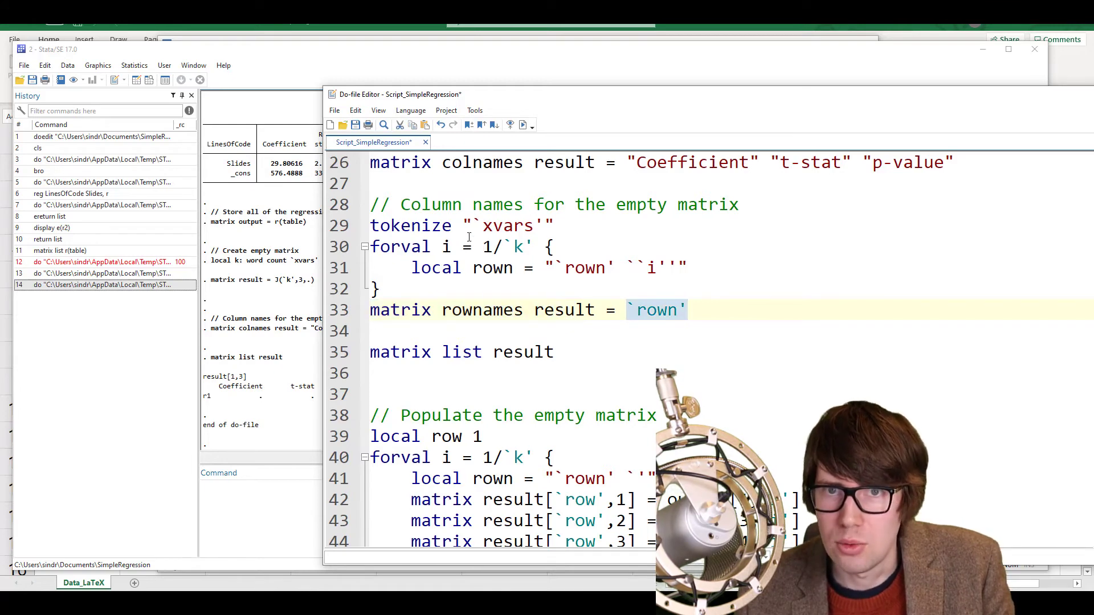
click(398, 330)
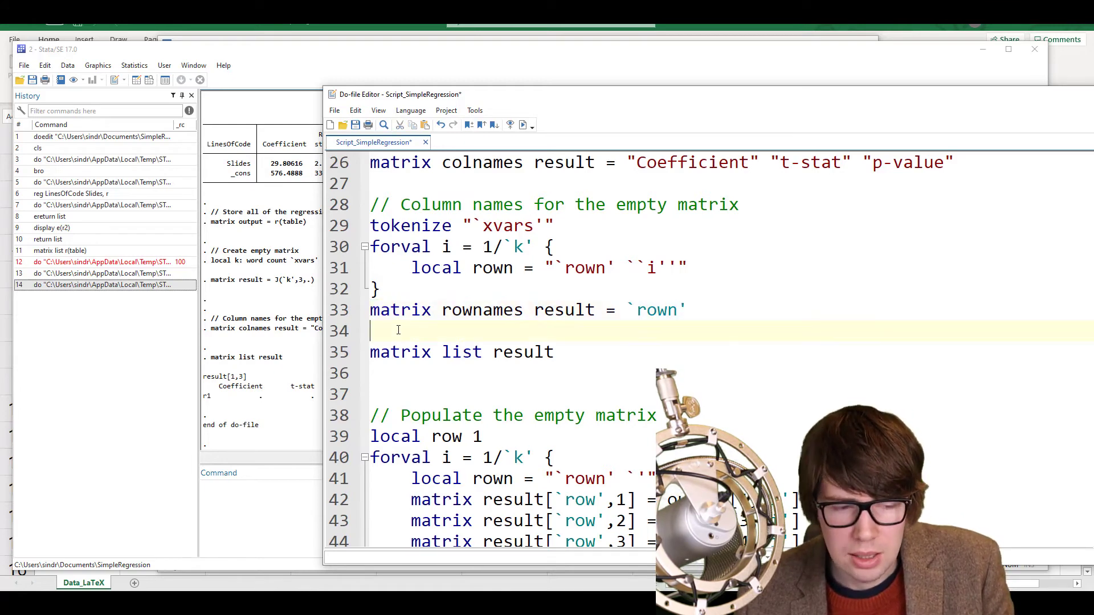
Rerun the do-file code through matrix list result on line 35 and check the matrix's row and column names in the results
click(393, 368)
scroll(401, 229, up, 6)
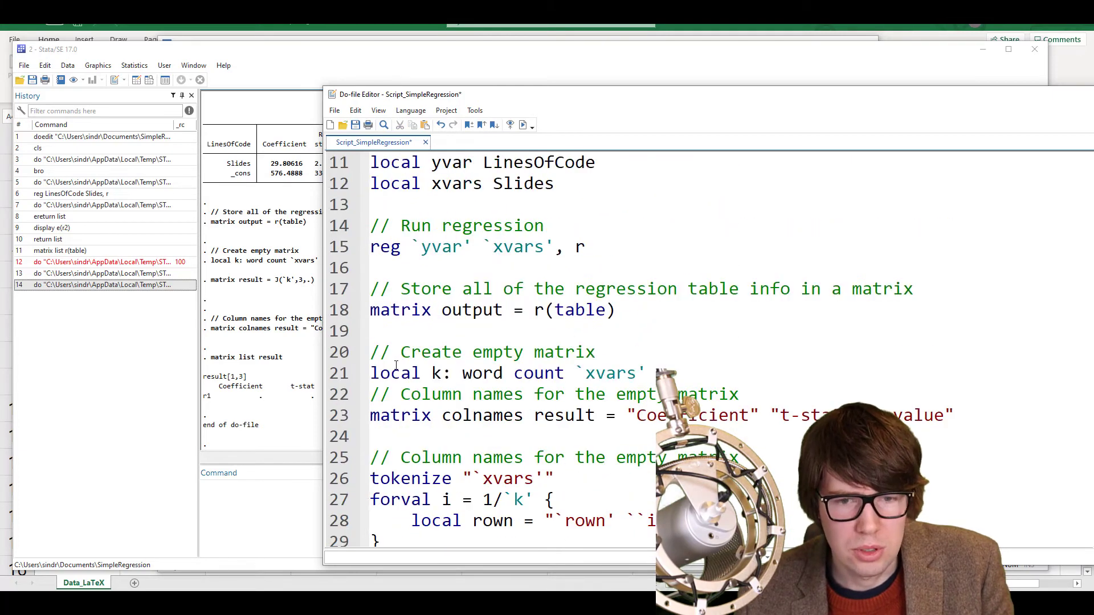
drag(396, 188, 555, 520)
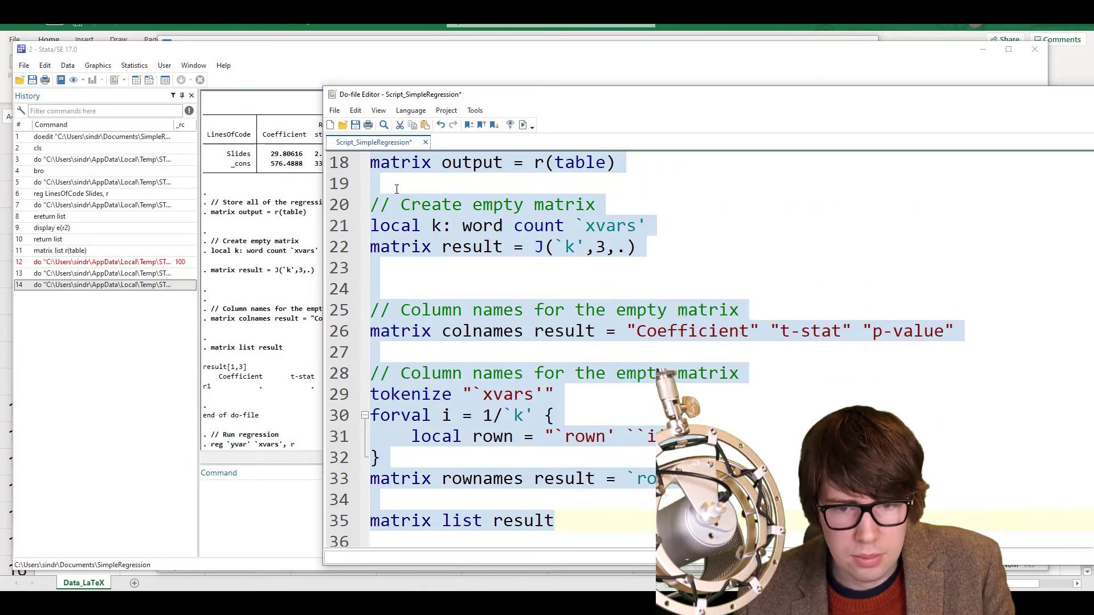
key(ctrl+d)
click(293, 382)
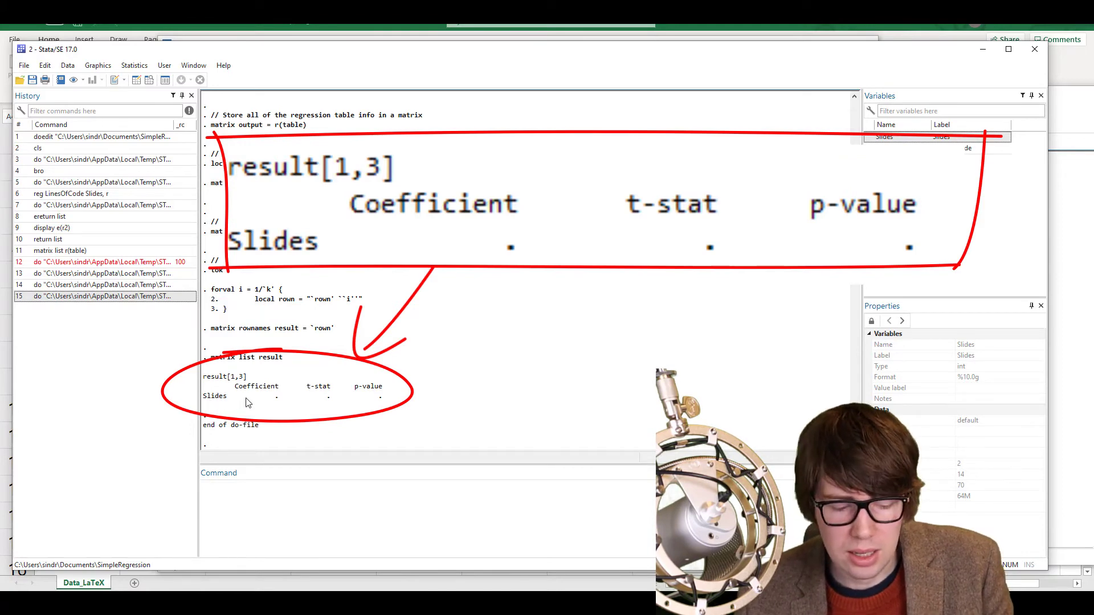
Return to the do-file editor and delete the local rown line from the forval loop under the Populate the empty matrix comment
click(587, 613)
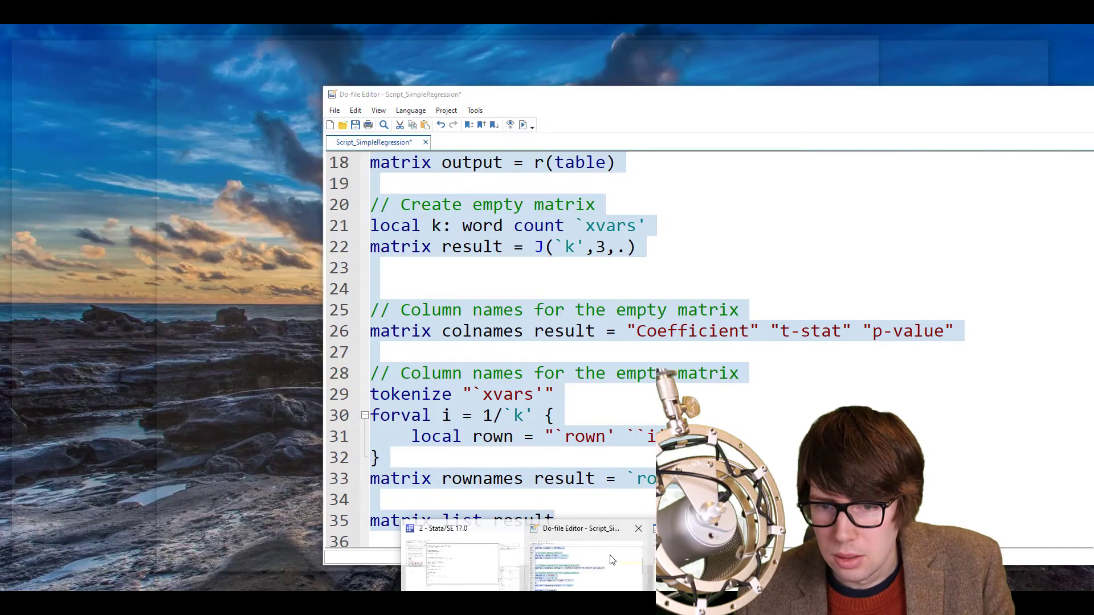
click(610, 560)
scroll(523, 438, down, 2)
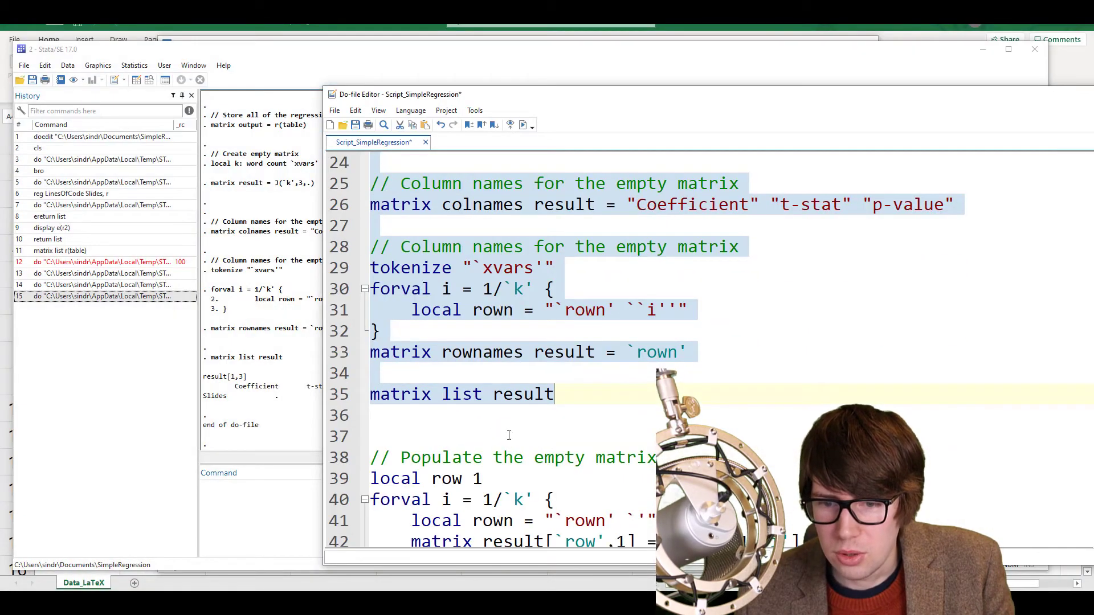
click(523, 438)
scroll(523, 438, down, 3)
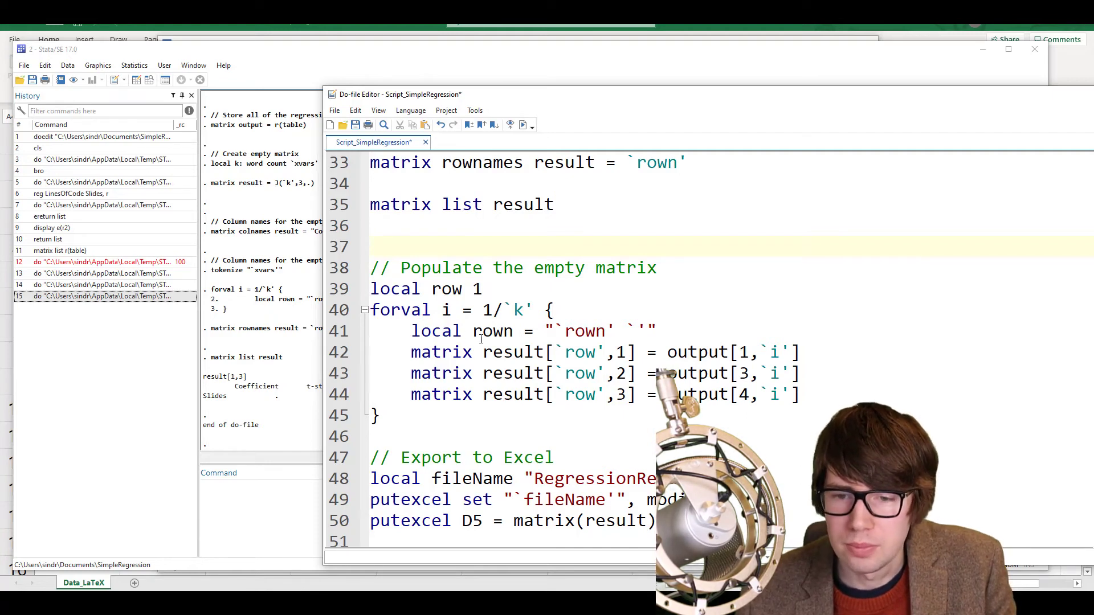
drag(370, 310, 554, 314)
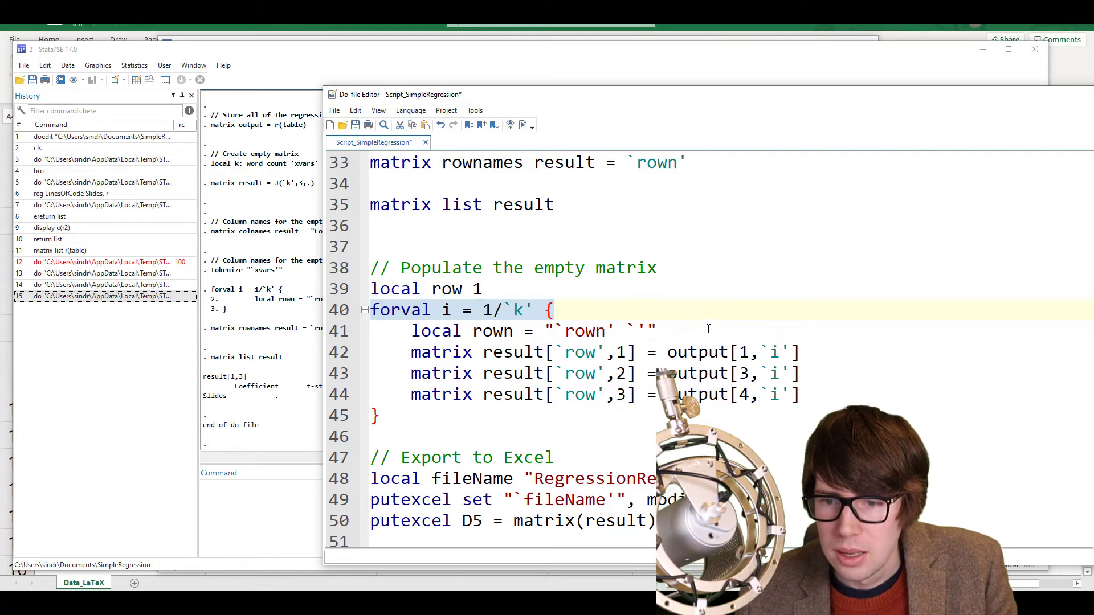
click(628, 323)
scroll(591, 376, up, 1)
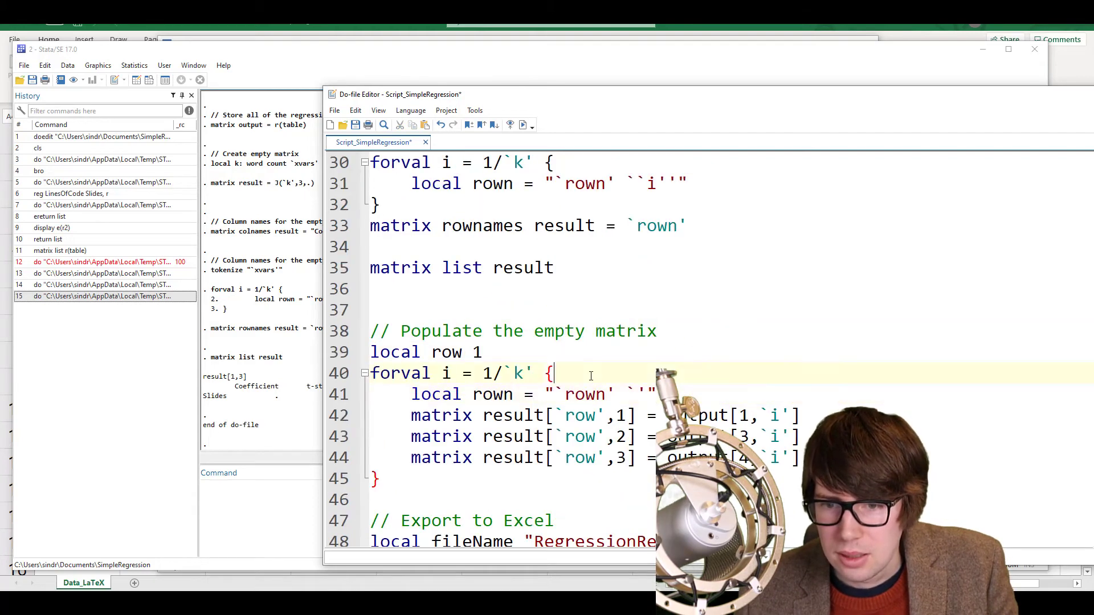
key(Home)
key(shift+Down)
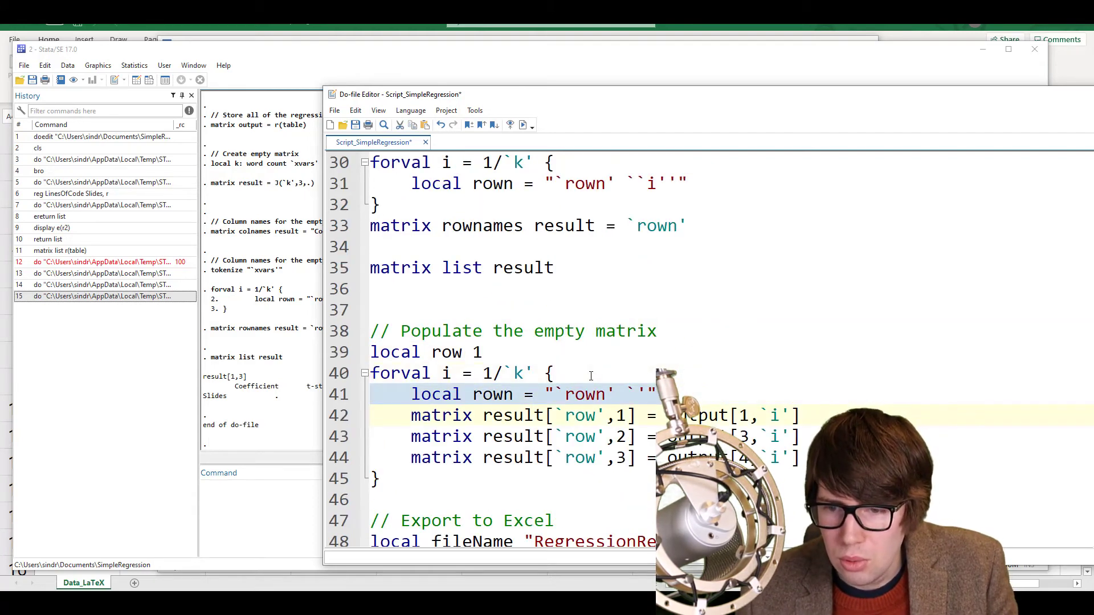
key(Delete)
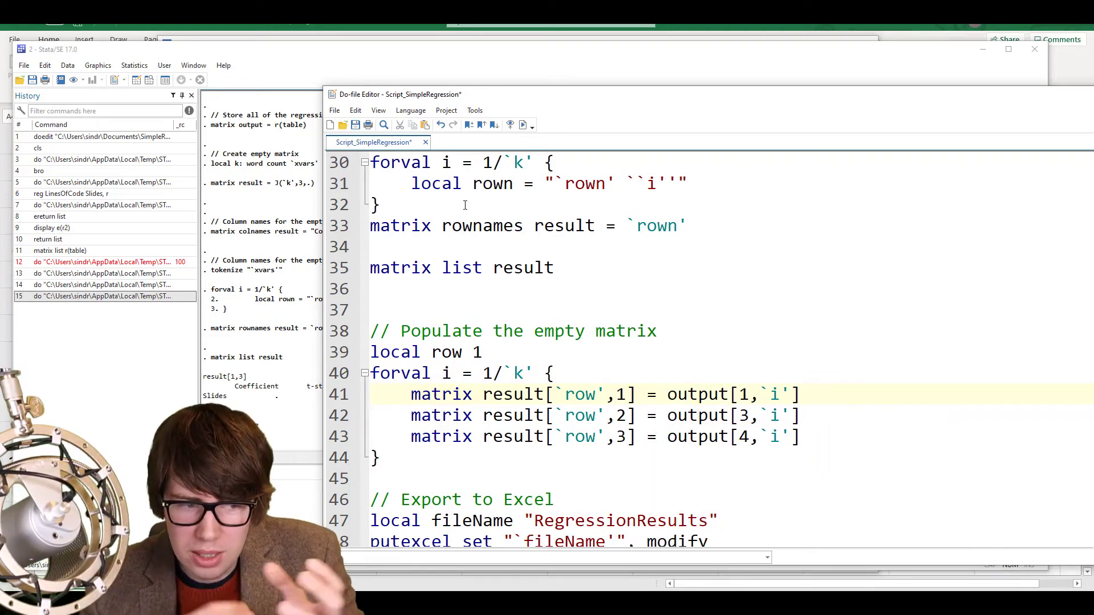
scroll(436, 211, up, 1)
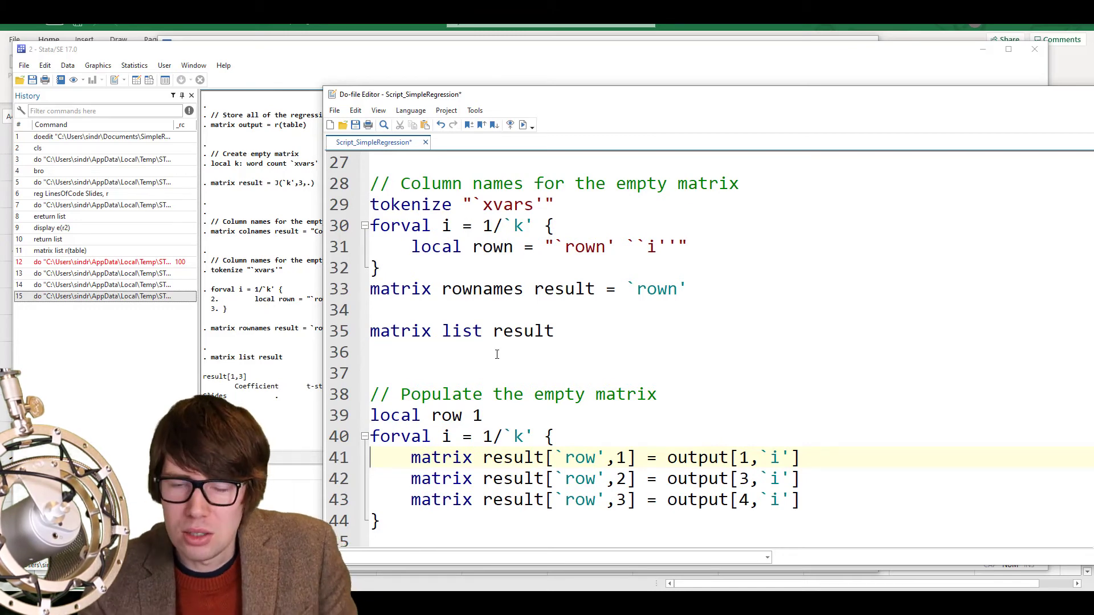
scroll(540, 358, down, 3)
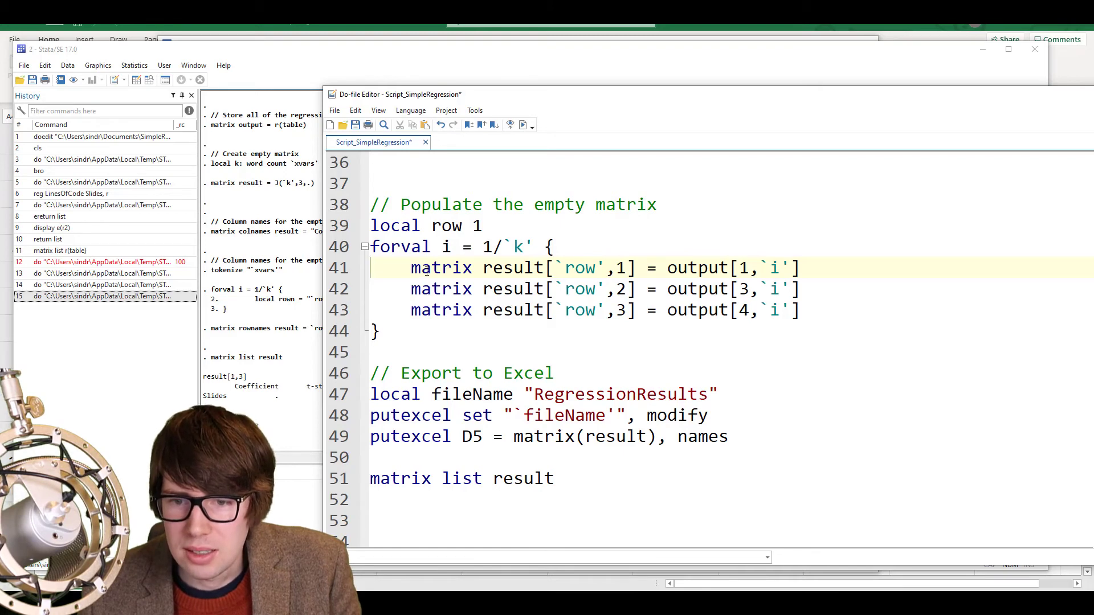
Examine the three matrix result lines inside the forval loop under the Populate the empty matrix comment
drag(372, 267, 808, 259)
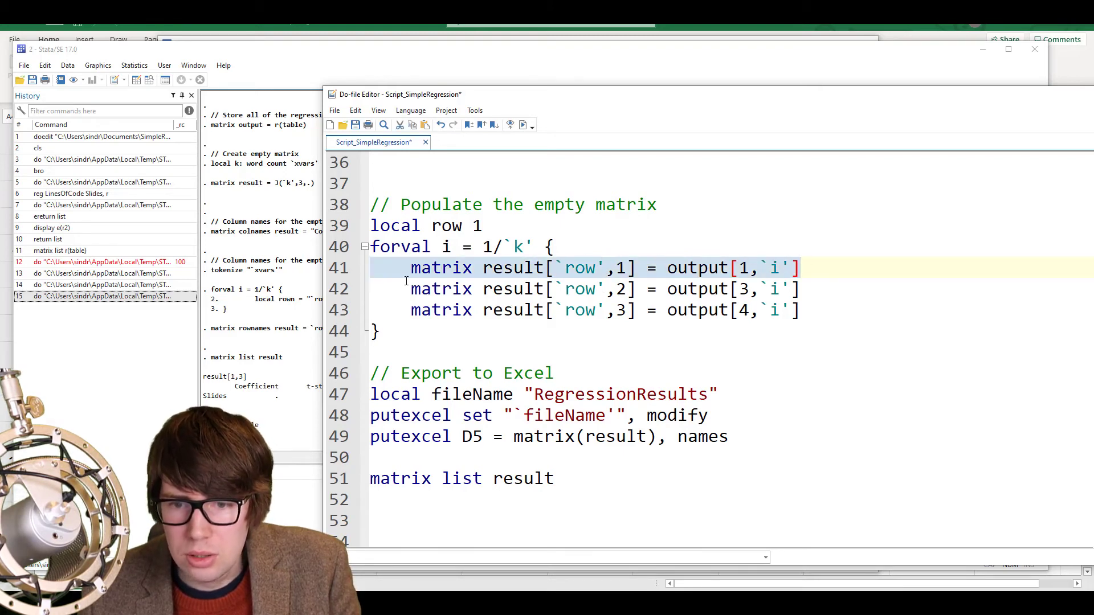
drag(374, 289, 805, 293)
drag(371, 310, 800, 313)
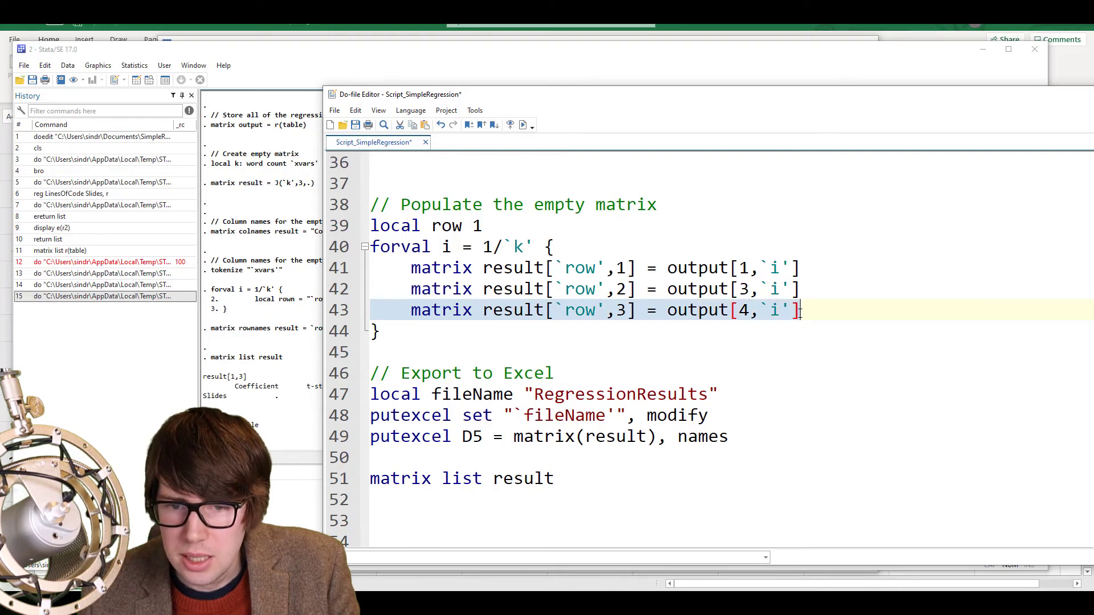
Switch to the main Stata window and run matrix list r(table) to list the stored regression table
click(275, 374)
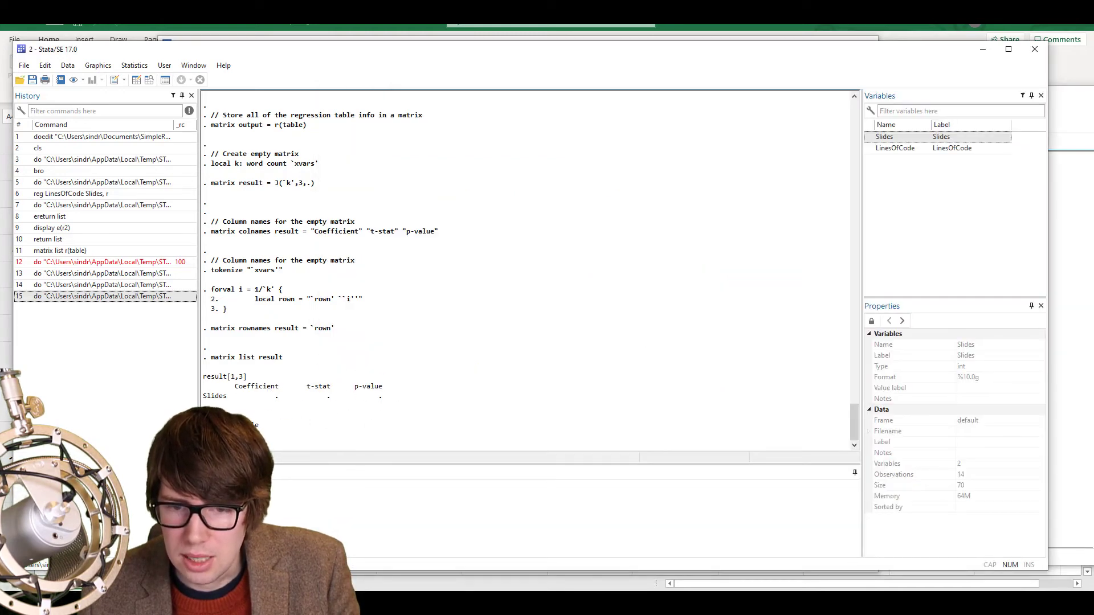
click(263, 515)
text(matr)
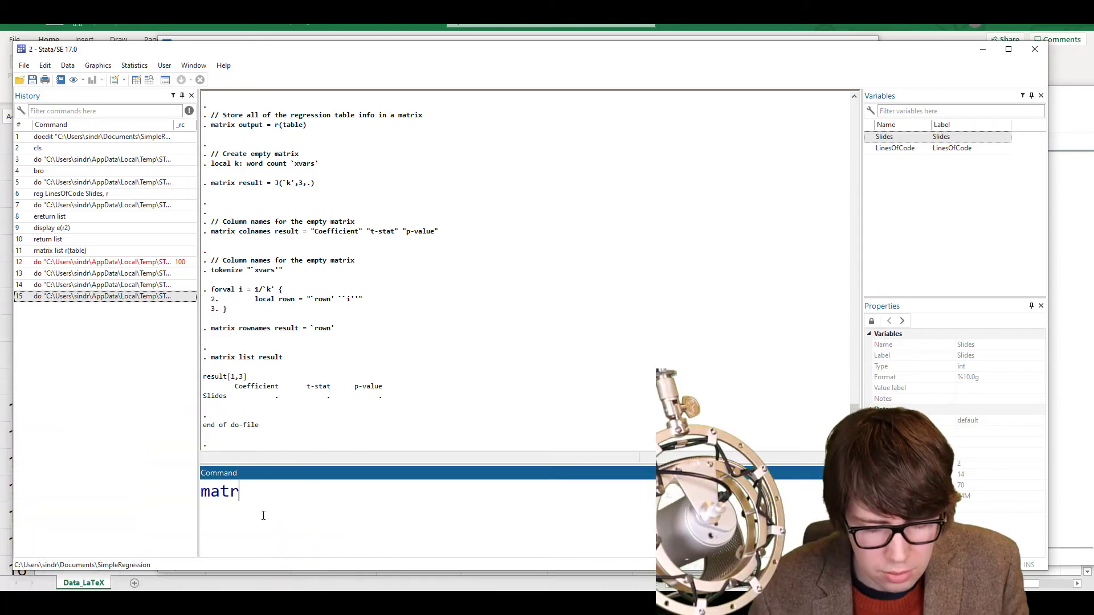
text(ix lis)
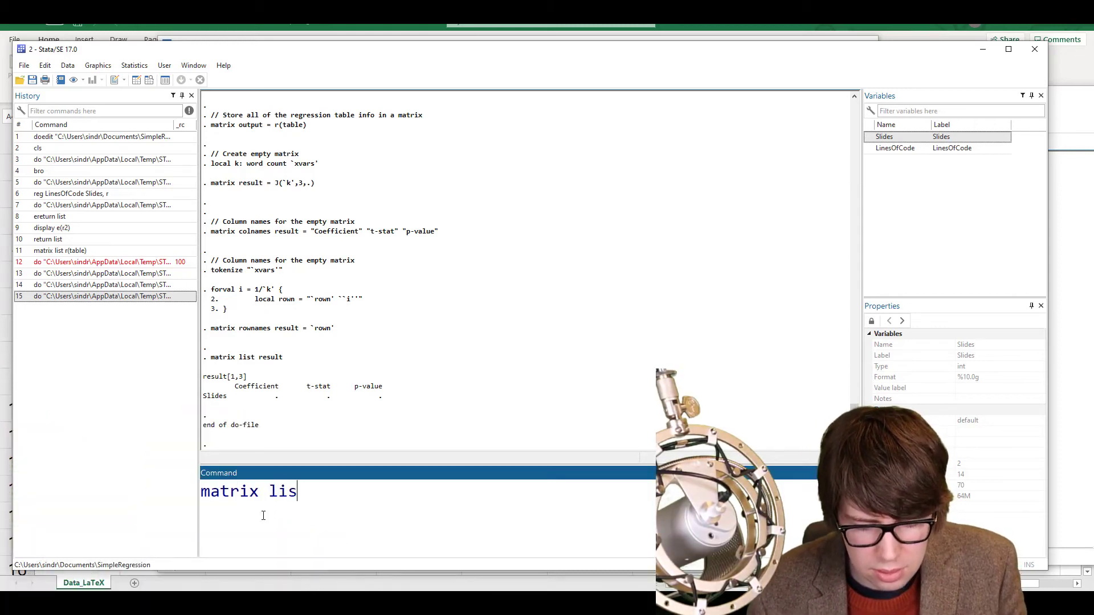
text(t r(table))
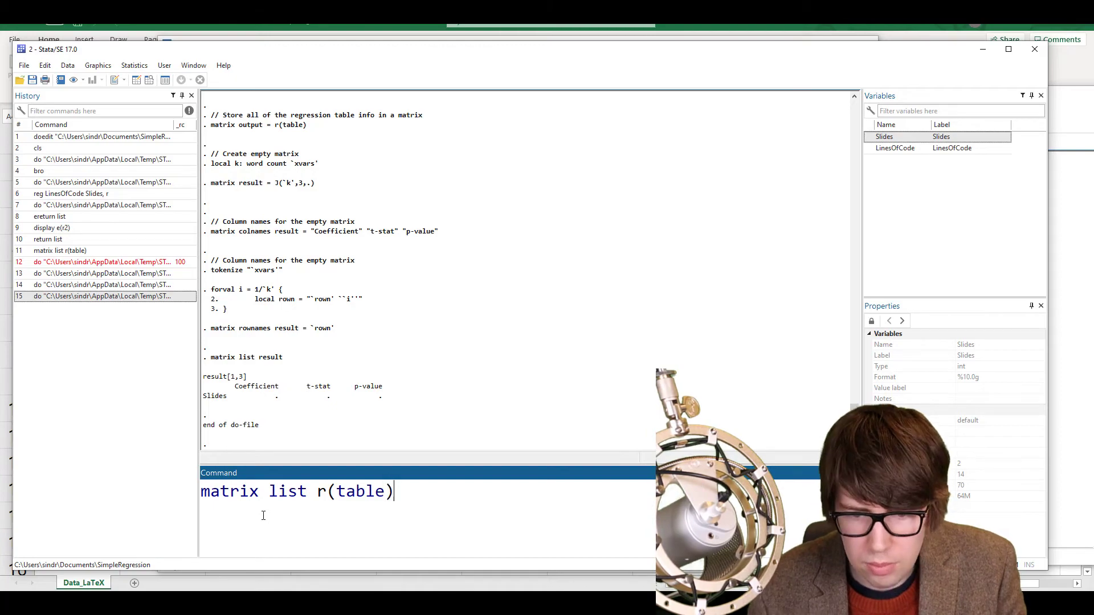
key(Return)
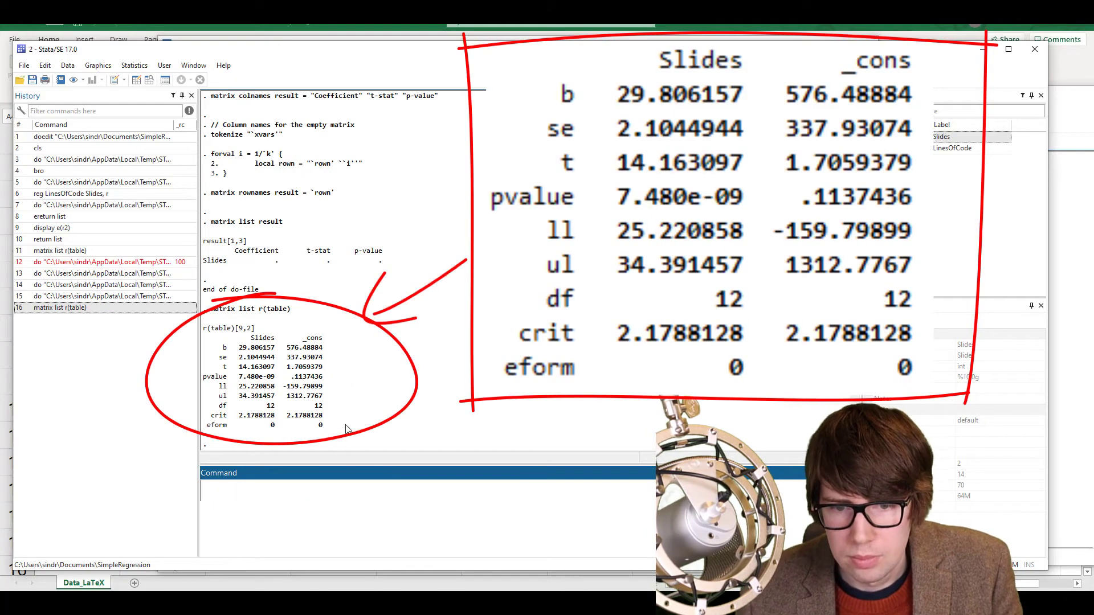
Return to the do-file editor, reposition it clear of the r(table) output, and examine the result[`row',1] assignment on line 41
click(660, 584)
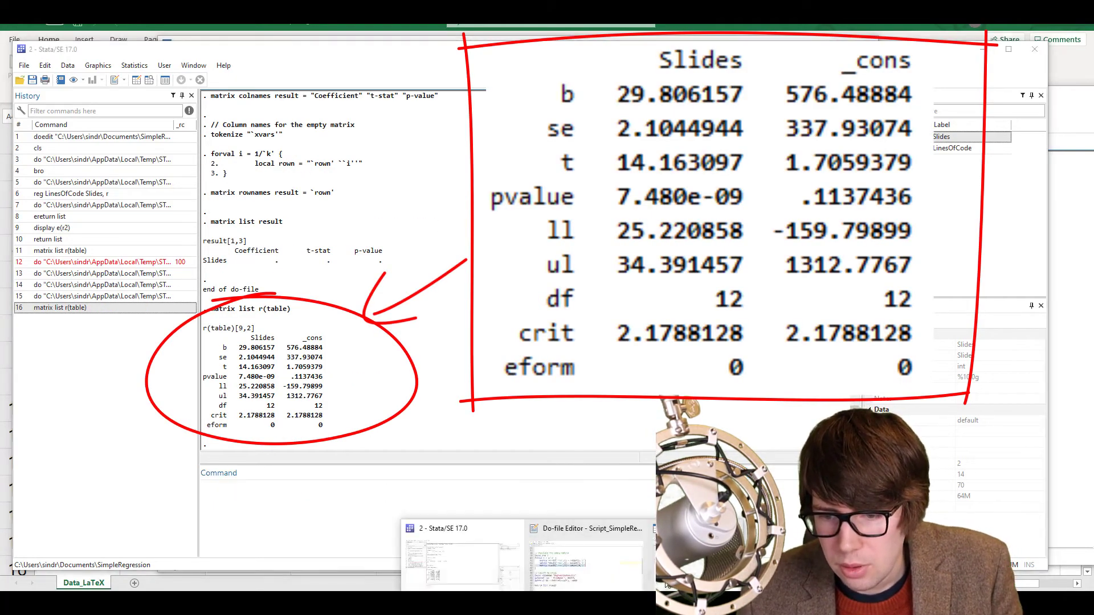
click(686, 553)
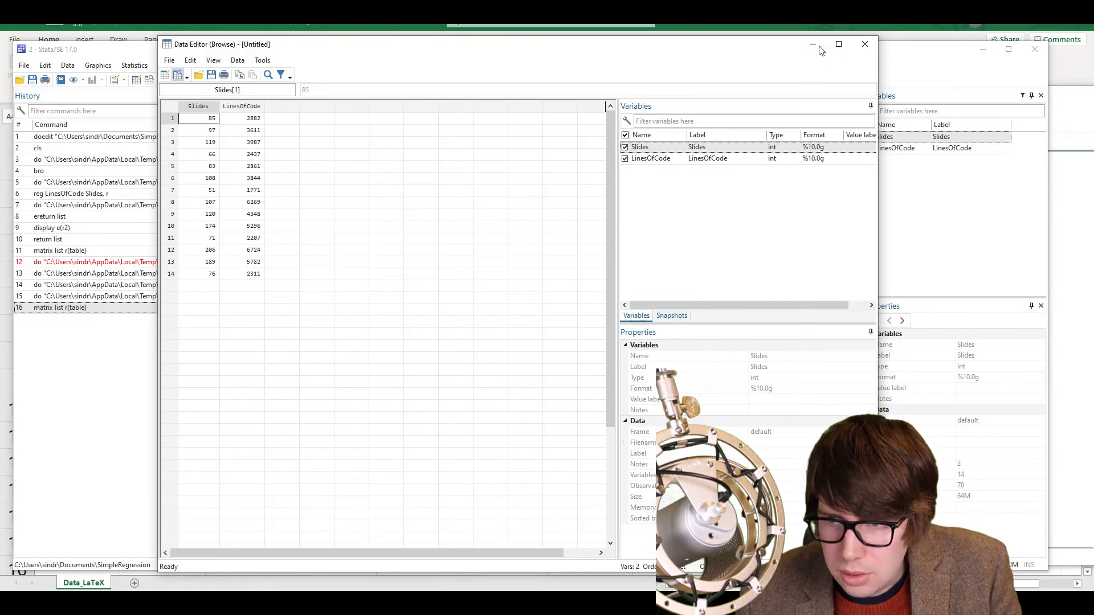
click(813, 44)
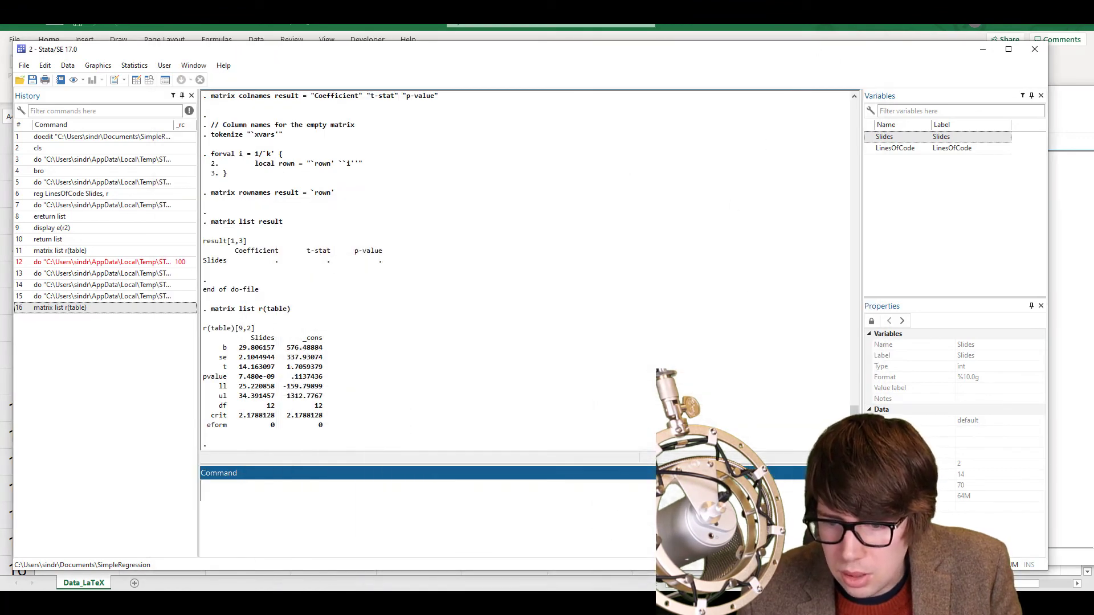
click(582, 602)
click(582, 583)
drag(505, 99, 596, 73)
click(537, 329)
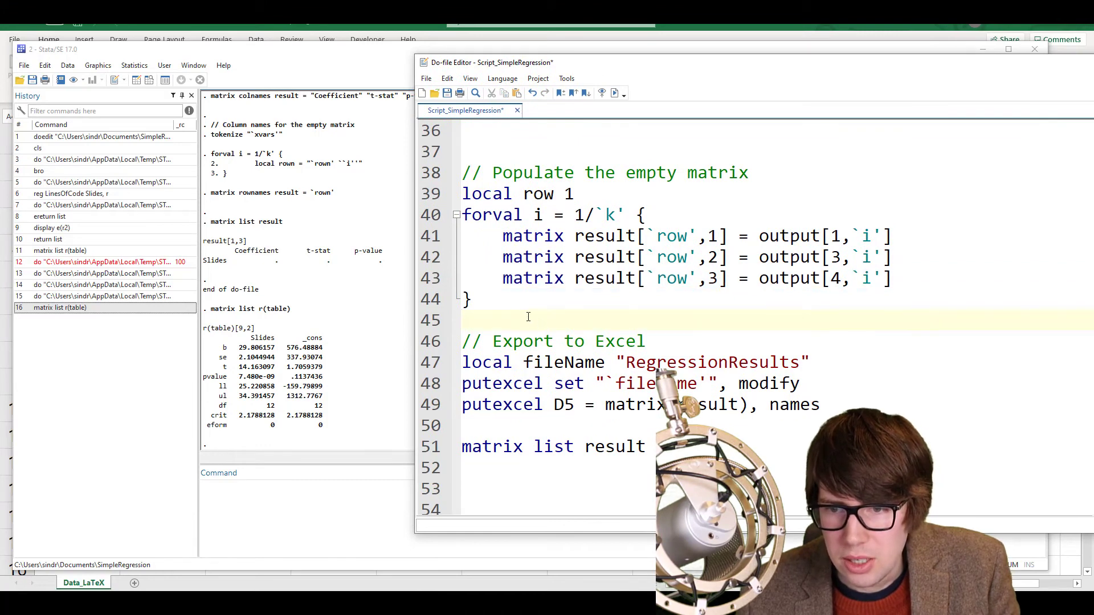
drag(502, 236, 727, 235)
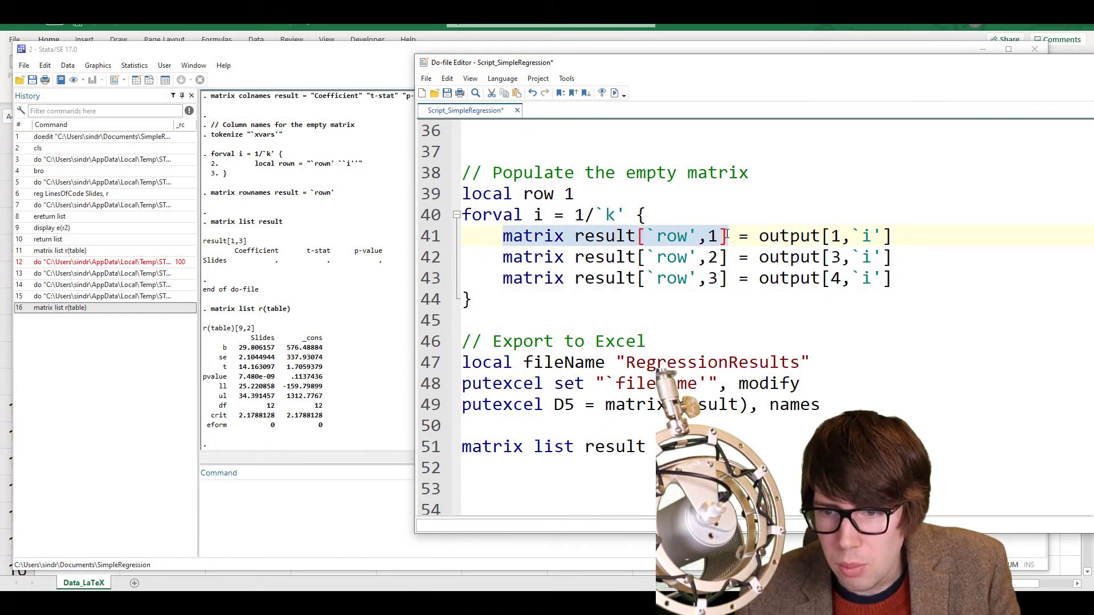
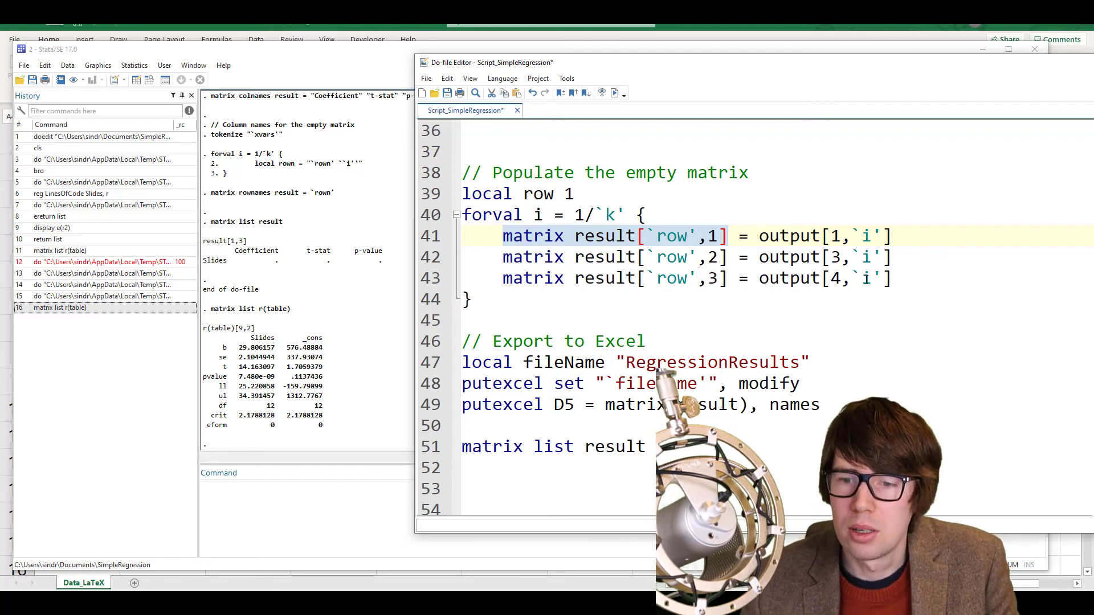
Move the matrix list result line from above the Populate the empty matrix comment to just below the populating loop
scroll(771, 335, down, 1)
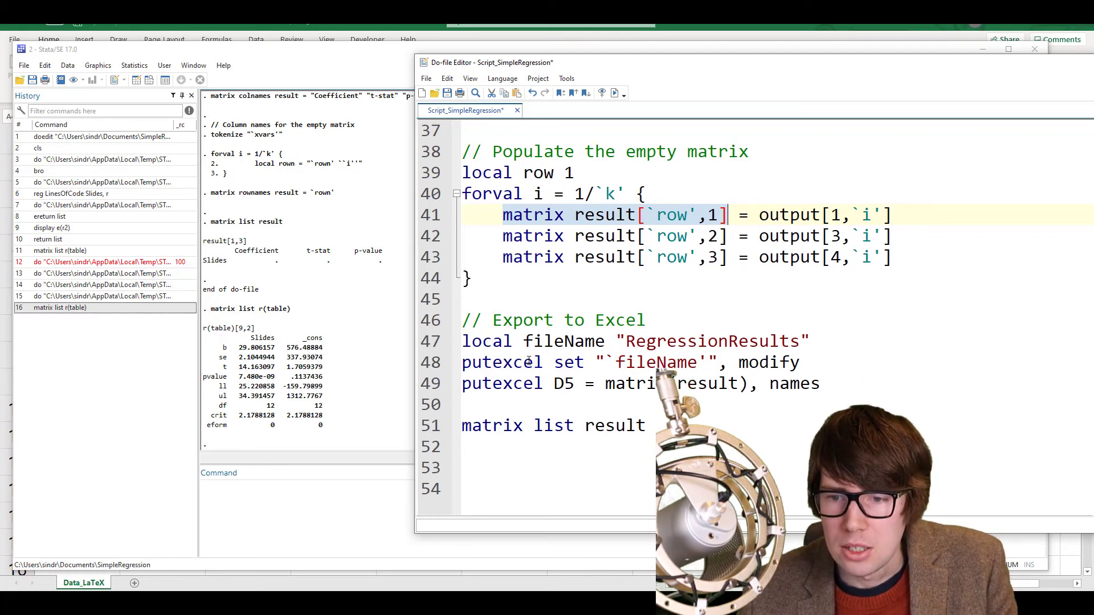
click(491, 294)
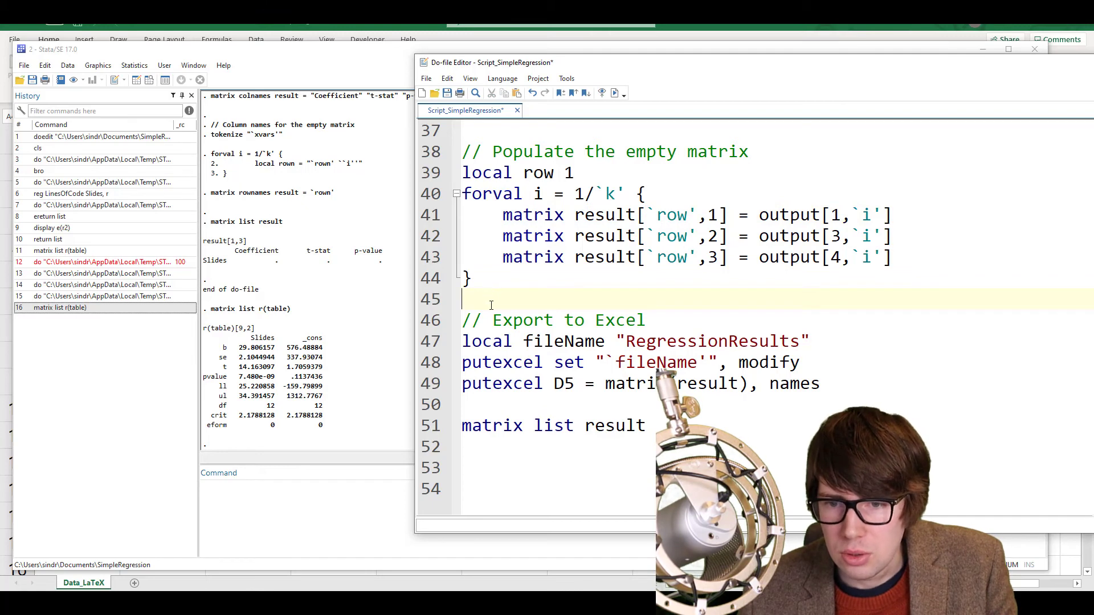
scroll(506, 233, up, 2)
key(Delete)
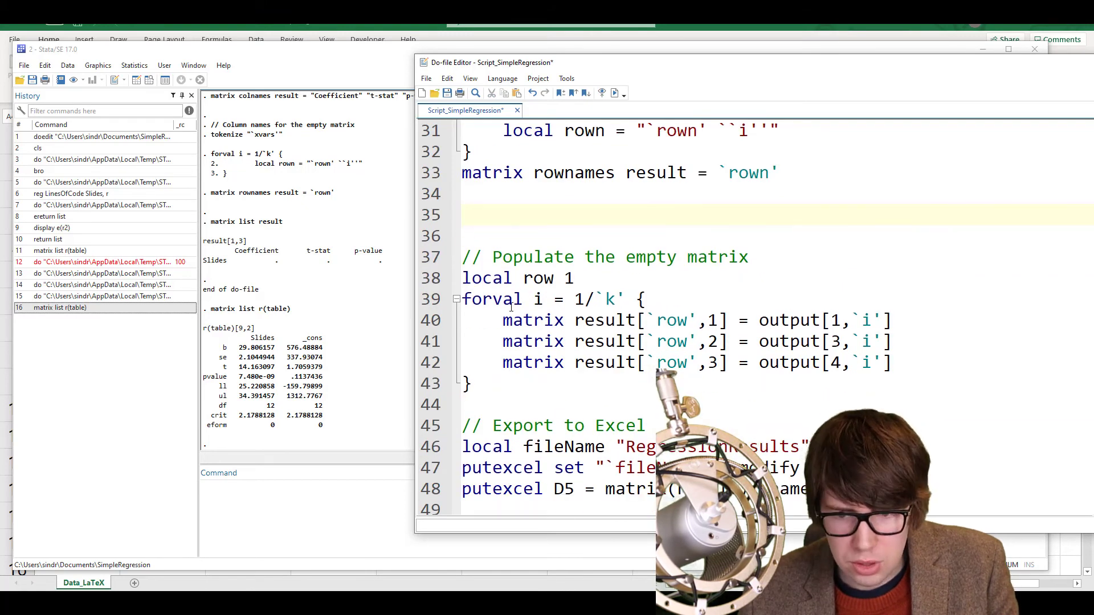
scroll(479, 340, down, 1)
key(Return)
text(matrix list result)
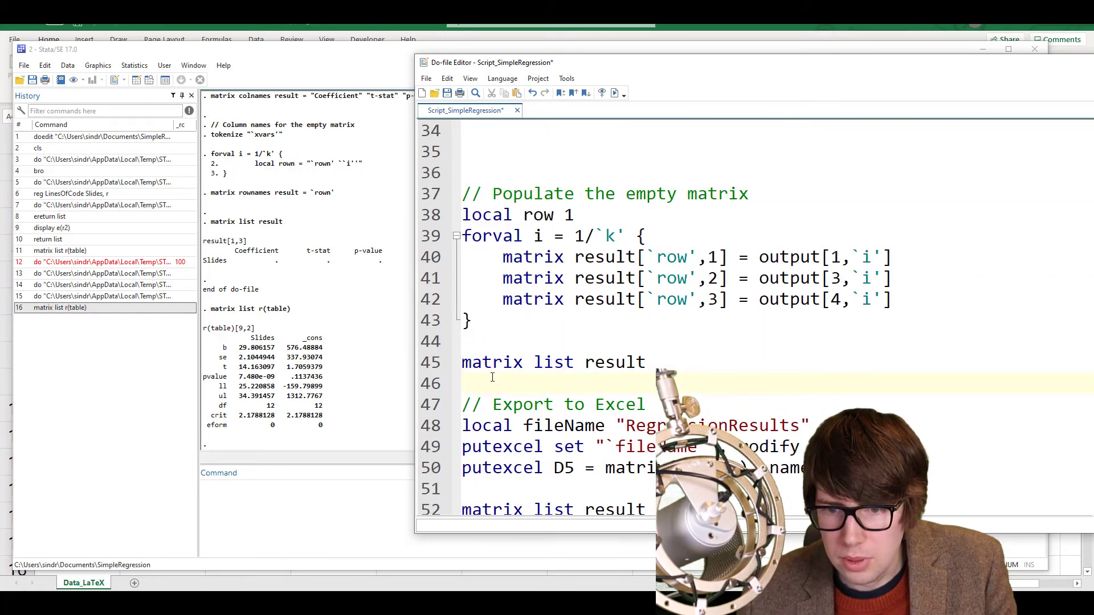
Remove the extra blank lines between the matrix rownames command and the Populate the empty matrix comment
scroll(489, 376, up, 2)
click(492, 297)
key(BackSpace)
key(BackSpace)
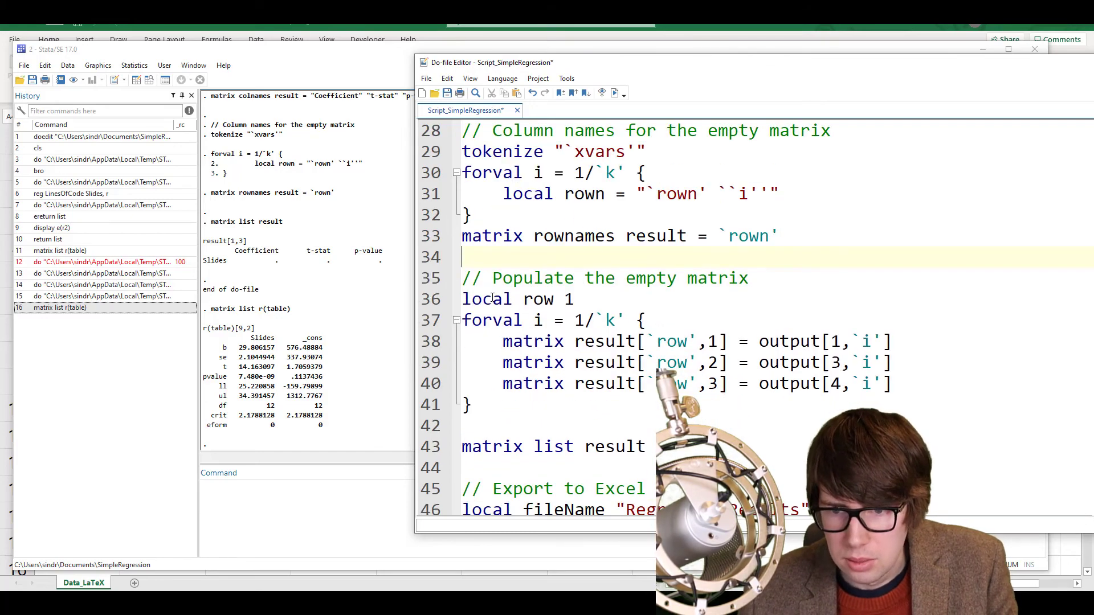
Run the do-file code from the regression section through matrix list result on line 43 and check the populated matrix
scroll(474, 340, down, 2)
scroll(474, 340, up, 11)
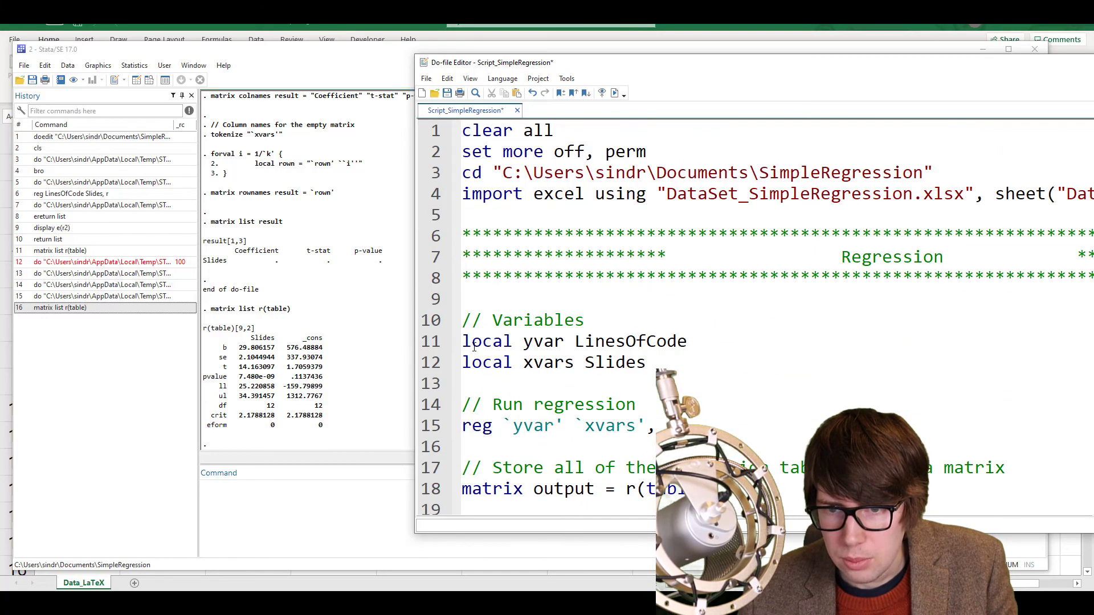
shift+click(486, 312)
key(ctrl+d)
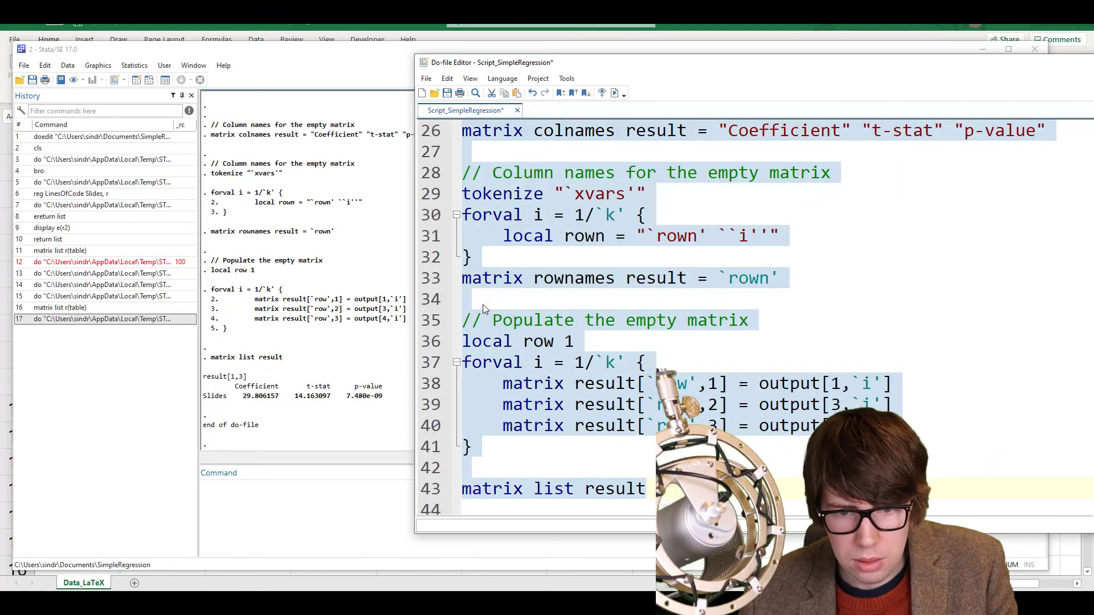
click(327, 361)
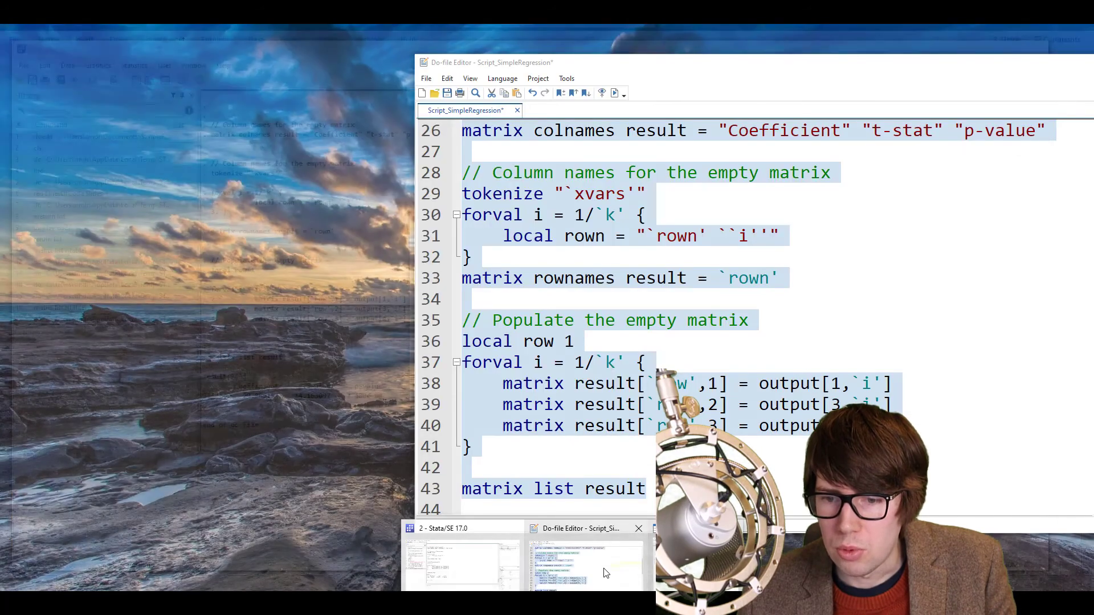
Return to the do-file editor and examine the fileName local under the Export to Excel comment
click(593, 556)
scroll(585, 398, down, 2)
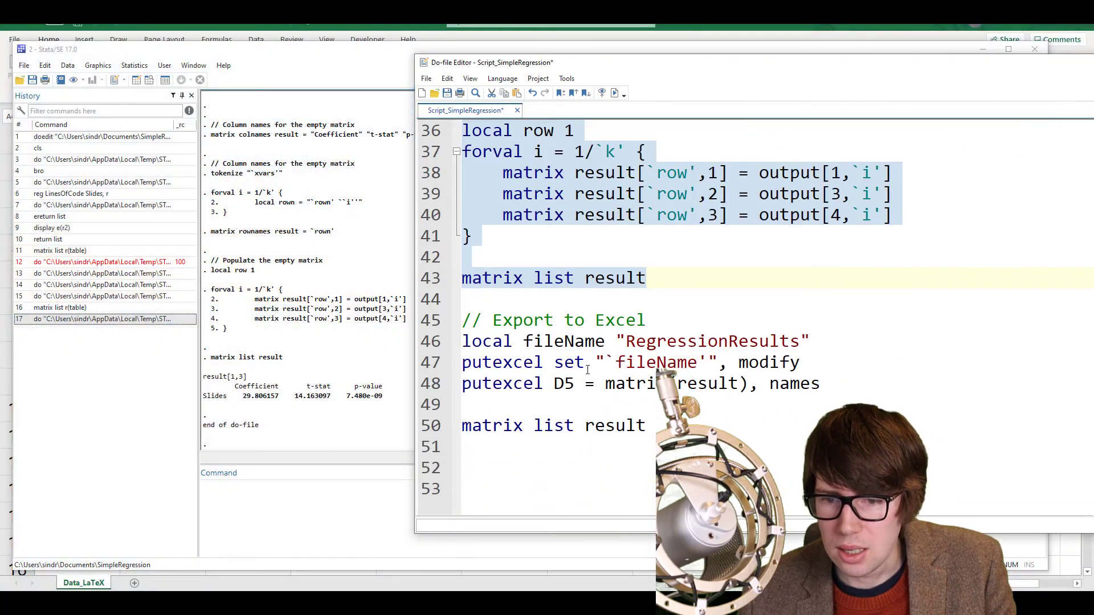
click(680, 313)
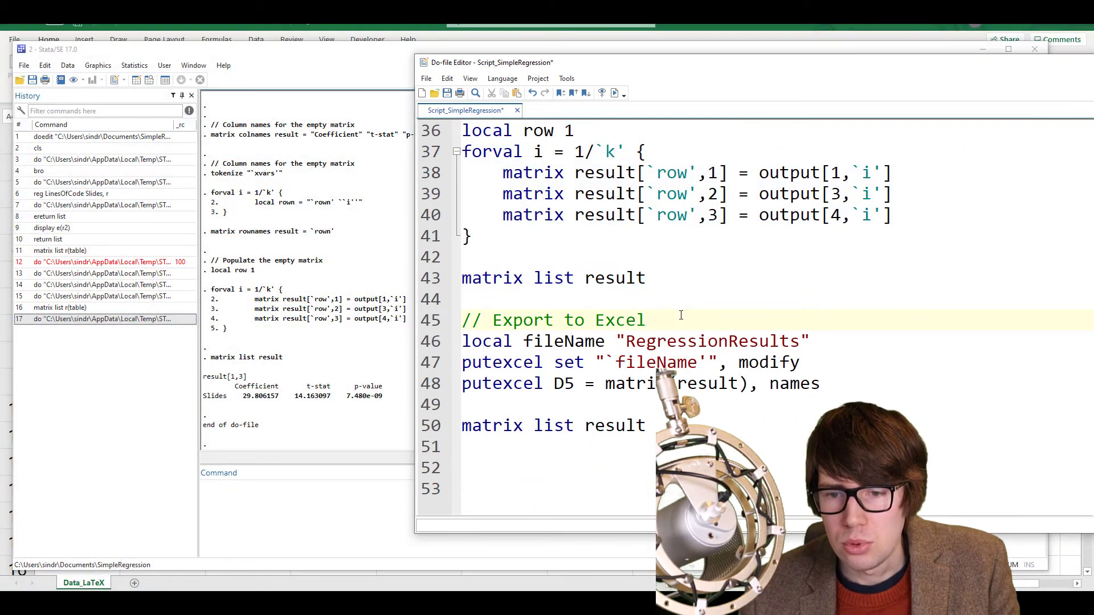
key(shift+Down)
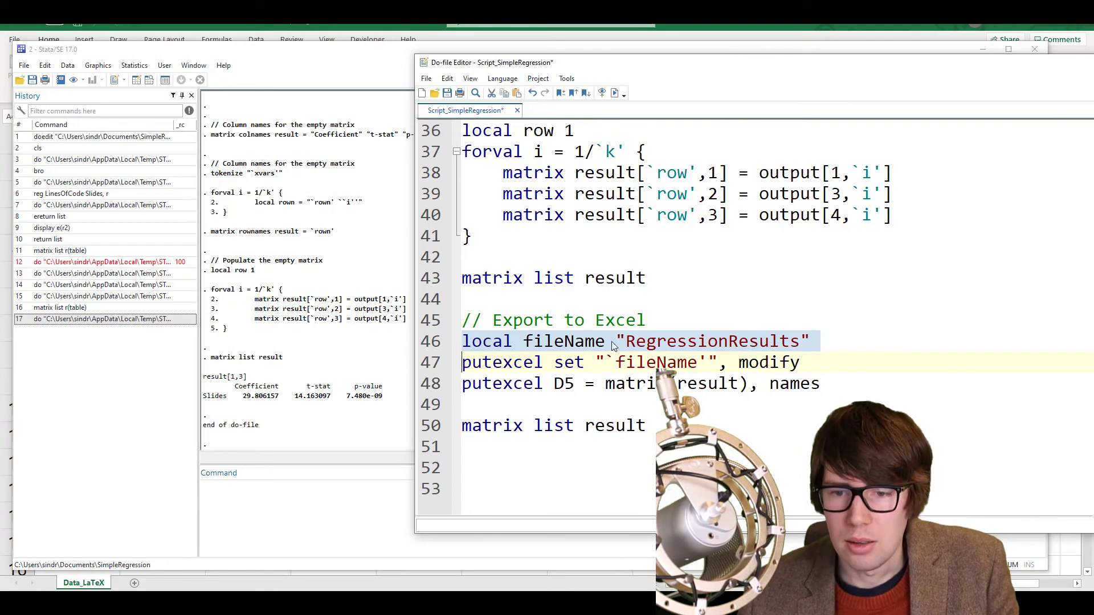
key(Up)
key(Up)
key(Up)
double_click(552, 341)
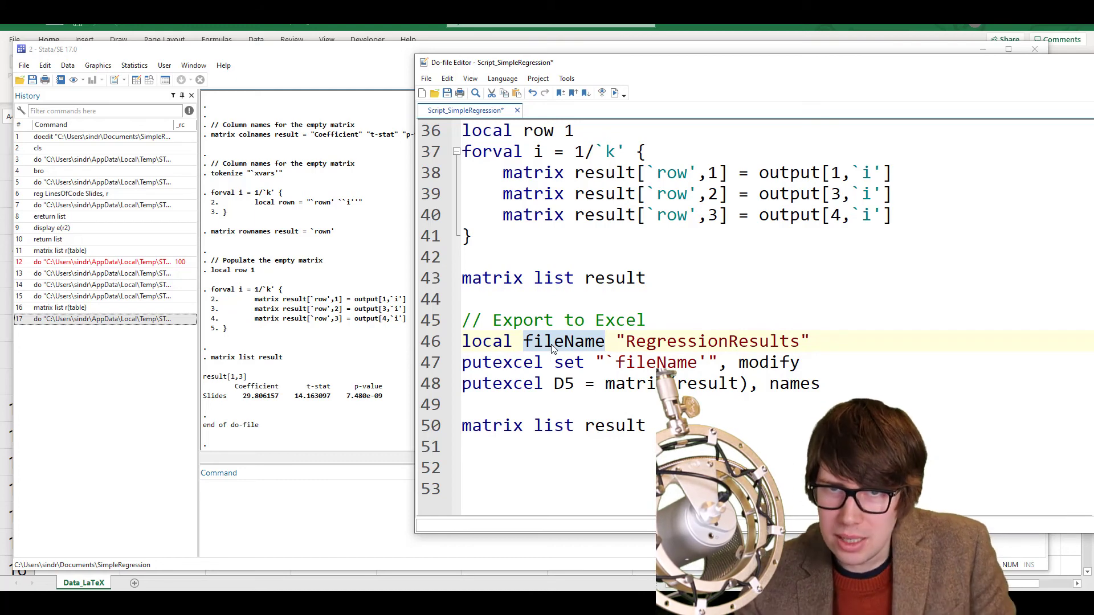
Examine the putexcel set line with its modify option, and the D5 cell, file name and matrix(result) used for the export
drag(463, 362, 728, 363)
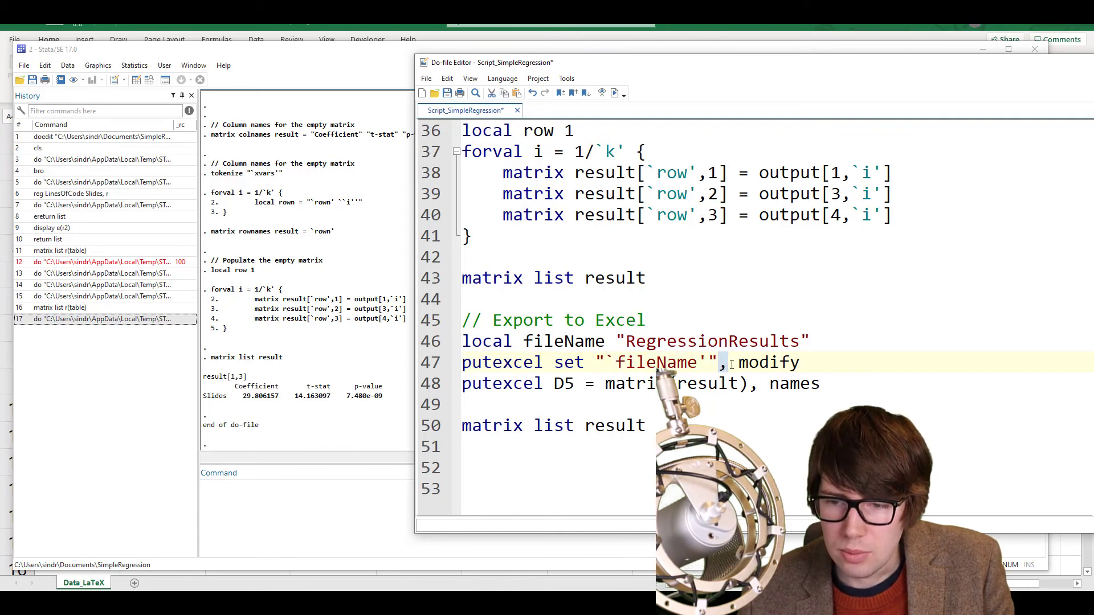
double_click(768, 362)
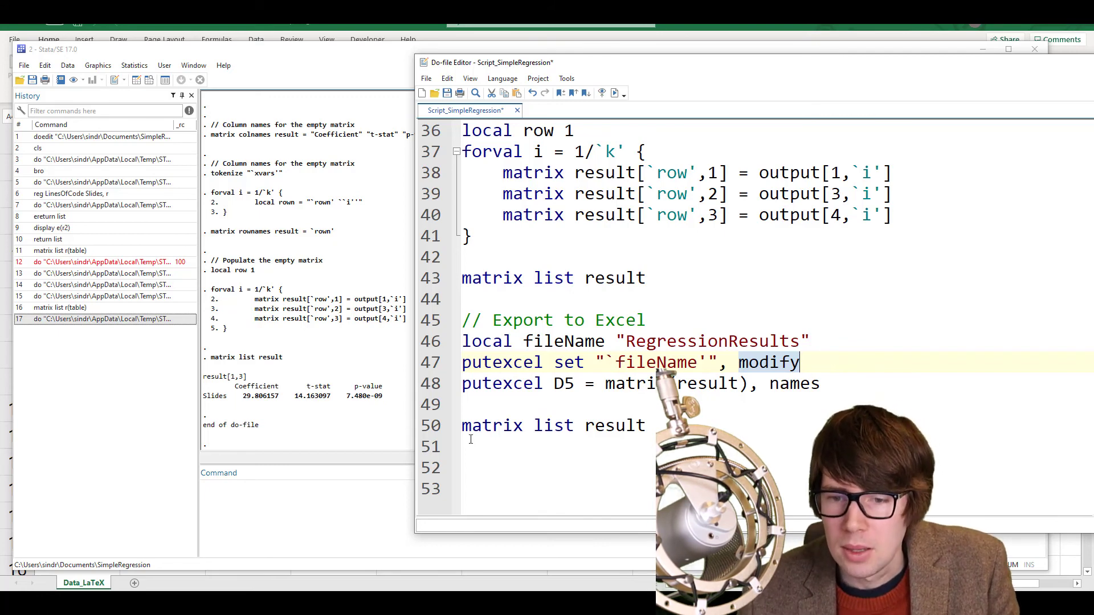
drag(463, 385, 573, 383)
click(544, 395)
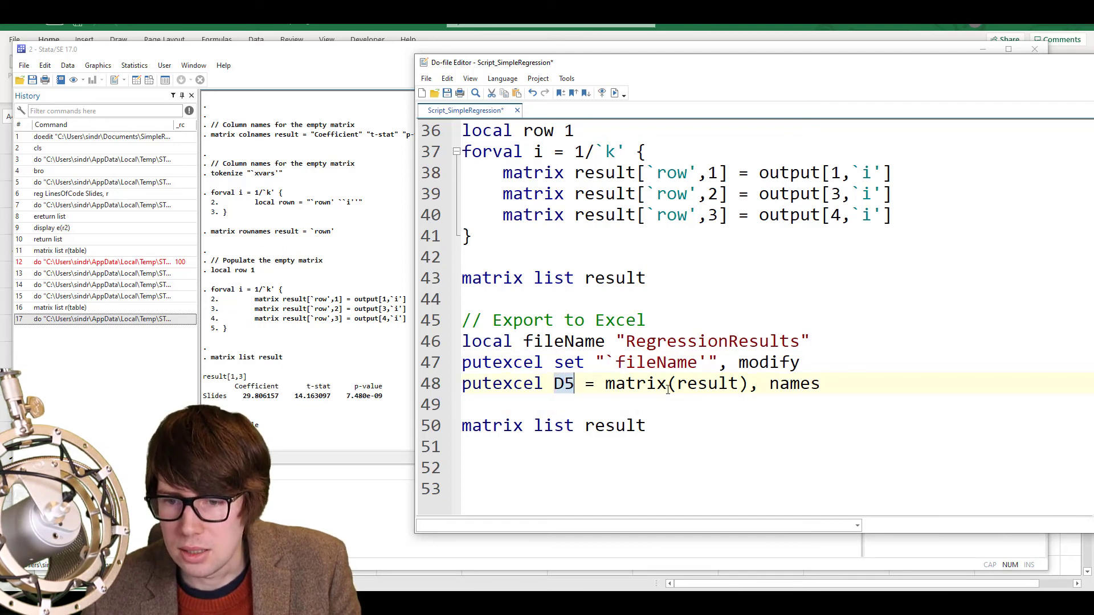
drag(627, 340, 793, 336)
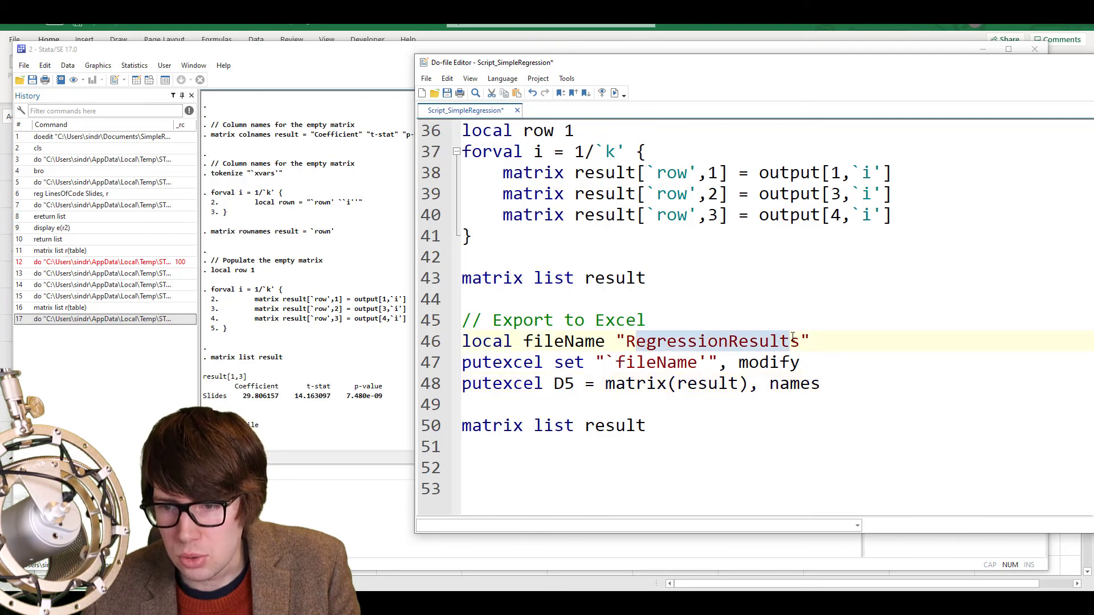
drag(606, 384, 746, 384)
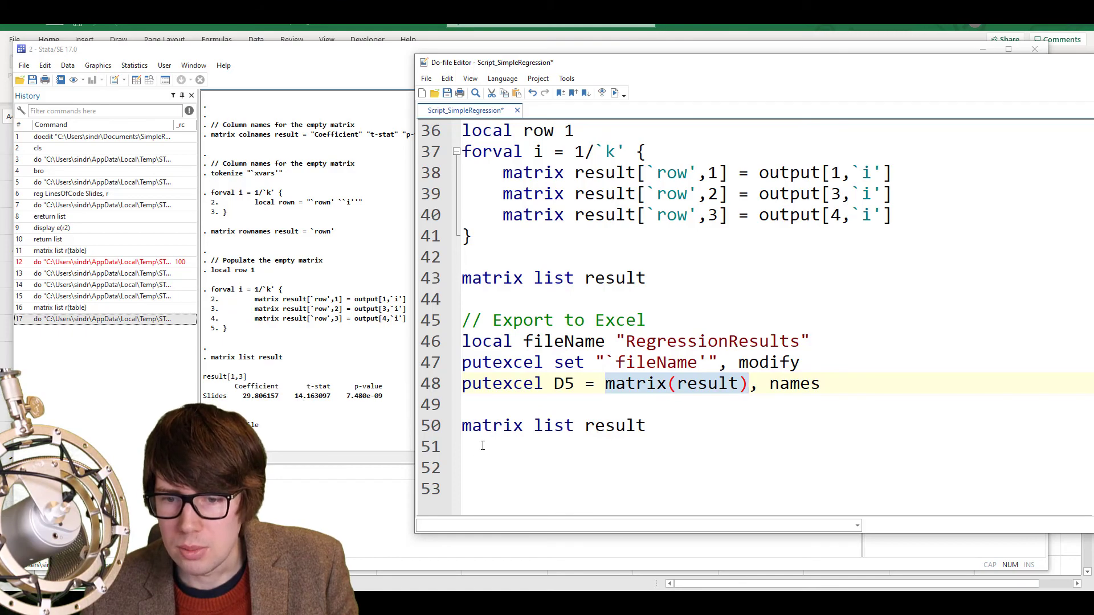
Run the do-file code from the regression section through the putexcel D5 line to export the result matrix to RegressionResults
click(483, 407)
scroll(469, 312, up, 12)
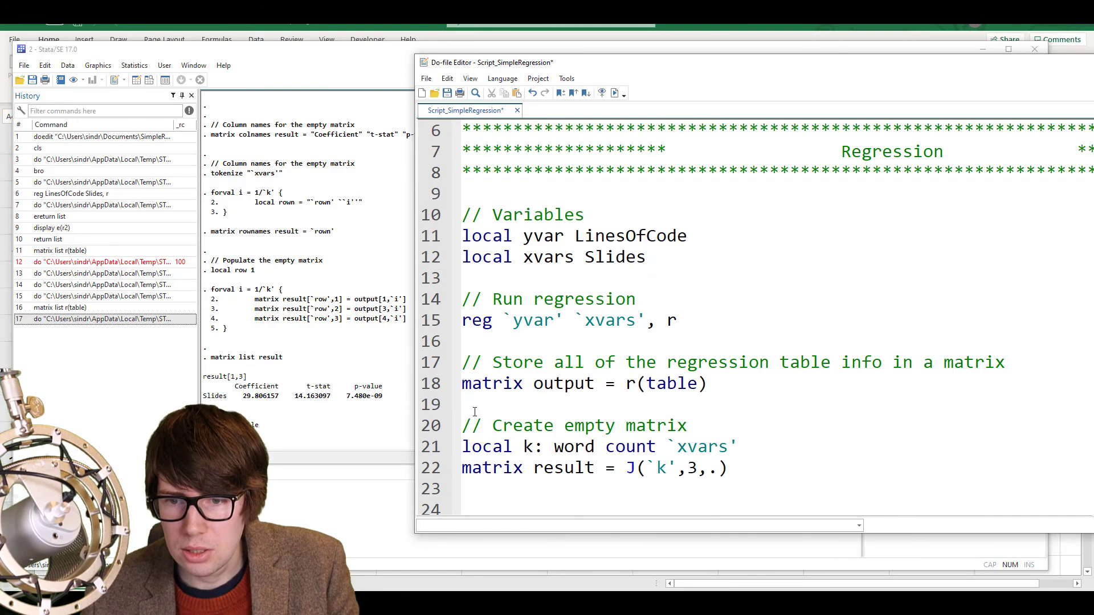
shift+click(476, 303)
scroll(478, 319, down, 10)
key(ctrl+d)
click(326, 505)
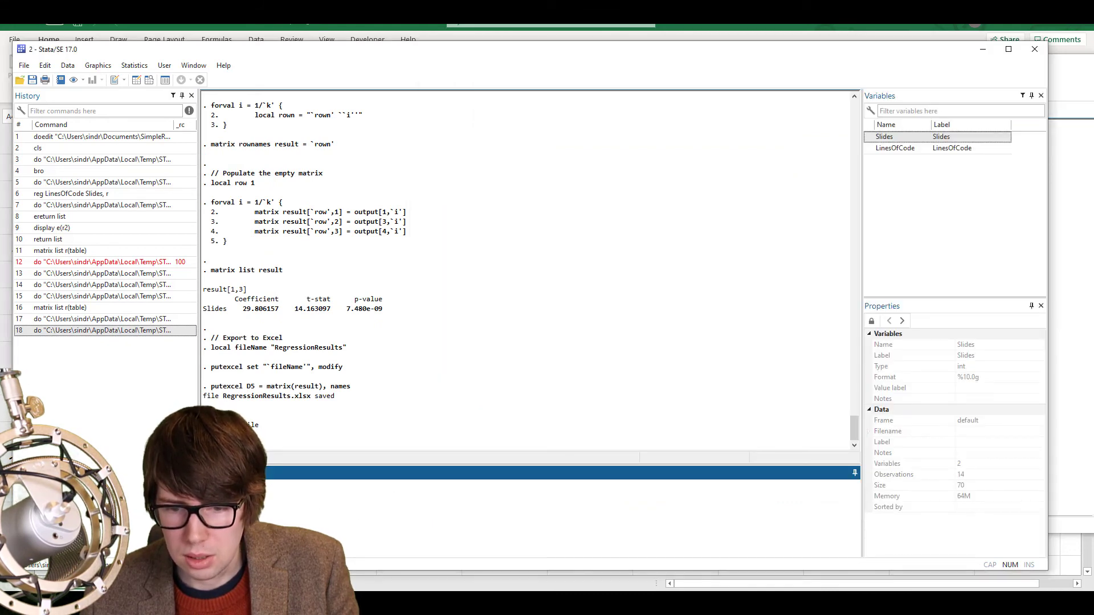
Open the exported RegressionResults workbook in Excel and check the regression table starting at cell D5
mouse_move(319, 602)
click(296, 561)
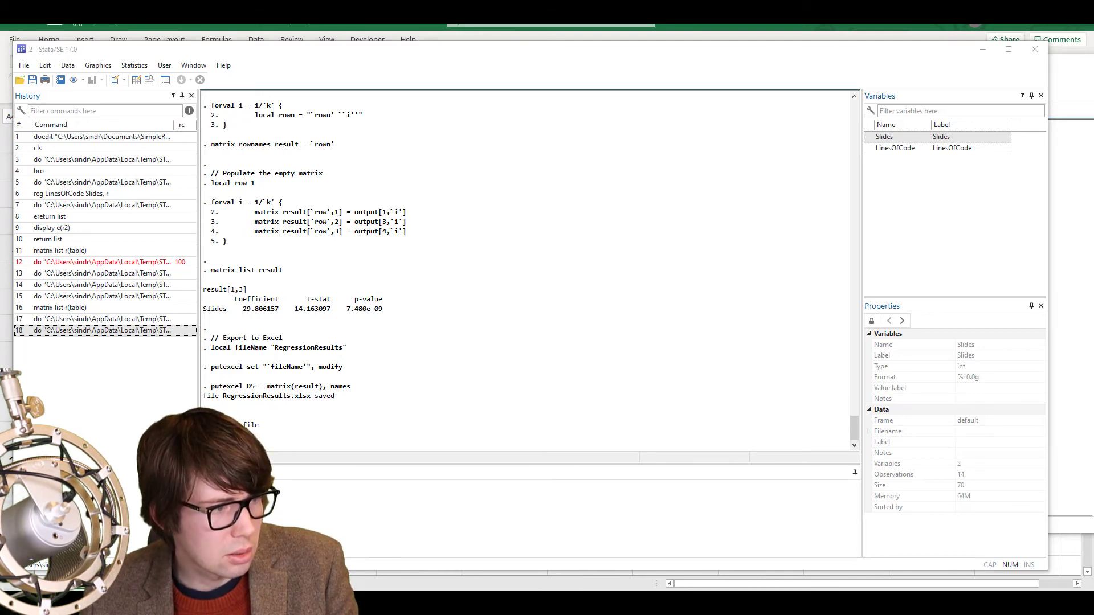
key(alt+Tab)
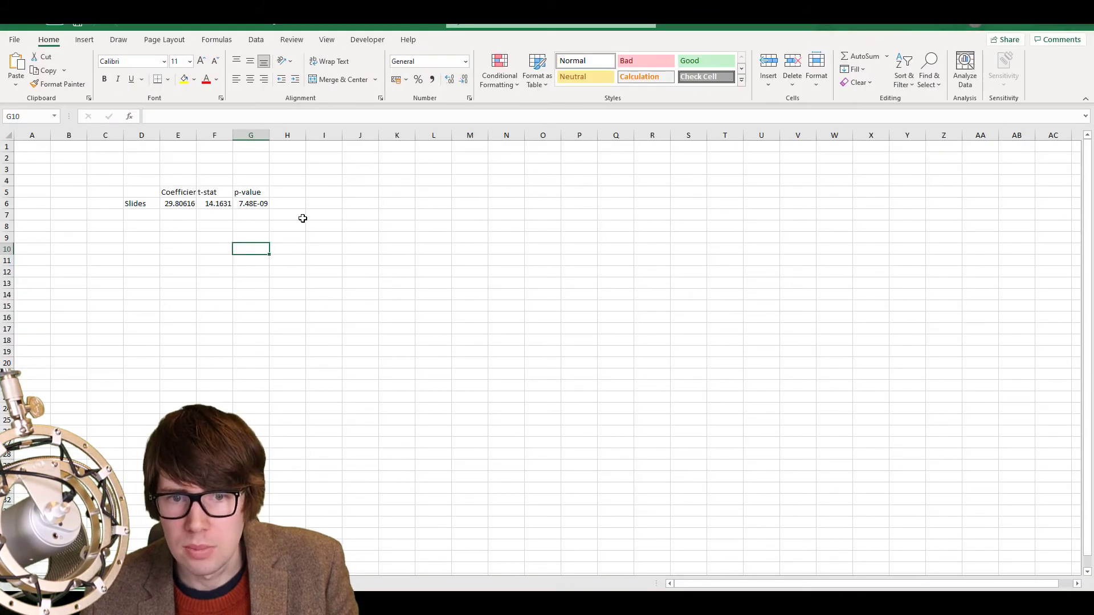
scroll(245, 211, up, 5)
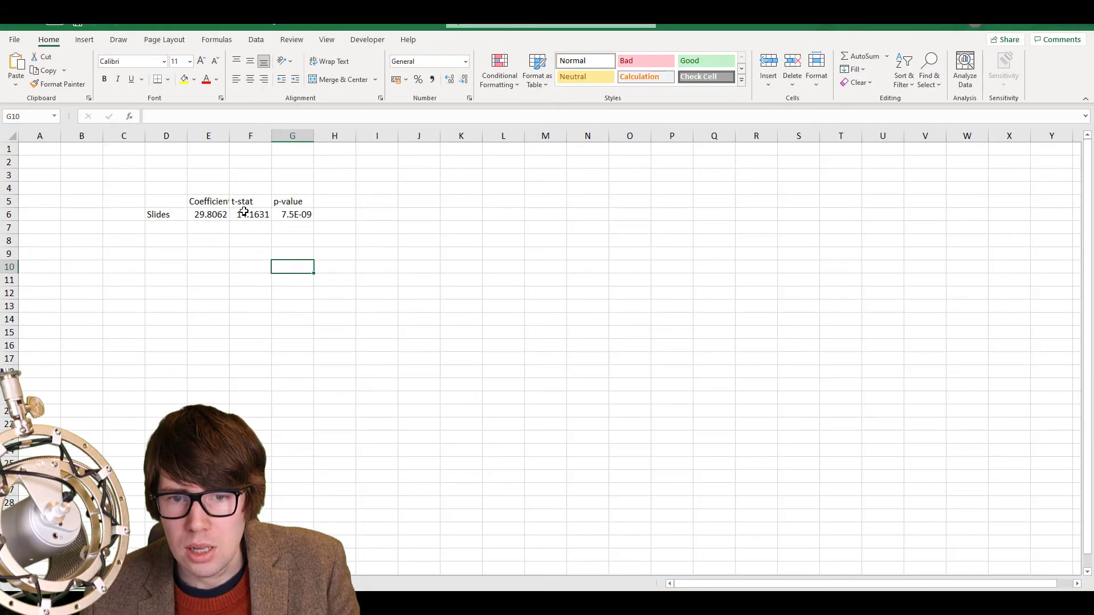
Examine the exported regression table in cells D5 to G6 of the workbook at a larger zoom
scroll(244, 211, up, 2)
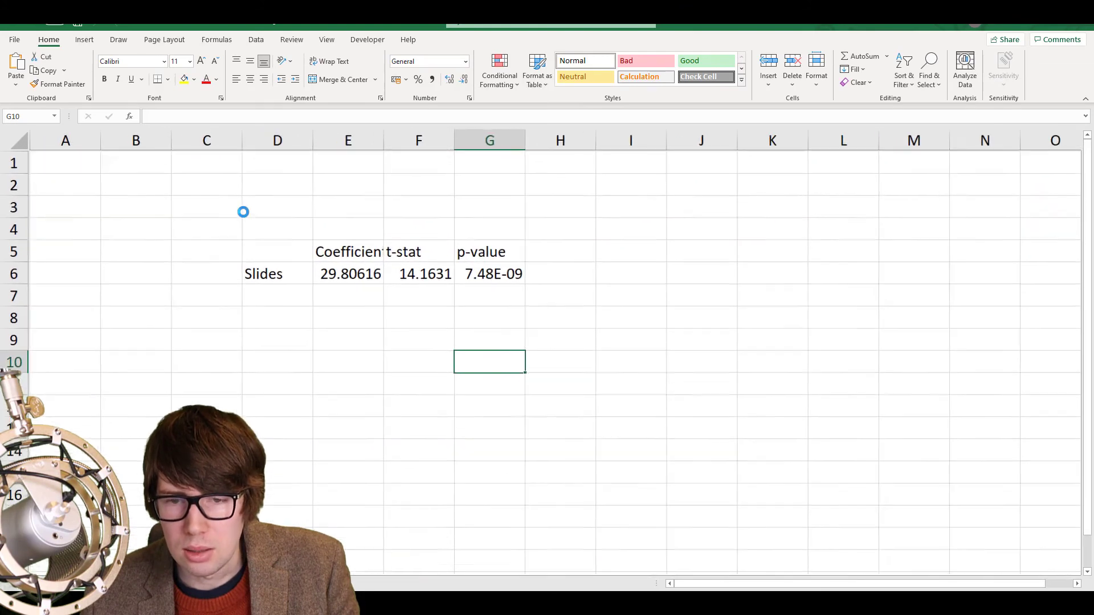
click(328, 277)
drag(329, 277, 565, 296)
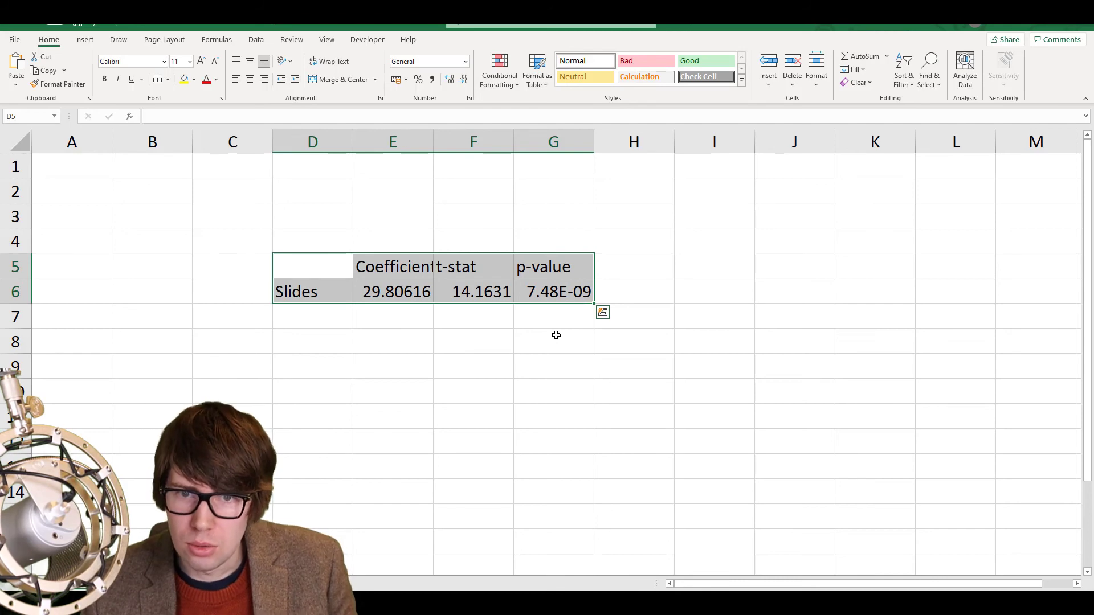
click(481, 344)
drag(332, 266, 544, 303)
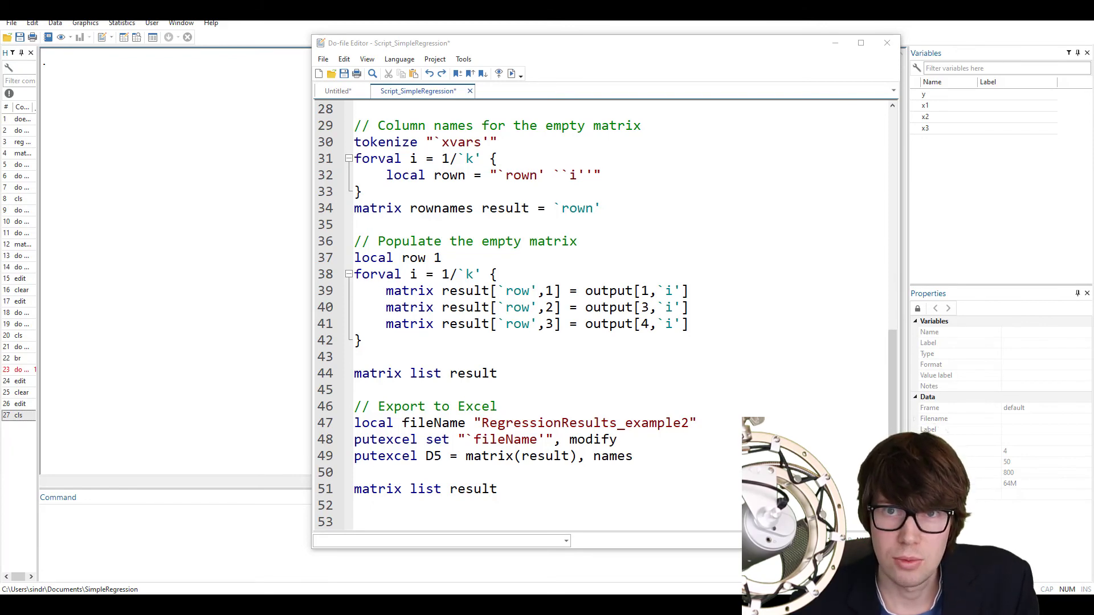
Delete the "local row 1" line under the Populate the empty matrix comment in the Stata do-file
drag(367, 344, 339, 265)
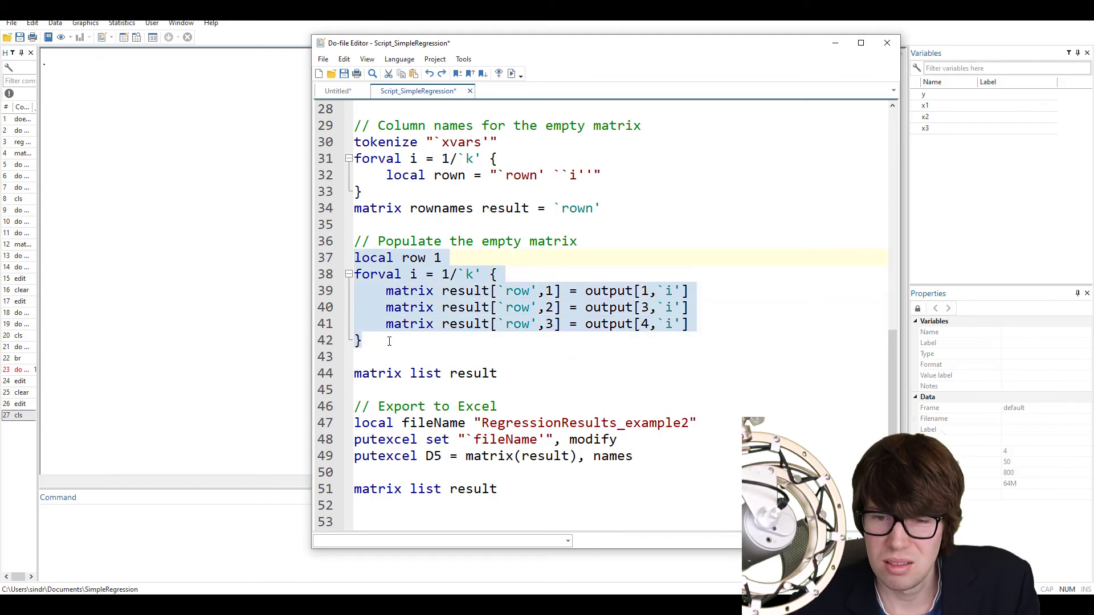
click(389, 341)
drag(448, 255, 355, 257)
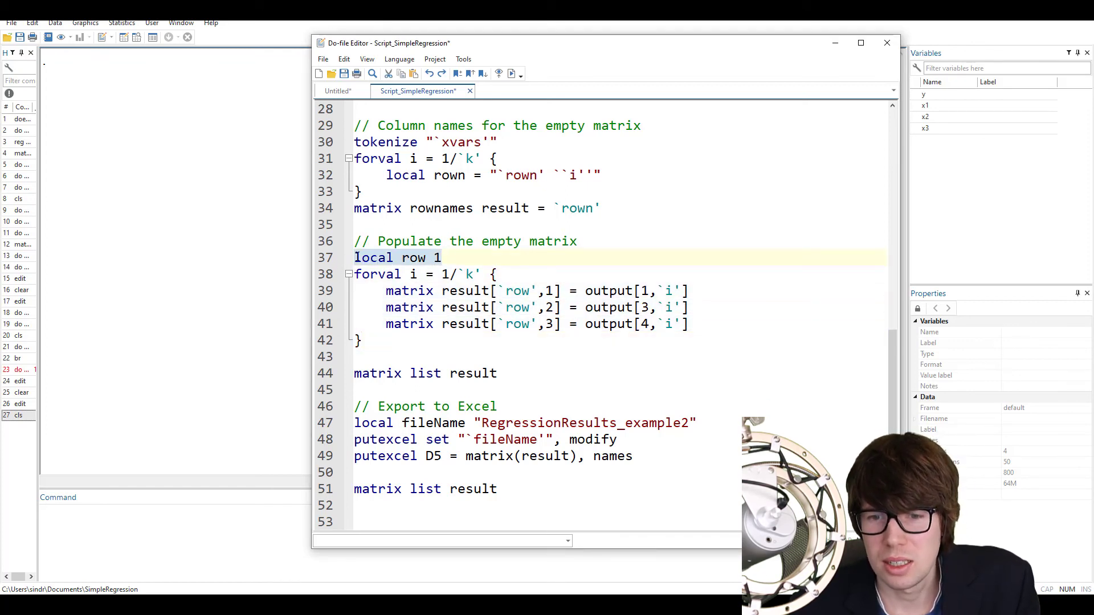
key(BackSpace)
key(BackSpace)
Replace the row macro with i in all three matrix result assignments inside the populating loop
double_click(518, 275)
text(i)
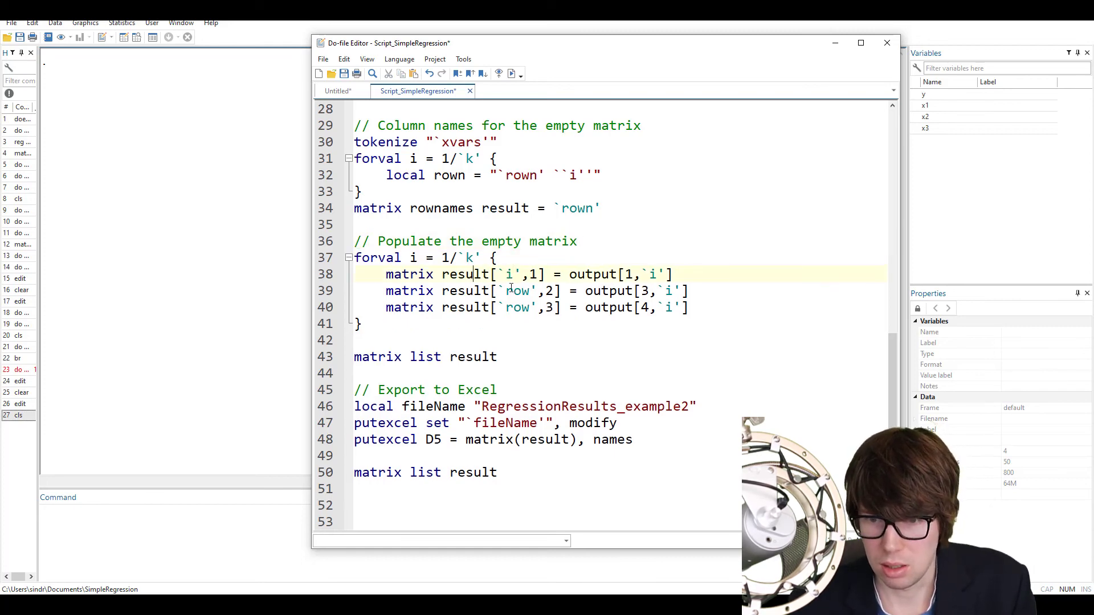
double_click(516, 290)
text(i)
double_click(517, 307)
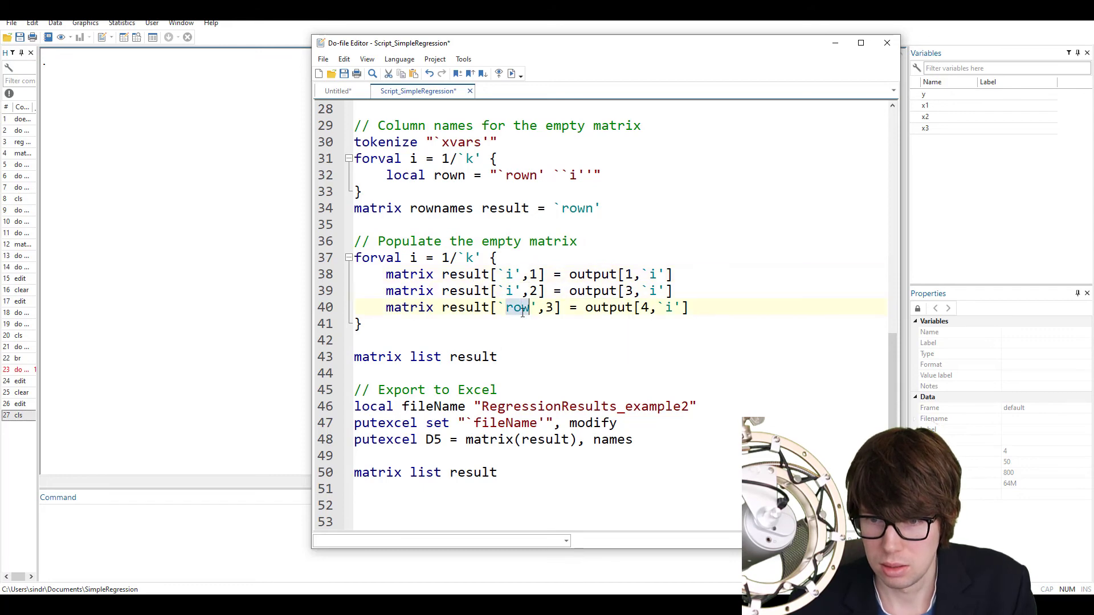
text(i)
click(455, 231)
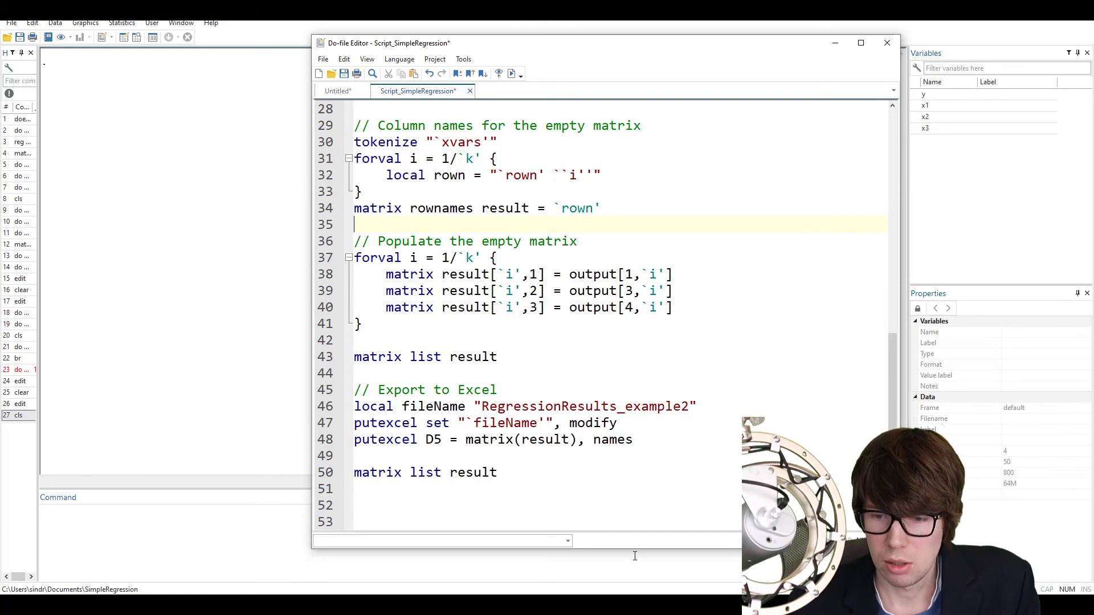
Check the dataset in the Data Editor and run the do-file code from the Variables section through the final matrix list
click(735, 565)
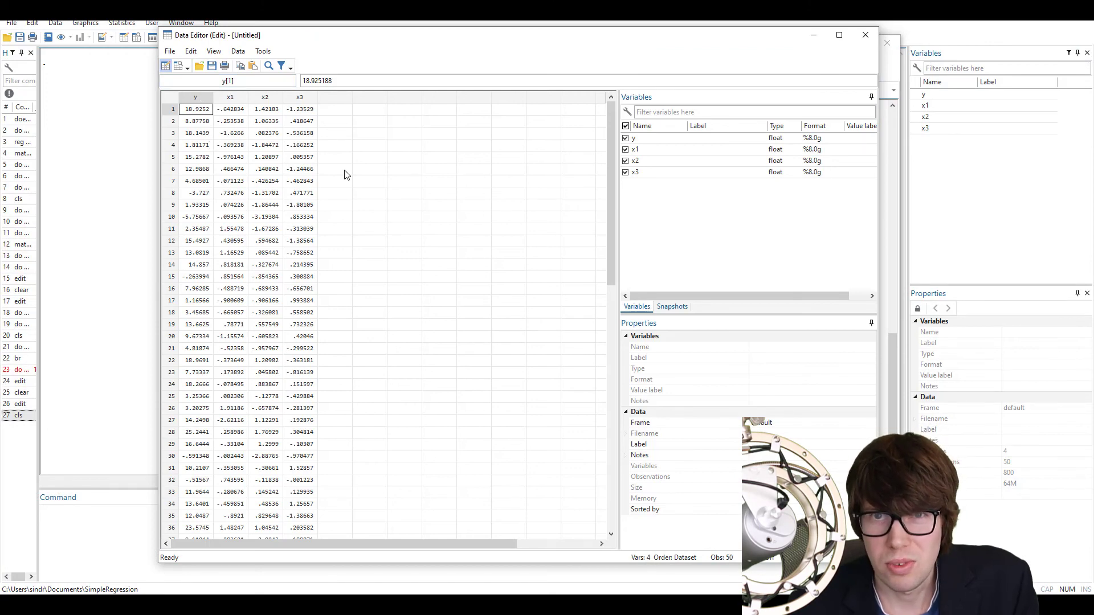
click(814, 36)
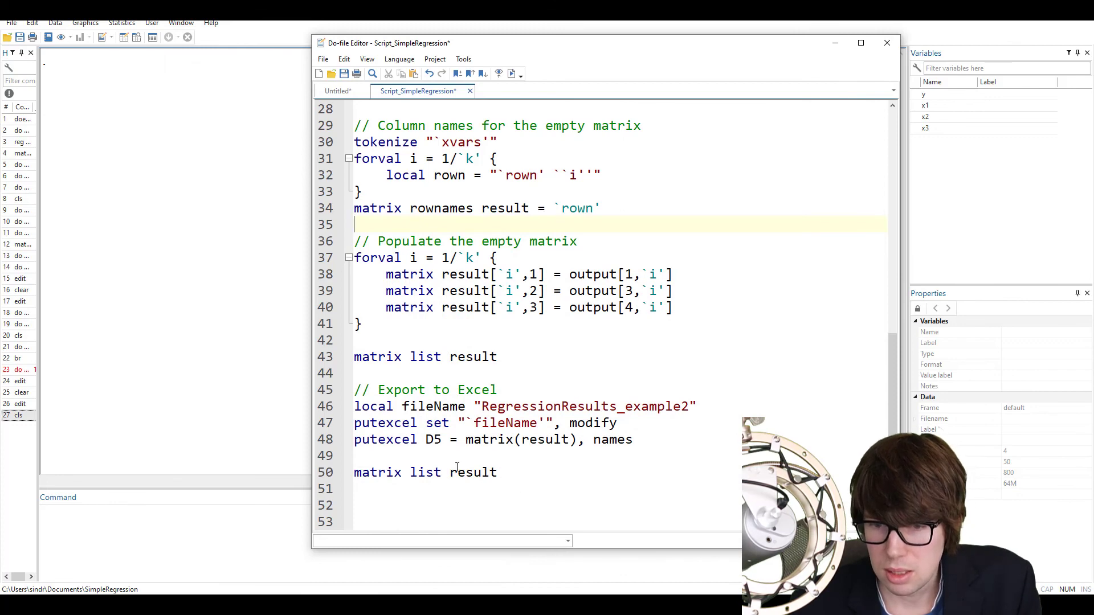
scroll(433, 342, up, 8)
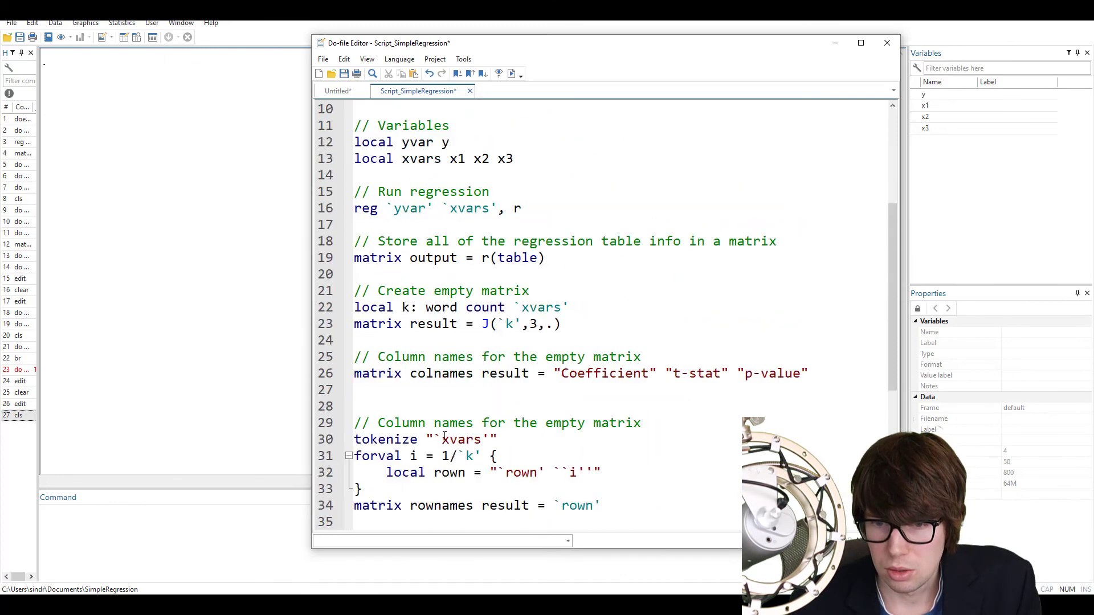
shift+click(385, 207)
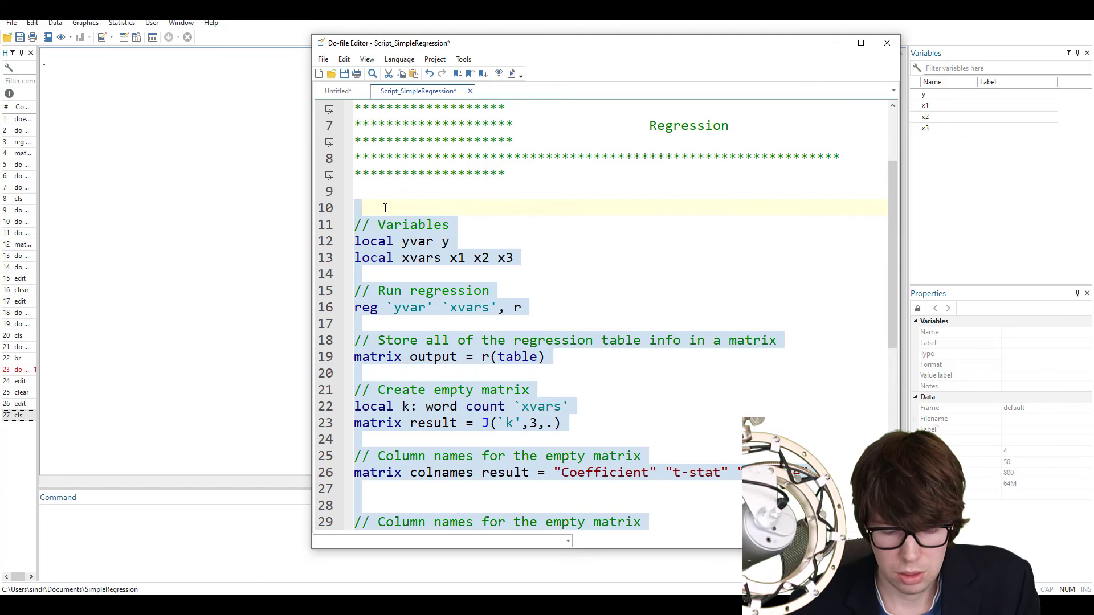
key(ctrl+d)
click(242, 328)
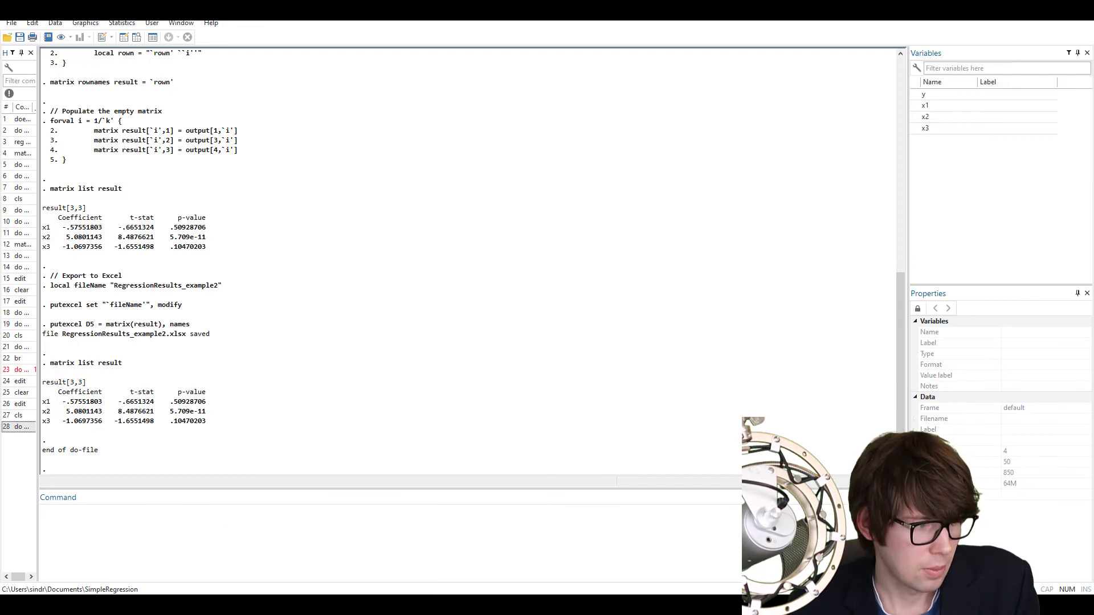
Switch to the exported workbook in Excel and examine the x1, x2 and x3 rows in cells D6 to G8
key(alt+Tab)
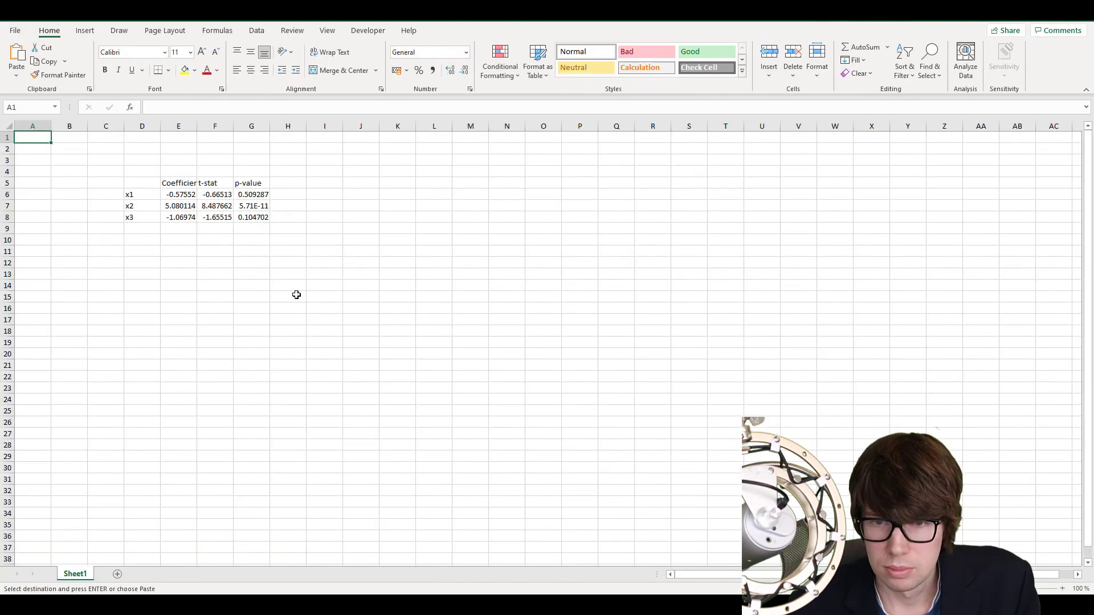
click(253, 257)
key(Down)
key(Down)
key(Right)
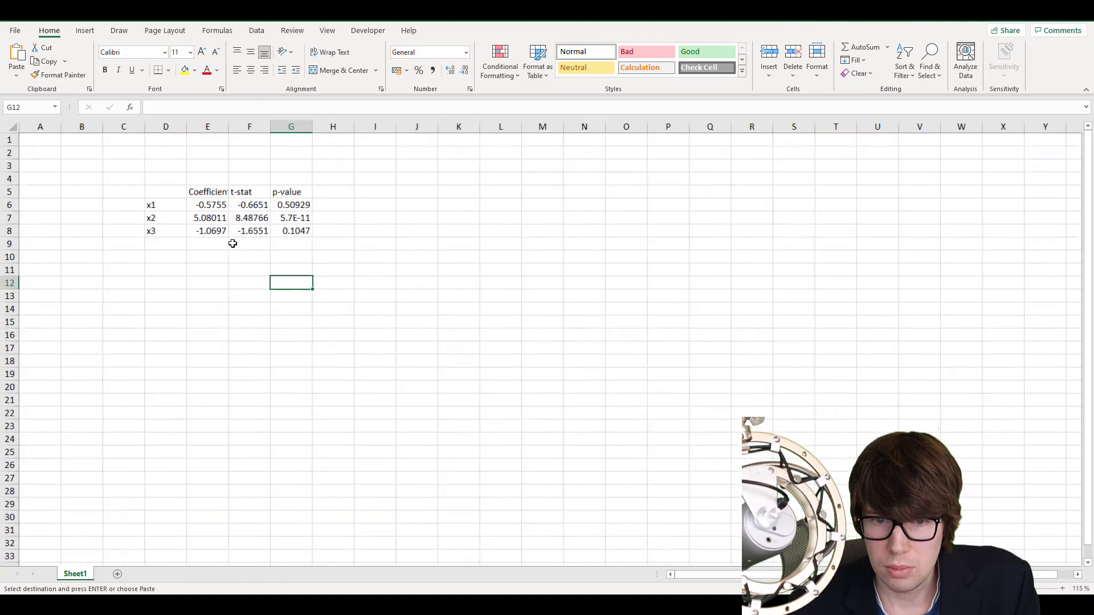
scroll(232, 244, up, 5)
drag(266, 259, 468, 297)
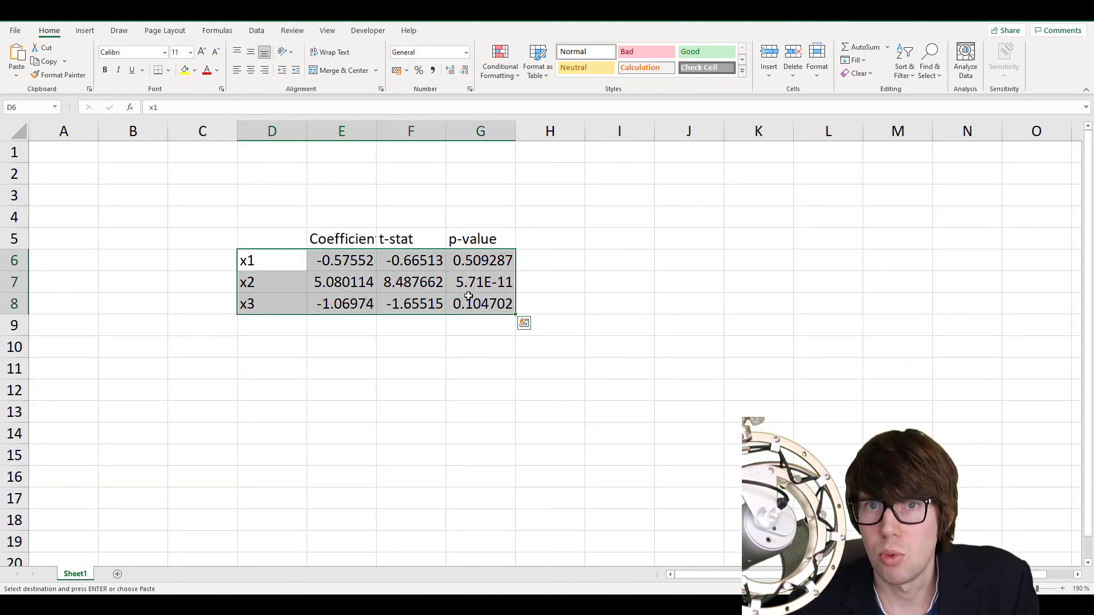
Bring the do-file editor back over the workbook and widen its window so the script's opening lines fit unwrapped
click(691, 603)
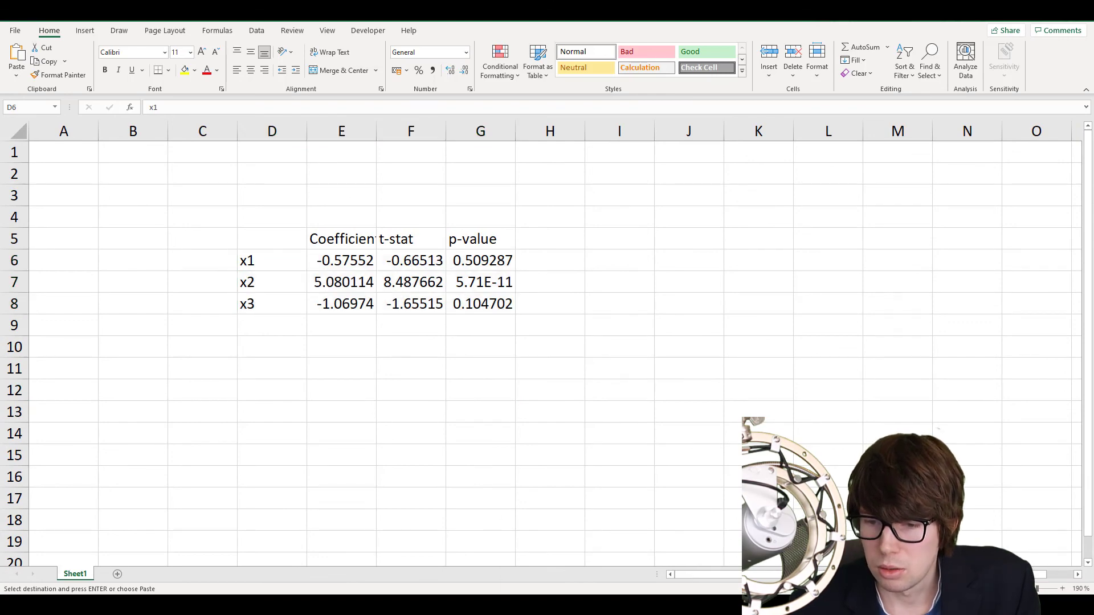
click(665, 548)
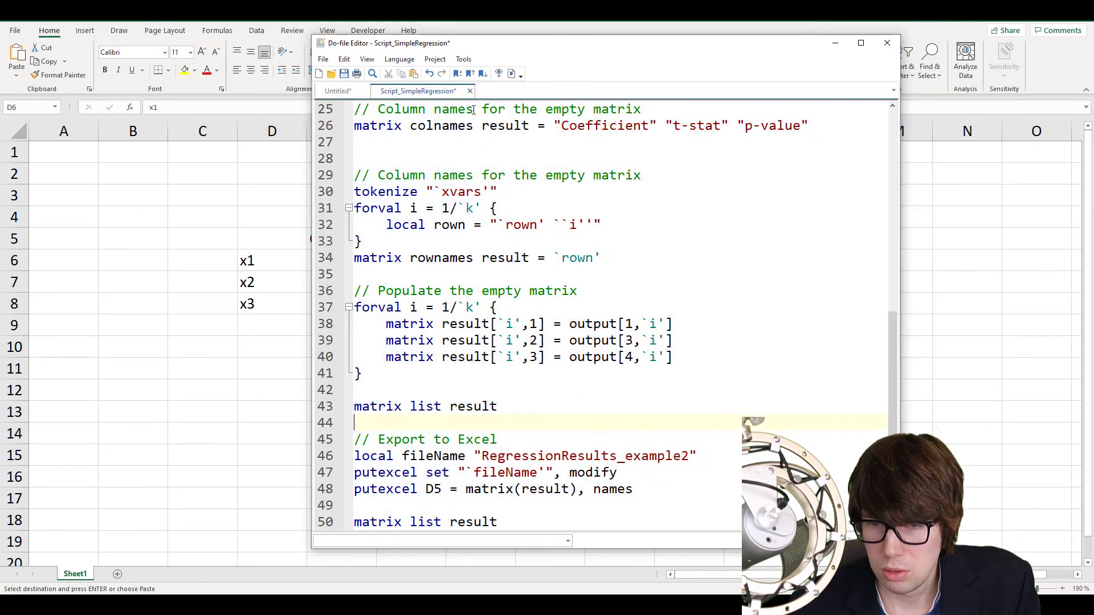
drag(401, 53, 312, 59)
scroll(434, 228, up, 8)
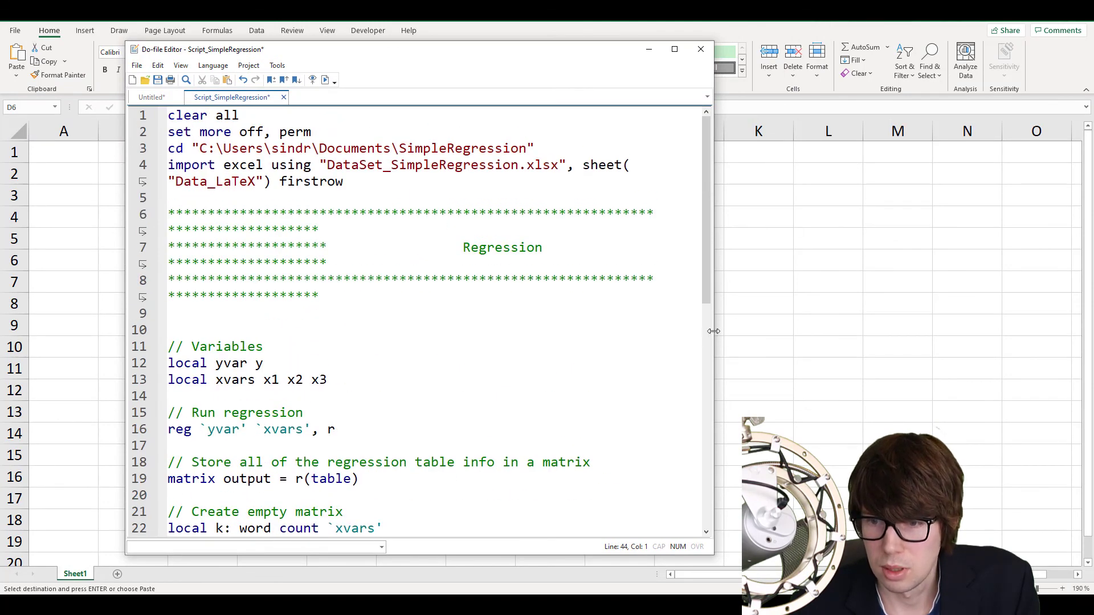
drag(714, 331, 908, 331)
click(270, 284)
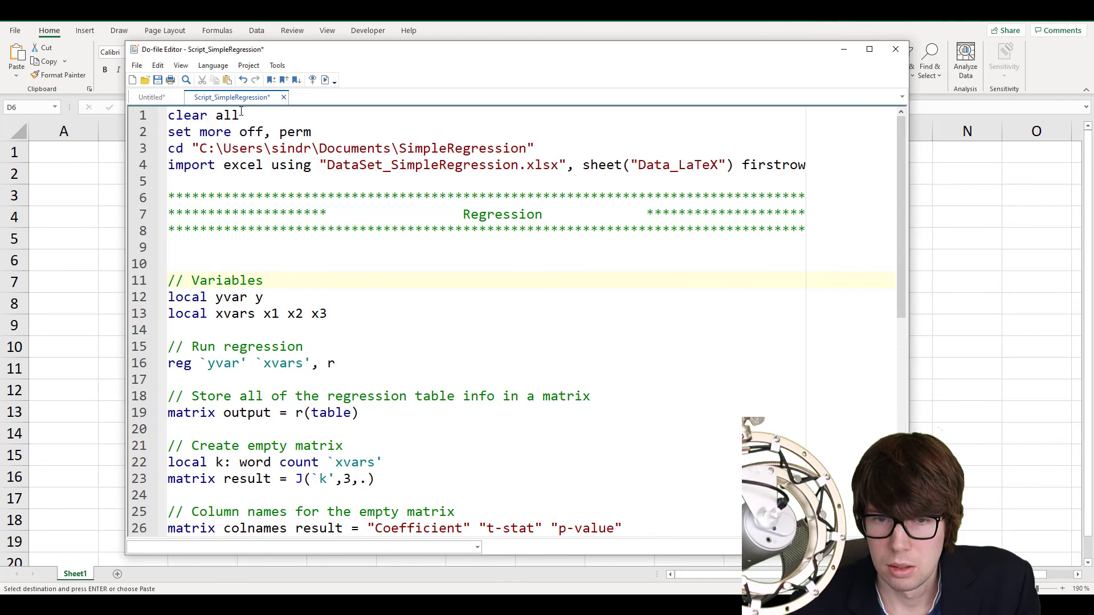
Examine the setup lines: clear all, set more off, the cd working directory and the import excel command
drag(241, 115, 168, 116)
drag(320, 133, 169, 133)
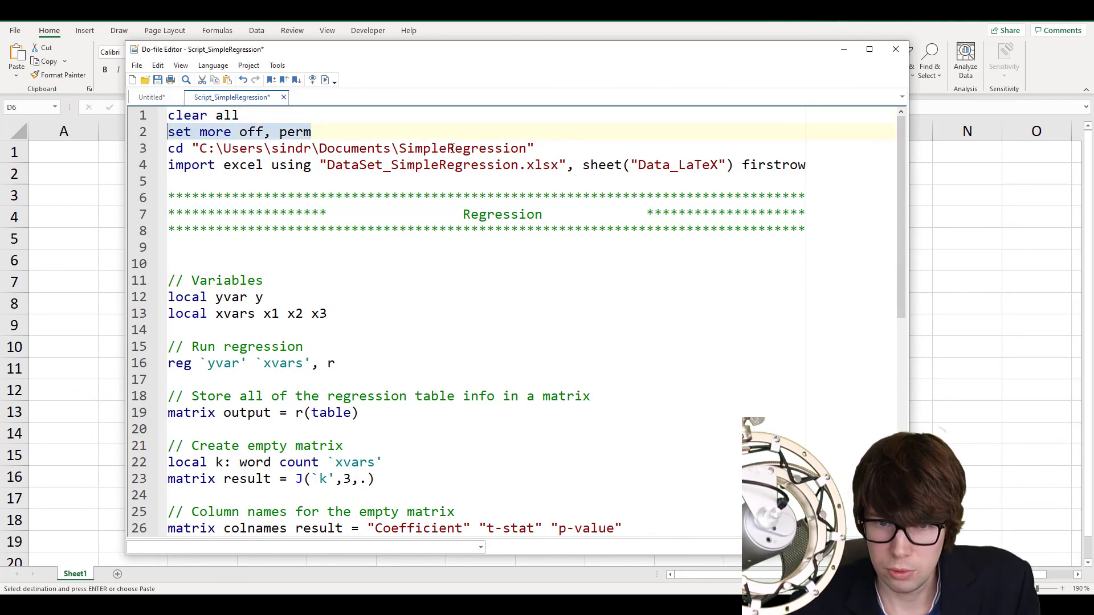
drag(538, 149, 167, 149)
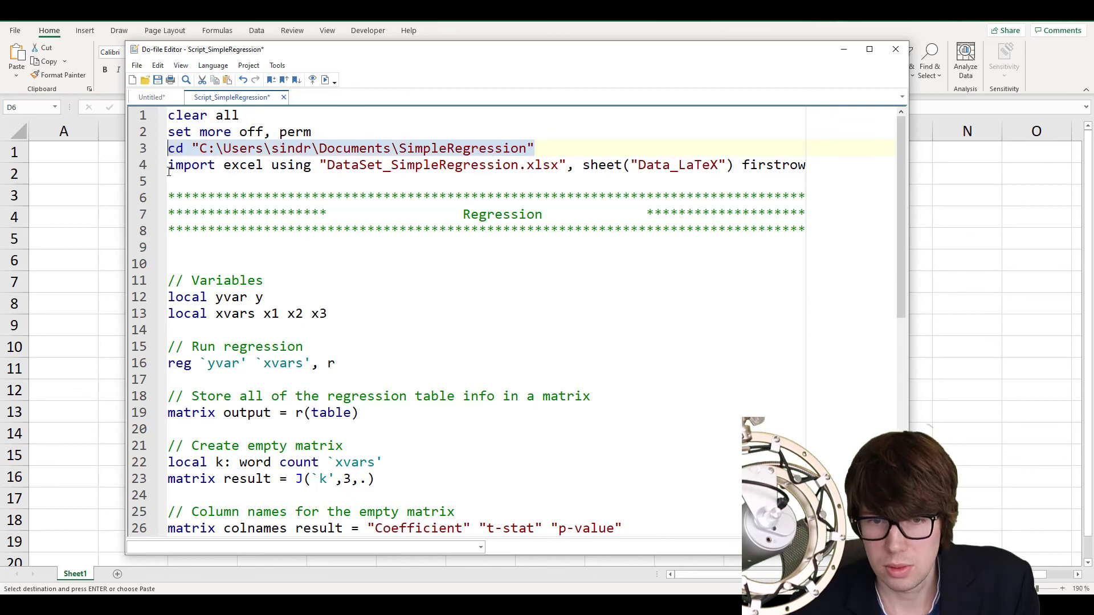
click(171, 175)
key(shift+Up)
Review the yvar and xvars locals, the reg command, the output matrix from r(table) and the empty result matrix
drag(178, 328, 160, 303)
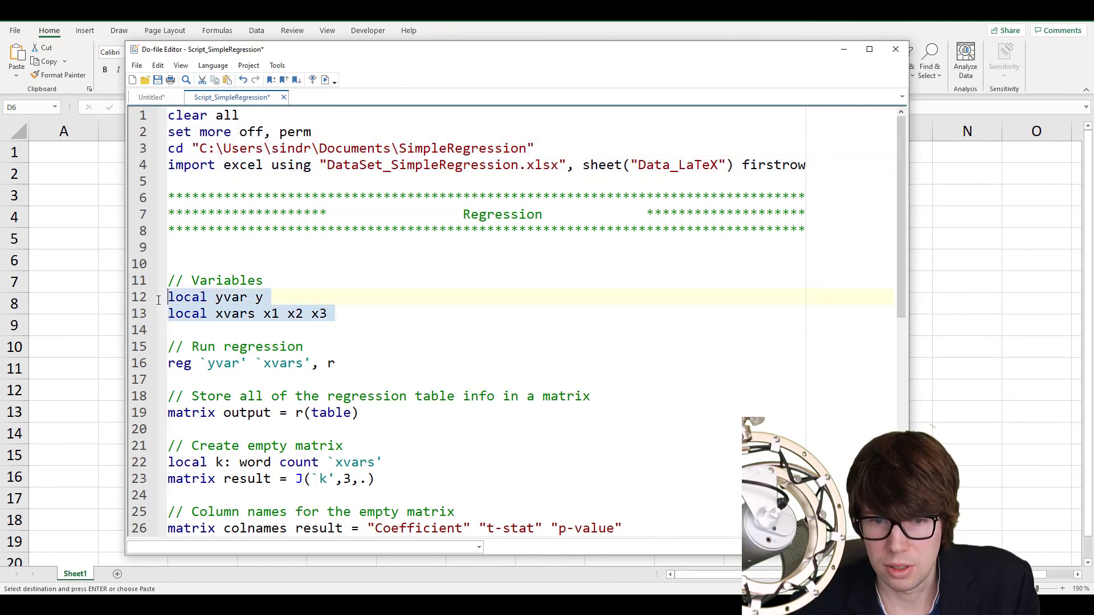
drag(181, 371, 167, 365)
scroll(511, 342, down, 4)
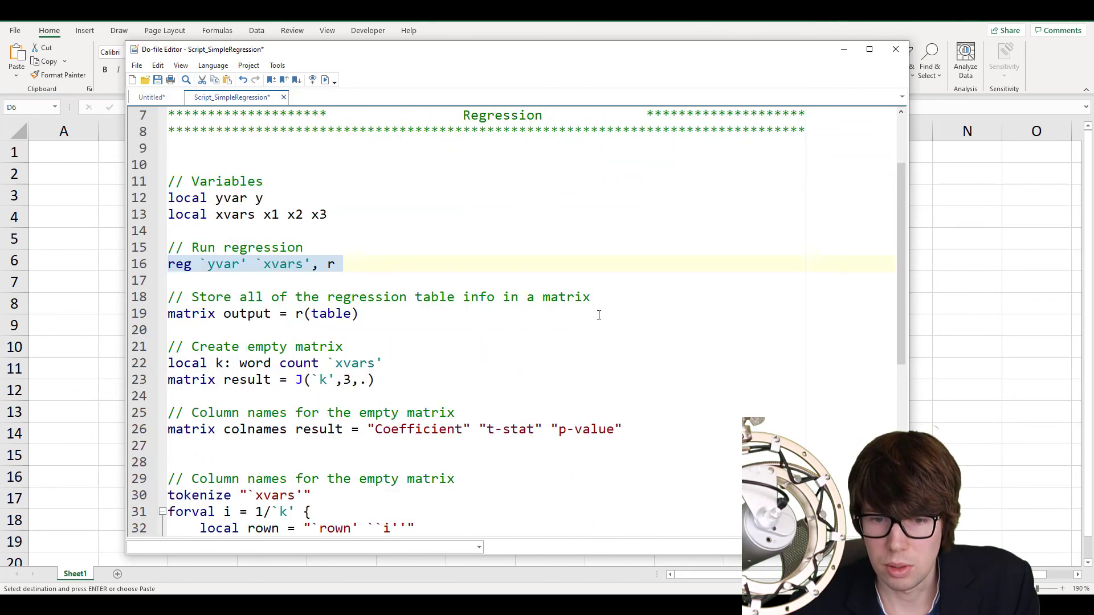
drag(171, 229, 160, 219)
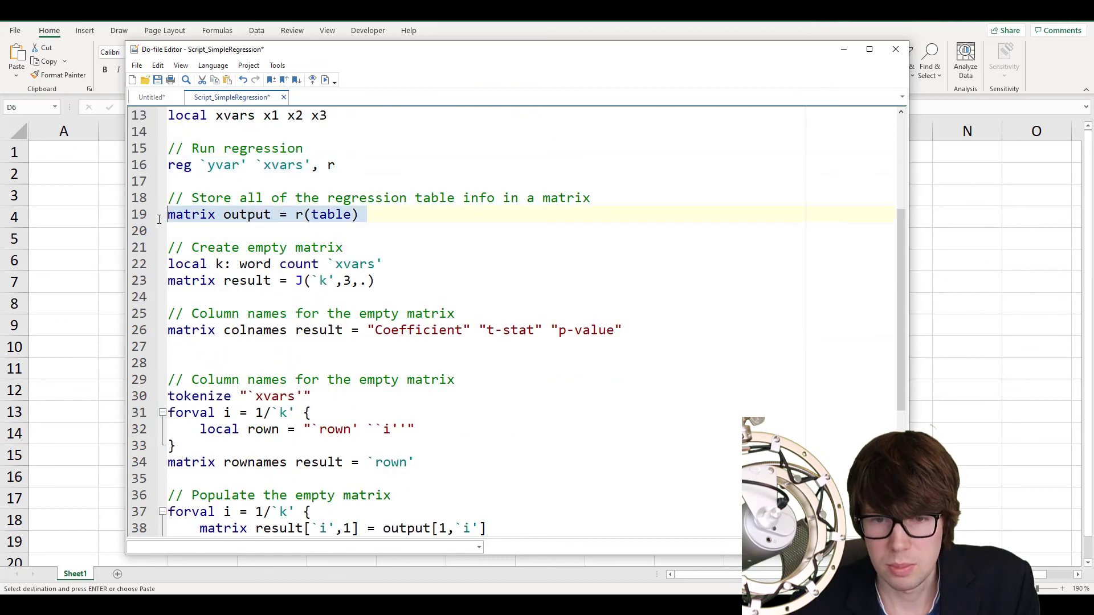
drag(175, 295, 166, 266)
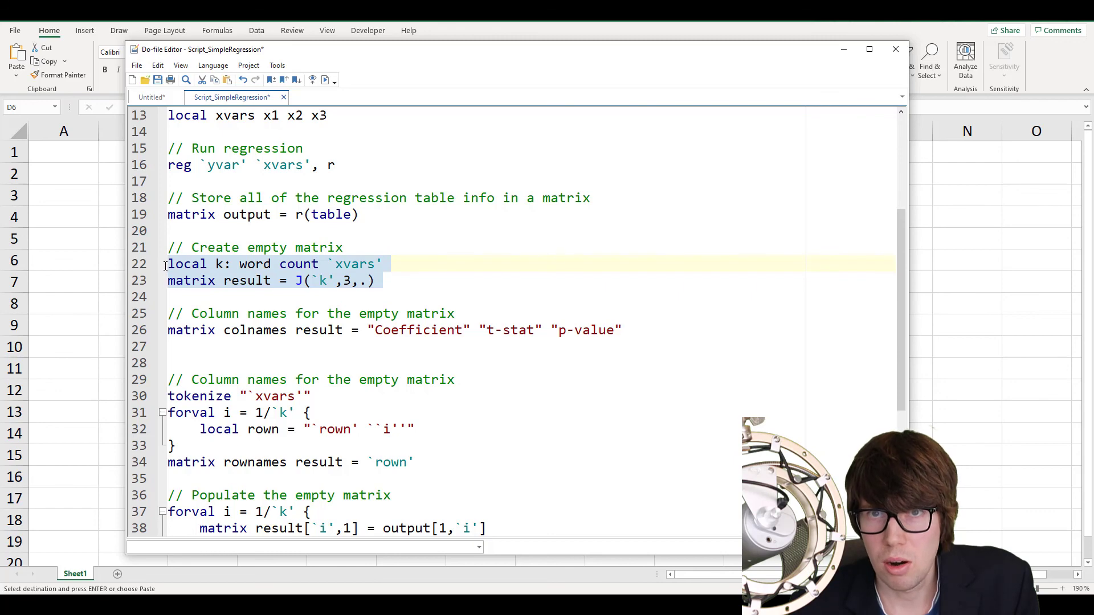
Review the column and row naming code, the loop populating the result matrix and the putexcel export lines
scroll(177, 265, down, 1)
drag(171, 298, 167, 285)
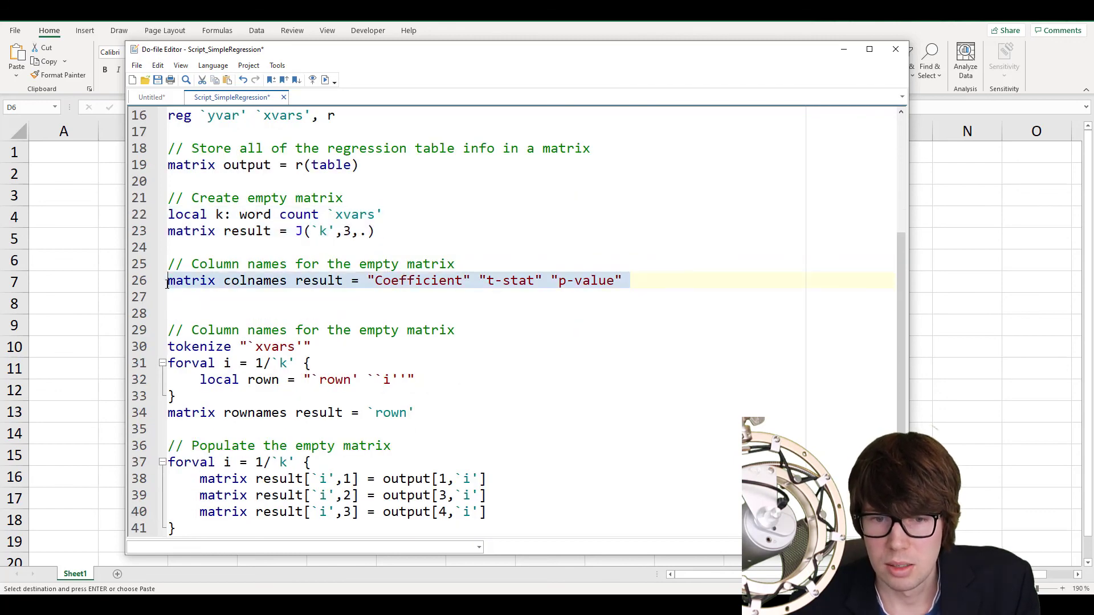
scroll(196, 299, down, 2)
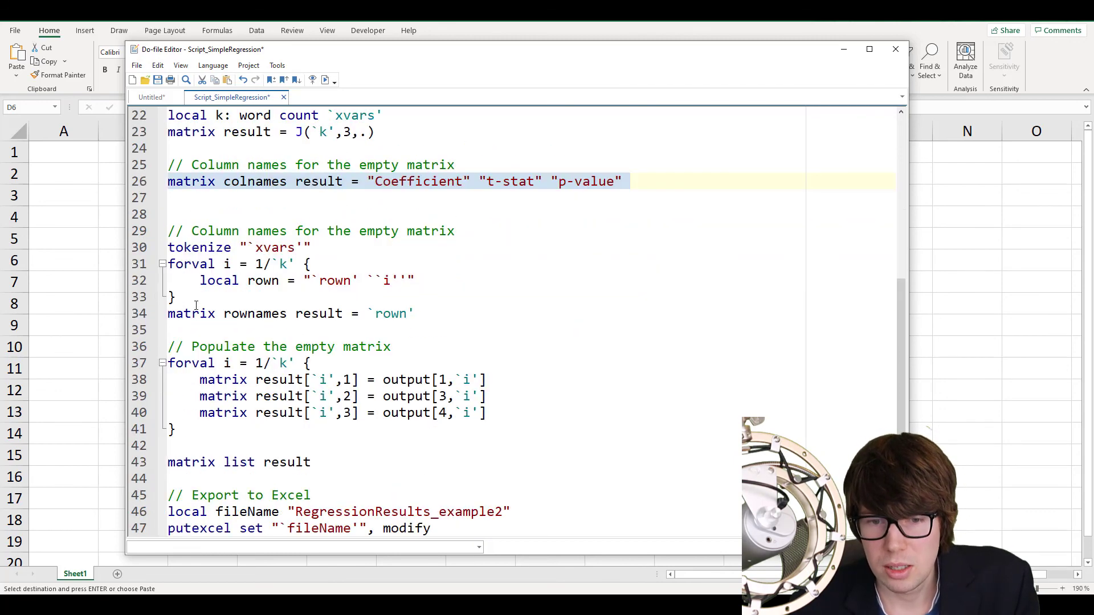
drag(177, 325, 147, 253)
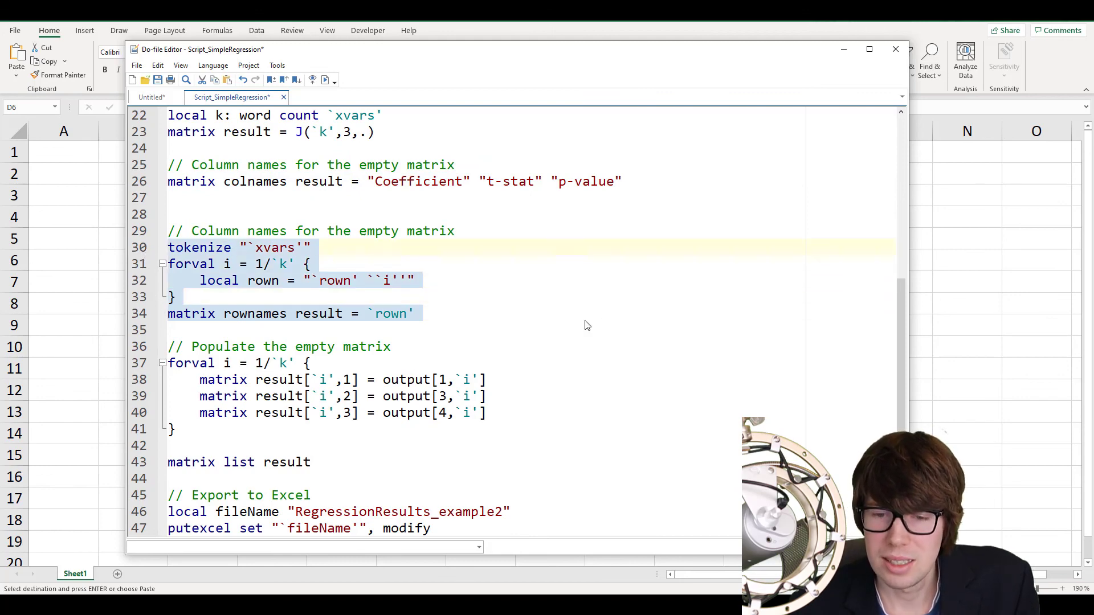
scroll(472, 302, down, 2)
drag(178, 329, 163, 270)
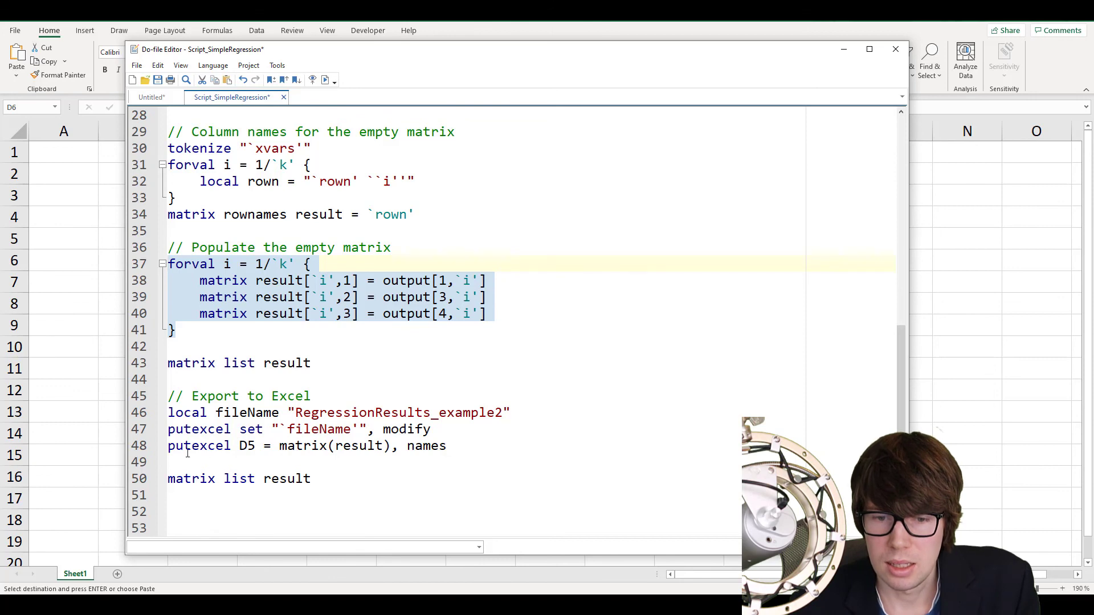
drag(219, 456, 164, 416)
Delete the "matrix list result" line and its extra blank line between the populating loop and the Export to Excel section
click(313, 363)
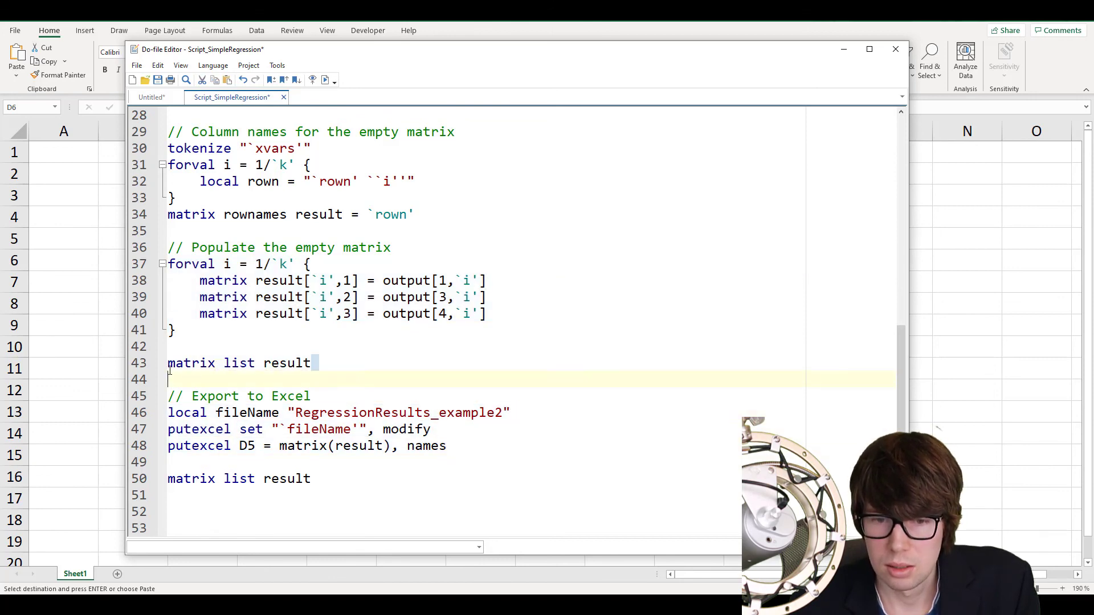
drag(313, 363, 164, 370)
key(BackSpace)
key(BackSpace)
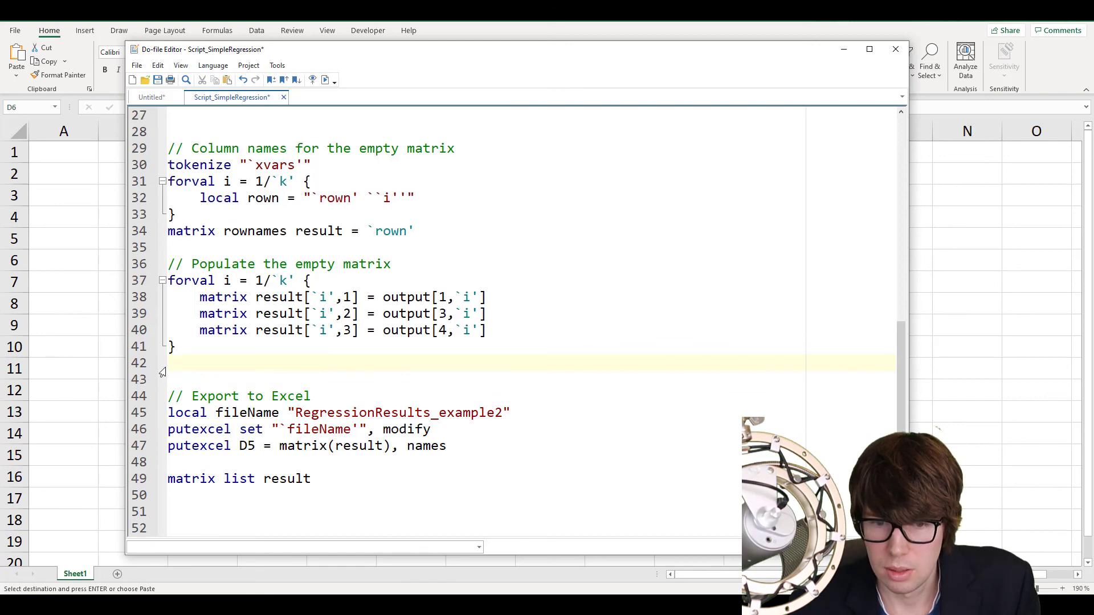
key(Delete)
Review the closing "matrix list result" line and look through the finished do-file from the import command to the end
drag(320, 479, 167, 479)
click(461, 475)
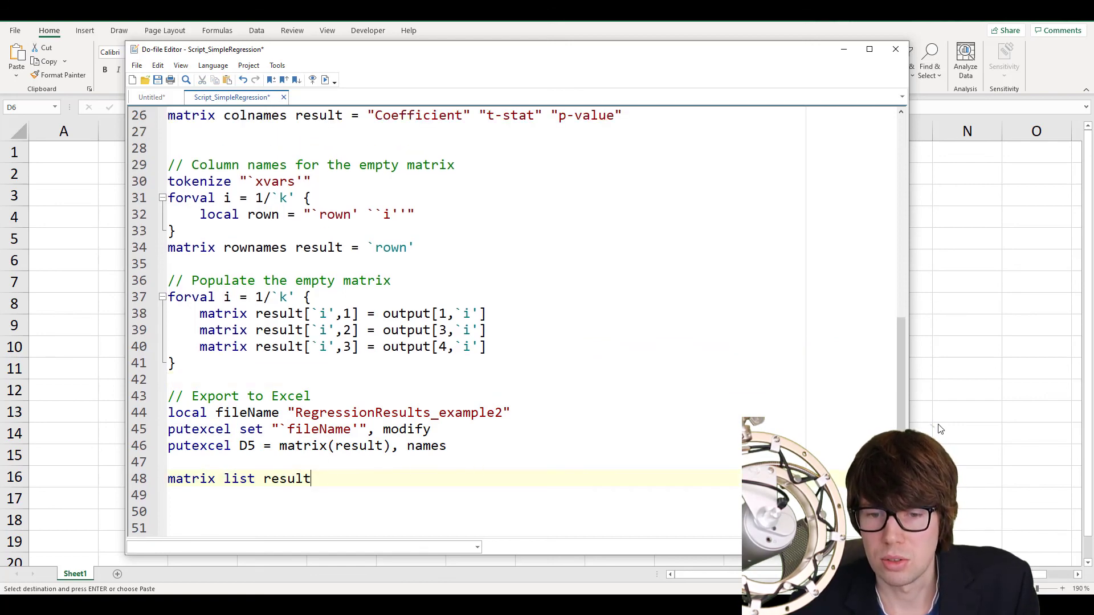
drag(902, 430, 902, 231)
scroll(724, 319, down, 5)
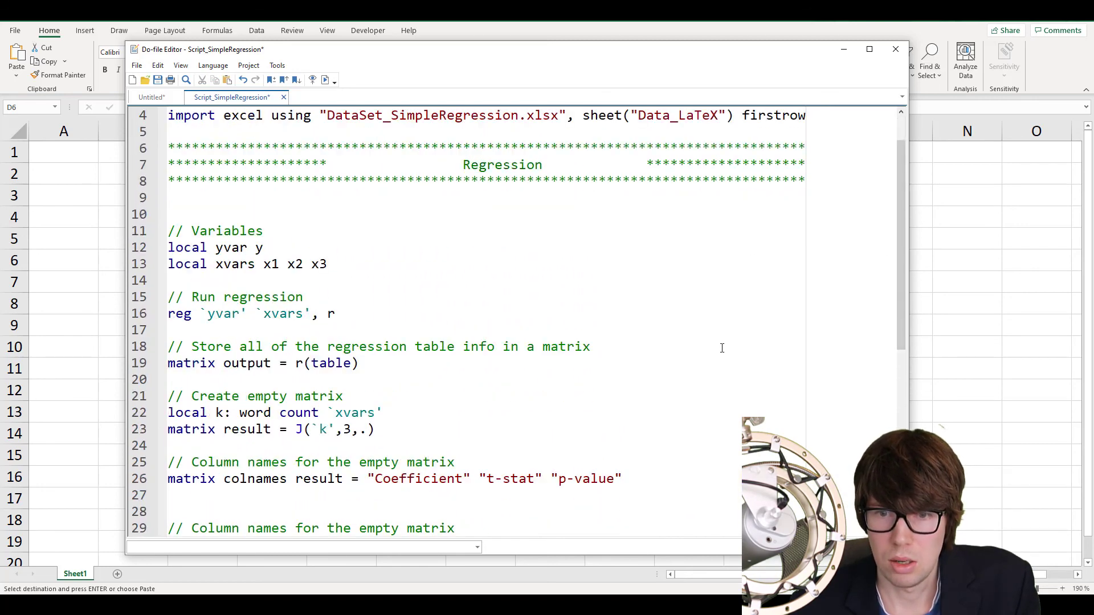
scroll(722, 347, down, 3)
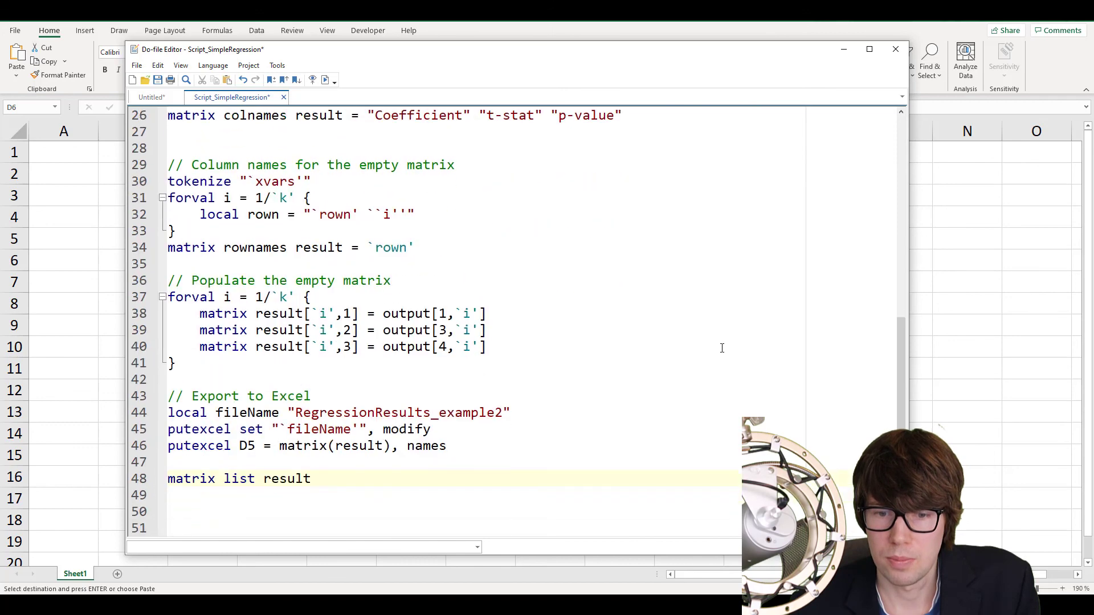